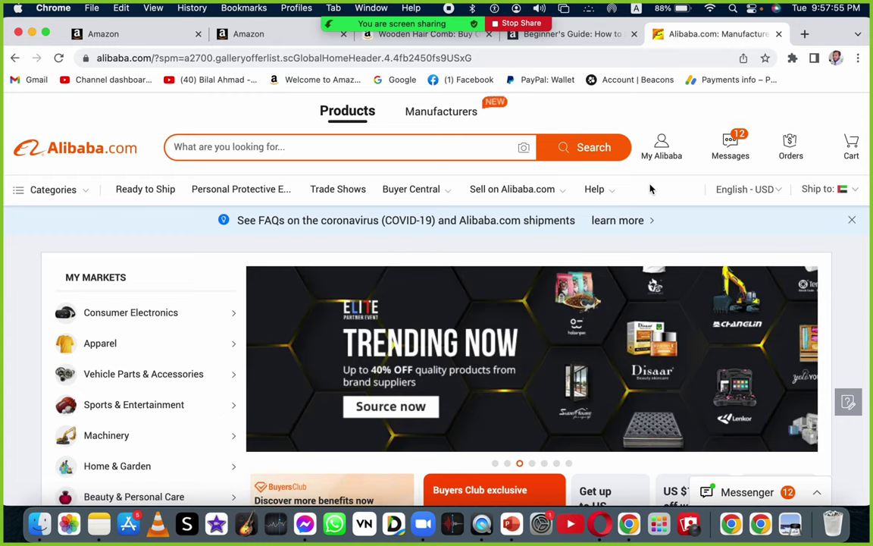
# Search the wholesale products for "wooden hair comb"
pyautogui.click(276, 144)
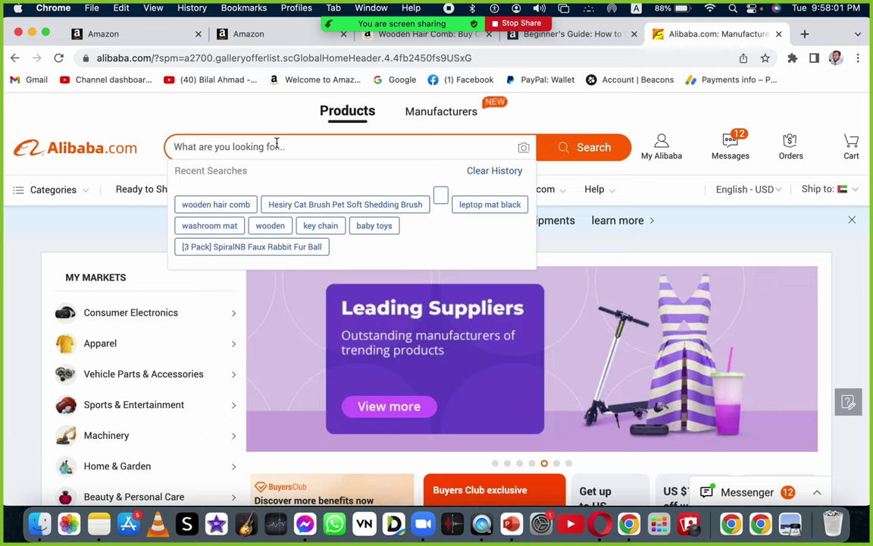
pyautogui.write('ood')
pyautogui.press('BackSpace')
pyautogui.press('BackSpace')
pyautogui.press('BackSpace')
pyautogui.write('wooden')
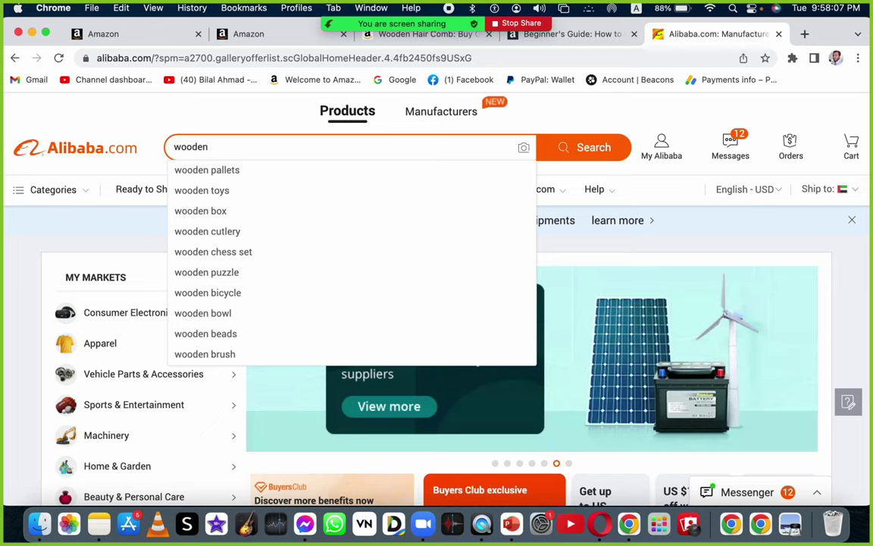
pyautogui.write(' hair')
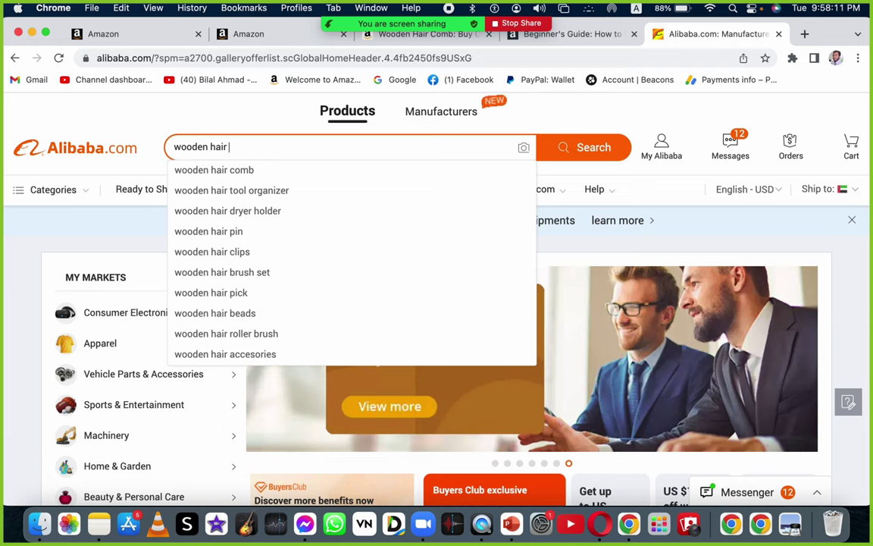
pyautogui.write(' com')
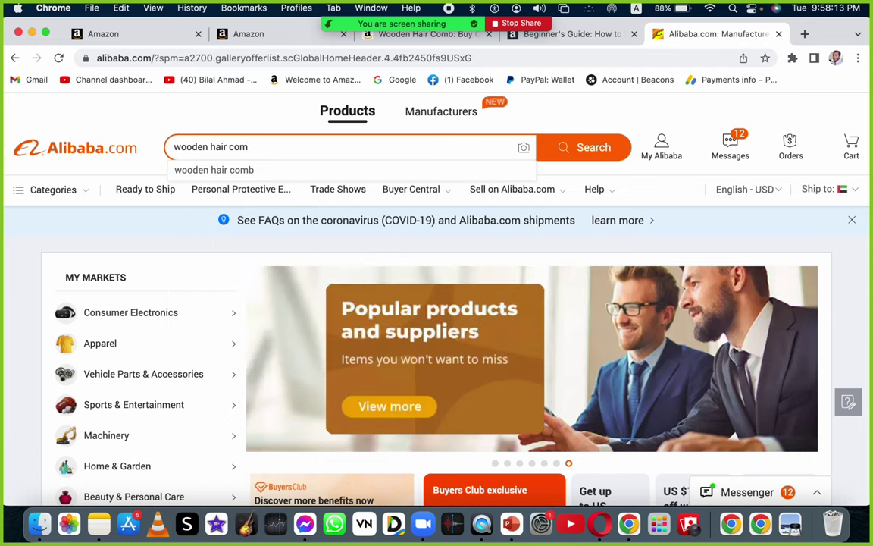
pyautogui.write('b')
pyautogui.press('Return')
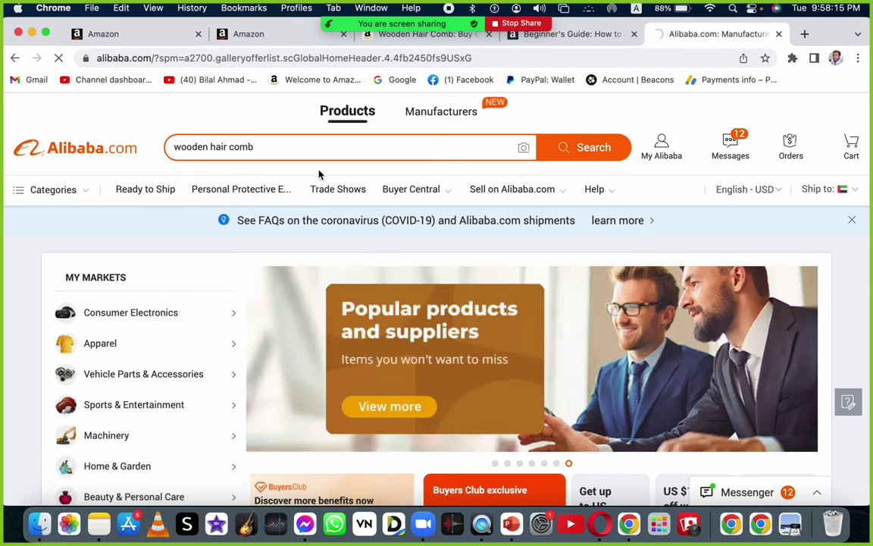
# Open the cat-faced wooden comb, the top sponsored listing in the search results
pyautogui.scroll(-5, 365, 196)
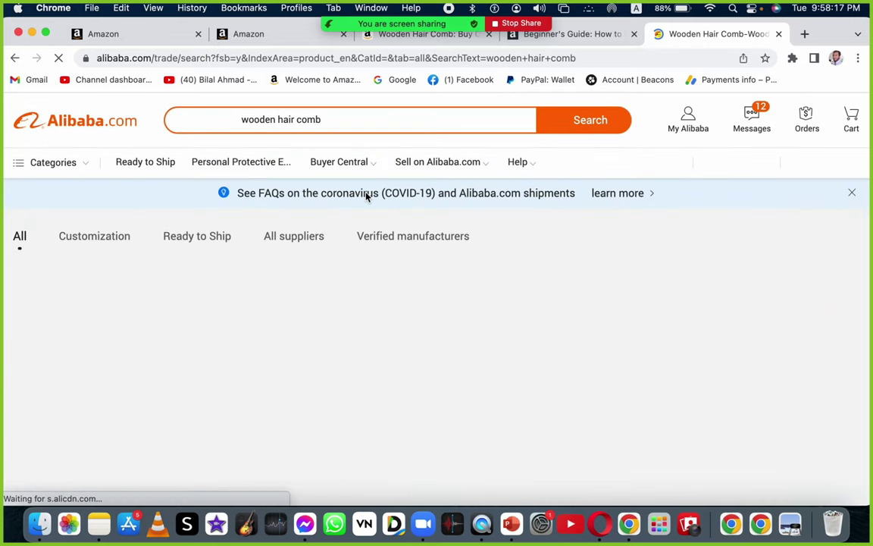
pyautogui.scroll(-4, 366, 196)
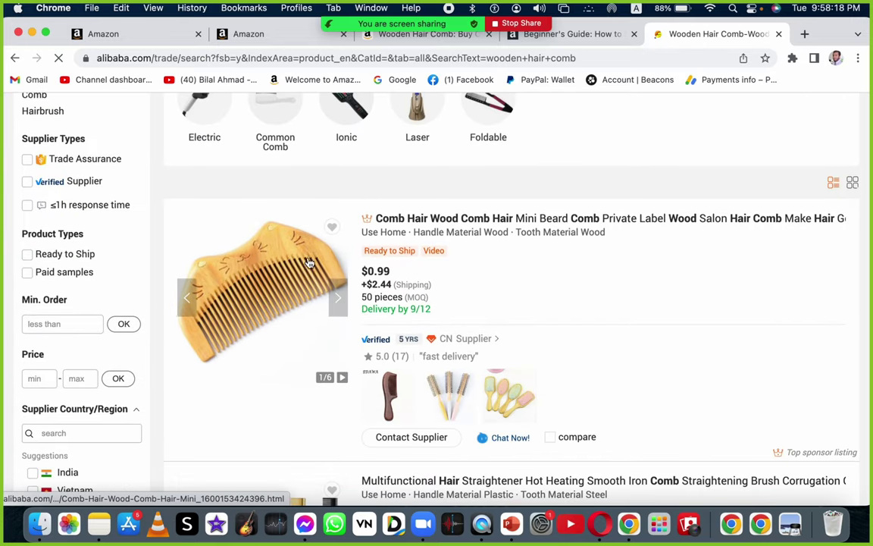
pyautogui.click(279, 258)
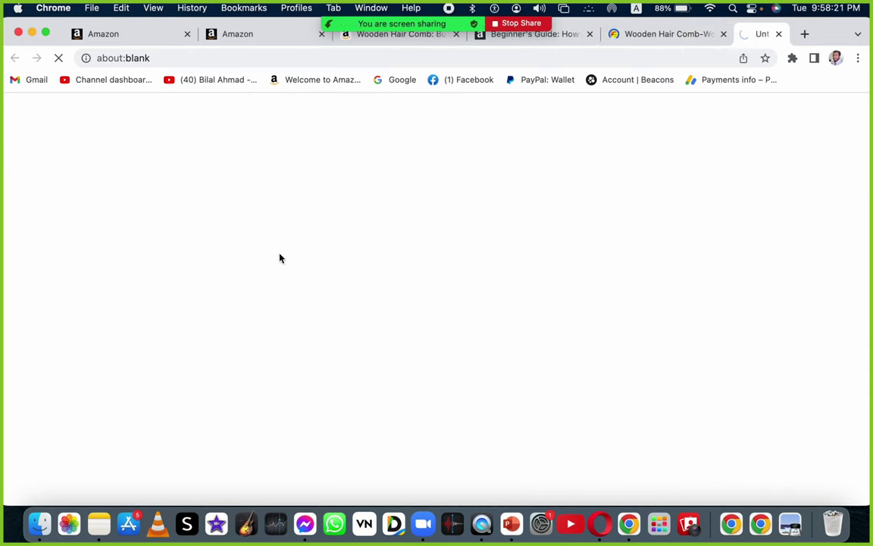
# Compare the supplier's comb with the Wooden Hair Comb in the Amazon inventory and on its product page
pyautogui.click(224, 35)
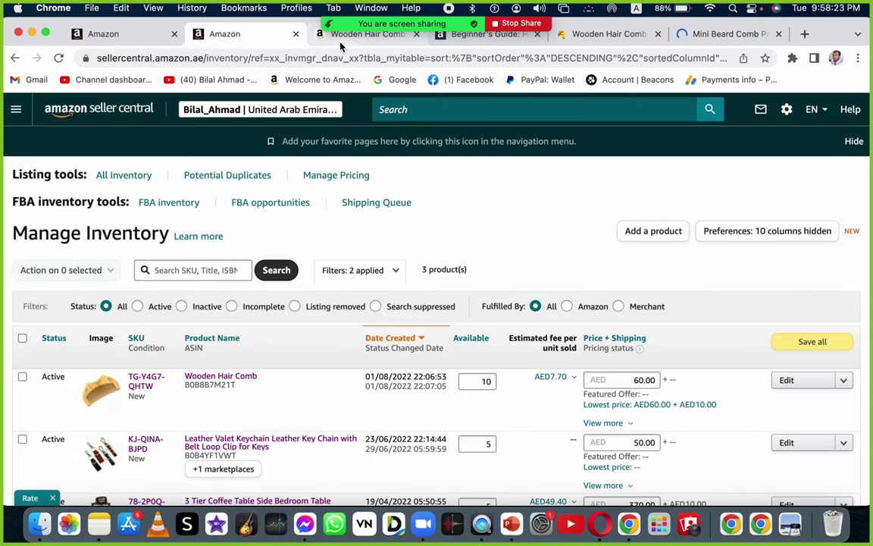
pyautogui.click(349, 38)
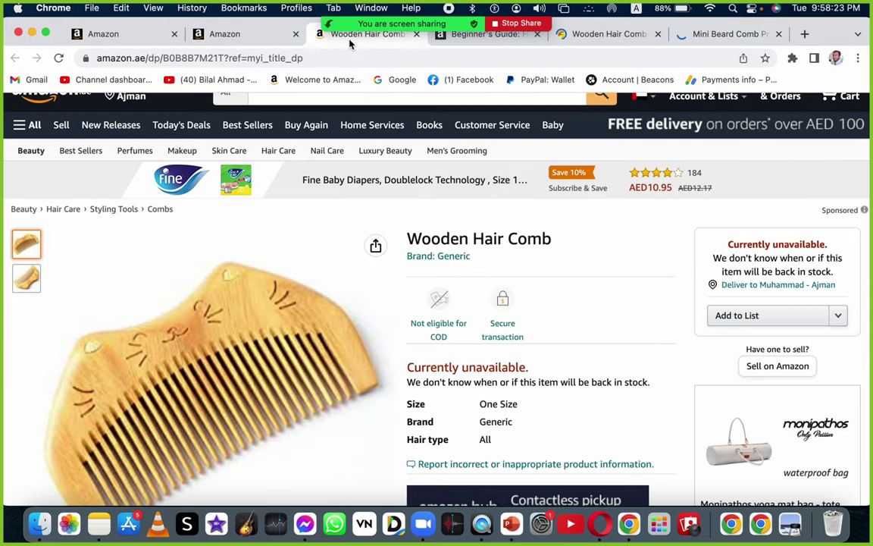
pyautogui.click(720, 36)
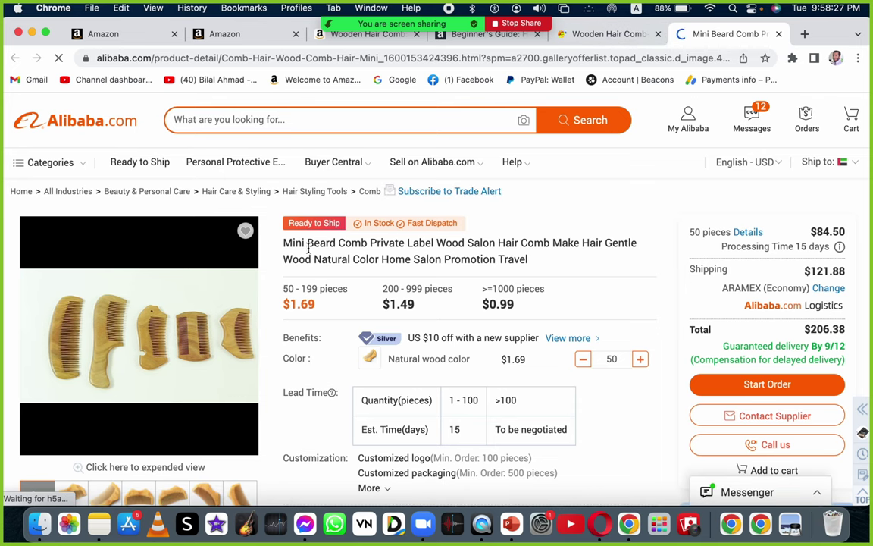
# Close the comb search results and the Amazon beginner's guide pages, and return to the supplier's Mini Beard Comb page
pyautogui.click(610, 35)
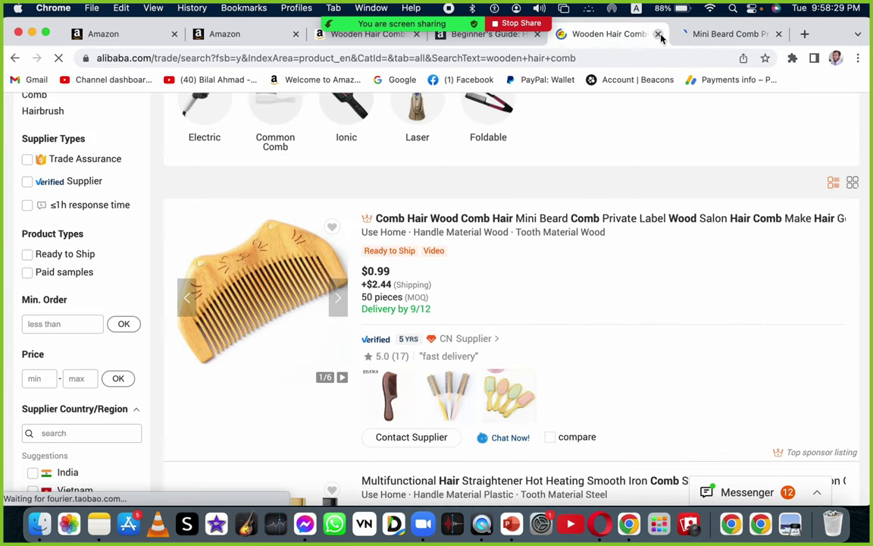
pyautogui.click(658, 34)
pyautogui.click(509, 37)
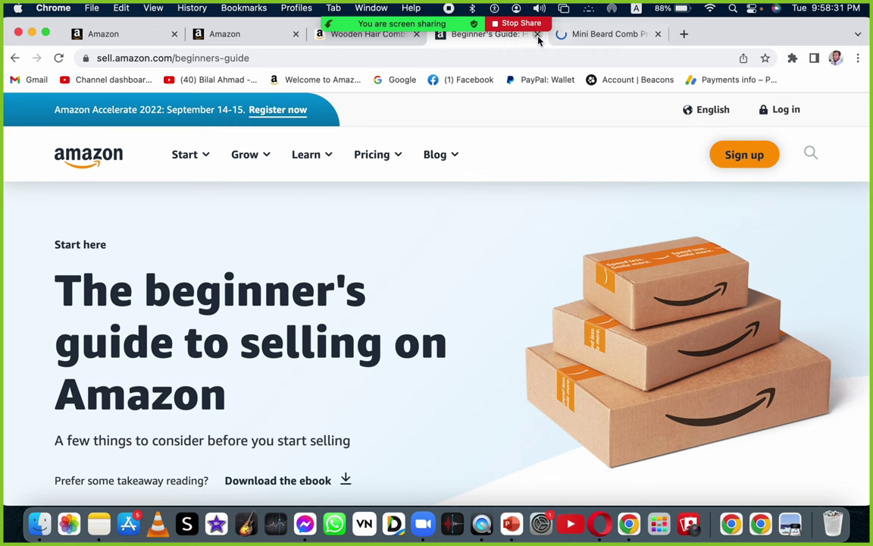
pyautogui.click(537, 35)
pyautogui.click(353, 35)
pyautogui.click(462, 42)
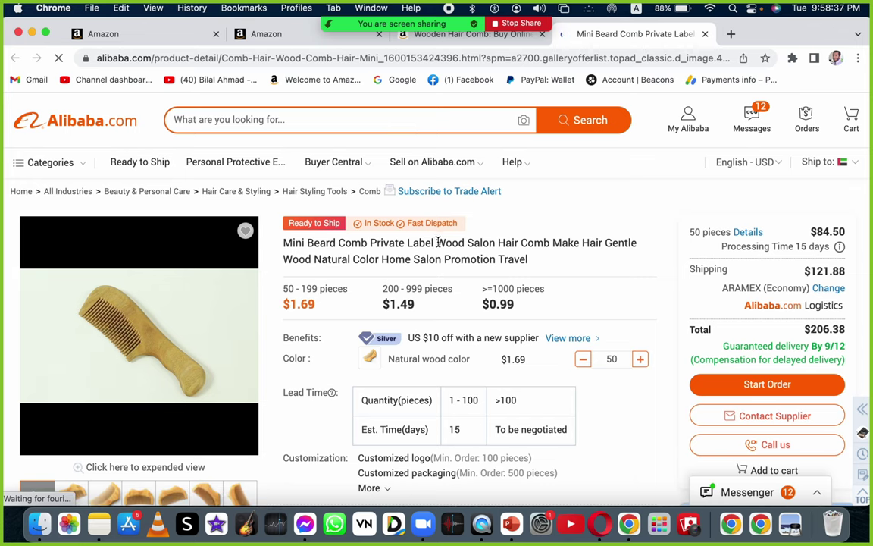
# Copy "Wood Salon Hair Comb Make Hair Gentle Wood Natural Color Home Salon" from the supplier's title and append it to the Amazon listing's Product Name
pyautogui.moveTo(439, 241)
pyautogui.mouseDown()
pyautogui.moveTo(454, 246)
pyautogui.moveTo(446, 256)
pyautogui.mouseUp()
pyautogui.press('super+c')
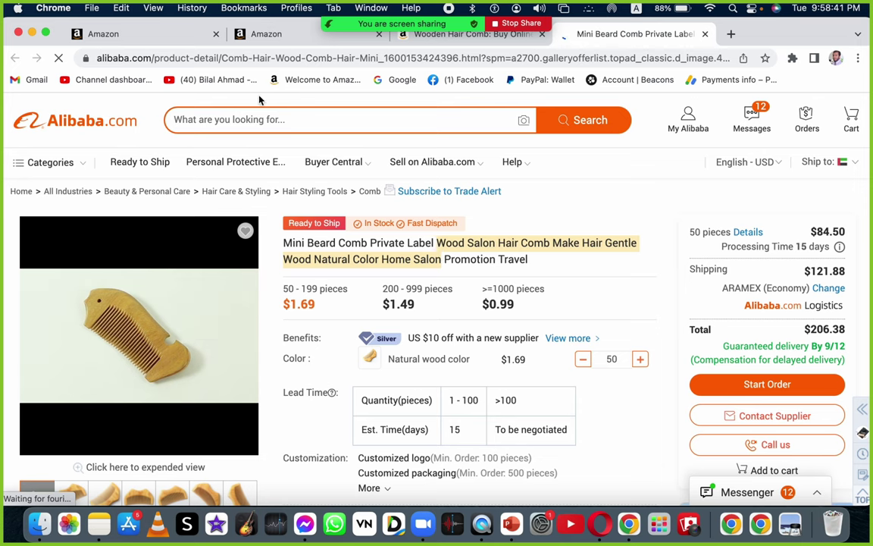
pyautogui.click(279, 39)
pyautogui.click(141, 38)
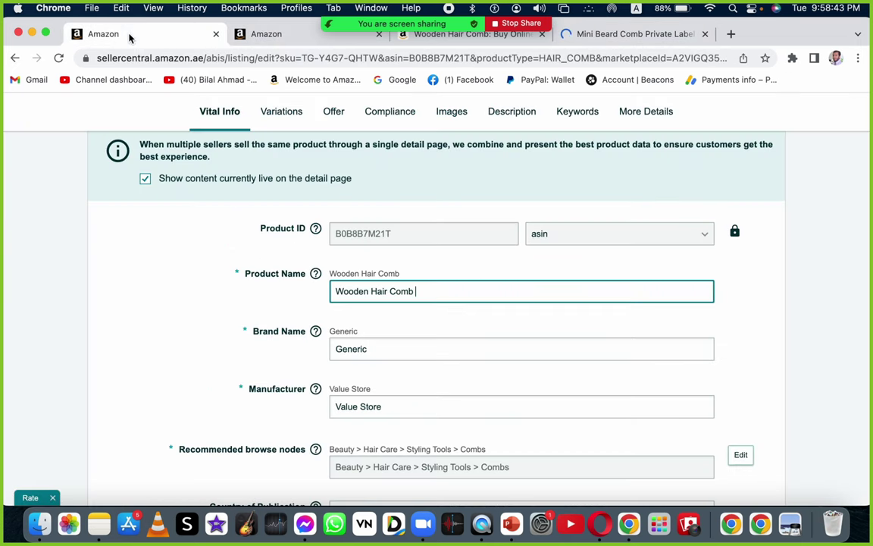
pyautogui.press('super+v')
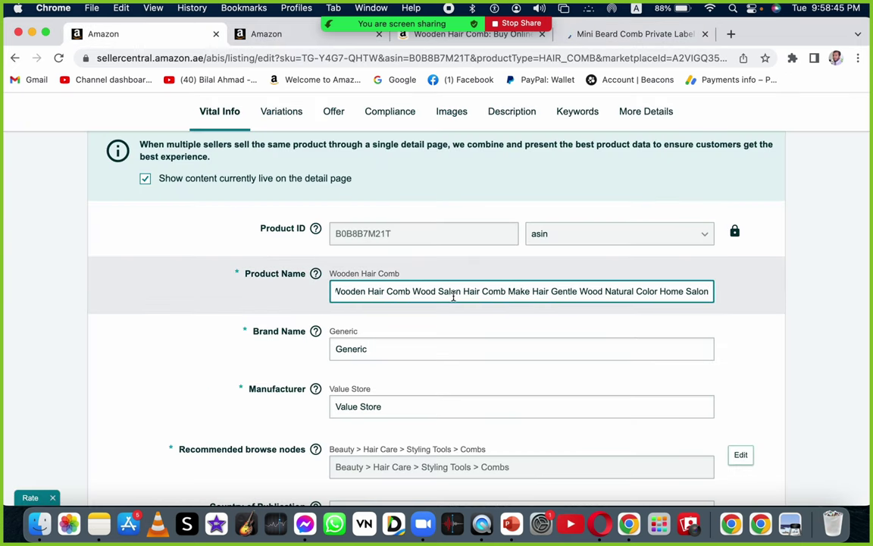
pyautogui.click(830, 297)
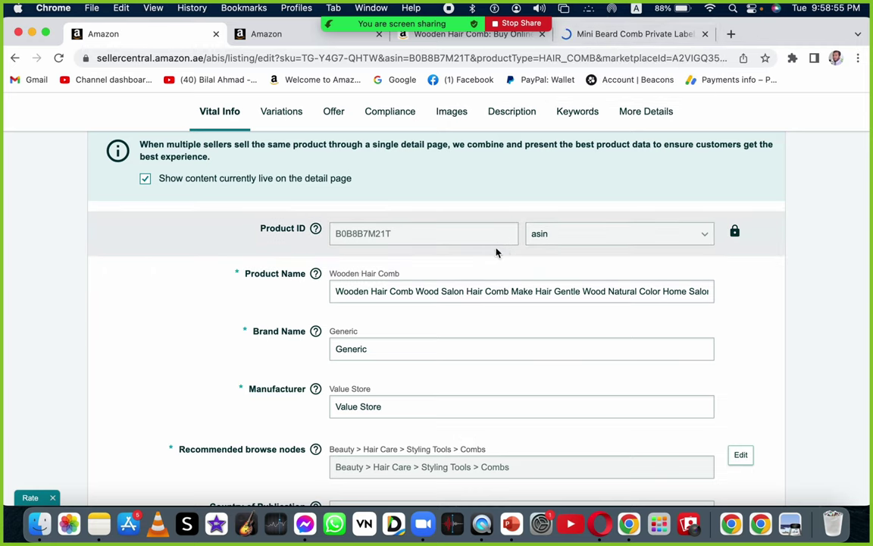
# Set the Color attribute to "Wood" in the comb listing's vital information
pyautogui.scroll(-4, 450, 348)
pyautogui.scroll(-1, 451, 350)
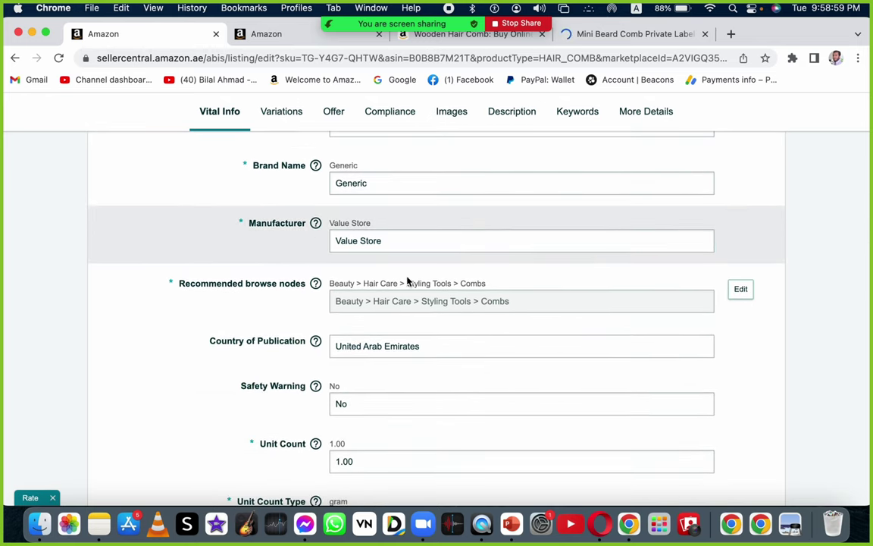
pyautogui.scroll(-4, 448, 367)
pyautogui.click(449, 369)
pyautogui.scroll(-6, 449, 369)
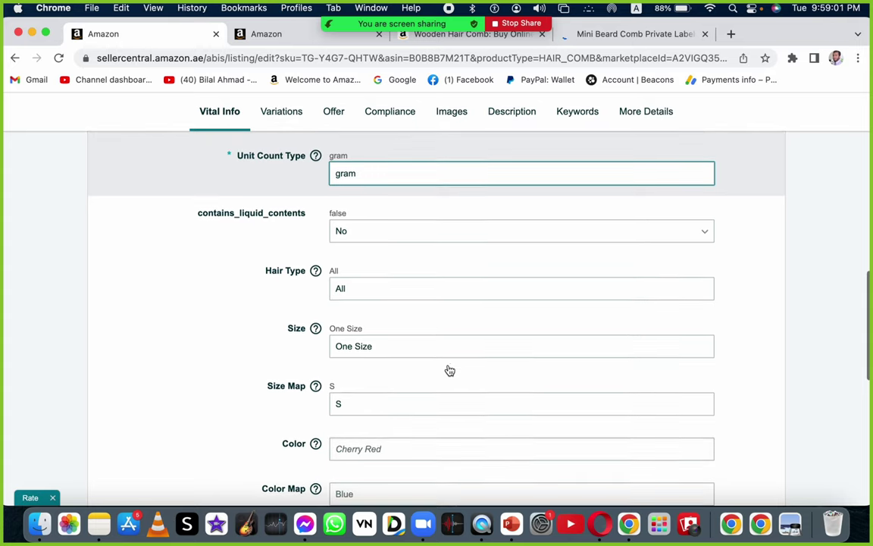
pyautogui.scroll(-4, 449, 369)
pyautogui.click(450, 369)
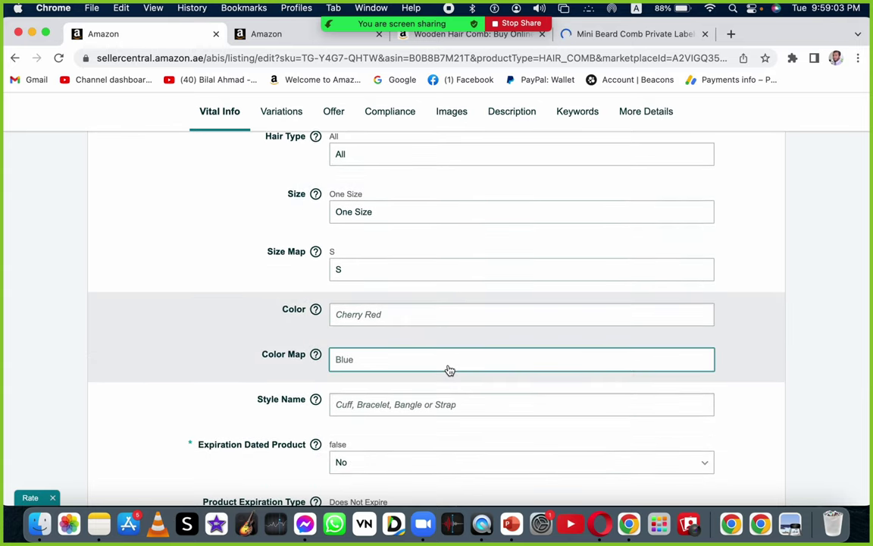
pyautogui.click(379, 315)
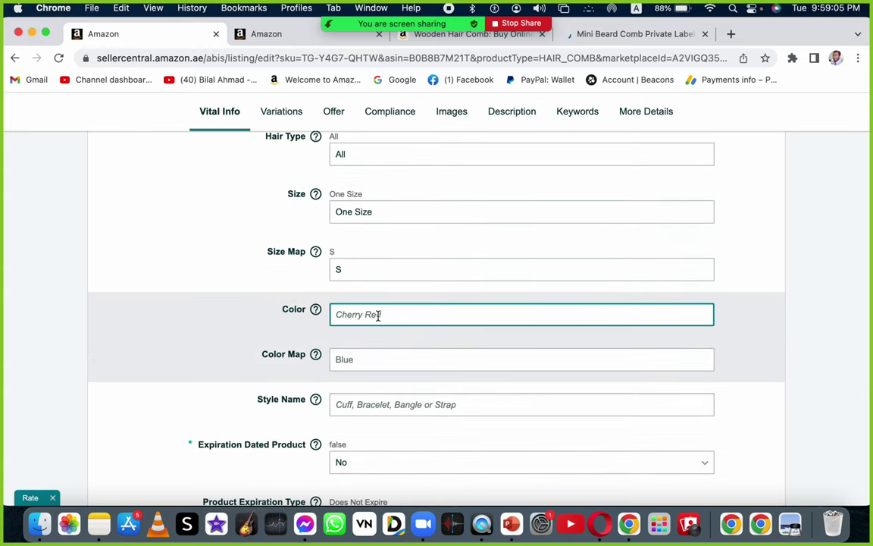
pyautogui.write('wOO')
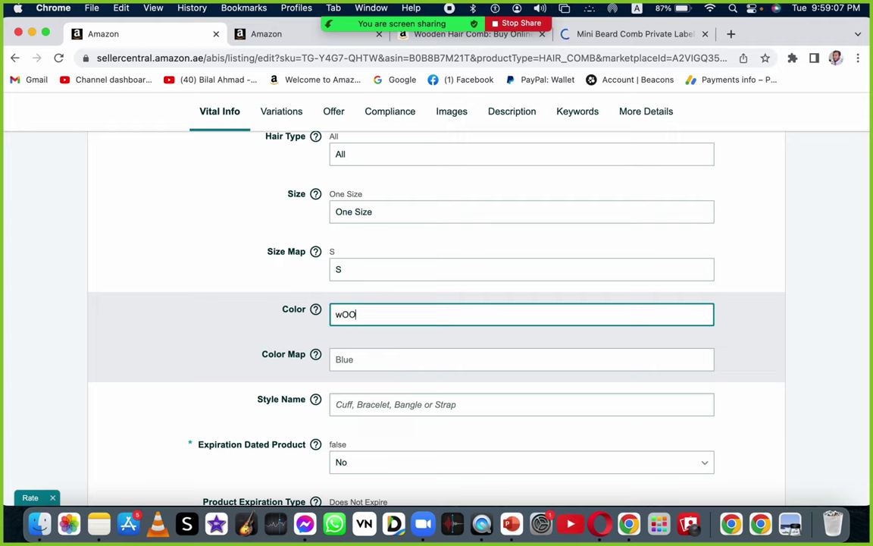
pyautogui.press('BackSpace')
pyautogui.write('Wood')
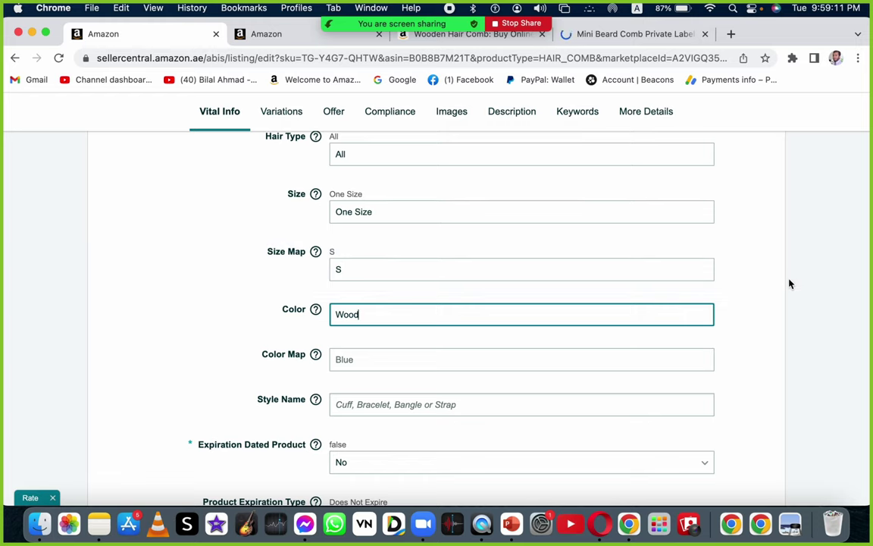
pyautogui.click(803, 282)
# Review the remaining vital information, the variations and the offer details of the comb listing
pyautogui.scroll(-5, 801, 283)
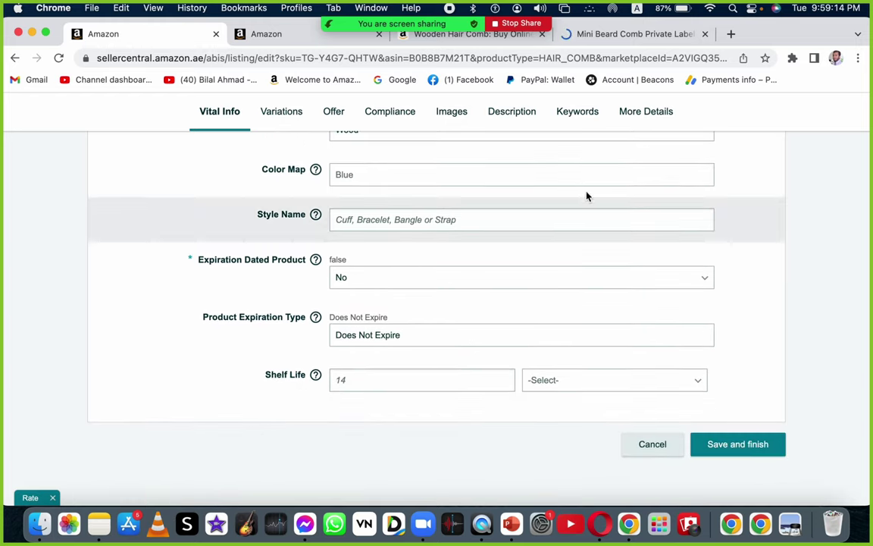
pyautogui.click(281, 115)
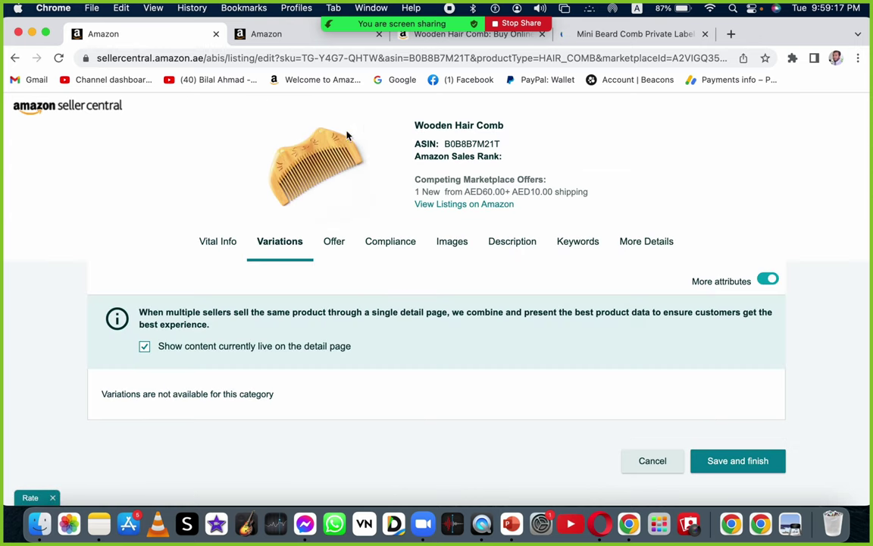
pyautogui.click(337, 244)
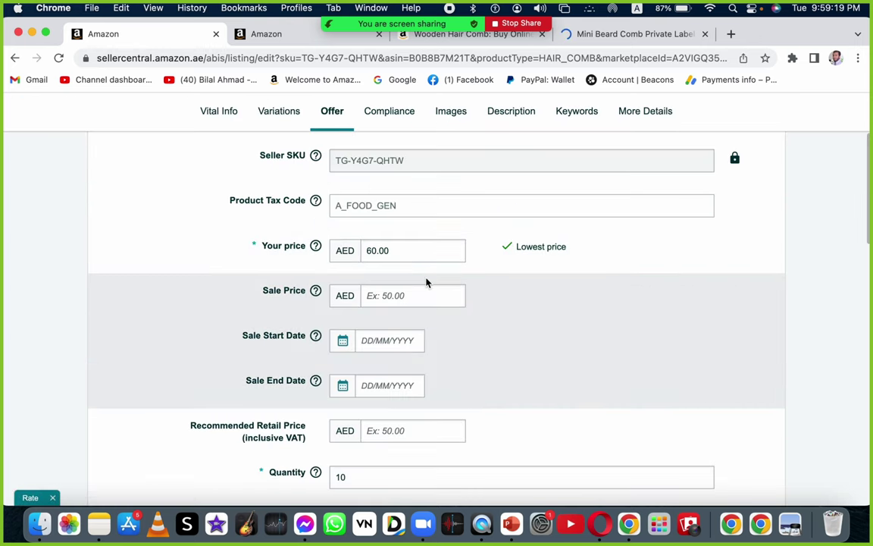
pyautogui.click(402, 297)
pyautogui.scroll(-5, 404, 303)
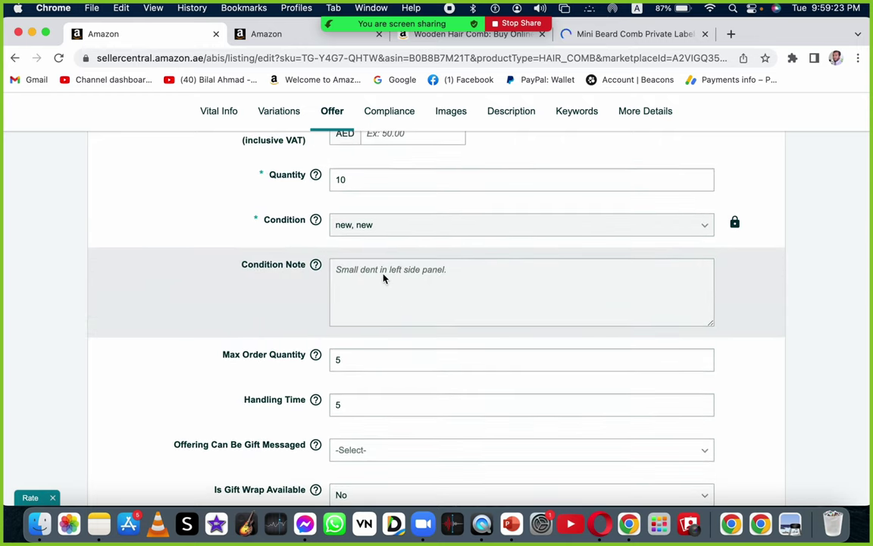
pyautogui.scroll(-1, 384, 274)
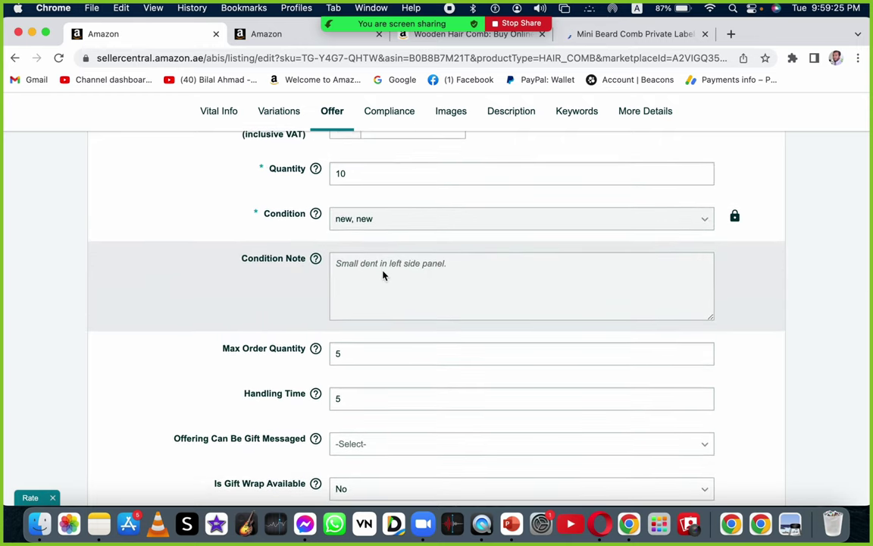
pyautogui.scroll(-5, 383, 275)
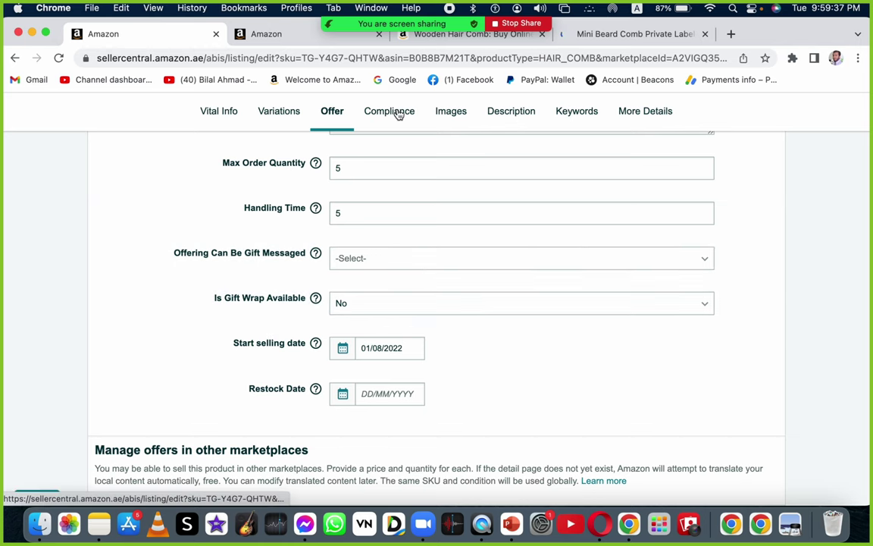
# Show the Amazon listing's images, and from the supplier page open the recommended Mini Beard Comb in a separate tab at its image thumbnails
pyautogui.click(453, 111)
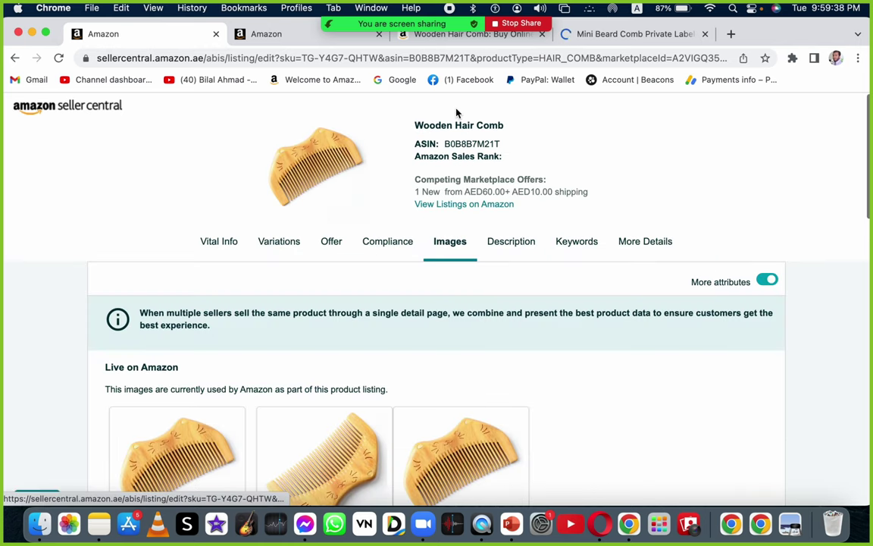
pyautogui.click(649, 34)
pyautogui.scroll(-5, 122, 341)
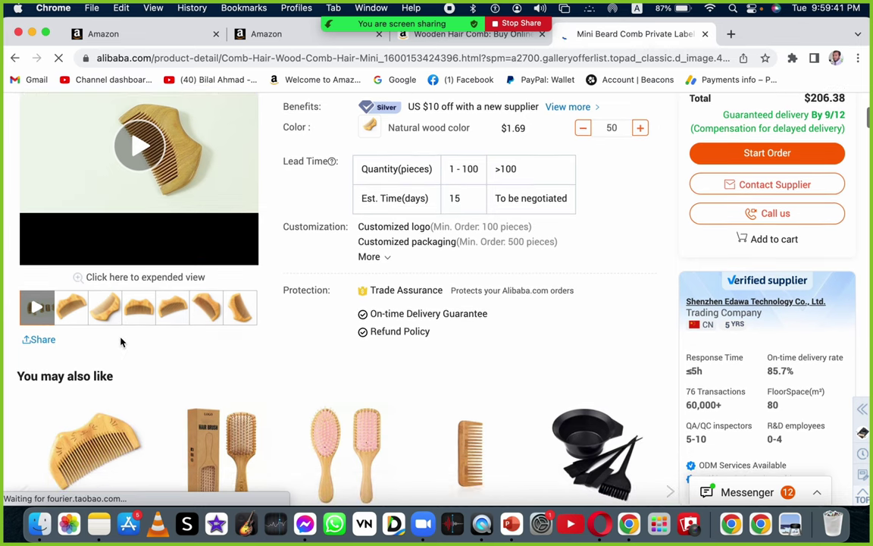
pyautogui.scroll(-3, 281, 356)
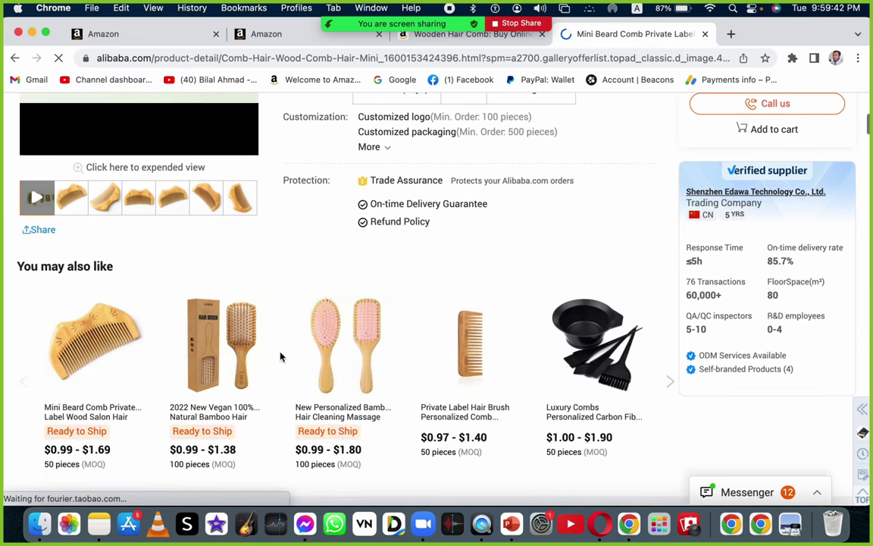
pyautogui.rightClick(87, 351)
pyautogui.click(140, 296)
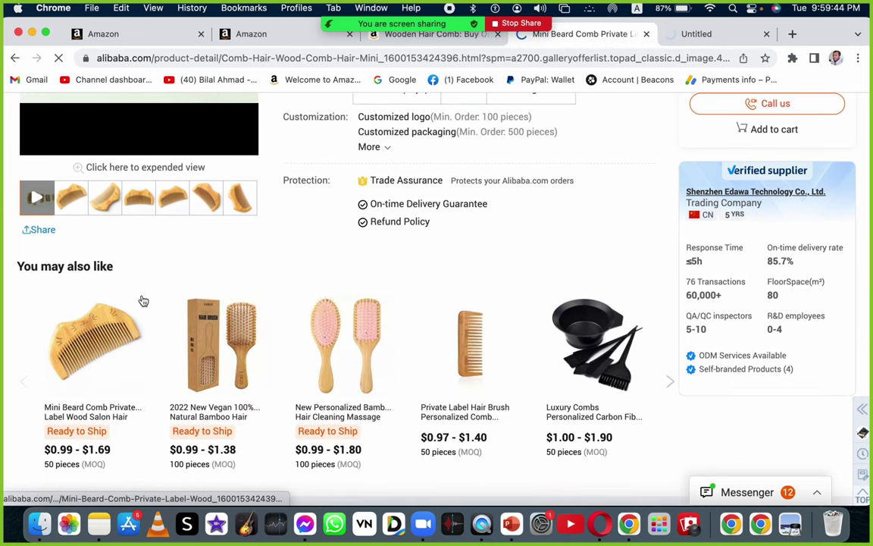
pyautogui.click(721, 41)
pyautogui.scroll(-7, 293, 250)
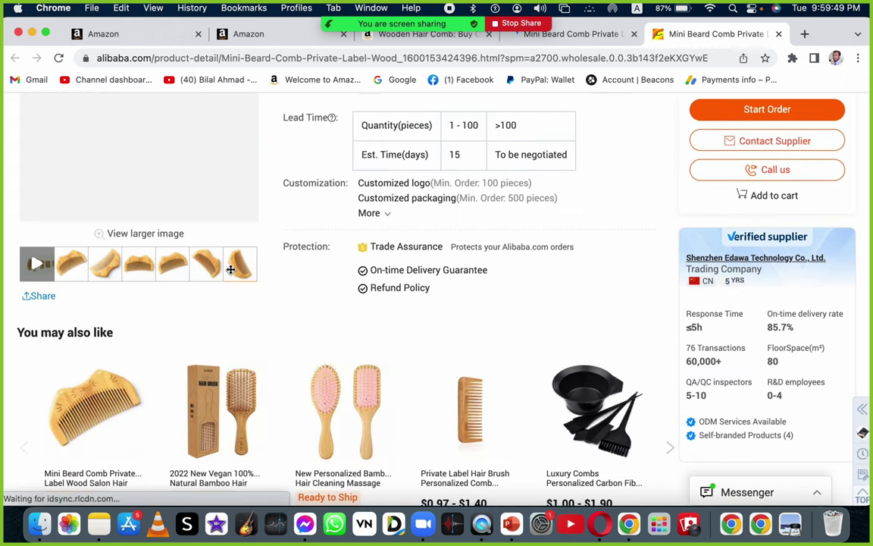
# Save the supplier's last comb photo, the plain back view, to the Desktop and return to the Amazon listing's image upload slots
pyautogui.scroll(3, 233, 265)
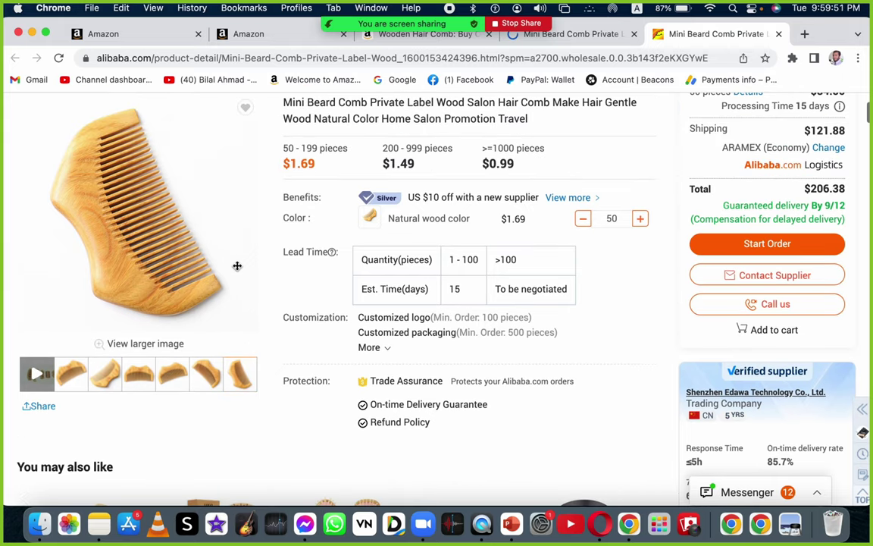
pyautogui.rightClick(166, 218)
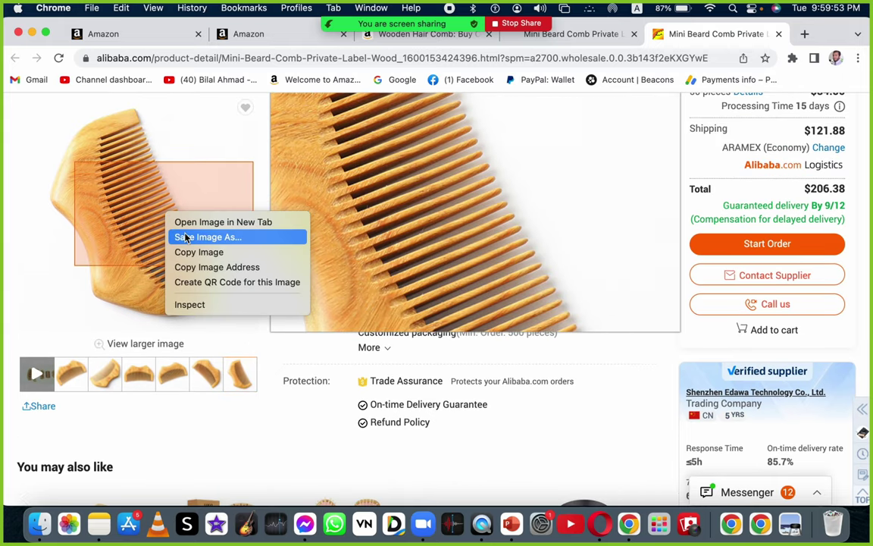
pyautogui.click(185, 237)
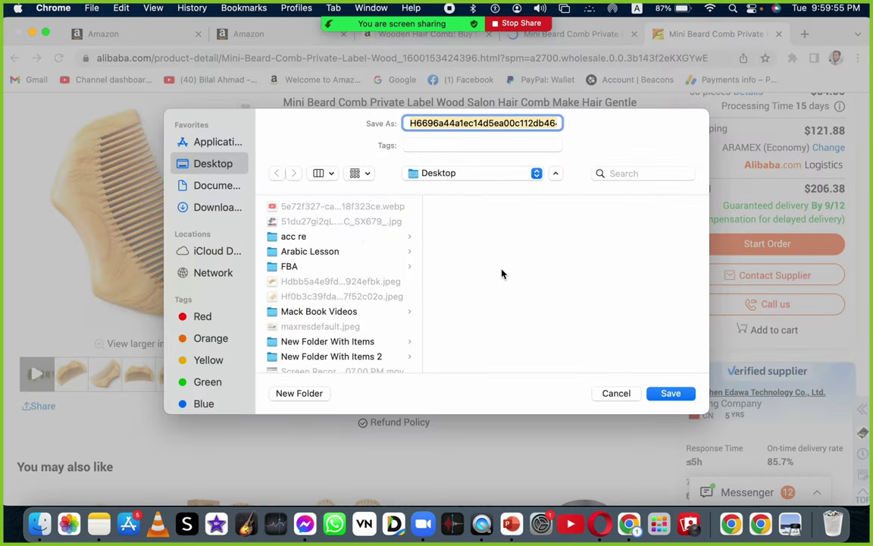
pyautogui.click(667, 394)
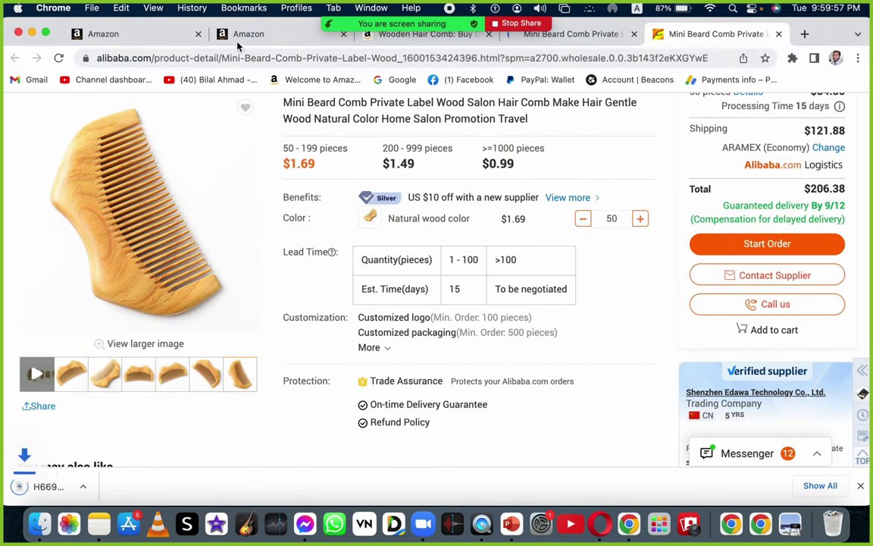
pyautogui.click(151, 33)
pyautogui.scroll(-10, 688, 418)
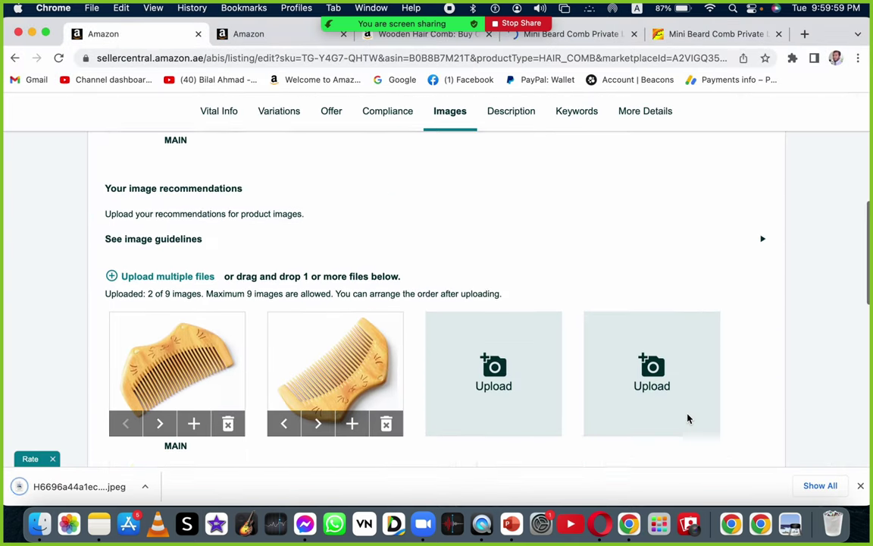
pyautogui.click(491, 320)
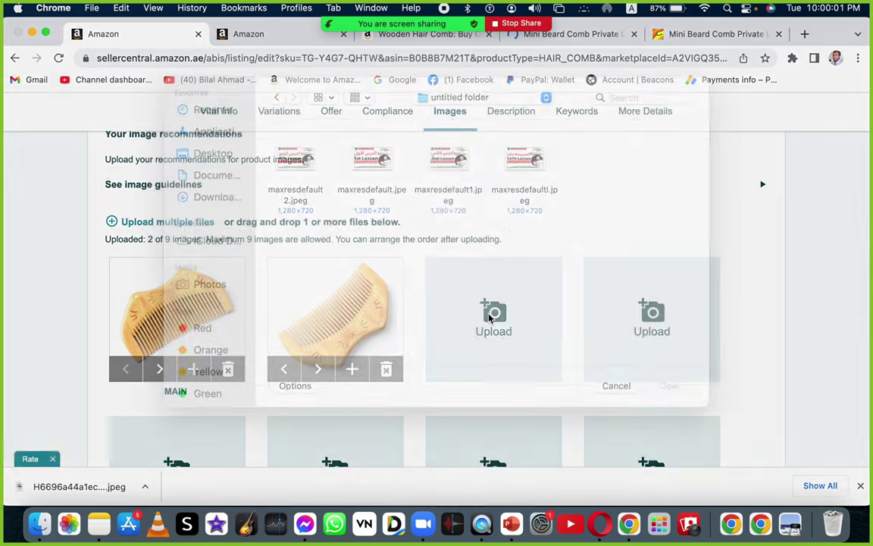
pyautogui.click(226, 178)
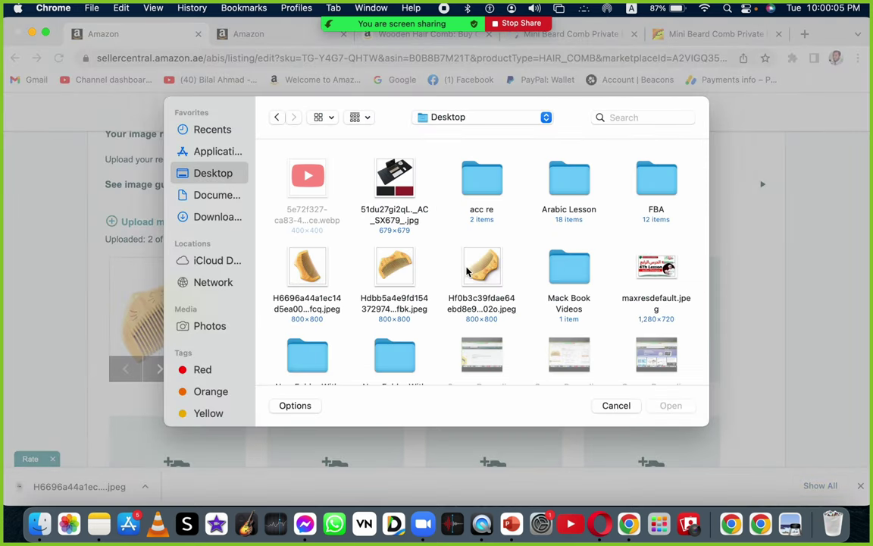
pyautogui.doubleClick(483, 269)
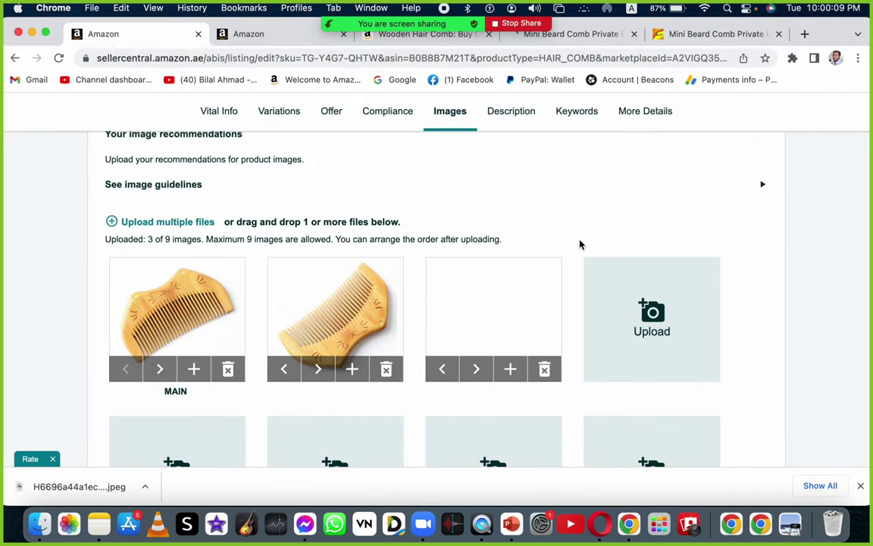
pyautogui.click(544, 368)
# Upload the comb photo whose file name starts with H6696a44a1ec from the Desktop into the listing's third image slot
pyautogui.click(493, 324)
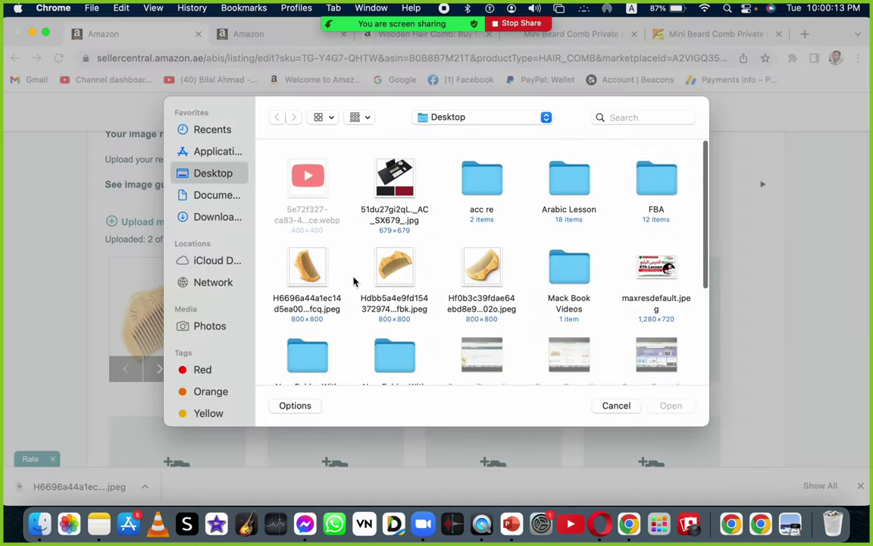
pyautogui.doubleClick(321, 275)
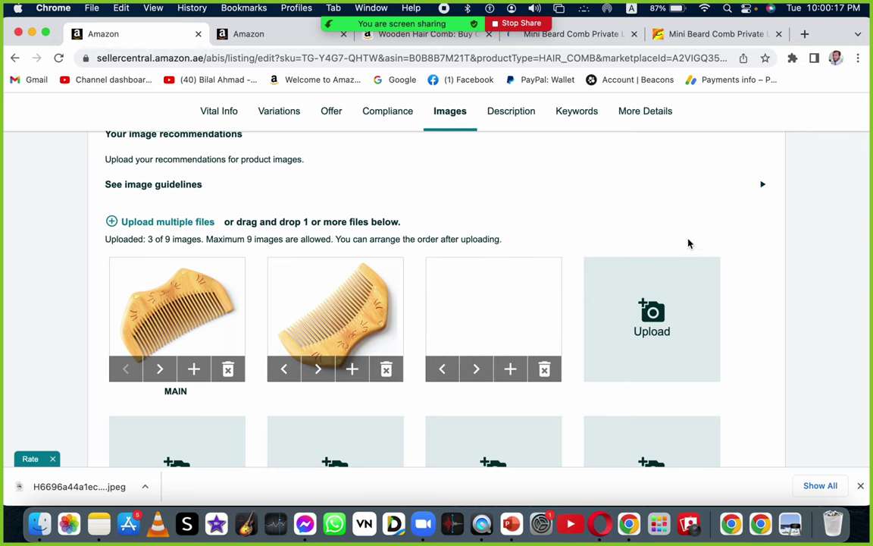
pyautogui.click(698, 34)
pyautogui.scroll(-1, 496, 278)
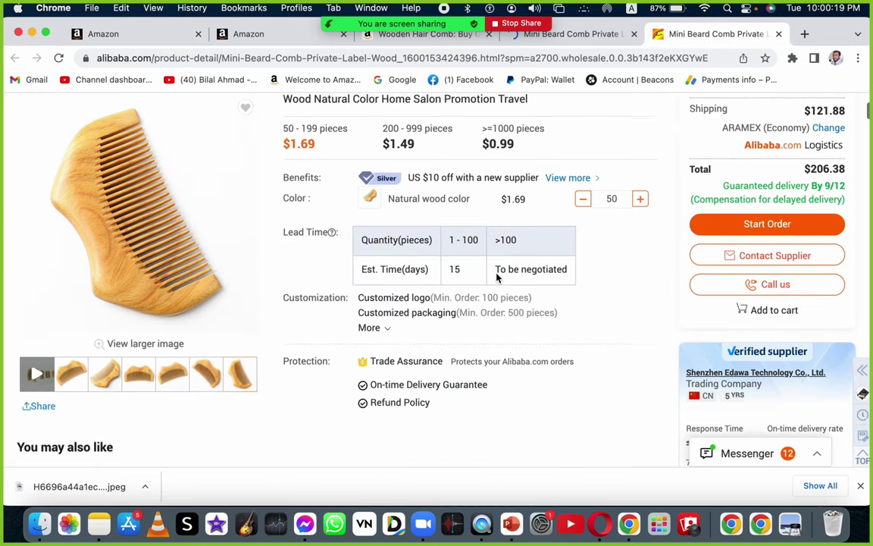
pyautogui.scroll(3, 496, 278)
pyautogui.click(262, 33)
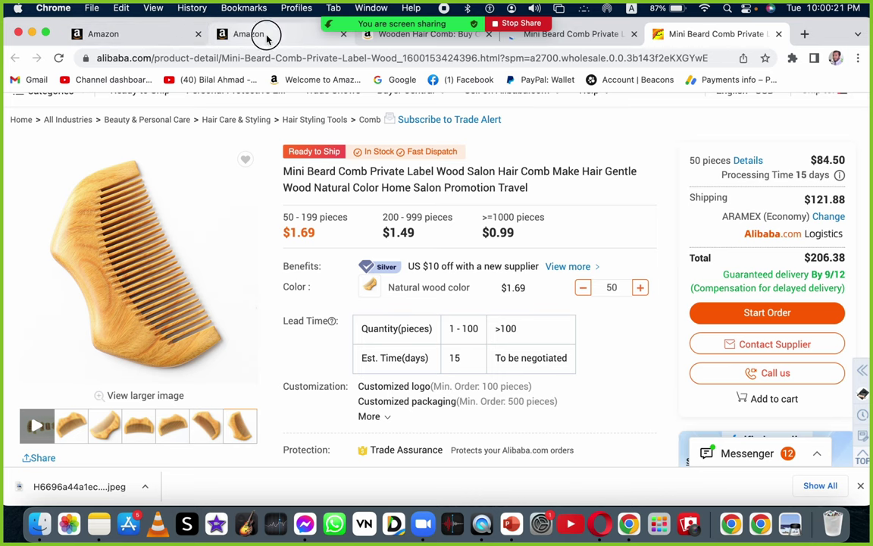
pyautogui.click(148, 37)
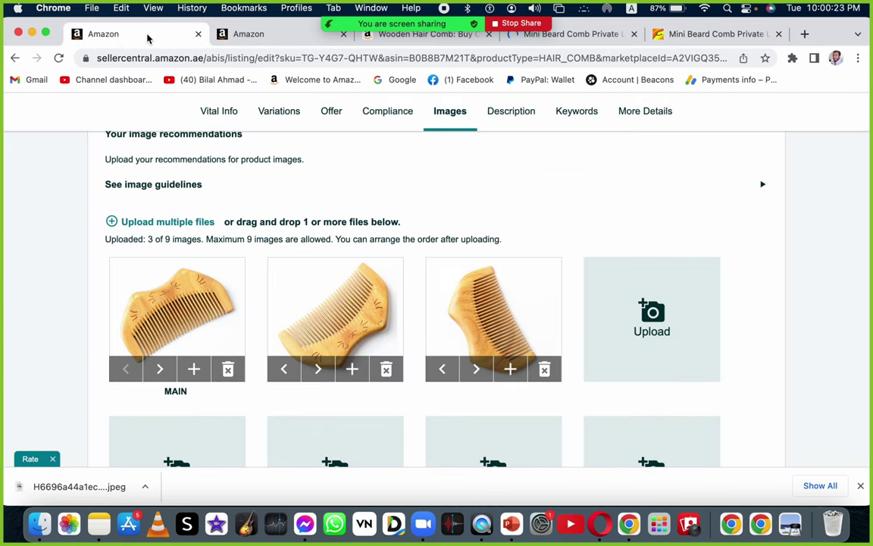
pyautogui.scroll(5, 621, 193)
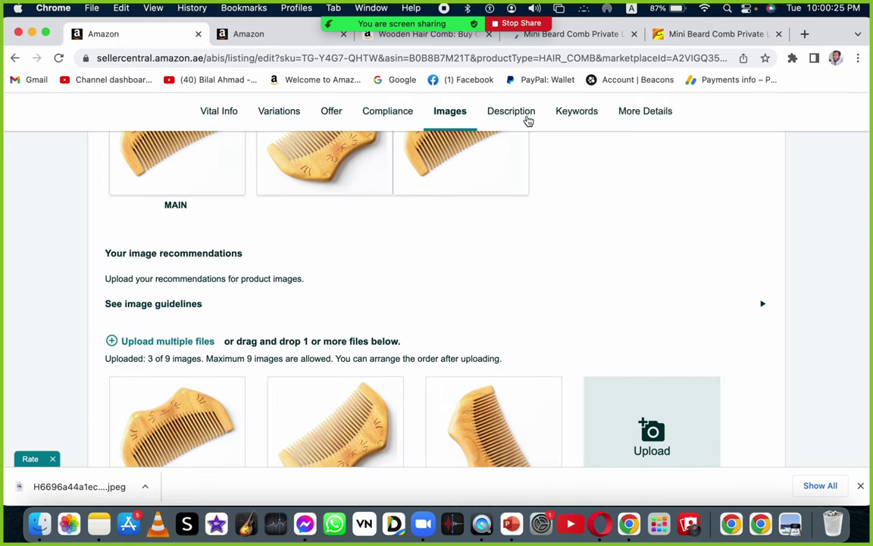
# Delete the text "Wooden Hair Comb" from the listing's Product Description
pyautogui.click(483, 112)
pyautogui.scroll(-4, 520, 351)
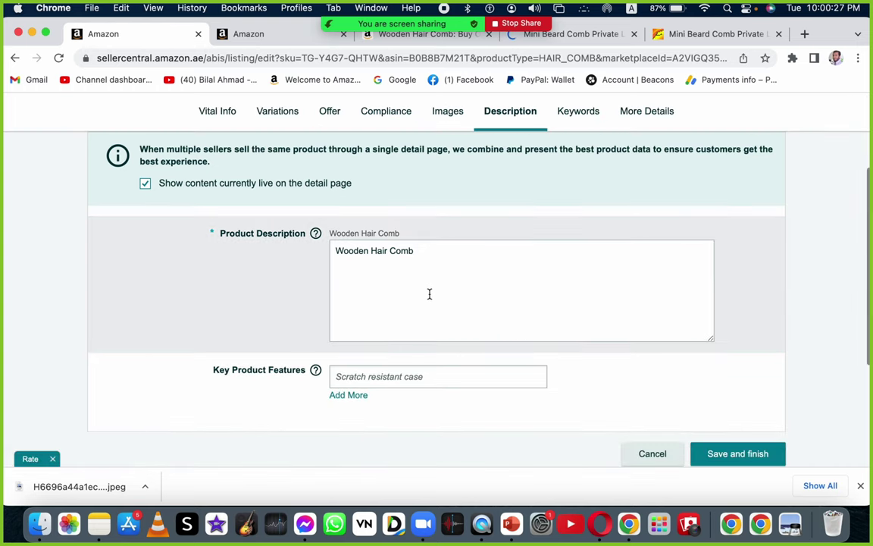
pyautogui.moveTo(426, 255); pyautogui.dragTo(335, 252)
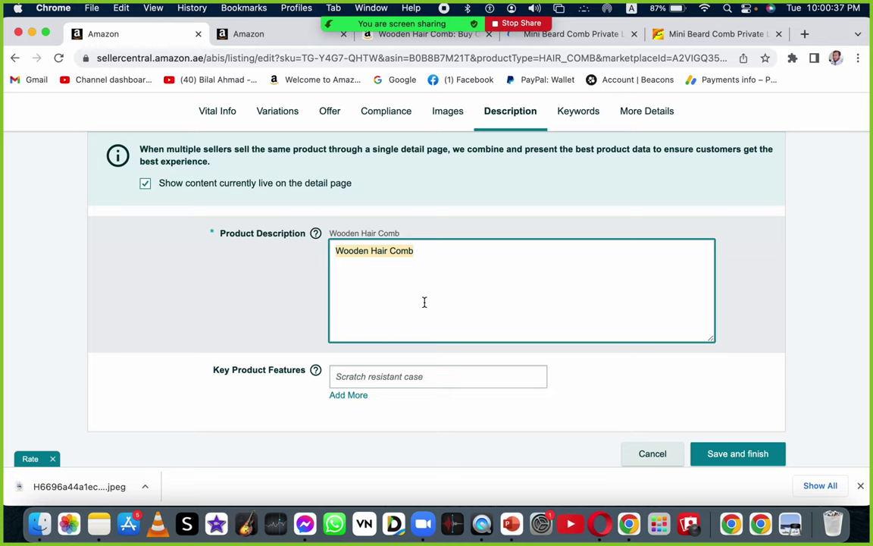
pyautogui.press('BackSpace')
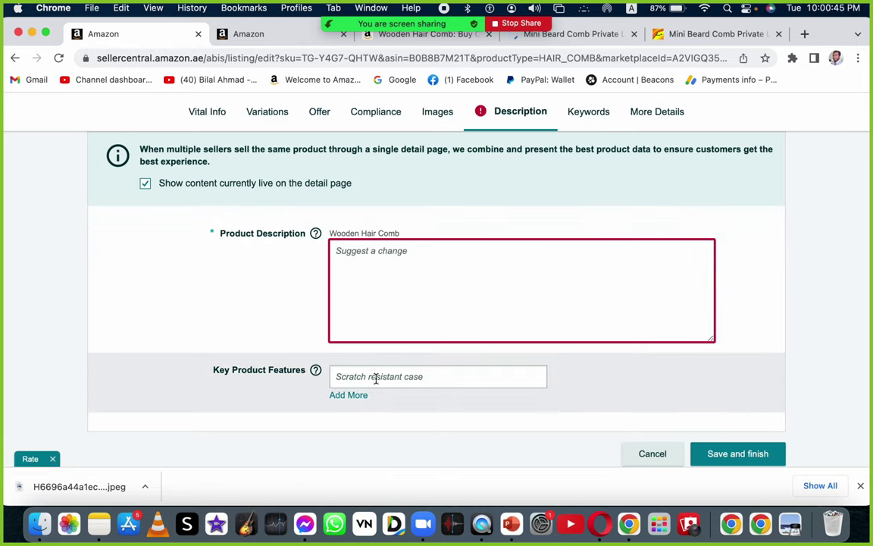
# Examine the supplier page's product overview, specification table and detail images for material for the product description
pyautogui.click(689, 38)
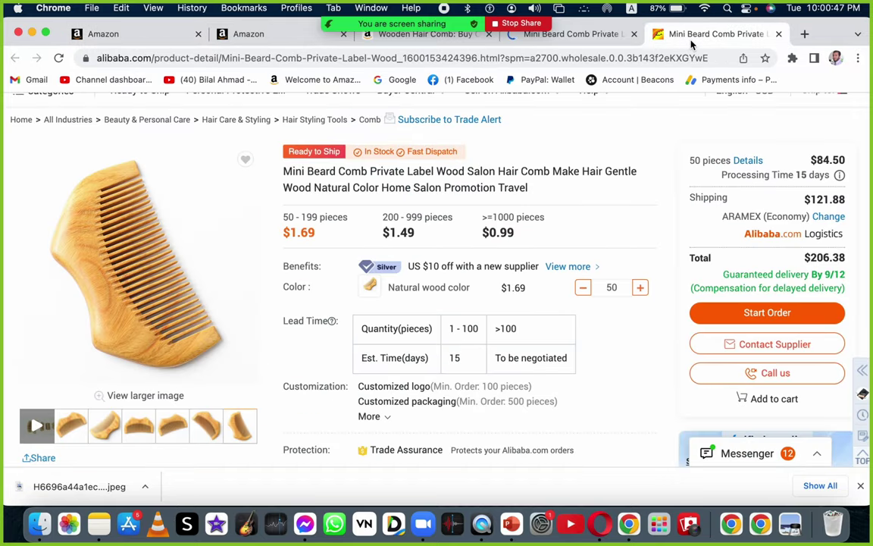
pyautogui.scroll(-15, 551, 217)
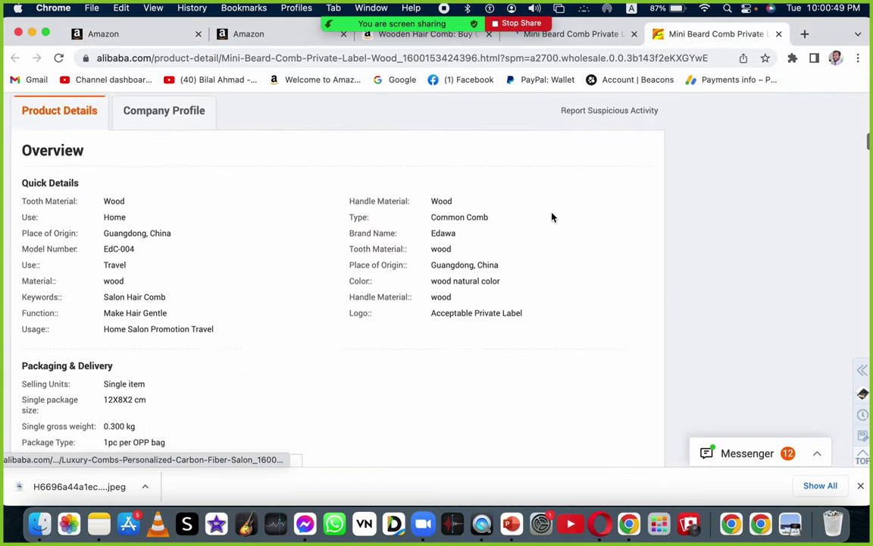
pyautogui.scroll(-4, 551, 218)
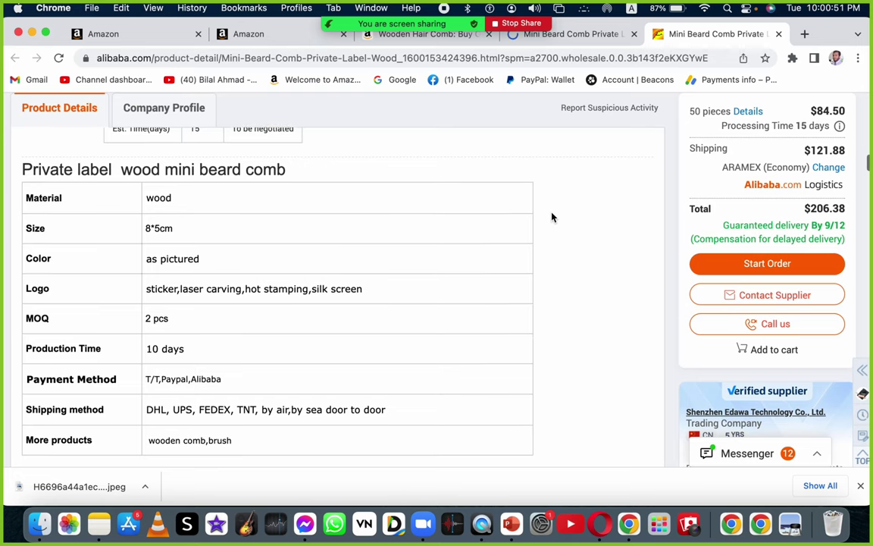
pyautogui.scroll(-2, 552, 218)
pyautogui.scroll(-10, 552, 218)
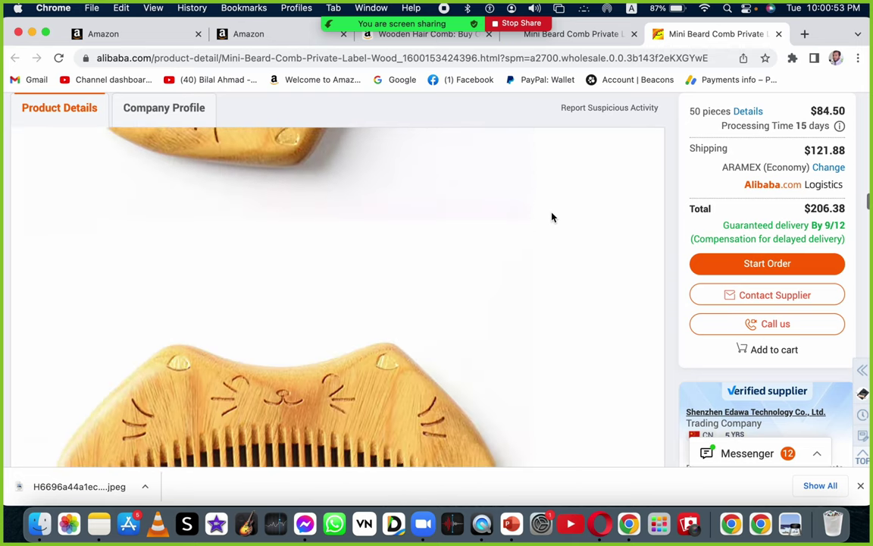
pyautogui.scroll(-10, 551, 218)
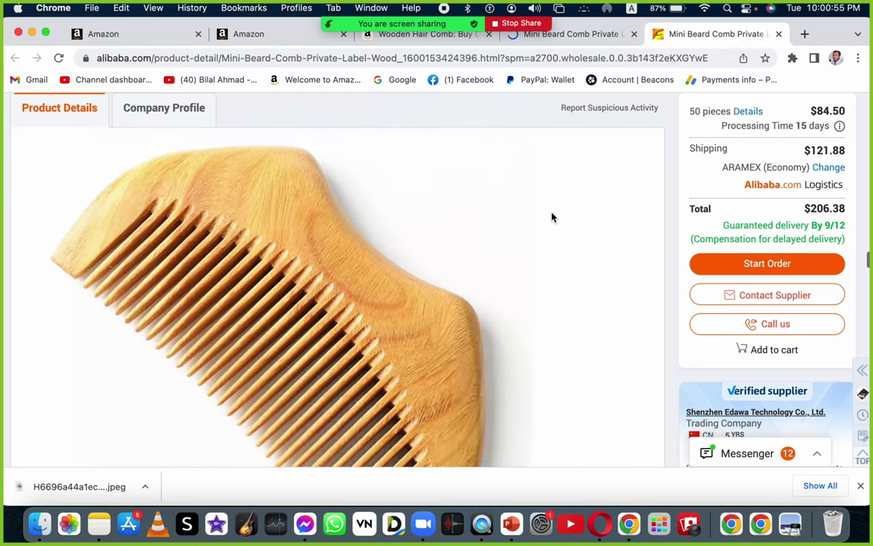
pyautogui.scroll(-10, 552, 217)
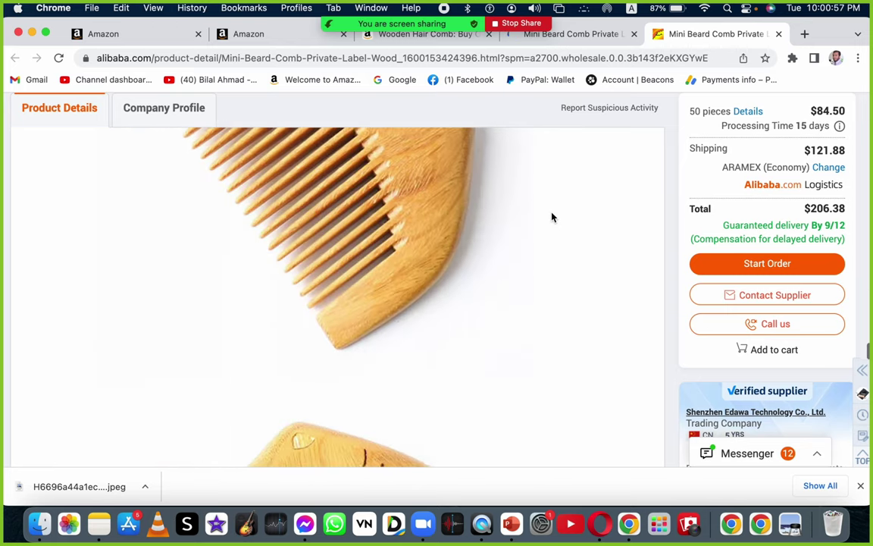
pyautogui.scroll(-12, 552, 218)
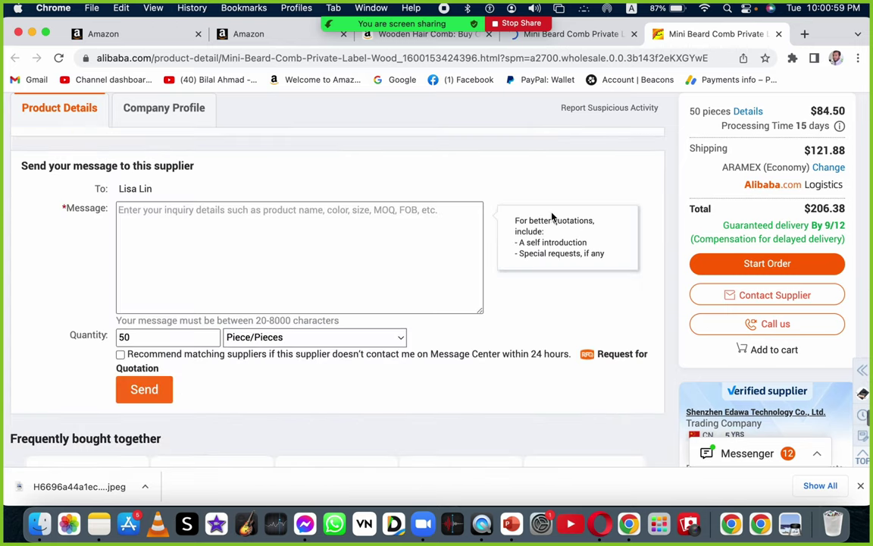
pyautogui.scroll(5, 551, 218)
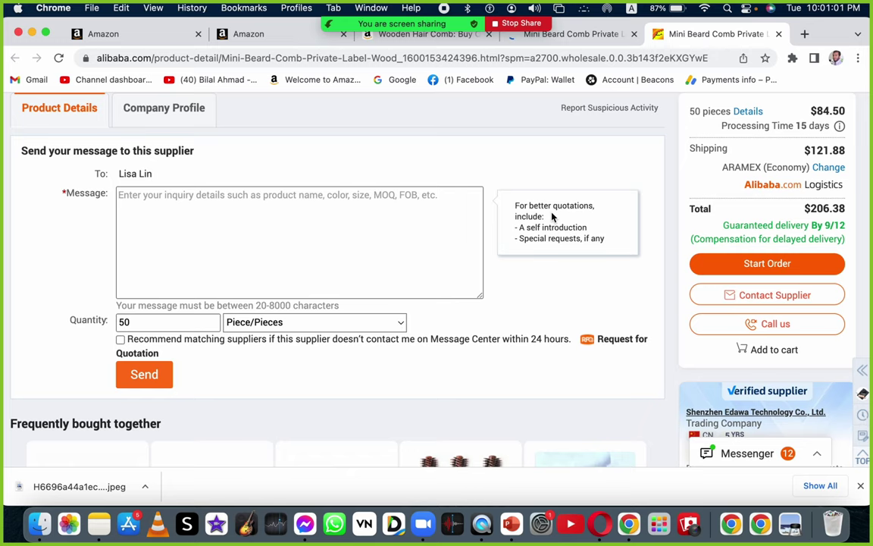
pyautogui.scroll(-10, 552, 216)
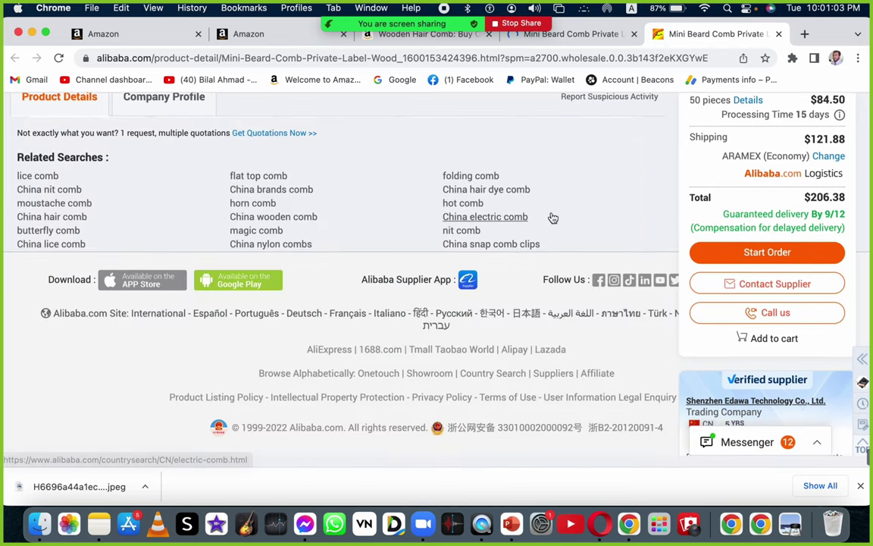
pyautogui.scroll(10, 551, 217)
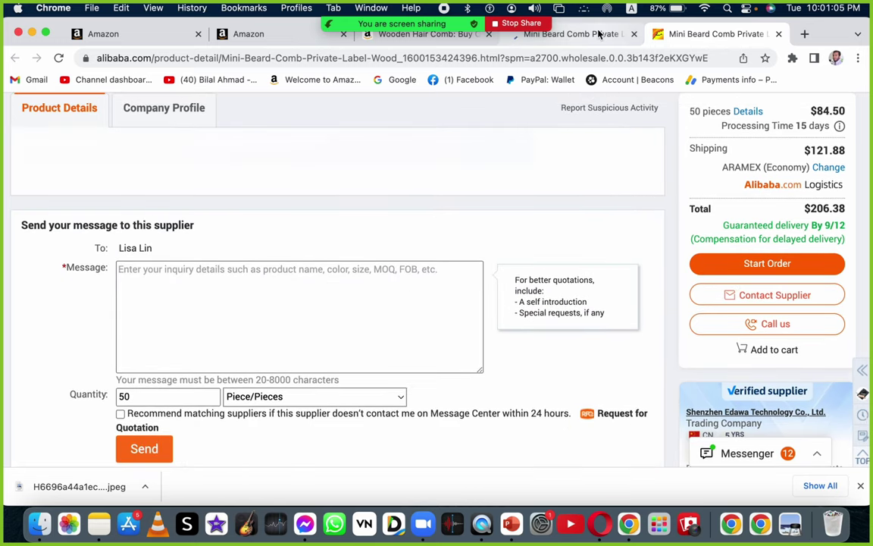
pyautogui.click(598, 35)
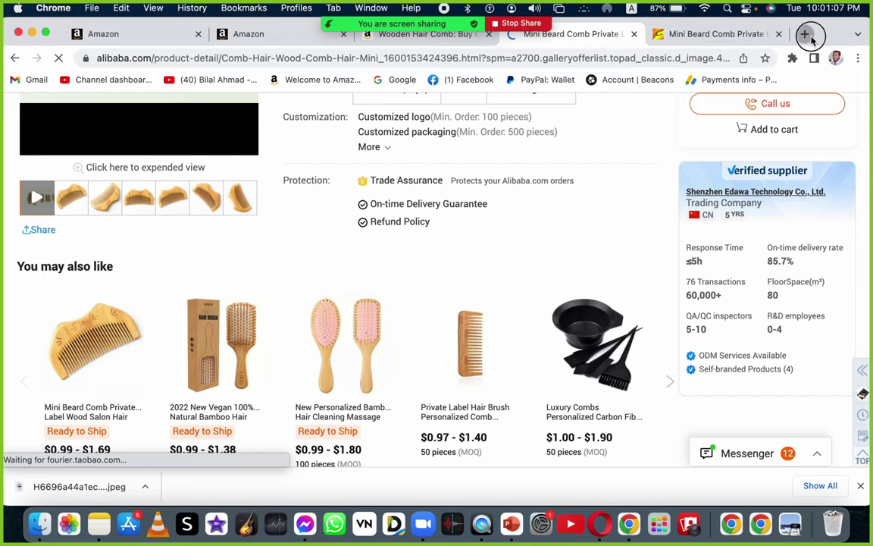
# Search Amazon.ae for "wooden hair comb" in a new tab and look through the competing products
pyautogui.click(806, 34)
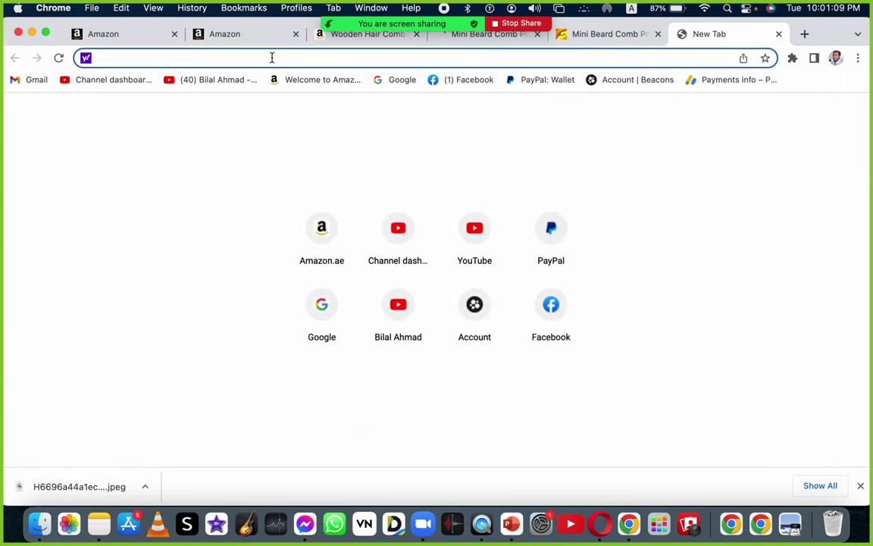
pyautogui.click(301, 82)
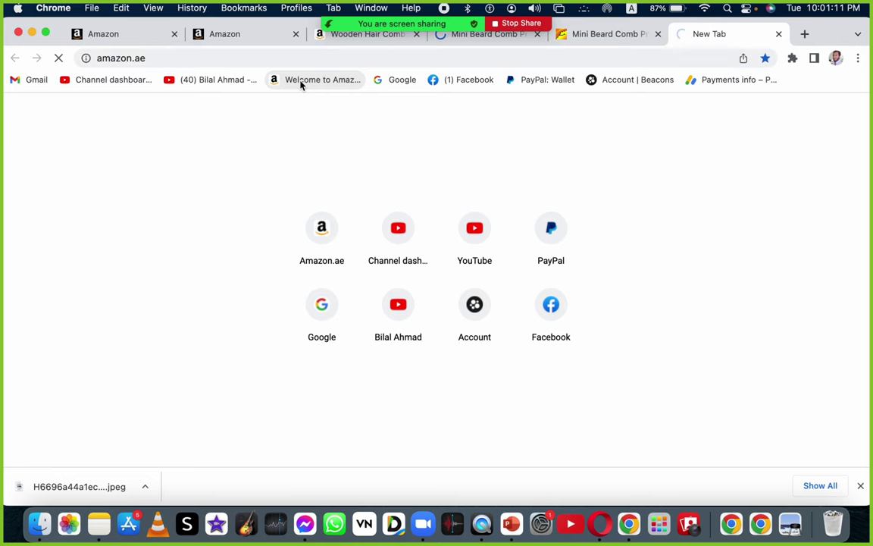
pyautogui.click(317, 106)
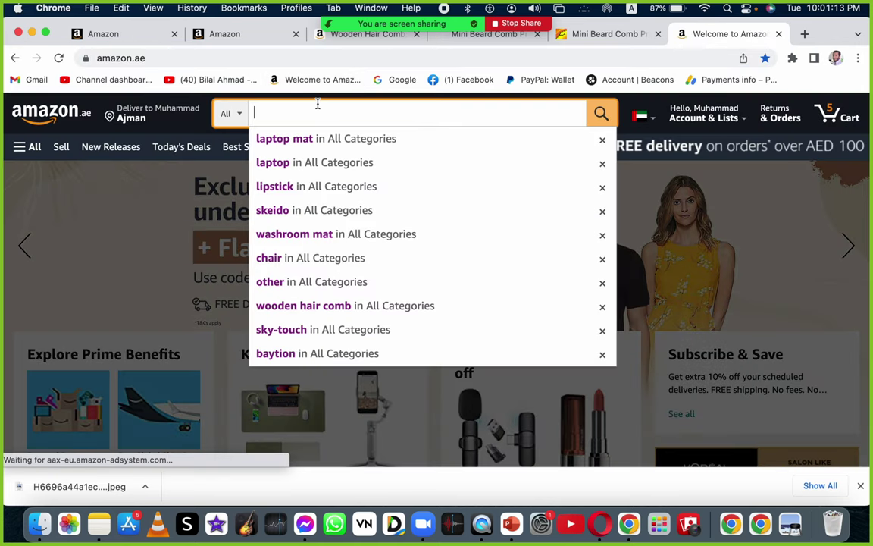
pyautogui.write('woodn')
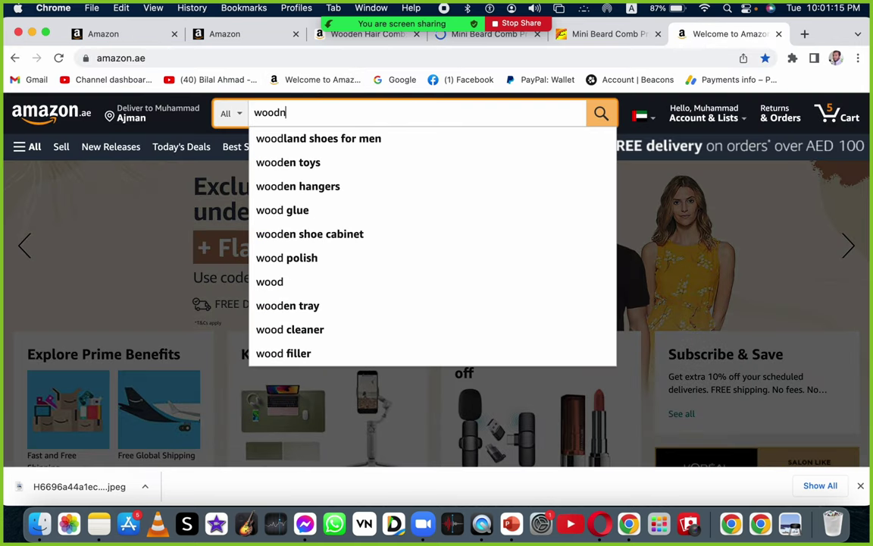
pyautogui.press('BackSpace')
pyautogui.write('en ha')
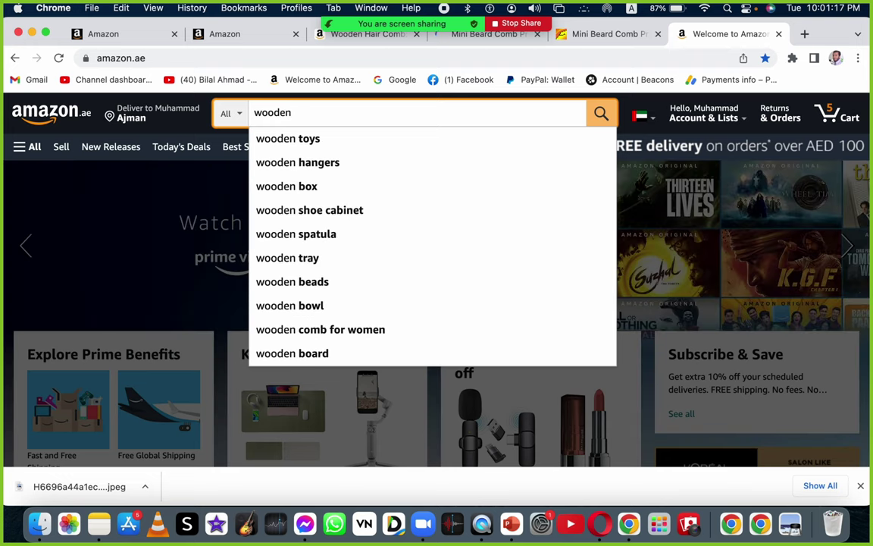
pyautogui.write('ir comb')
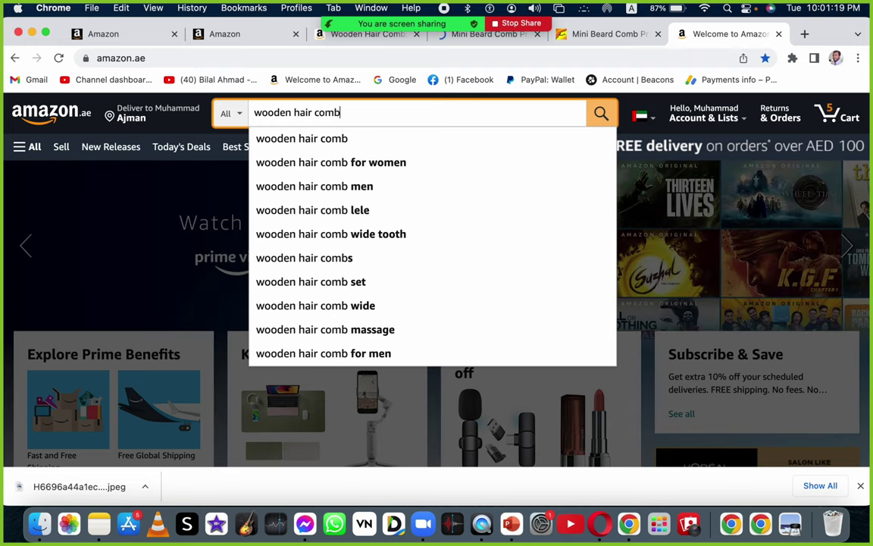
pyautogui.press('Return')
pyautogui.scroll(-10, 518, 268)
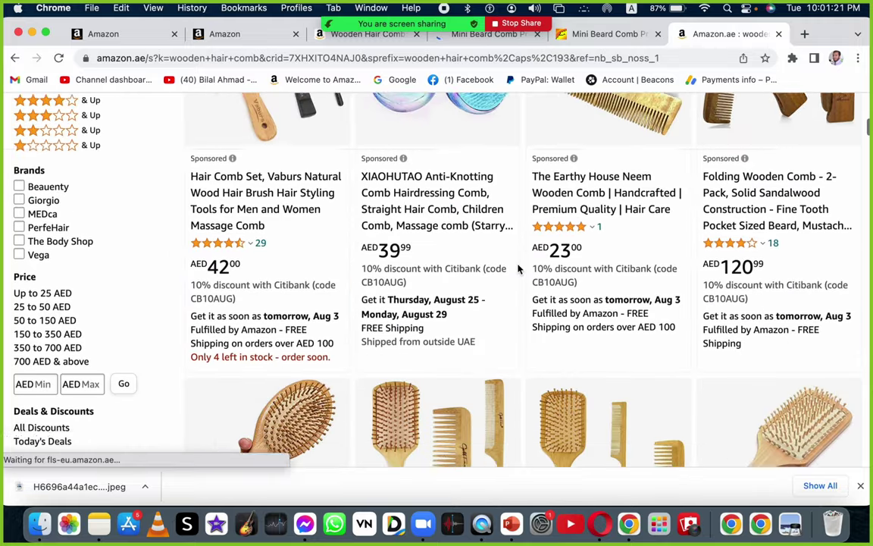
# Open the competing "Wooden comb Natural Wide Tooth Comb" product from the search results and copy its "PROTUCT YOUR HAIR" bullet point
pyautogui.scroll(-10, 519, 269)
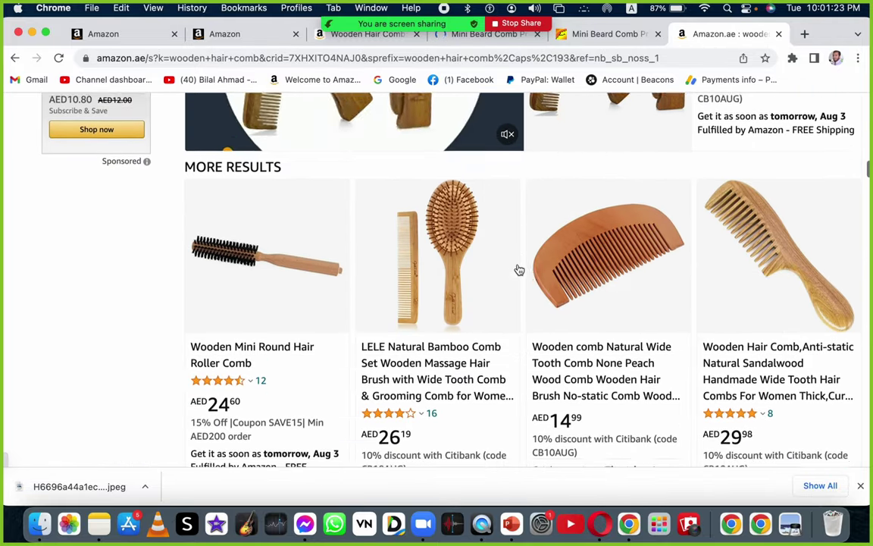
pyautogui.click(613, 219)
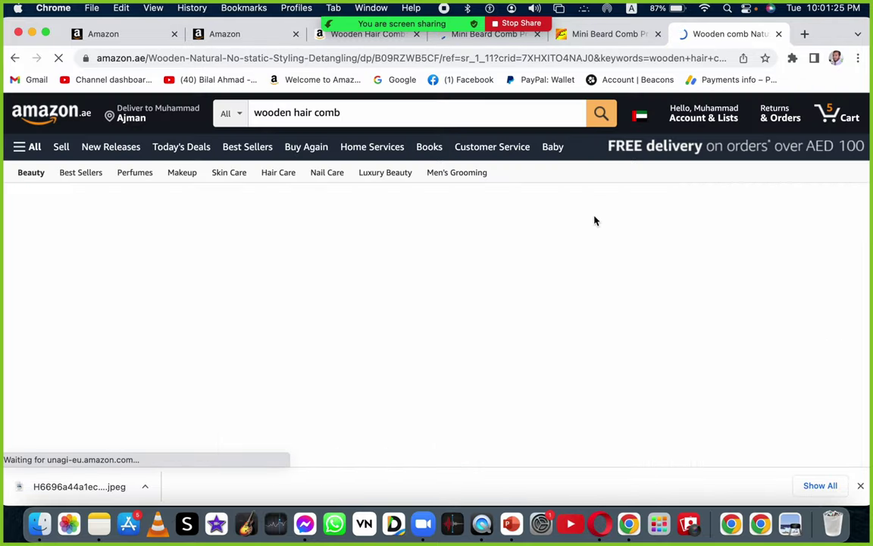
pyautogui.scroll(-6, 572, 255)
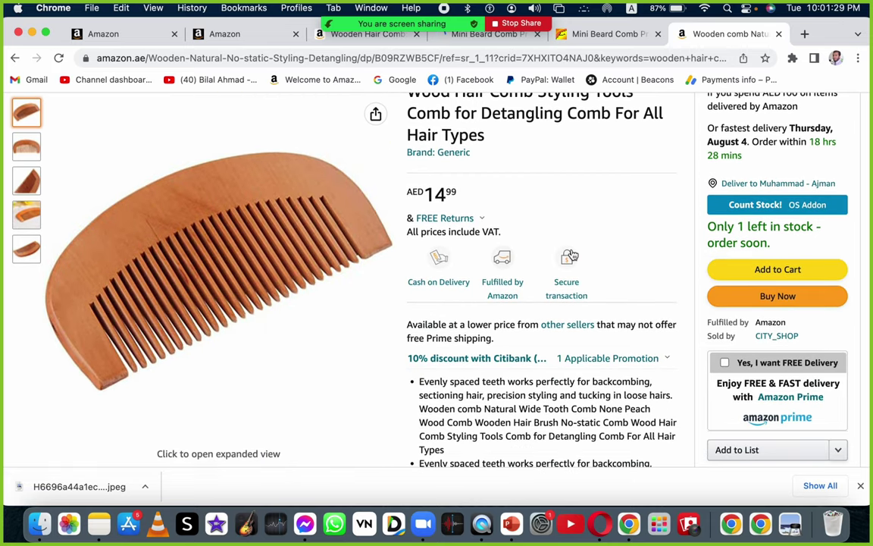
pyautogui.scroll(-5, 571, 256)
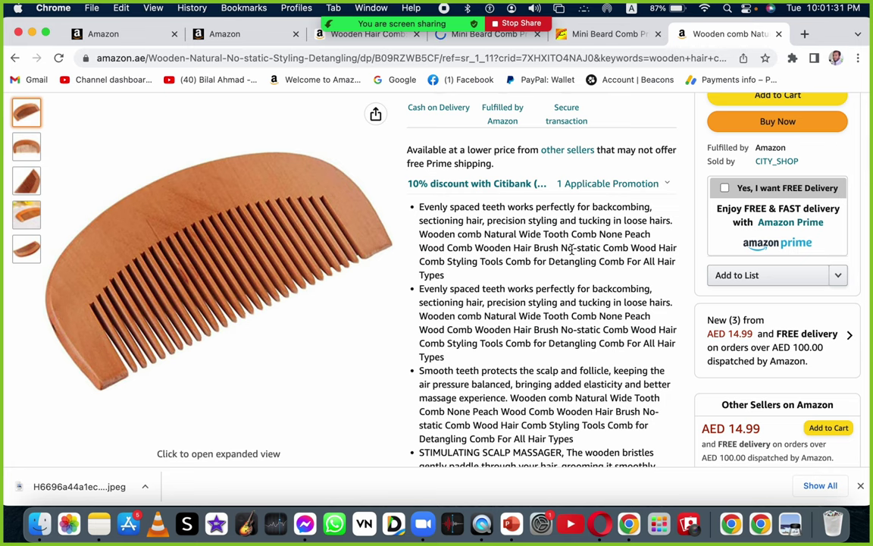
pyautogui.scroll(-3, 572, 250)
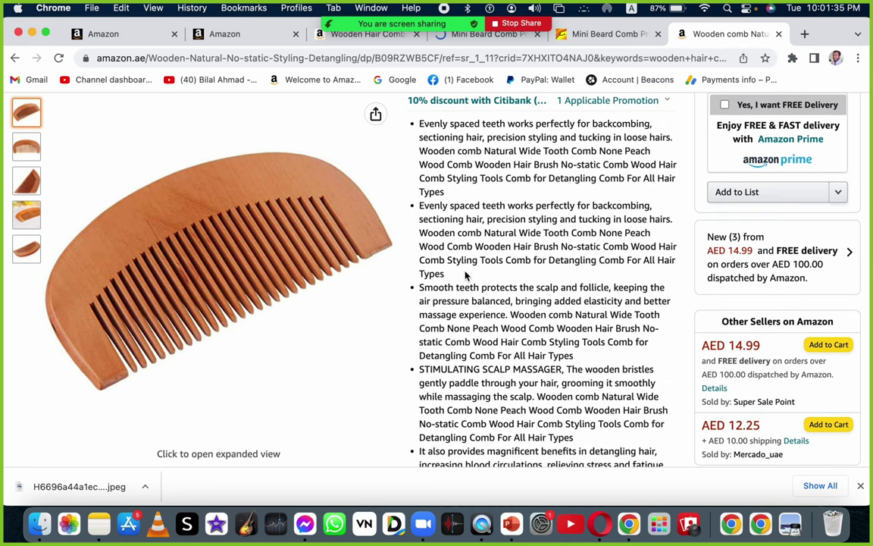
pyautogui.scroll(-8, 507, 339)
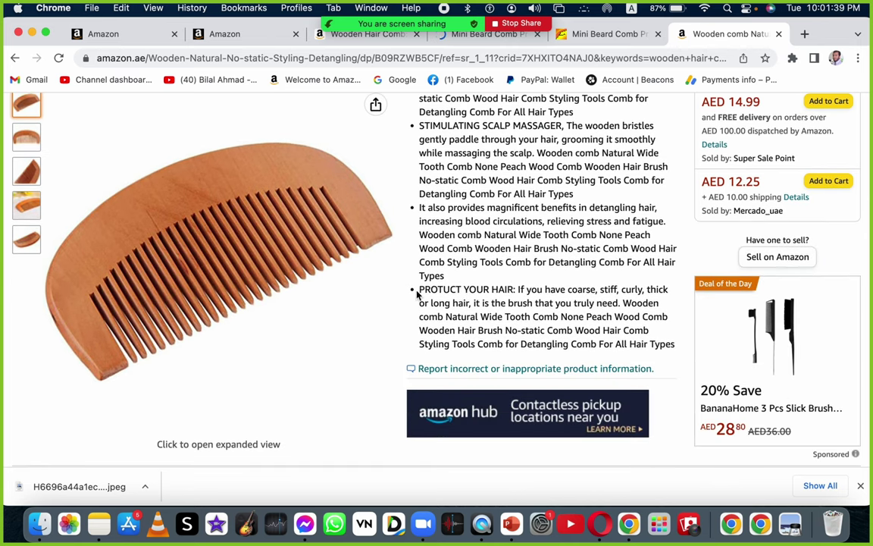
pyautogui.moveTo(418, 291); pyautogui.dragTo(680, 347)
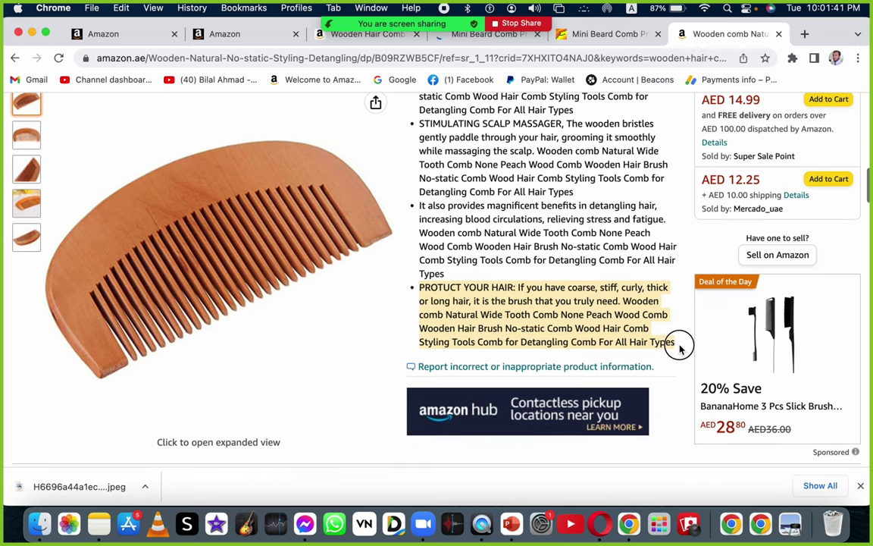
pyautogui.press('super+c')
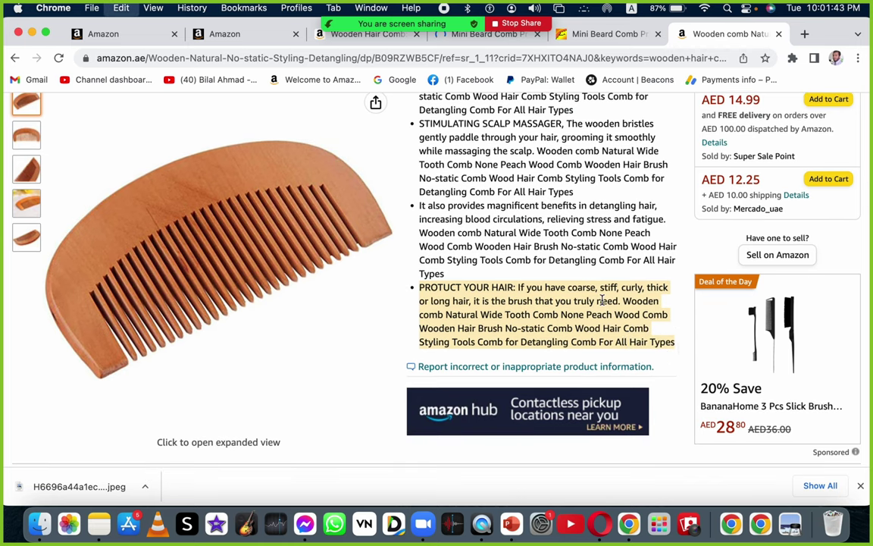
# Examine the competitor's product details and description, and check them against the Description section of the own listing
pyautogui.scroll(-2, 510, 205)
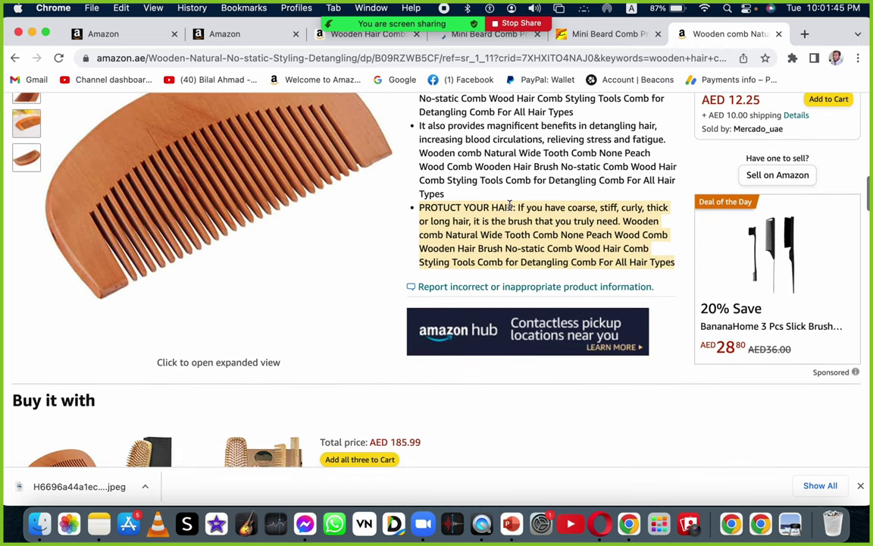
pyautogui.scroll(3, 510, 204)
pyautogui.scroll(-15, 509, 205)
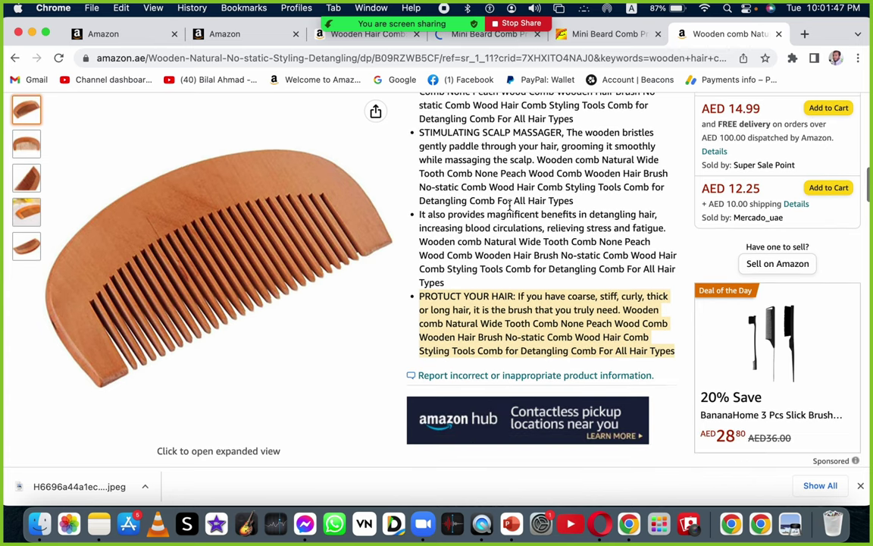
pyautogui.scroll(-1, 510, 210)
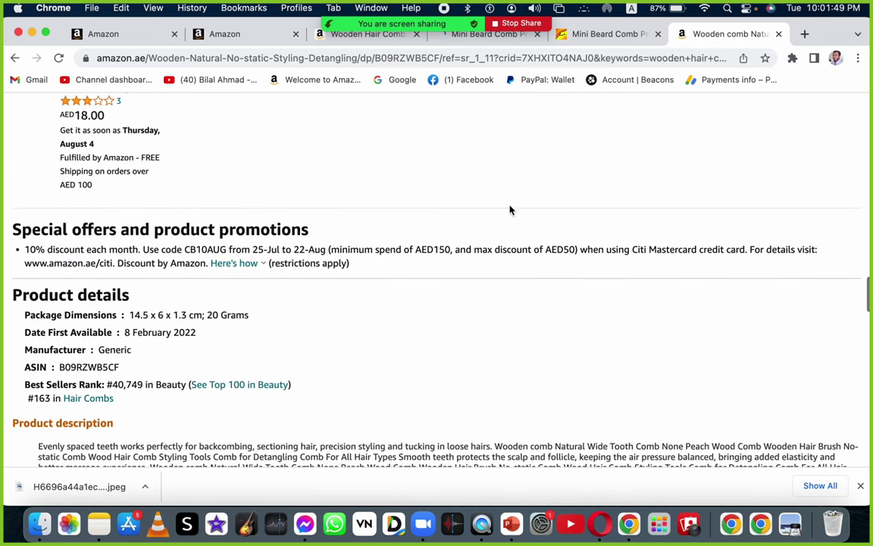
pyautogui.scroll(-4, 510, 210)
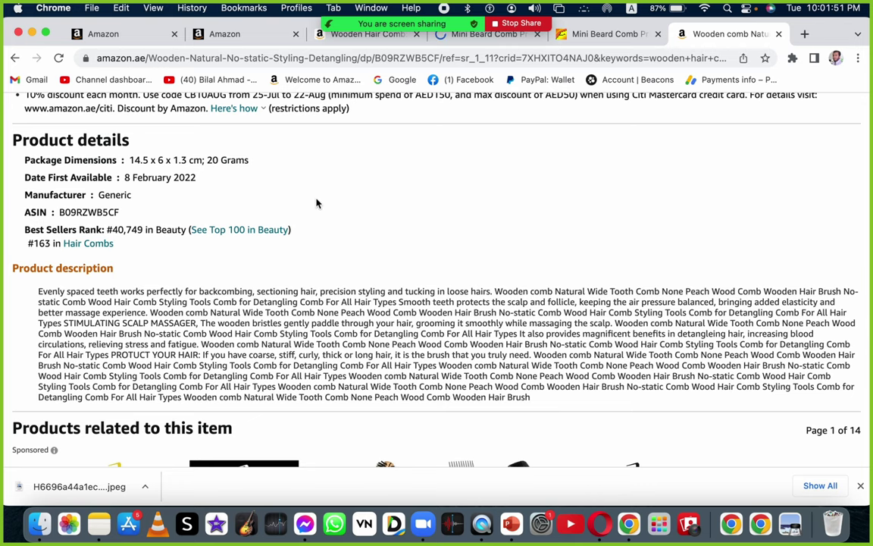
pyautogui.click(157, 36)
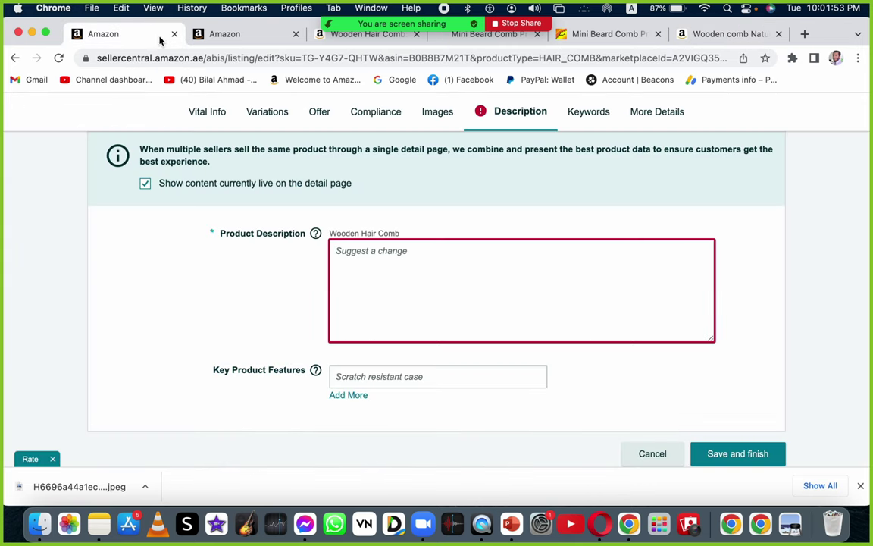
pyautogui.click(498, 37)
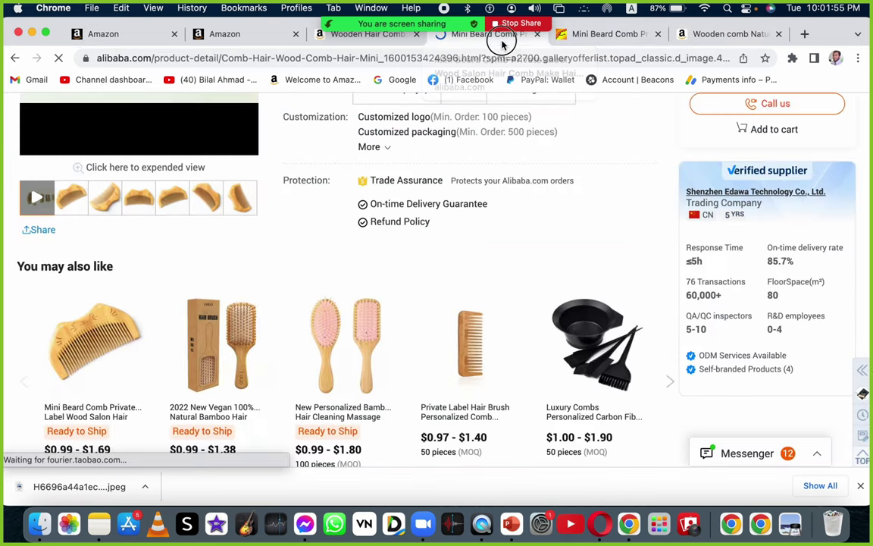
pyautogui.click(364, 38)
pyautogui.click(699, 34)
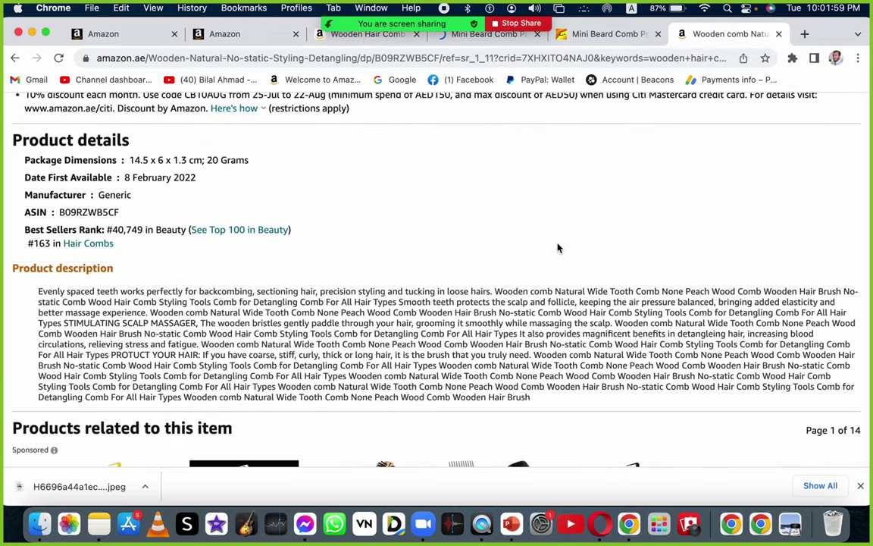
# Examine the competitor's feature bullet points and the comb keywords repeated in each of them
pyautogui.scroll(-4, 557, 248)
pyautogui.scroll(15, 556, 247)
pyautogui.scroll(-4, 557, 247)
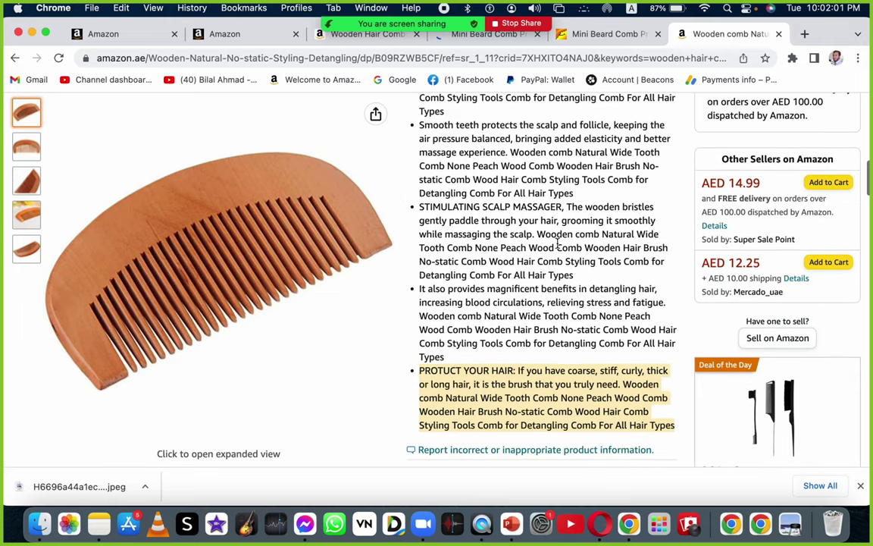
pyautogui.scroll(-2, 557, 242)
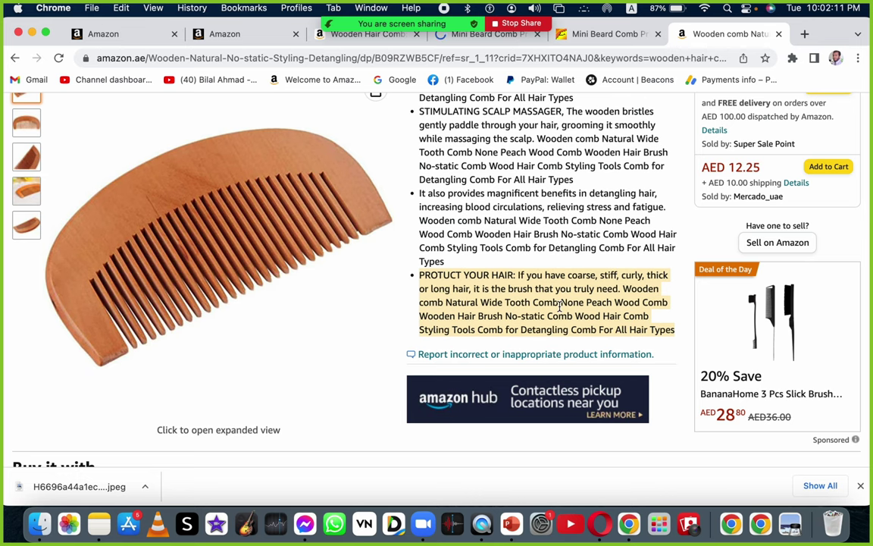
pyautogui.scroll(-2, 525, 273)
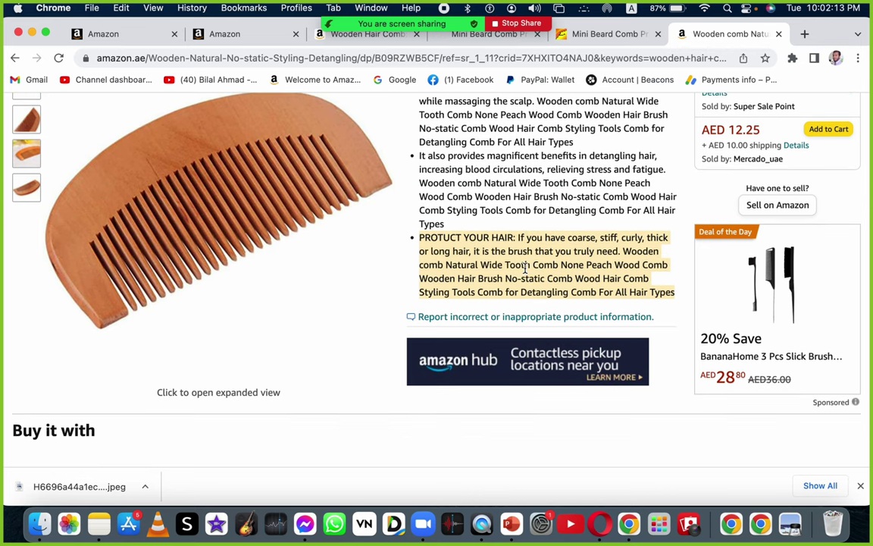
pyautogui.scroll(6, 525, 269)
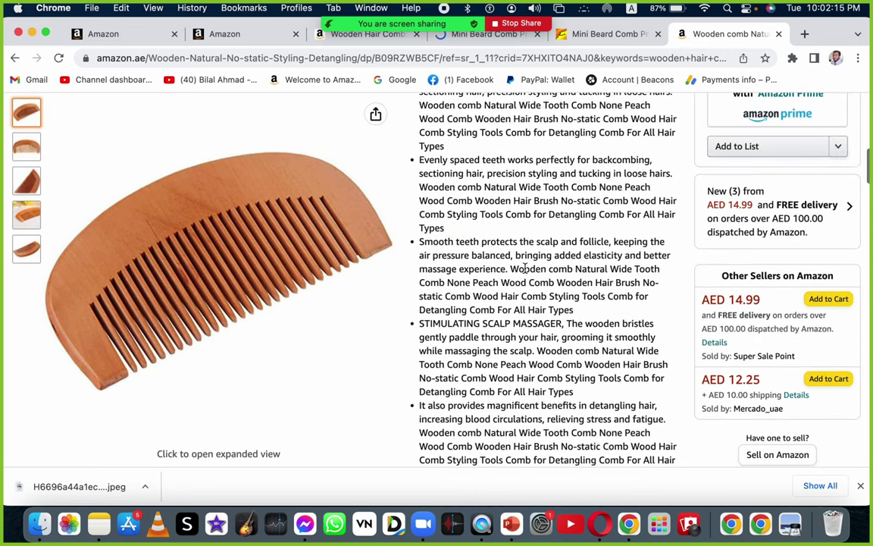
pyautogui.scroll(3, 525, 267)
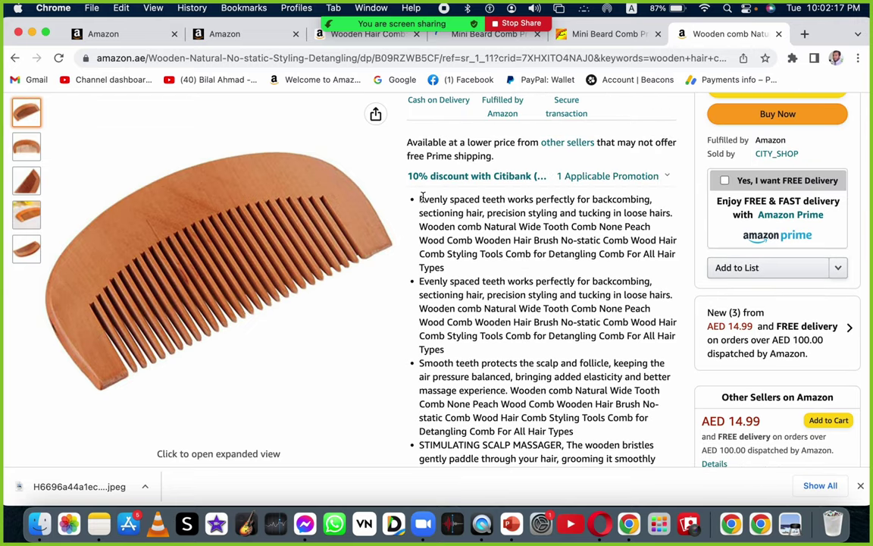
pyautogui.moveTo(417, 198); pyautogui.dragTo(551, 430)
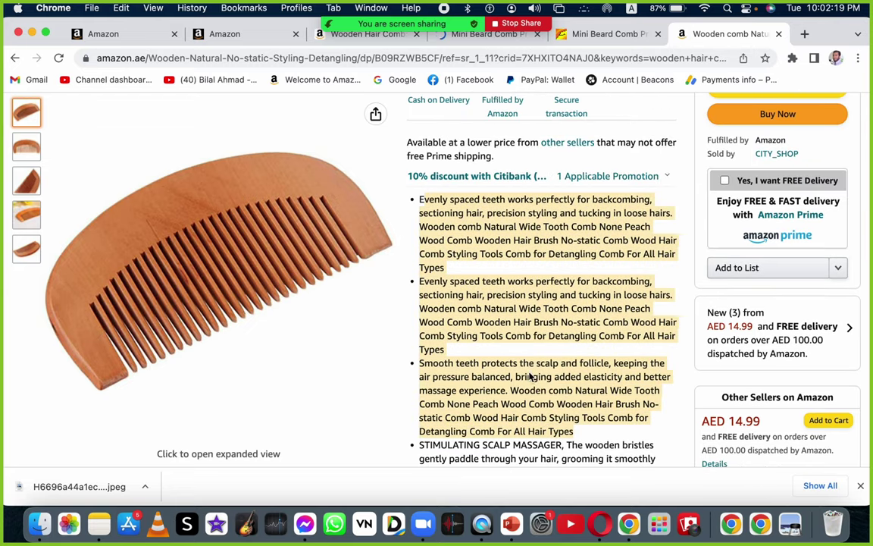
pyautogui.scroll(-3, 515, 317)
pyautogui.scroll(-2, 515, 317)
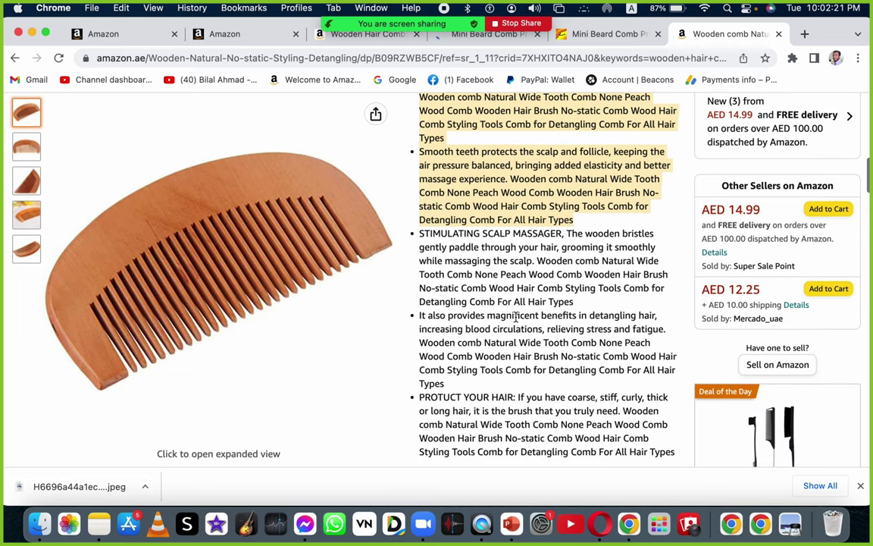
pyautogui.scroll(2, 518, 282)
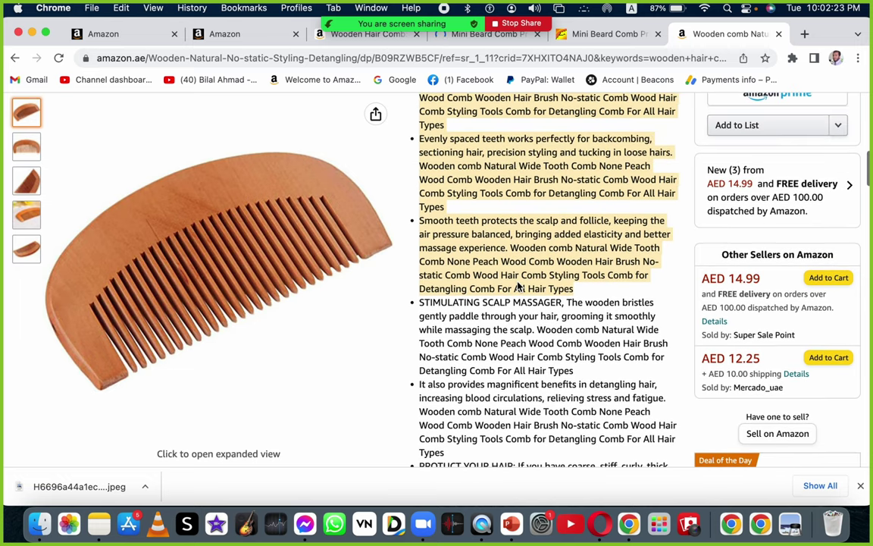
pyautogui.scroll(-1, 519, 286)
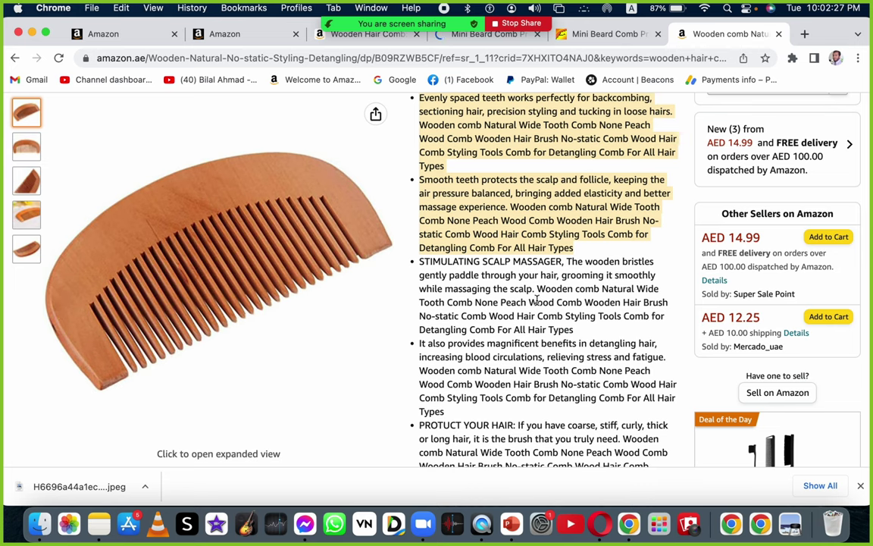
pyautogui.moveTo(536, 301); pyautogui.dragTo(620, 301)
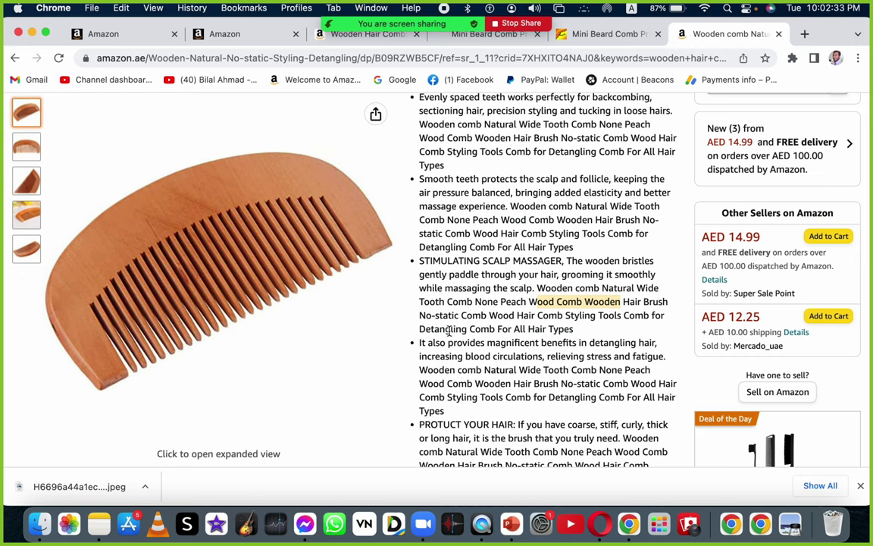
pyautogui.scroll(-1, 458, 323)
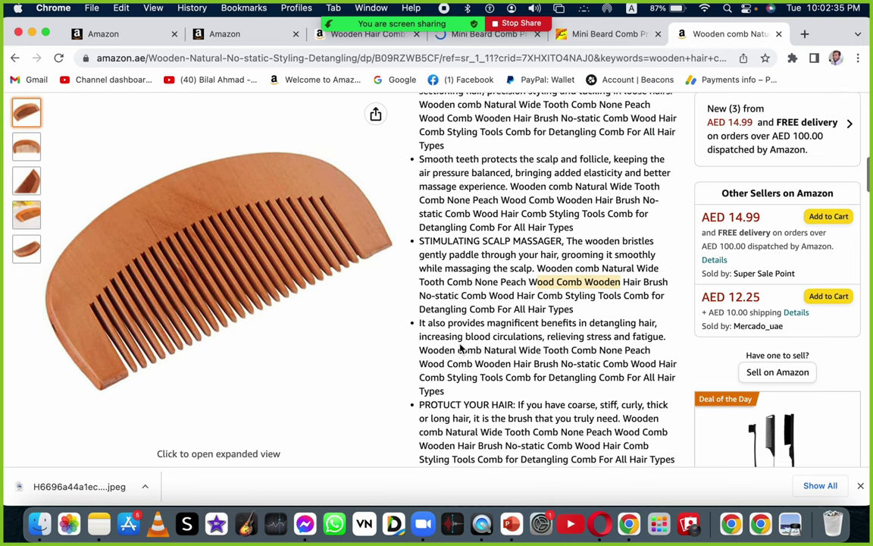
pyautogui.scroll(-3, 444, 322)
# Fill the listing's first Key Product Features entry with the competitor's "PROTUCT YOUR HAIR" bullet point
pyautogui.moveTo(413, 306); pyautogui.dragTo(679, 364)
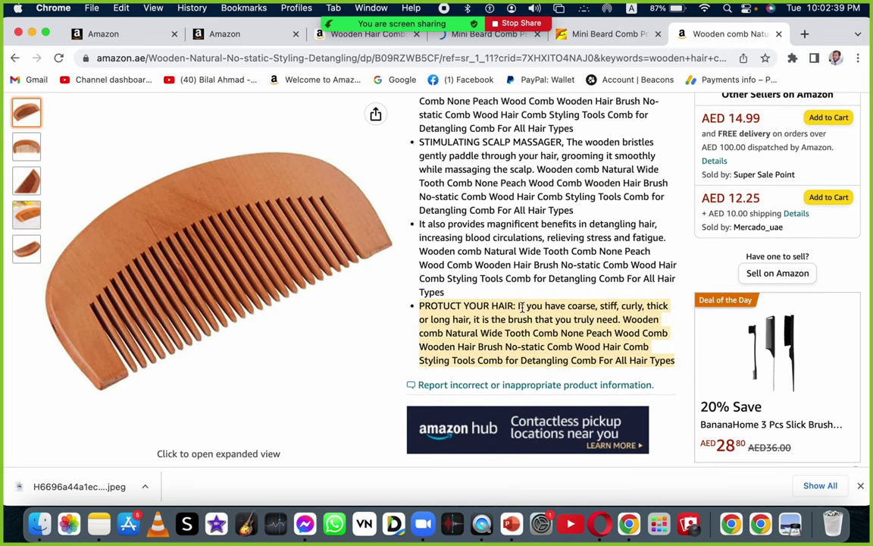
pyautogui.click(125, 33)
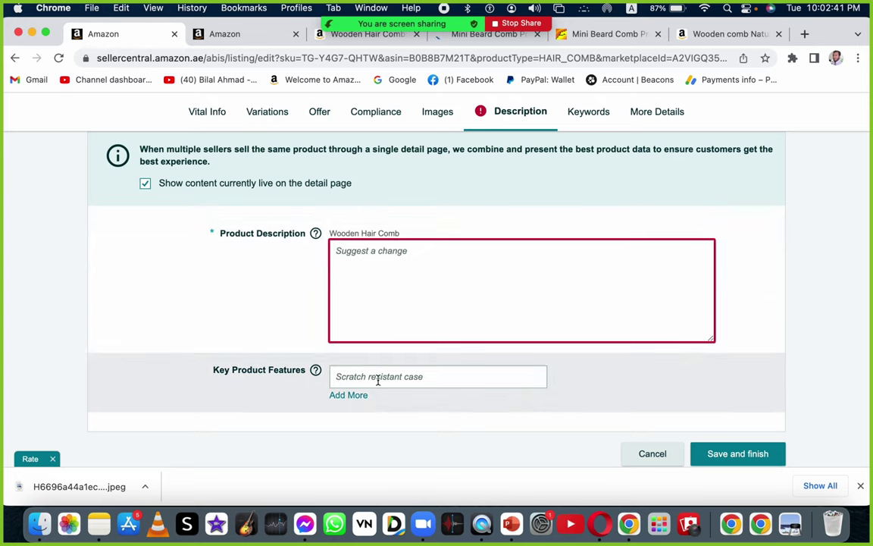
pyautogui.click(377, 377)
pyautogui.scroll(-3, 378, 381)
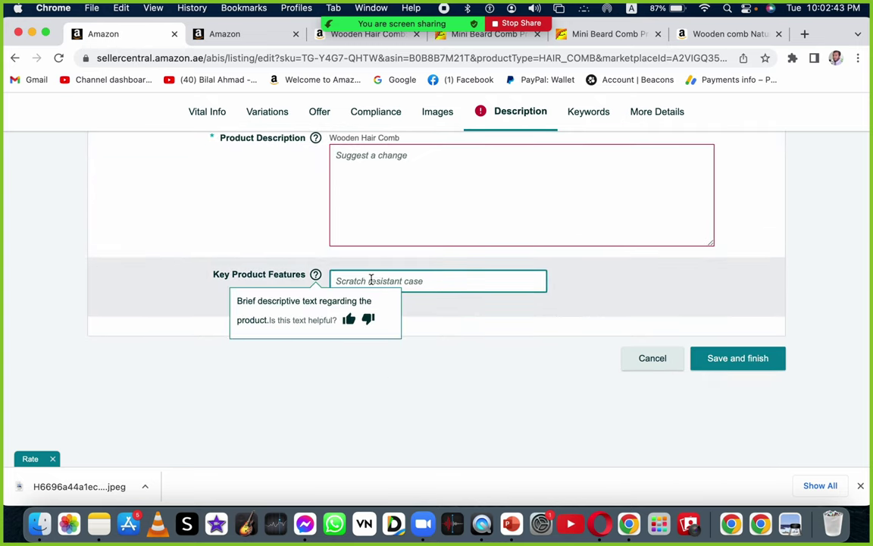
pyautogui.press('super+v')
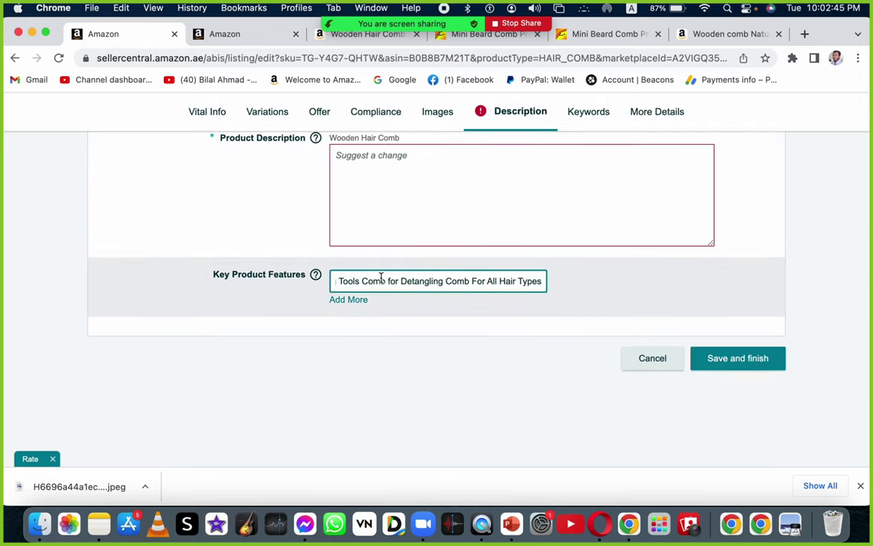
# Add a second Key Product Features entry containing the competitor's bullet "It also provides magnificent benefits in detangling hair"
pyautogui.click(346, 300)
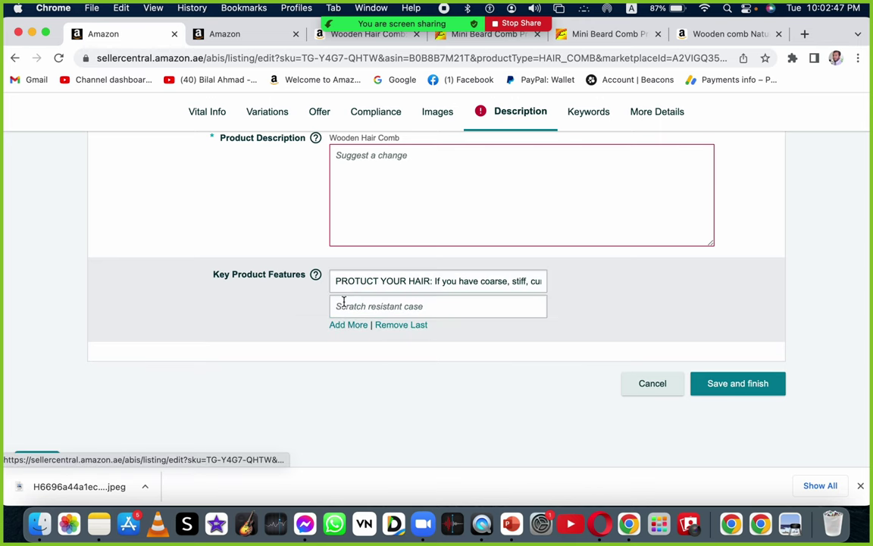
pyautogui.click(689, 36)
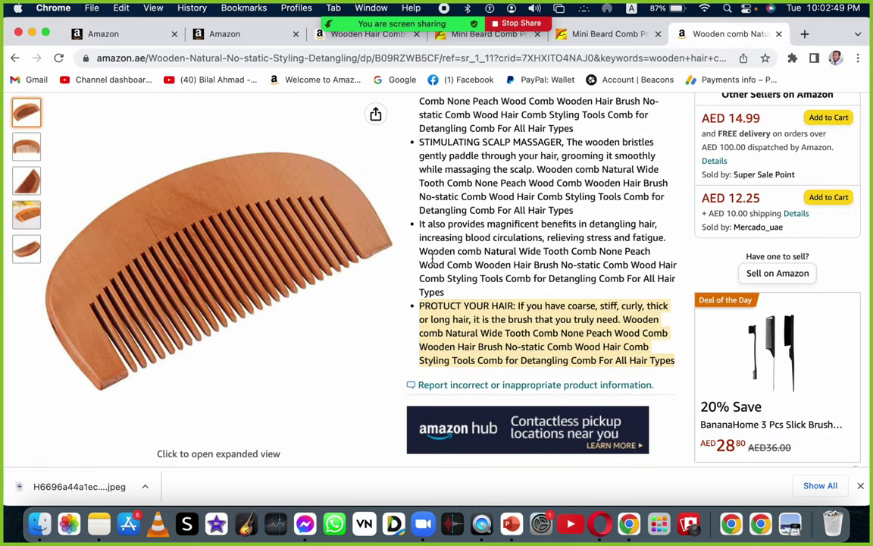
pyautogui.moveTo(419, 224); pyautogui.dragTo(458, 294)
pyautogui.press('cmd+c')
pyautogui.click(103, 33)
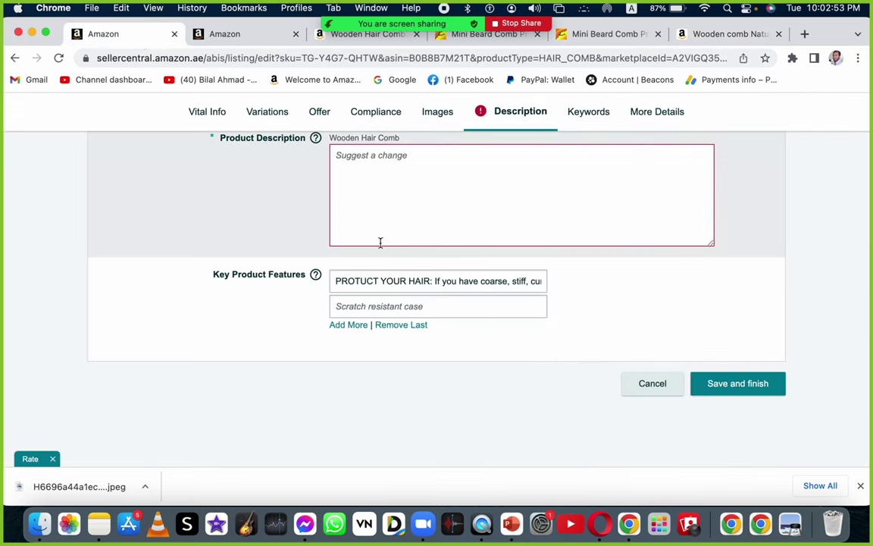
pyautogui.click(389, 306)
pyautogui.press('cmd+v')
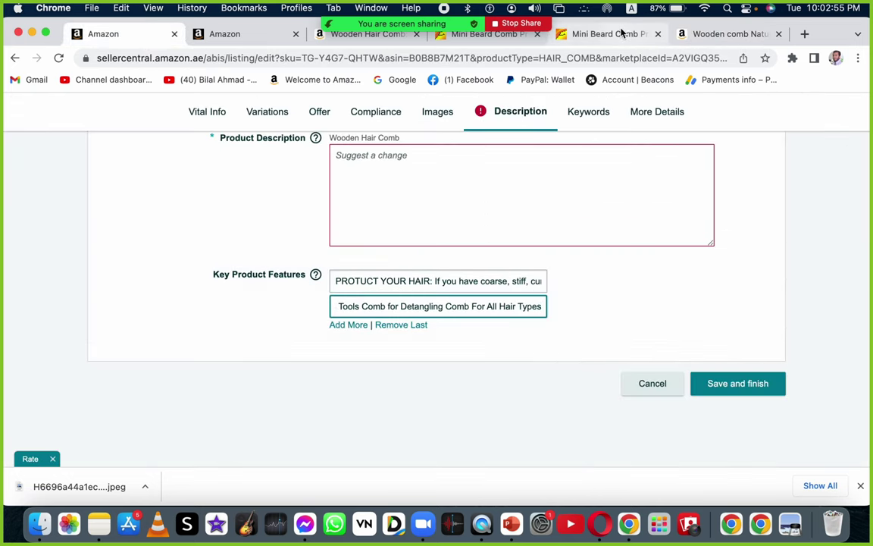
# Add a third Key Product Features entry containing the competitor's bullet "Smooth teeth protects the scalp and follicle"
pyautogui.click(703, 34)
pyautogui.scroll(2, 430, 122)
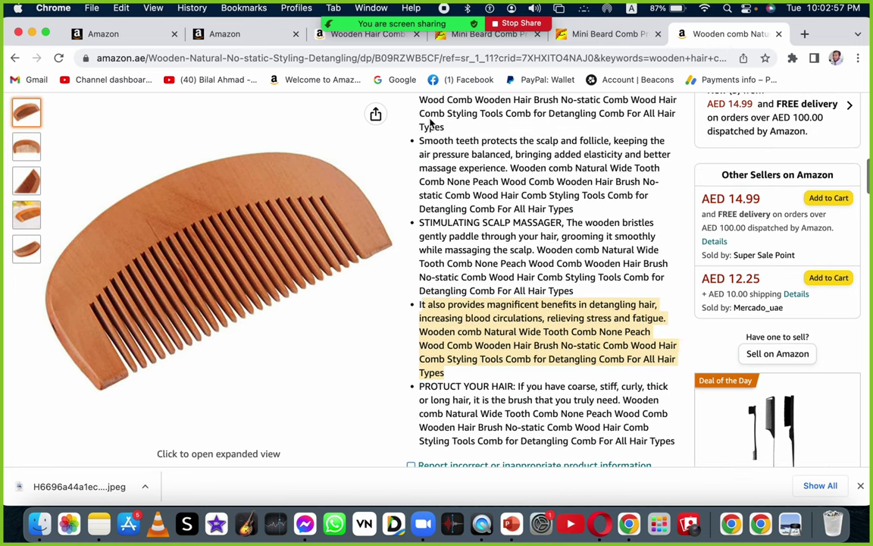
pyautogui.moveTo(419, 144); pyautogui.dragTo(535, 199)
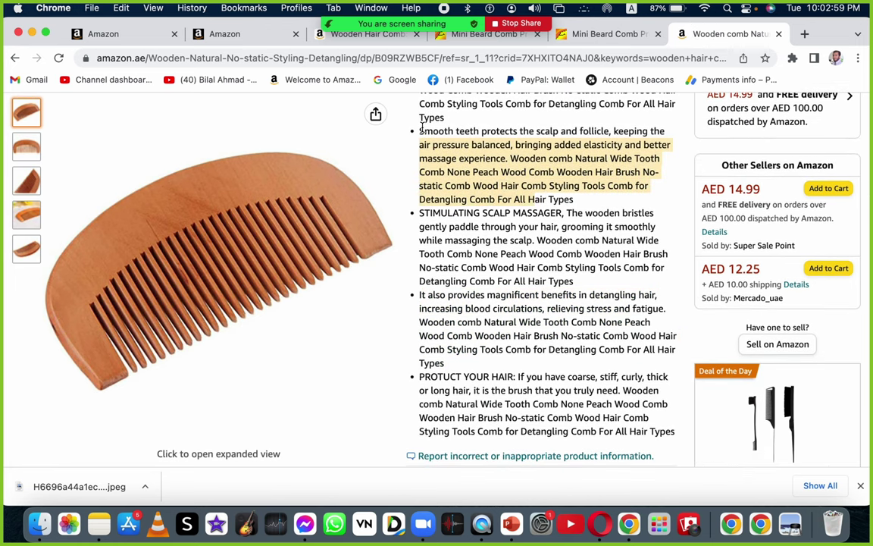
pyautogui.moveTo(419, 127); pyautogui.dragTo(567, 195)
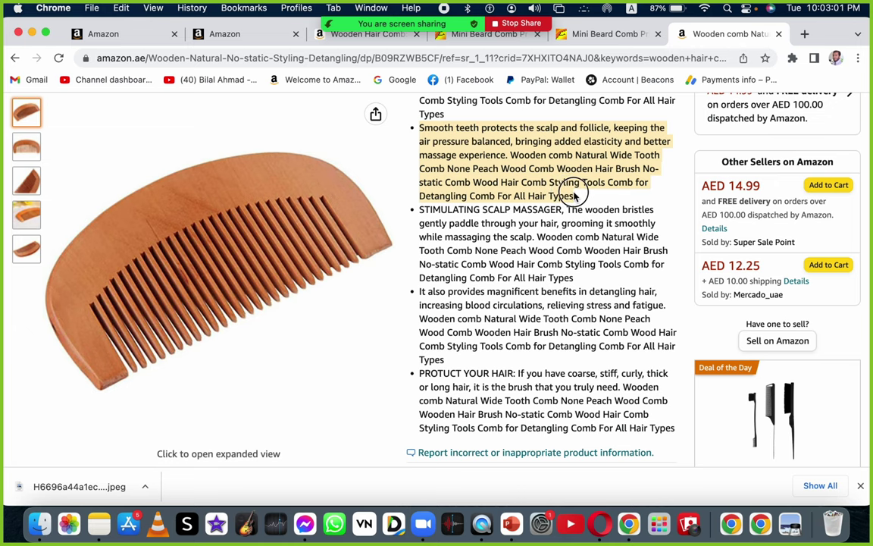
pyautogui.scroll(-1, 565, 182)
pyautogui.click(136, 33)
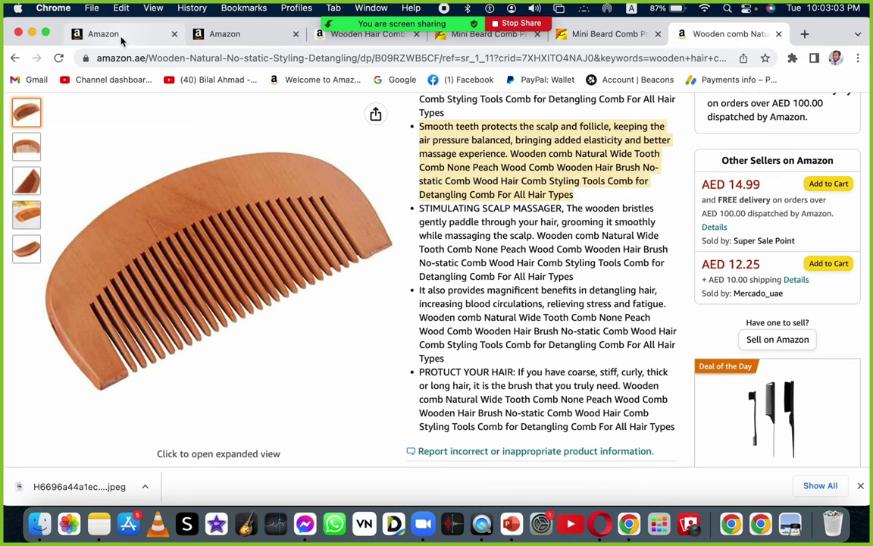
pyautogui.click(348, 325)
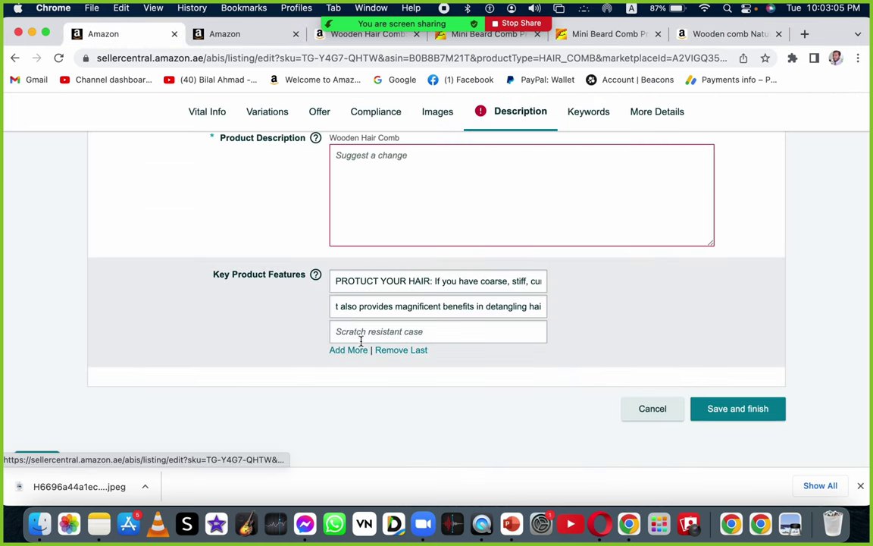
pyautogui.click(362, 333)
pyautogui.press('cmd+v')
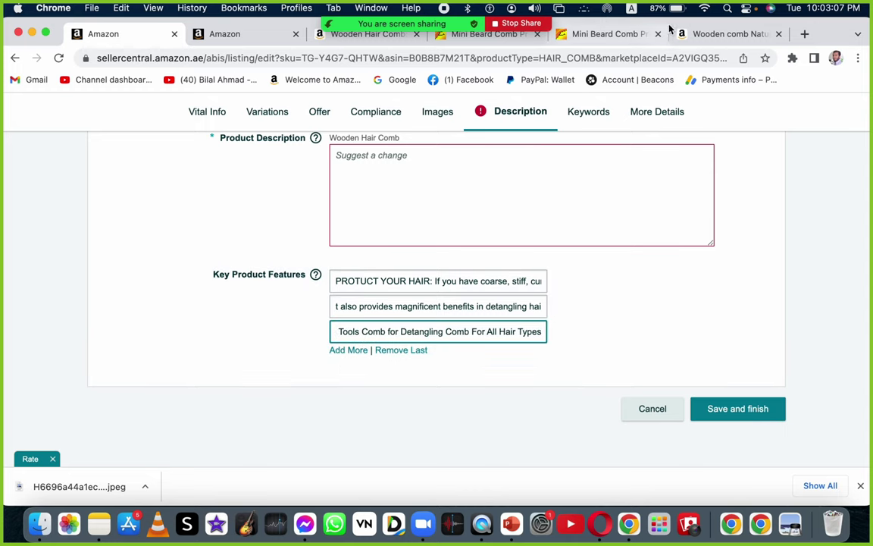
# Add a fourth Key Product Features entry containing the competitor's bullet "Evenly spaced teeth works perfectly for backcombing"
pyautogui.click(702, 35)
pyautogui.scroll(3, 531, 212)
pyautogui.scroll(2, 531, 212)
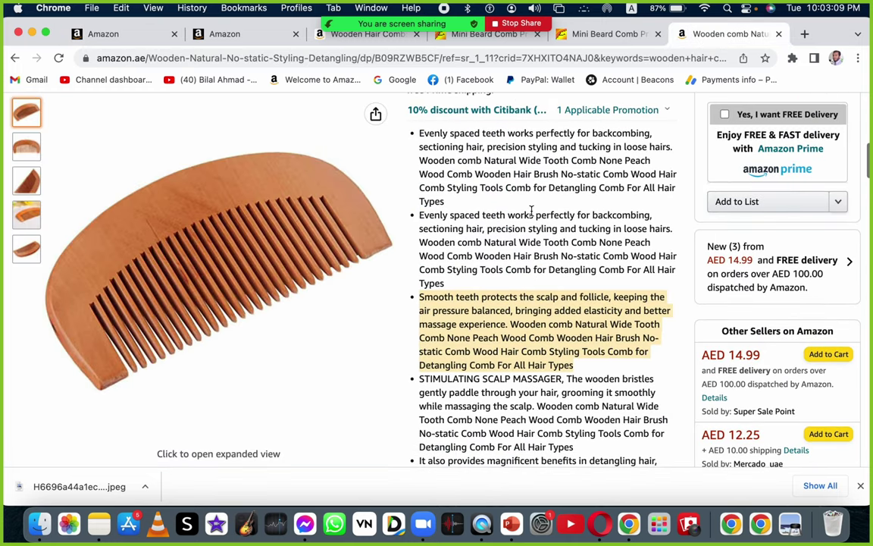
pyautogui.click(434, 148)
pyautogui.moveTo(419, 134); pyautogui.dragTo(457, 208)
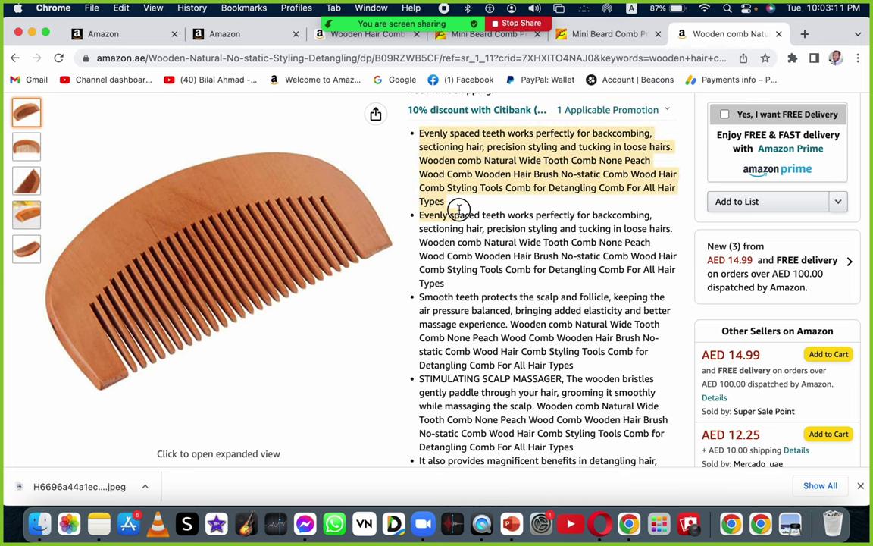
pyautogui.scroll(-5, 412, 327)
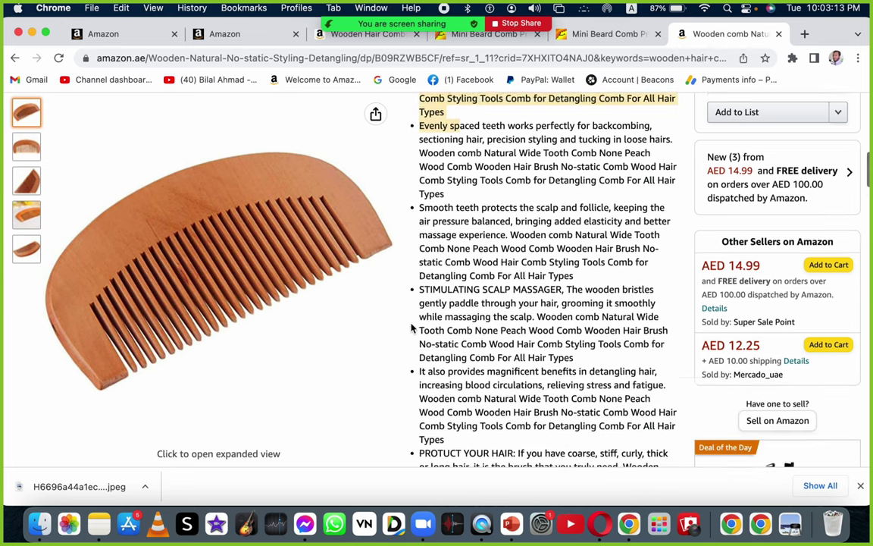
pyautogui.scroll(4, 411, 327)
pyautogui.scroll(2, 412, 328)
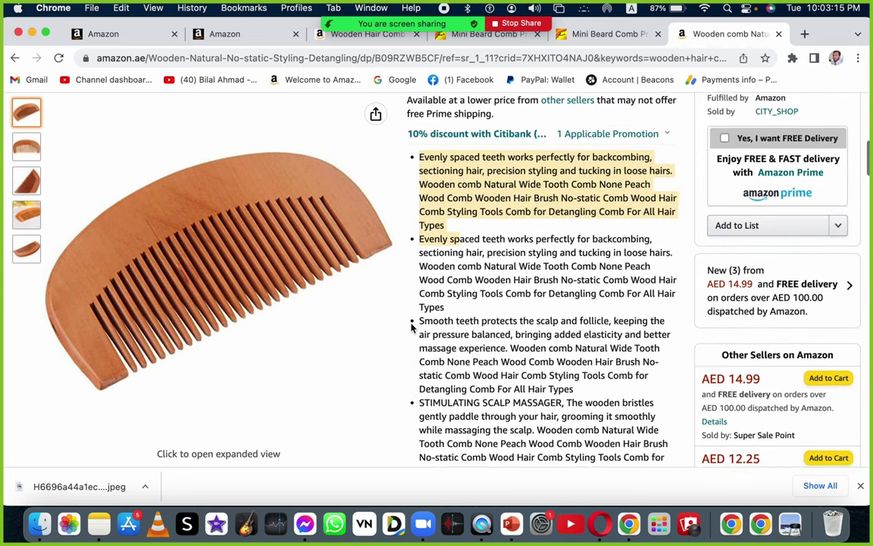
pyautogui.click(449, 241)
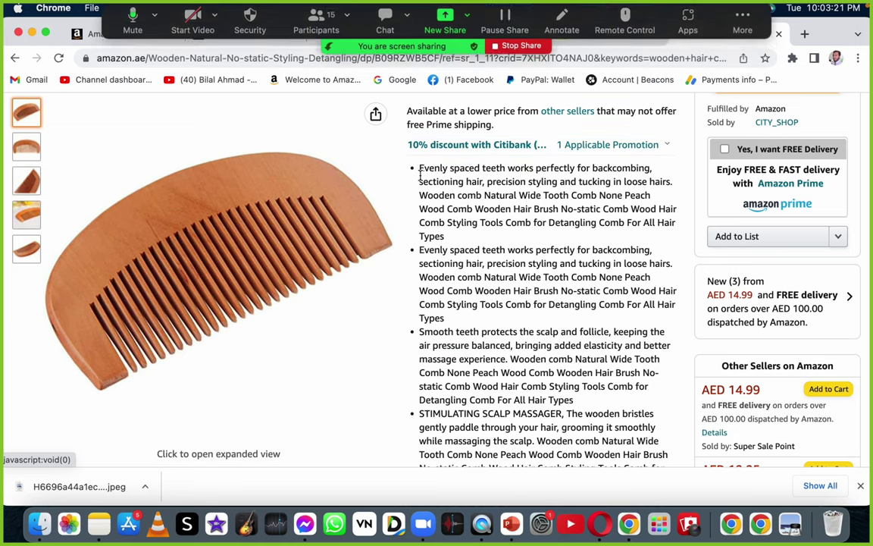
pyautogui.moveTo(419, 169); pyautogui.dragTo(458, 238)
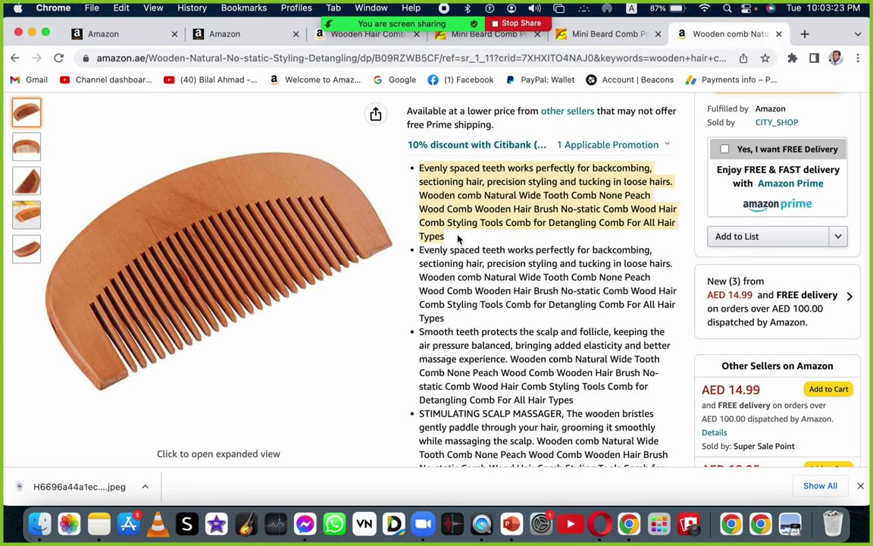
pyautogui.click(114, 33)
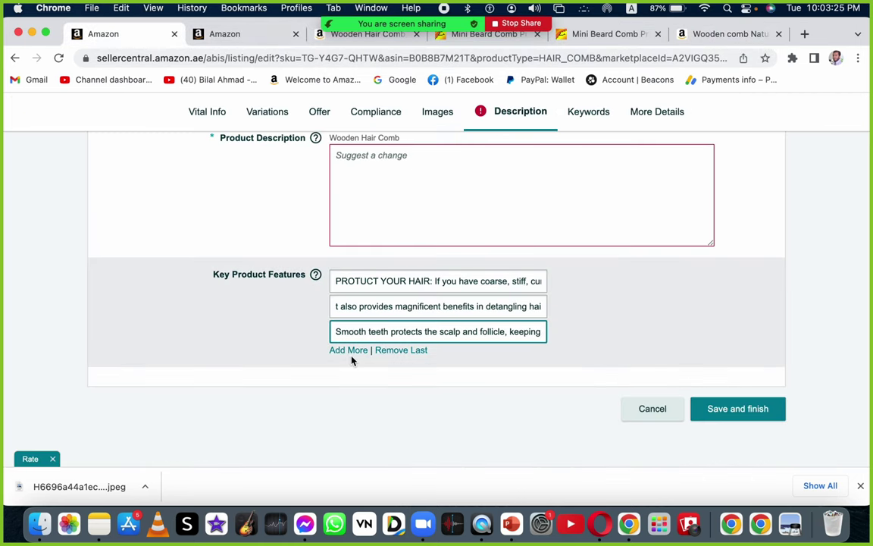
pyautogui.click(348, 351)
pyautogui.click(362, 363)
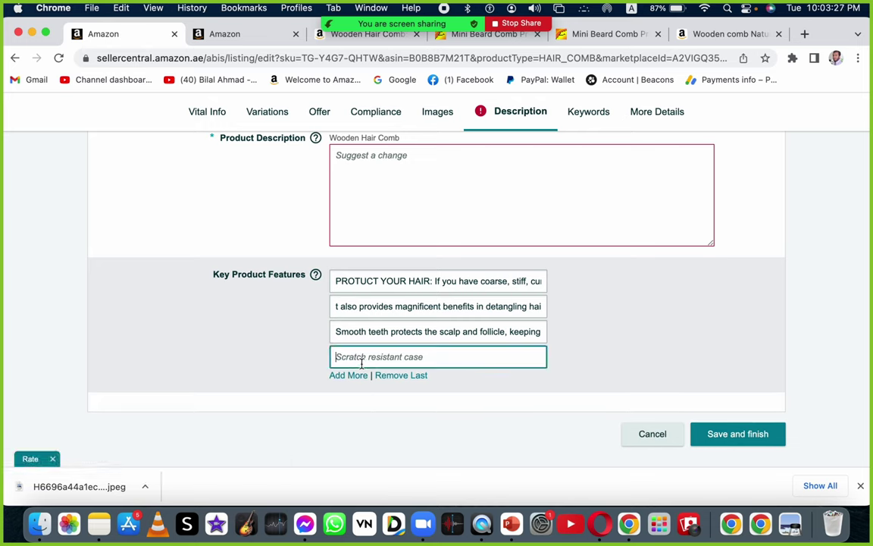
pyautogui.press('super+v')
pyautogui.click(693, 290)
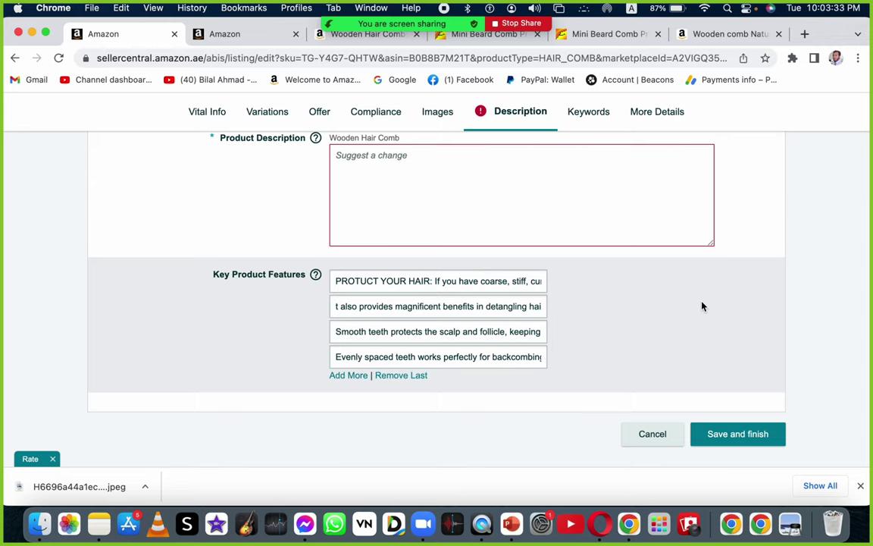
# Check the text of the second Key Product Features entry from its end back to its first character
pyautogui.click(437, 306)
pyautogui.scroll(-1, 438, 306)
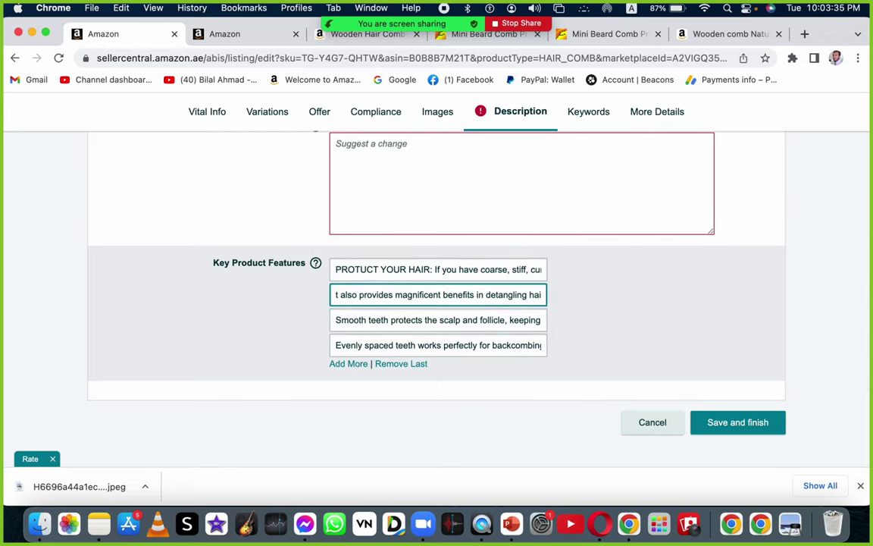
pyautogui.press('super+Right')
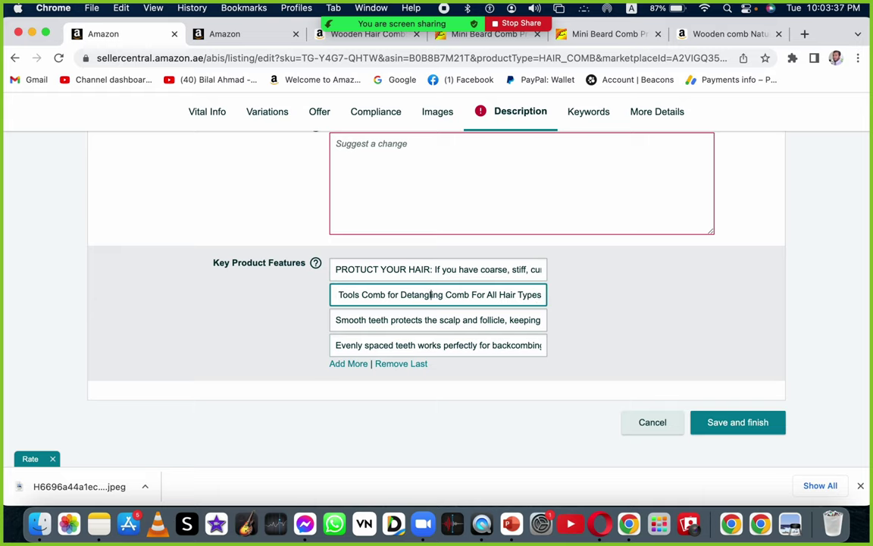
pyautogui.hotkey('alt', 'Left')
pyautogui.hotkey('alt', 'Left')
pyautogui.hotkey('alt', 'Left')
pyautogui.press('Left')
pyautogui.press('Left')
pyautogui.press('Left')
pyautogui.press('Left')
pyautogui.press('Left')
pyautogui.press('Left')
pyautogui.press('Left')
pyautogui.press('Left')
pyautogui.press('Left')
pyautogui.press('Left')
pyautogui.press('Left')
pyautogui.press('Left')
pyautogui.press('Left')
pyautogui.press('Left')
pyautogui.press('Left')
pyautogui.press('Left')
pyautogui.press('Left')
pyautogui.press('Left')
pyautogui.press('Left')
pyautogui.press('Left')
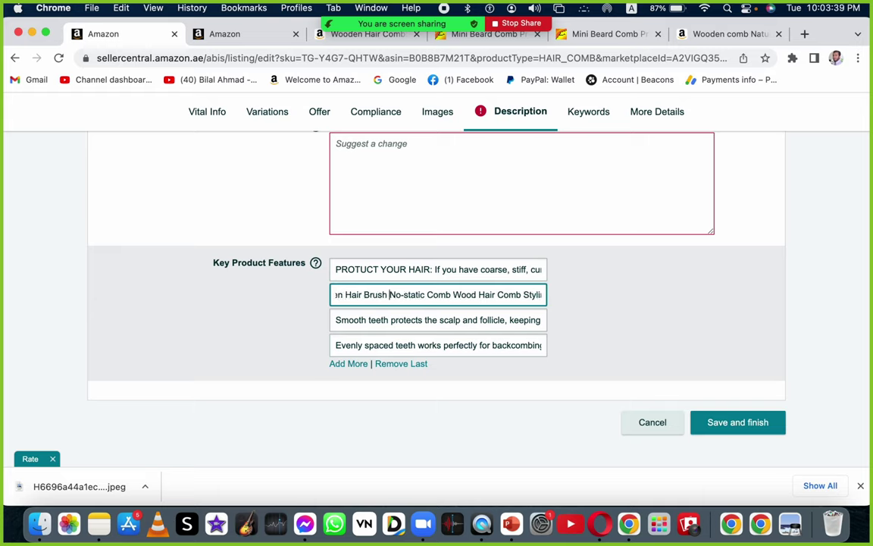
pyautogui.press('Left')
pyautogui.press('Left')
pyautogui.press('Left')
pyautogui.press('Left')
pyautogui.press('Left')
pyautogui.press('Left')
pyautogui.press('Left')
pyautogui.press('Left')
pyautogui.press('Left')
pyautogui.press('Left')
pyautogui.press('Left')
pyautogui.press('Left')
pyautogui.press('Left')
pyautogui.press('Left')
pyautogui.press('Left')
pyautogui.press('Left')
pyautogui.press('Left')
pyautogui.press('Left')
pyautogui.press('Left')
pyautogui.press('Left')
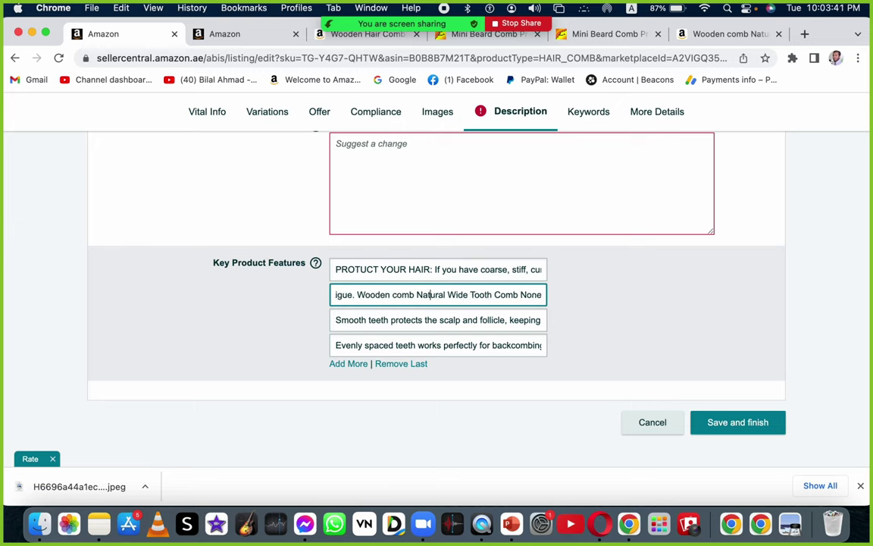
pyautogui.press('Left')
pyautogui.press('Left')
pyautogui.press('Left')
pyautogui.press('Left')
pyautogui.press('Left')
pyautogui.press('Left')
pyautogui.press('Left')
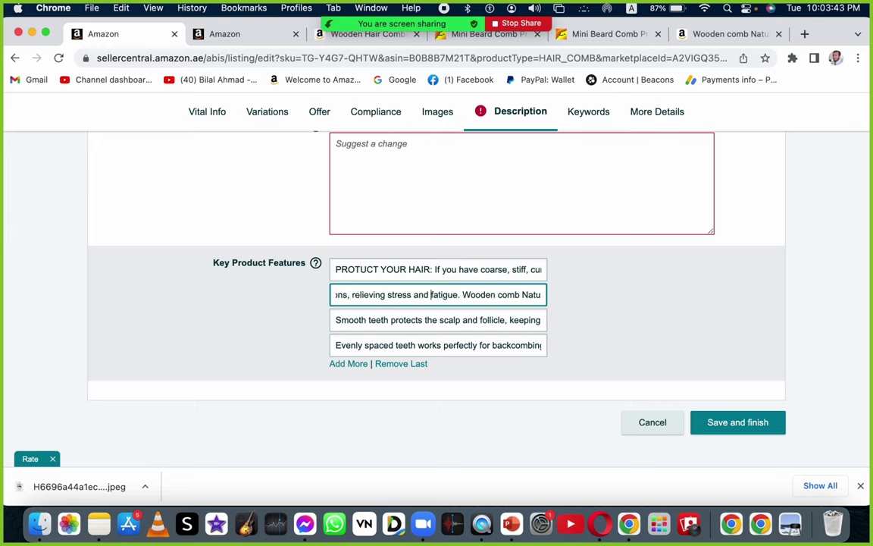
pyautogui.press('Left')
pyautogui.press('Left')
pyautogui.press('Left')
pyautogui.press('Left')
pyautogui.press('Left')
pyautogui.press('Left')
pyautogui.press('Left')
pyautogui.press('Left')
pyautogui.press('Left')
pyautogui.press('Left')
pyautogui.press('Left')
pyautogui.press('Left')
pyautogui.press('Left')
pyautogui.press('Left')
pyautogui.press('Left')
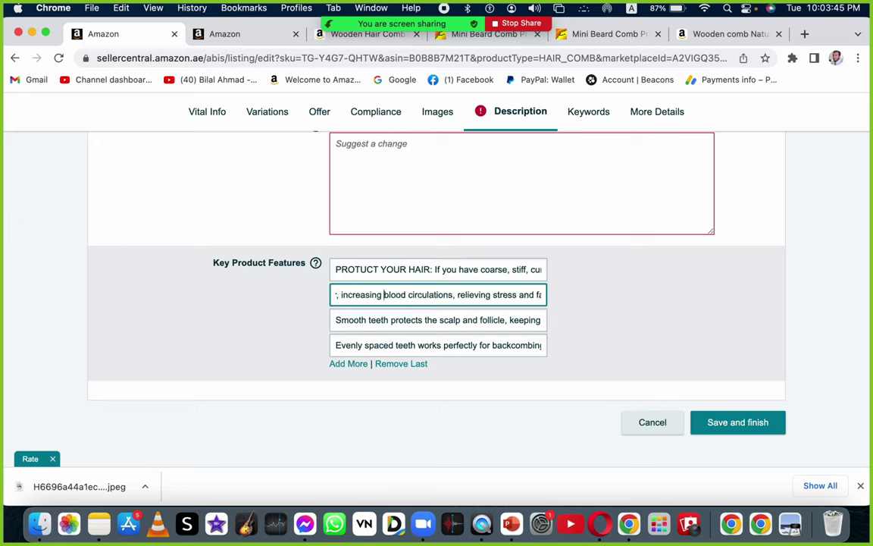
pyautogui.press('Left')
pyautogui.press('Left')
pyautogui.press('Left')
pyautogui.press('Left')
pyautogui.press('Left')
pyautogui.press('Left')
pyautogui.press('Left')
pyautogui.press('Left')
pyautogui.press('Left')
pyautogui.press('Left')
pyautogui.press('Left')
pyautogui.press('Left')
pyautogui.press('Left')
pyautogui.press('Left')
pyautogui.press('Left')
pyautogui.press('Left')
pyautogui.press('Left')
pyautogui.press('Left')
pyautogui.press('Left')
pyautogui.press('Left')
pyautogui.press('Left')
pyautogui.press('Left')
pyautogui.press('Left')
pyautogui.press('Left')
pyautogui.press('Left')
pyautogui.press('Left')
pyautogui.press('Left')
pyautogui.press('Left')
pyautogui.press('Left')
pyautogui.press('Left')
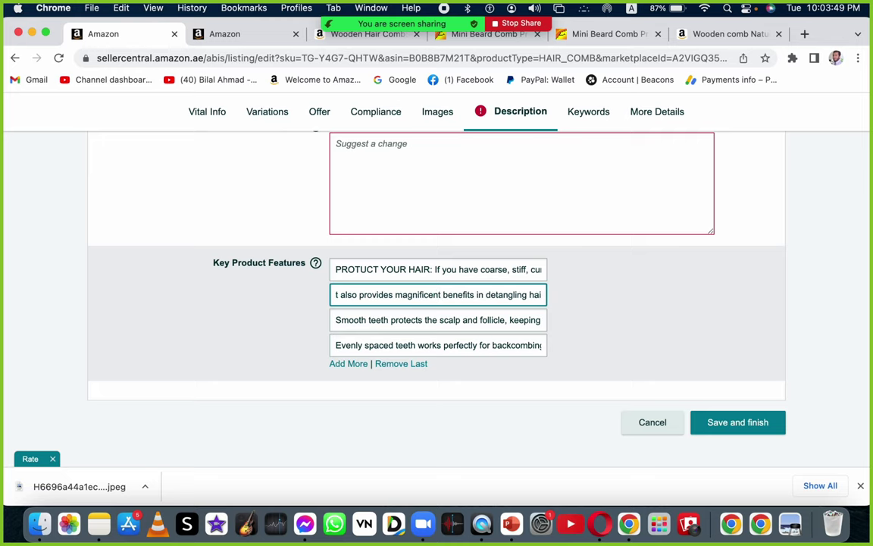
# Replace the second Key Product Features entry with the competitor's complete bullet beginning "It also provides magnificent benefits in detangling hair"
pyautogui.click(707, 35)
pyautogui.scroll(-5, 603, 259)
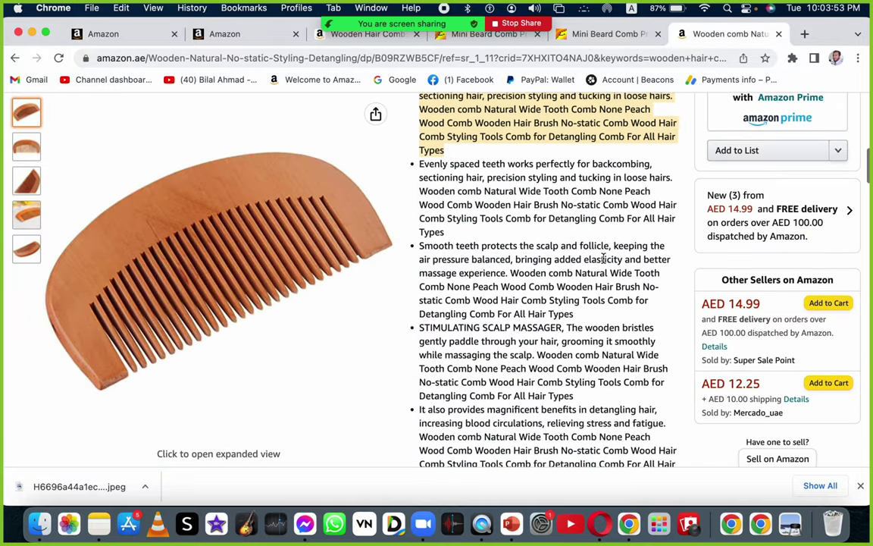
pyautogui.scroll(-2, 603, 259)
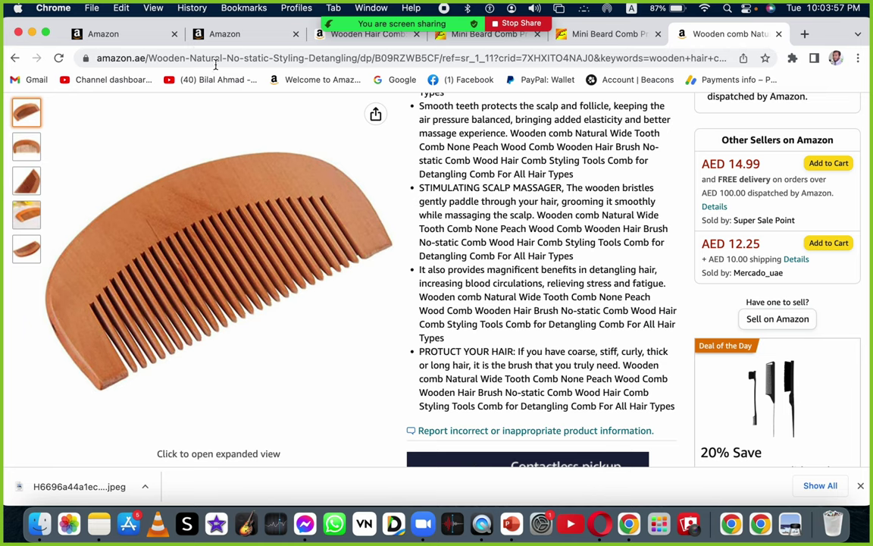
pyautogui.click(197, 36)
pyautogui.click(113, 34)
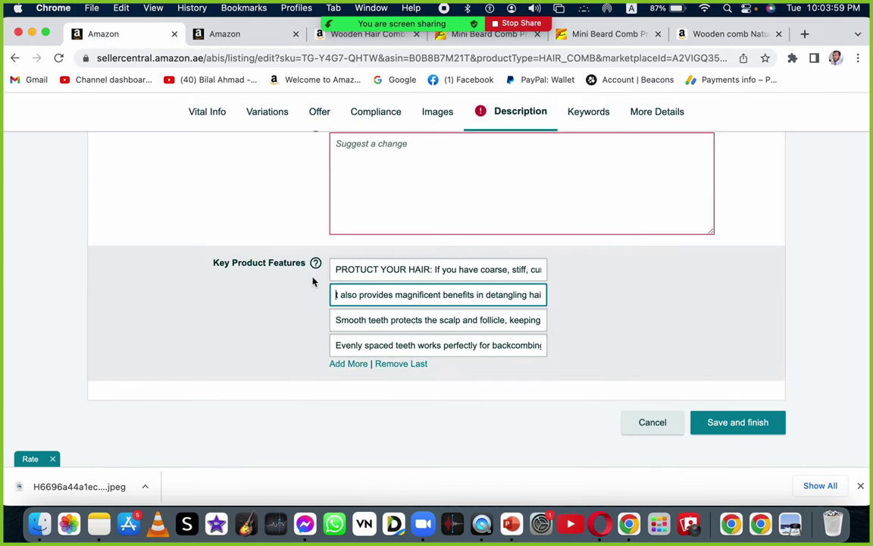
pyautogui.click(686, 34)
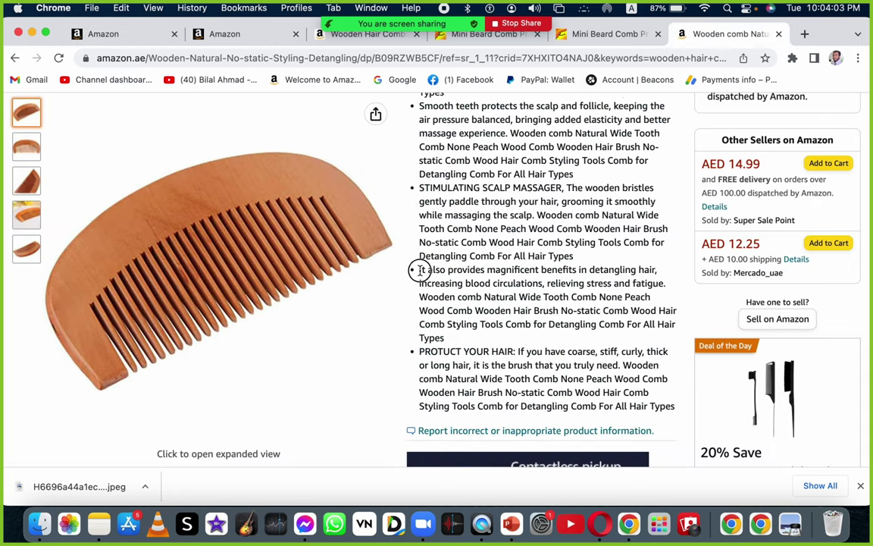
pyautogui.moveTo(419, 270); pyautogui.dragTo(464, 339)
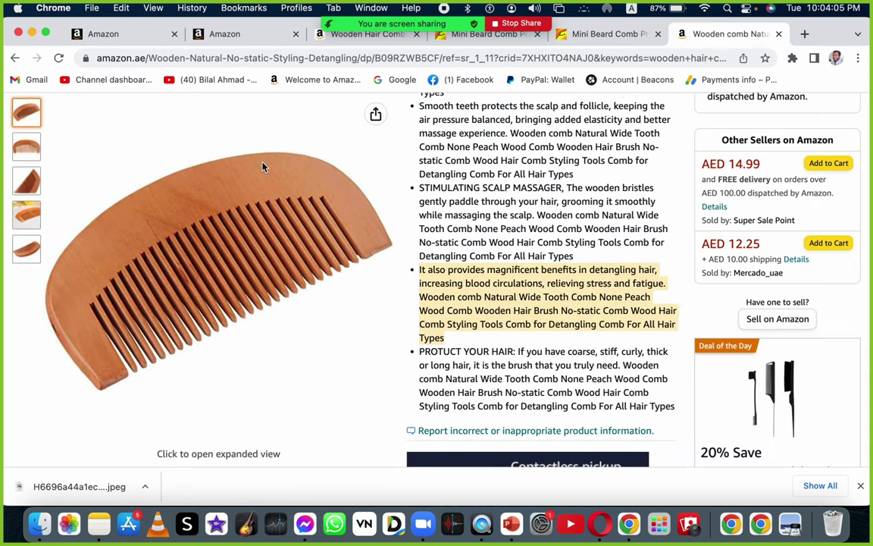
pyautogui.click(104, 34)
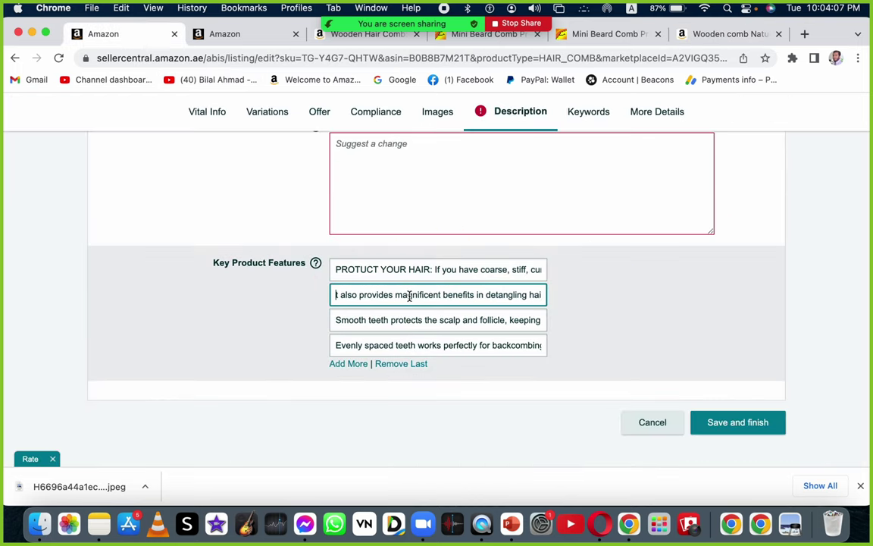
pyautogui.hotkey('ctrl', 'a')
pyautogui.hotkey('ctrl', 'v')
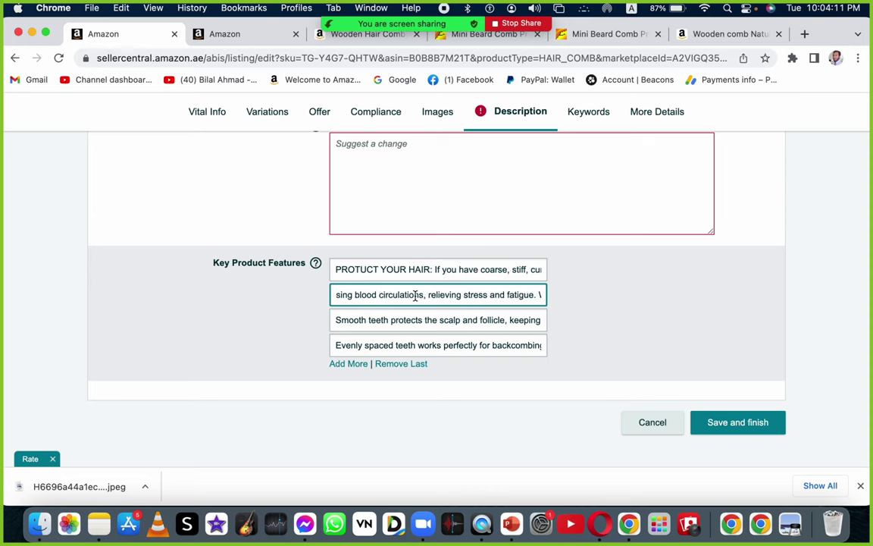
pyautogui.scroll(10, 415, 297)
pyautogui.scroll(-10, 416, 301)
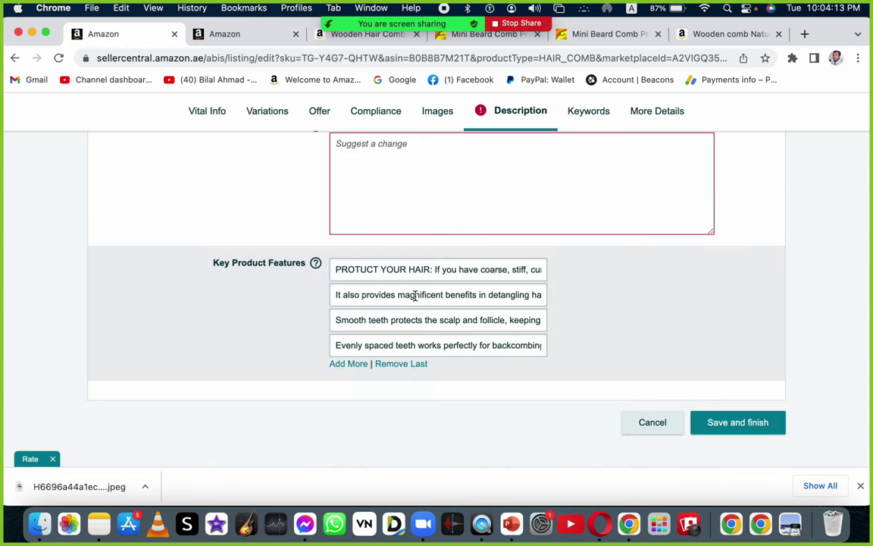
# Copy the complete product description text from the competitor's wooden comb listing
pyautogui.scroll(2, 633, 290)
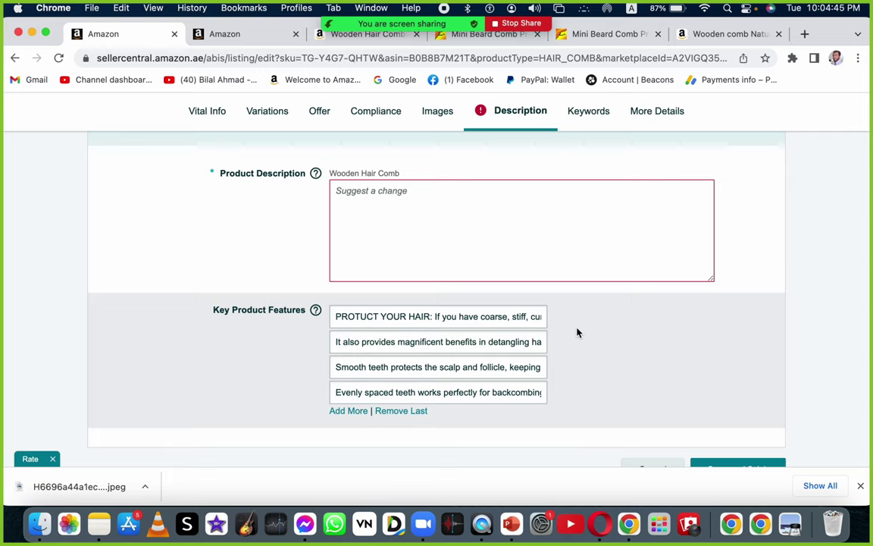
pyautogui.click(697, 34)
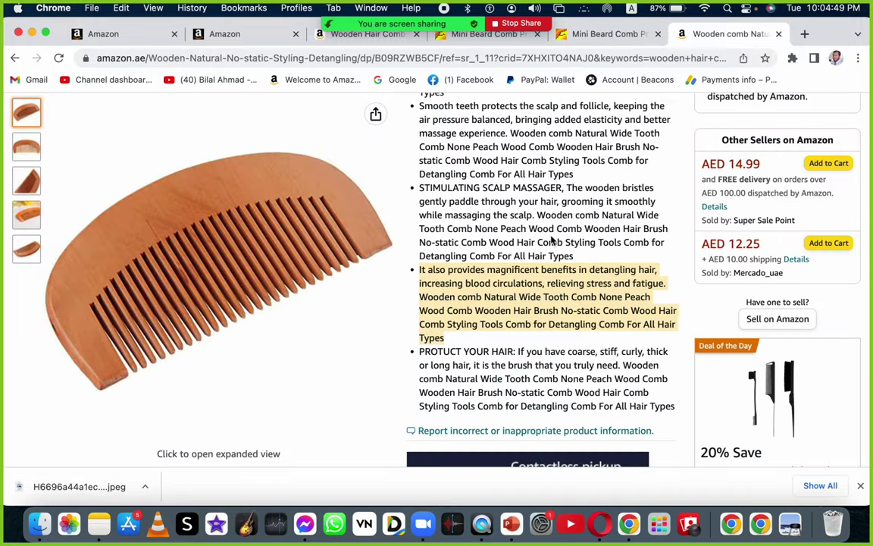
pyautogui.scroll(-15, 619, 142)
pyautogui.scroll(8, 552, 242)
pyautogui.scroll(-2, 551, 236)
pyautogui.scroll(2, 551, 235)
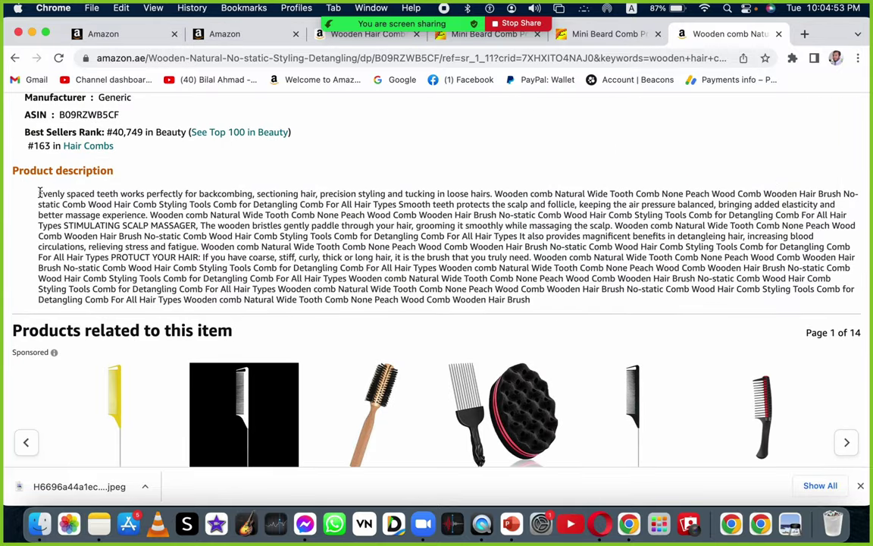
pyautogui.moveTo(40, 192)
pyautogui.mouseDown()
pyautogui.moveTo(248, 236)
pyautogui.moveTo(502, 267)
pyautogui.moveTo(557, 294)
pyautogui.mouseUp()
pyautogui.scroll(-1, 558, 295)
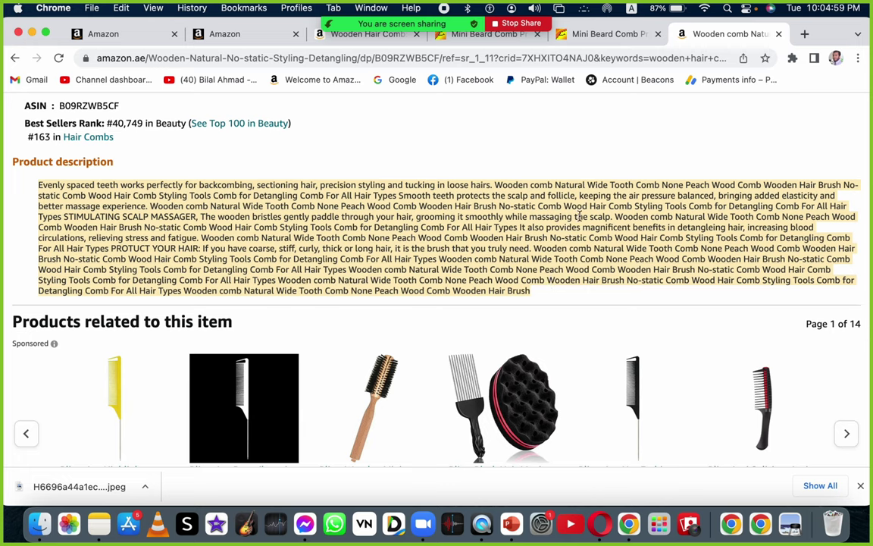
# Paste the competitor's description into the Product Description field of the Wooden Hair Comb listing and review the text
pyautogui.click(103, 33)
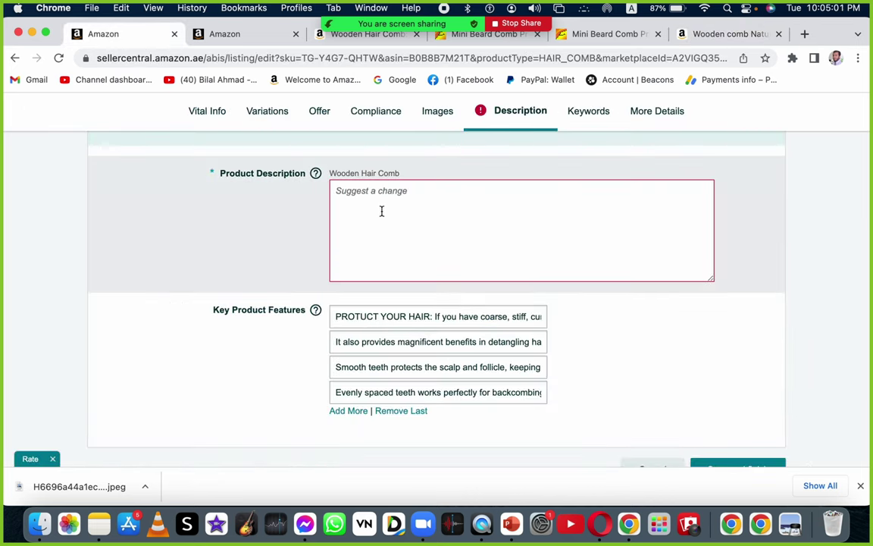
pyautogui.click(389, 215)
pyautogui.press('super+v')
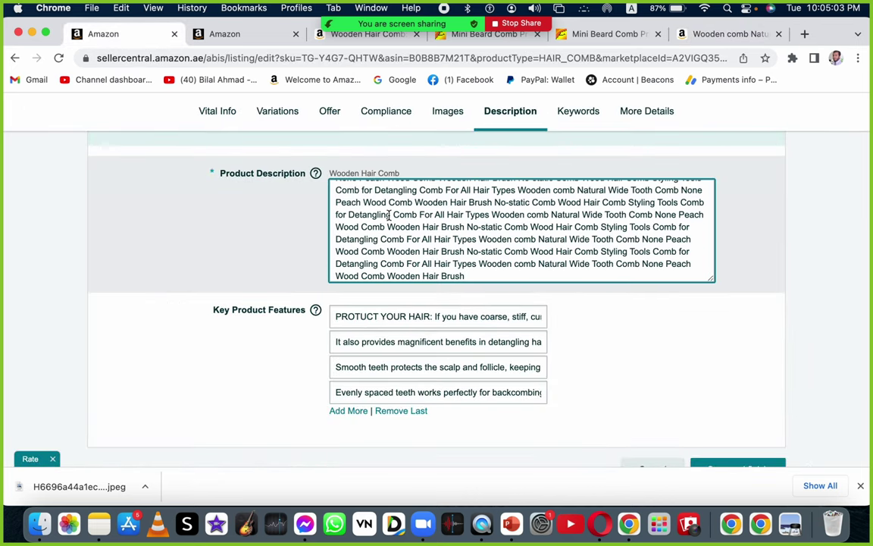
pyautogui.scroll(3, 388, 215)
pyautogui.scroll(3, 388, 215)
pyautogui.scroll(-5, 389, 215)
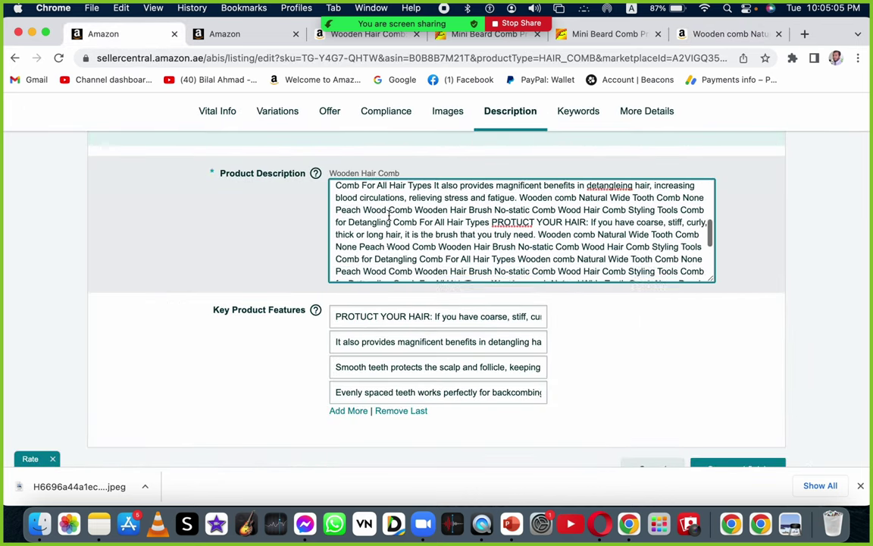
# Examine the HTML code of the competitor's product page in the browser's developer tools, and close them
pyautogui.click(706, 38)
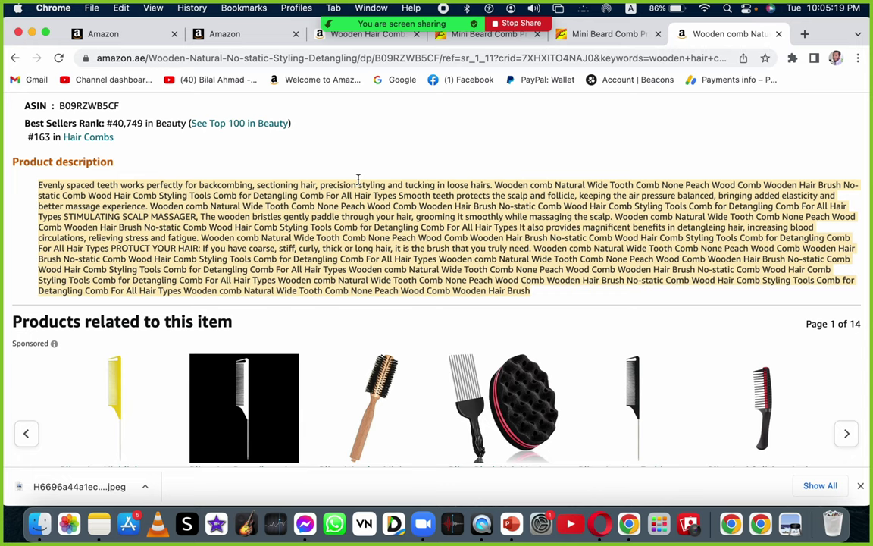
pyautogui.scroll(15, 358, 179)
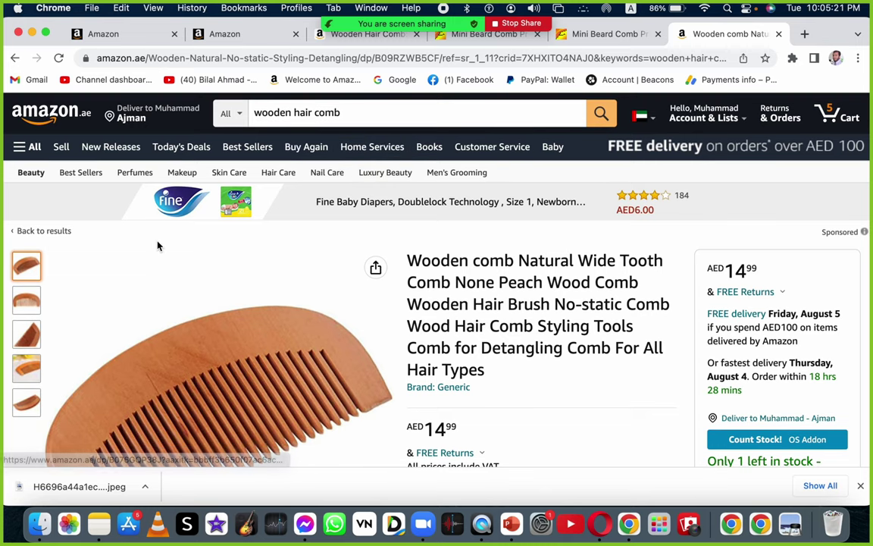
pyautogui.rightClick(158, 245)
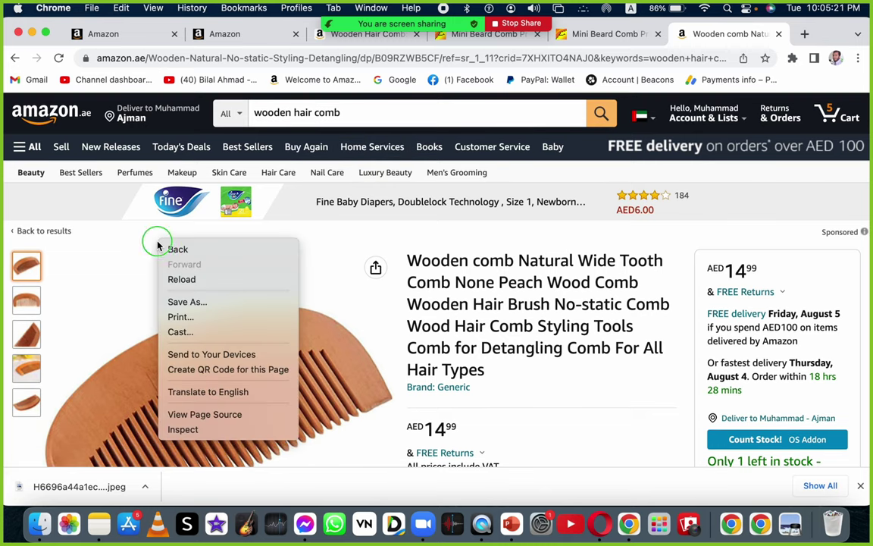
pyautogui.click(182, 429)
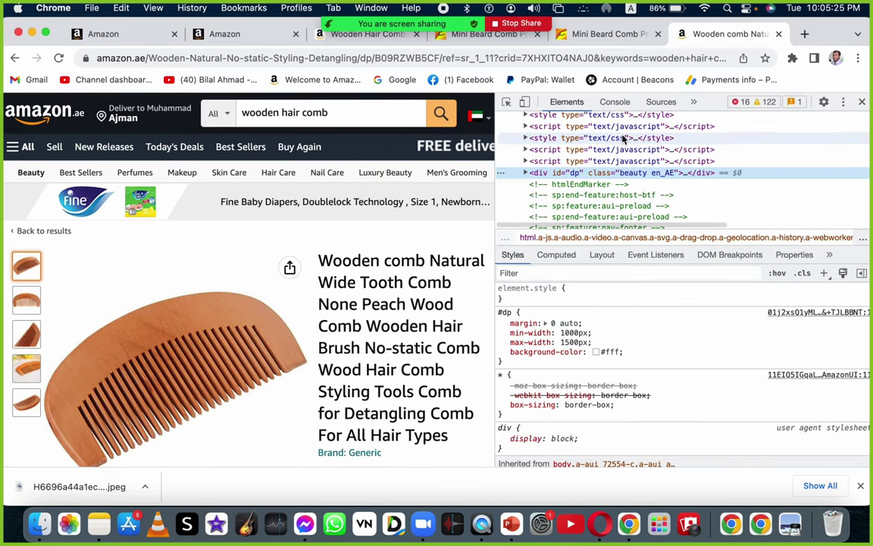
pyautogui.scroll(10, 557, 159)
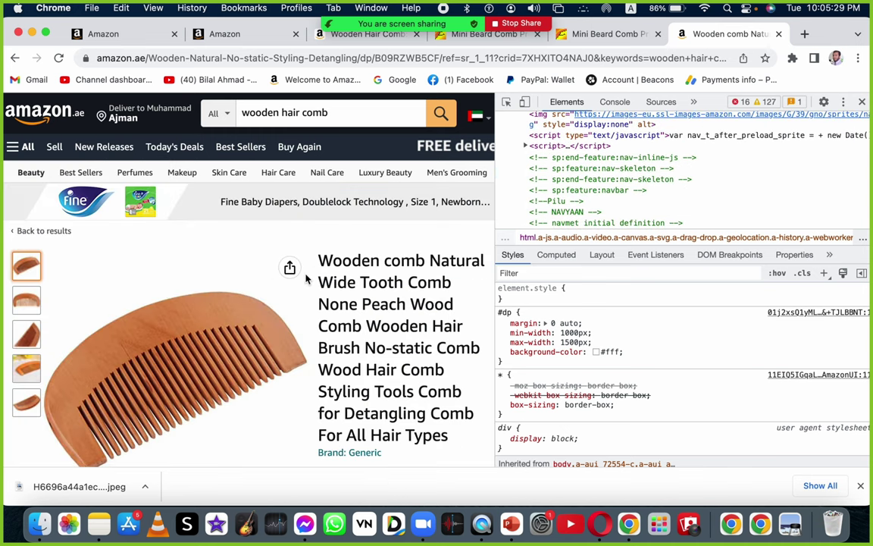
pyautogui.scroll(-15, 746, 164)
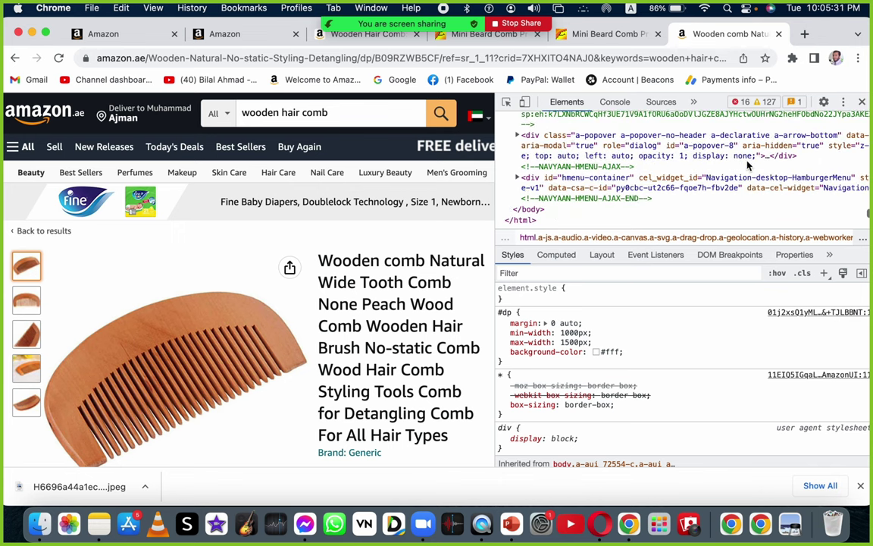
pyautogui.scroll(-10, 570, 395)
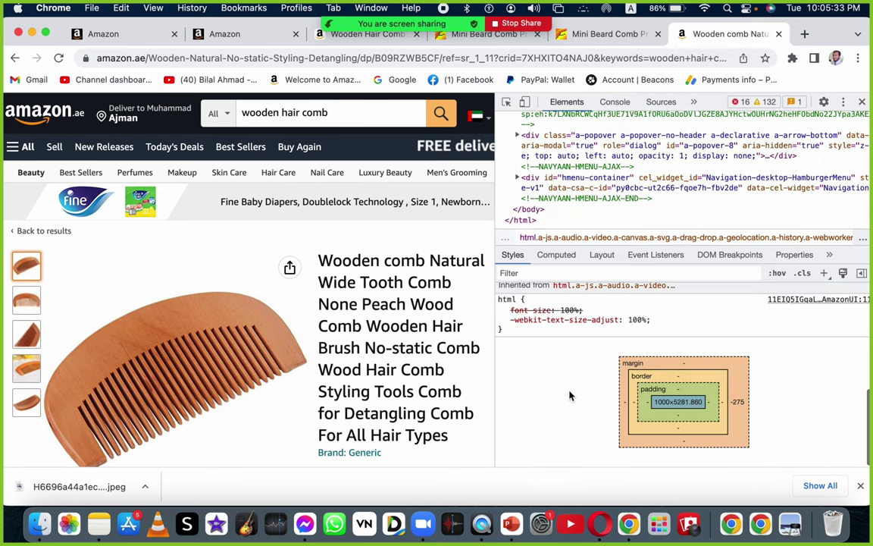
pyautogui.scroll(10, 569, 394)
pyautogui.scroll(15, 607, 198)
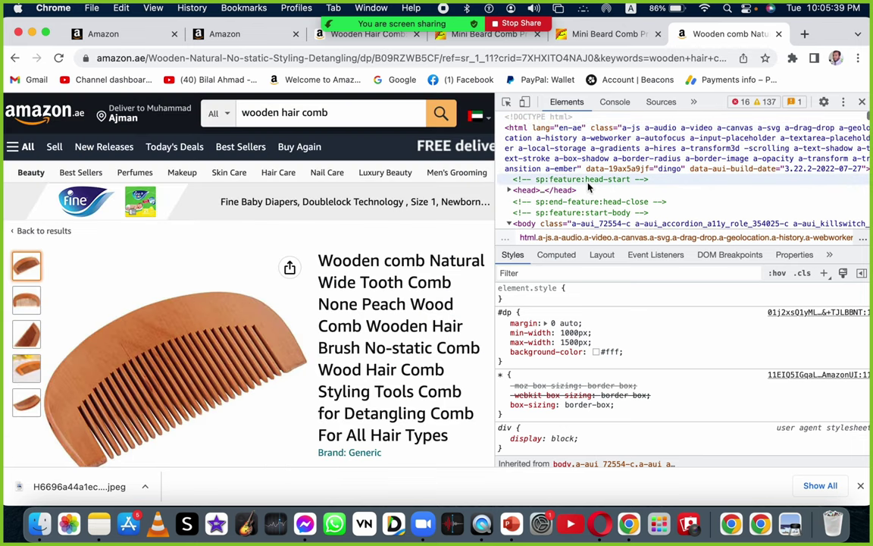
pyautogui.scroll(-15, 588, 186)
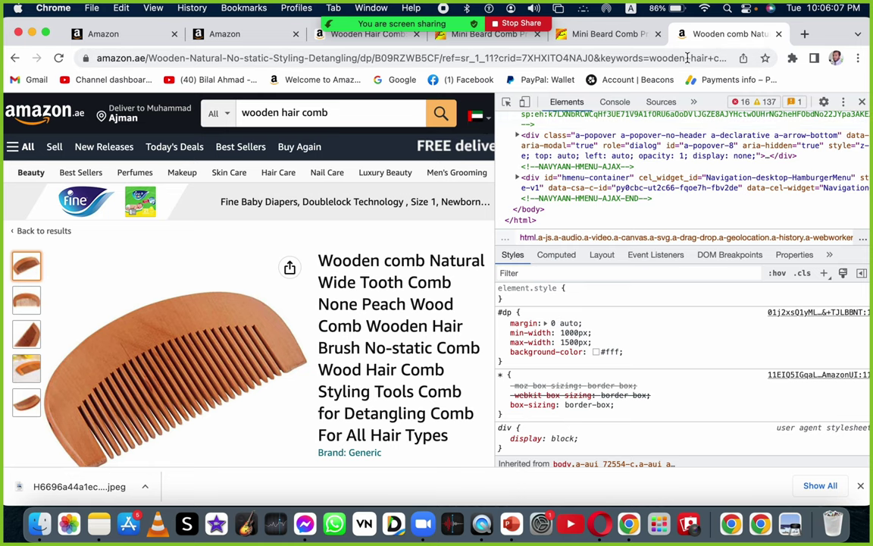
pyautogui.click(862, 101)
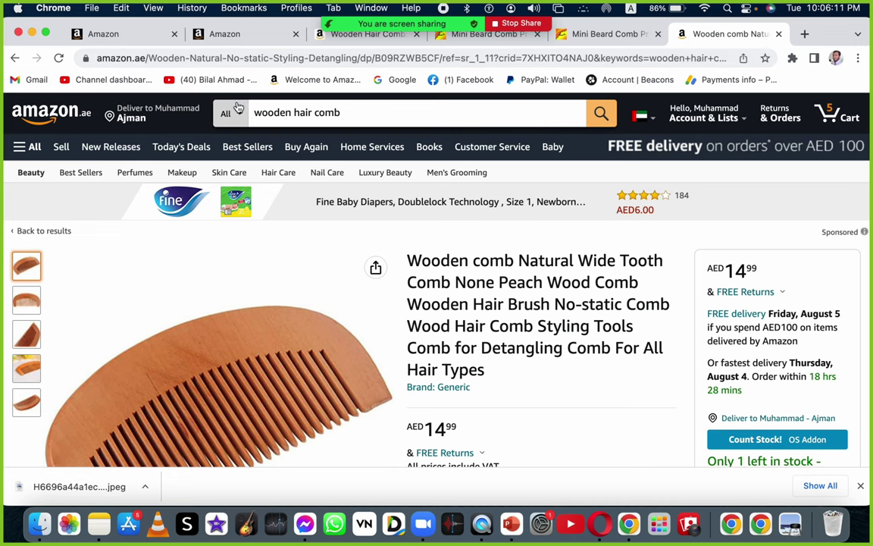
# Open Google in a new browser tab and search for "amazon description html"
pyautogui.click(130, 35)
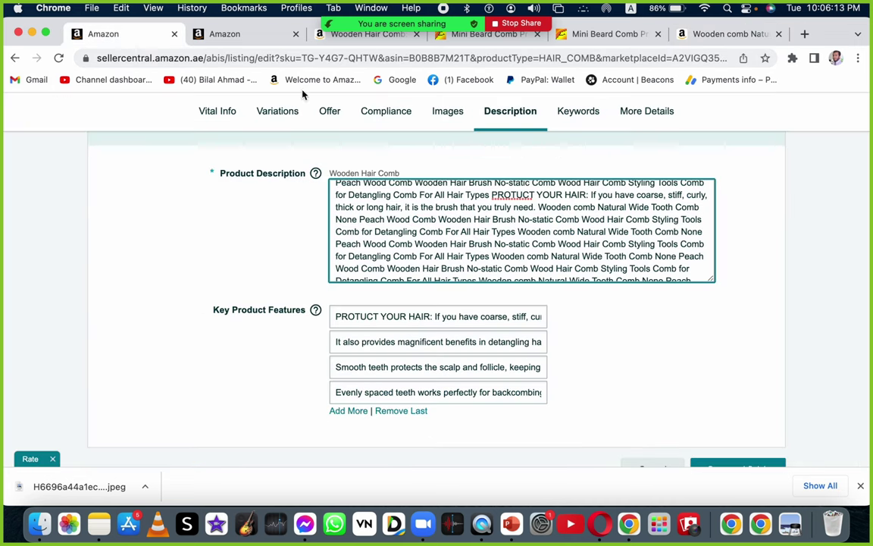
pyautogui.click(725, 38)
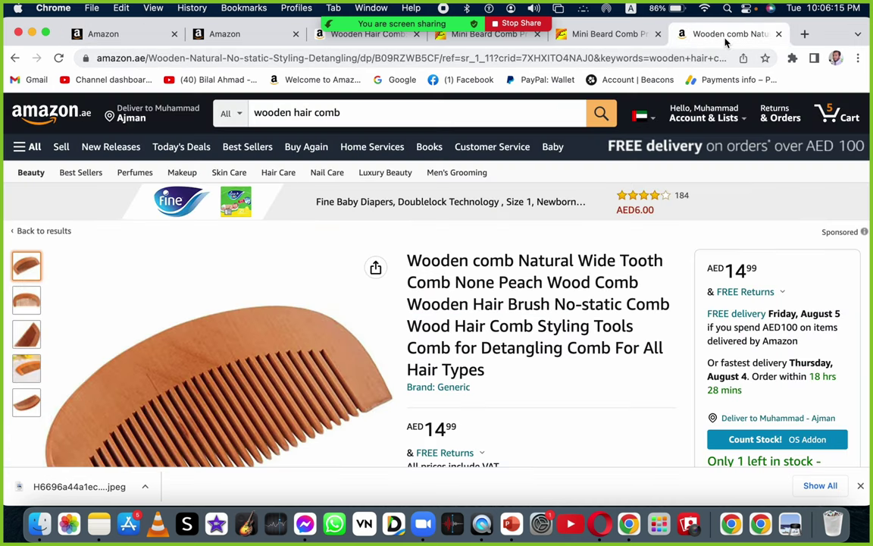
pyautogui.click(803, 34)
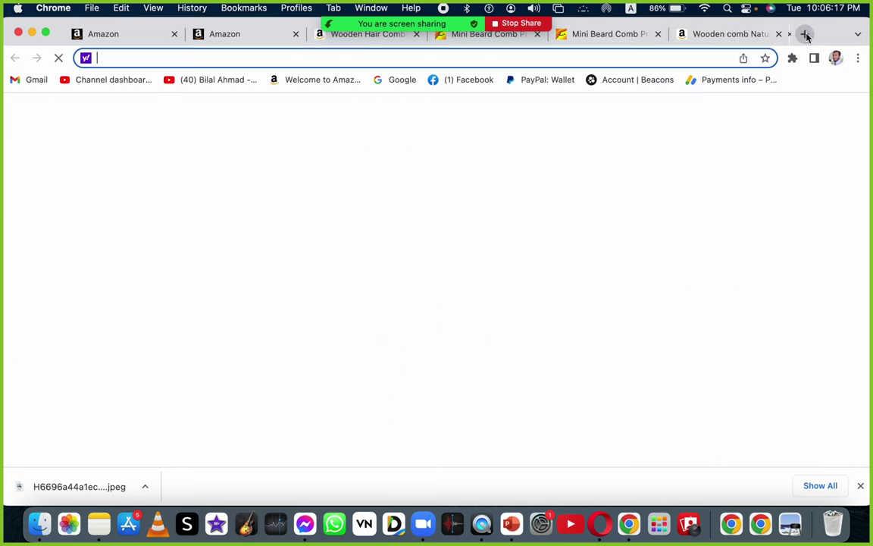
pyautogui.write('google.com')
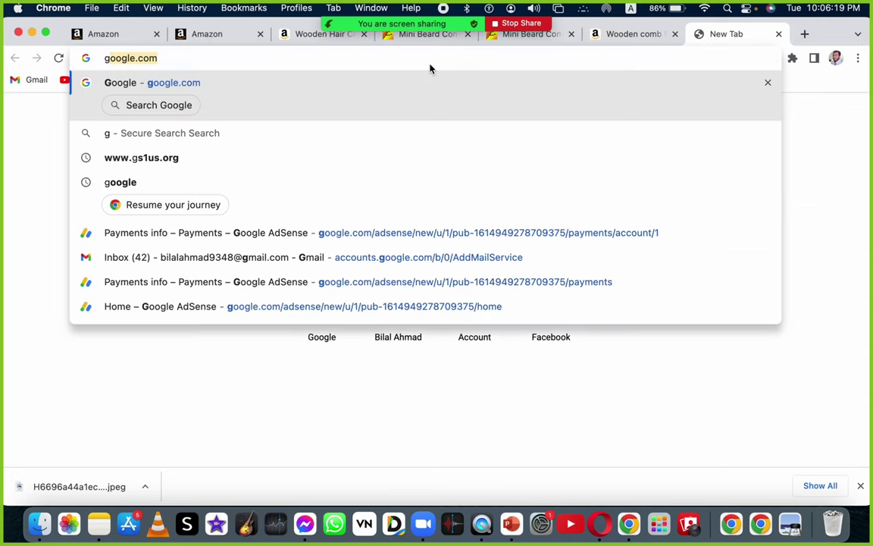
pyautogui.press('Return')
pyautogui.click(362, 236)
pyautogui.write('amazon d')
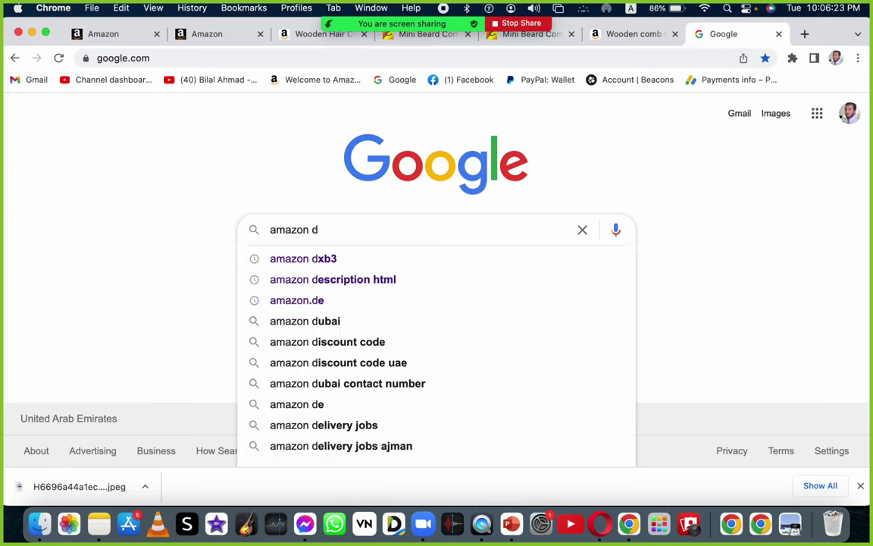
pyautogui.click(354, 278)
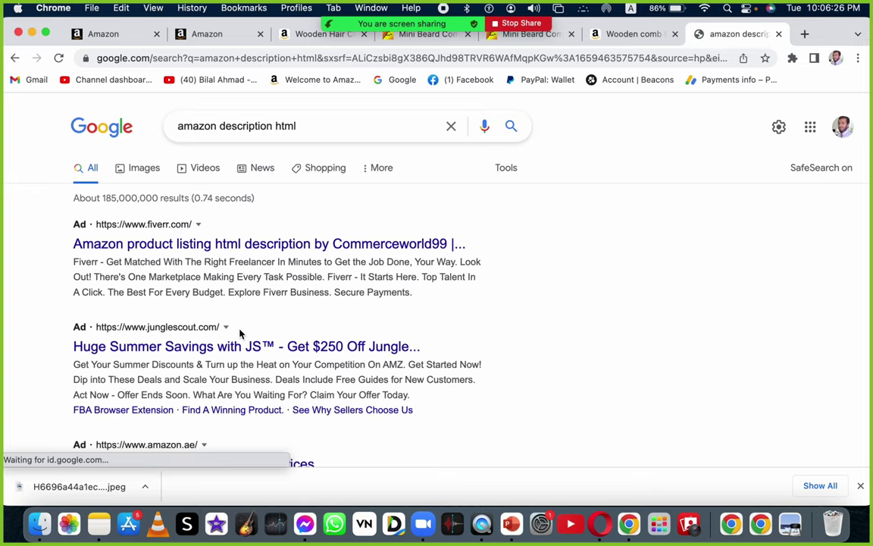
# Open SellerApp's Amazon Product Description Editor from the search results and go to its text and HTML code boxes
pyautogui.scroll(-5, 242, 333)
pyautogui.scroll(-2, 240, 332)
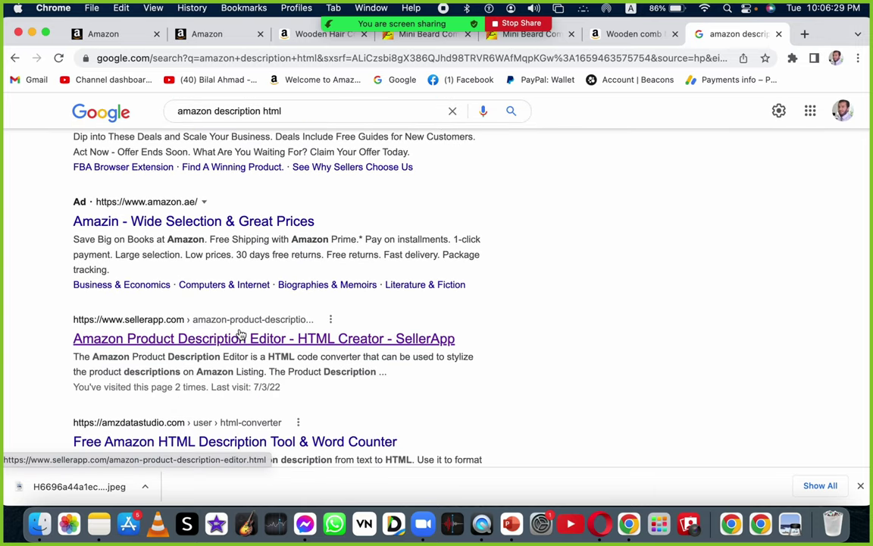
pyautogui.scroll(-2, 243, 327)
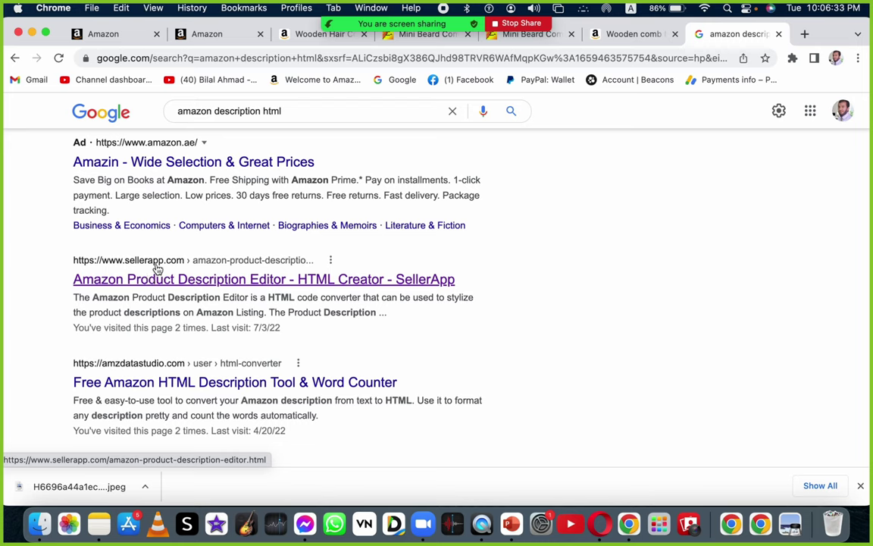
pyautogui.click(249, 282)
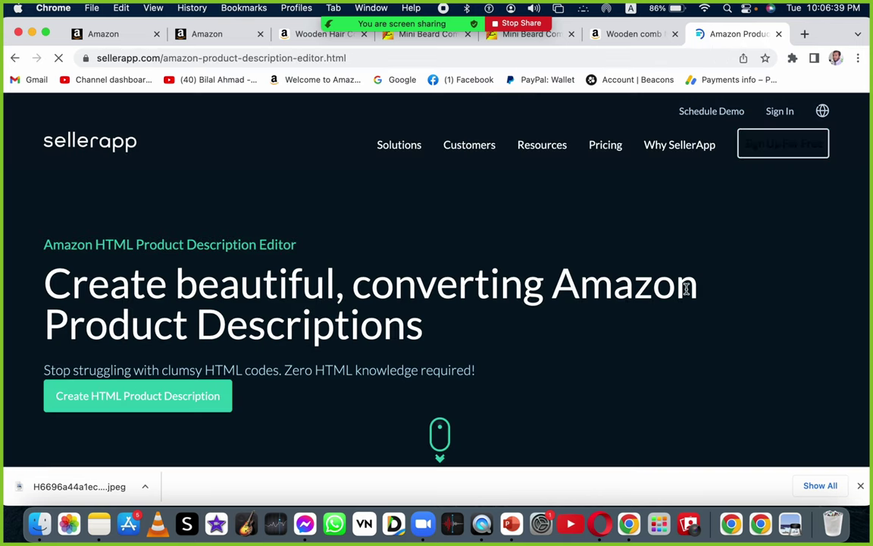
pyautogui.scroll(-15, 686, 289)
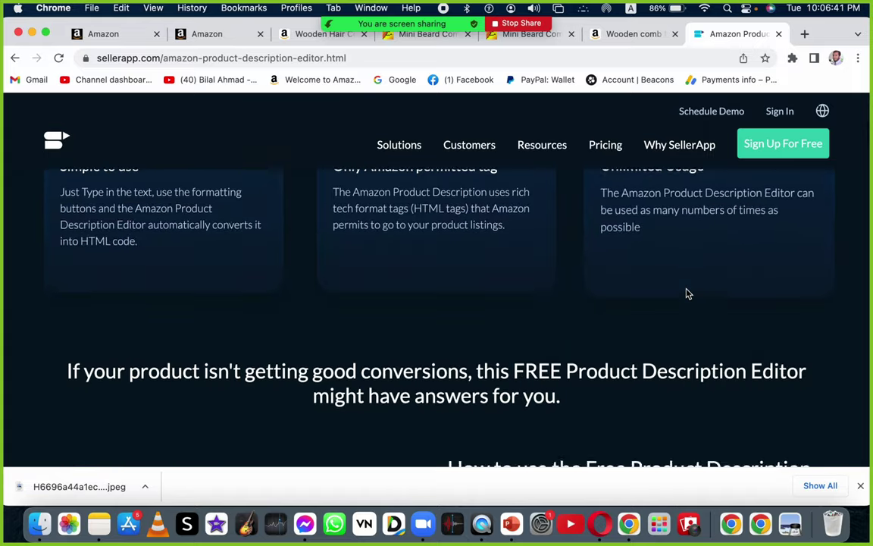
pyautogui.scroll(-10, 686, 292)
pyautogui.scroll(8, 686, 292)
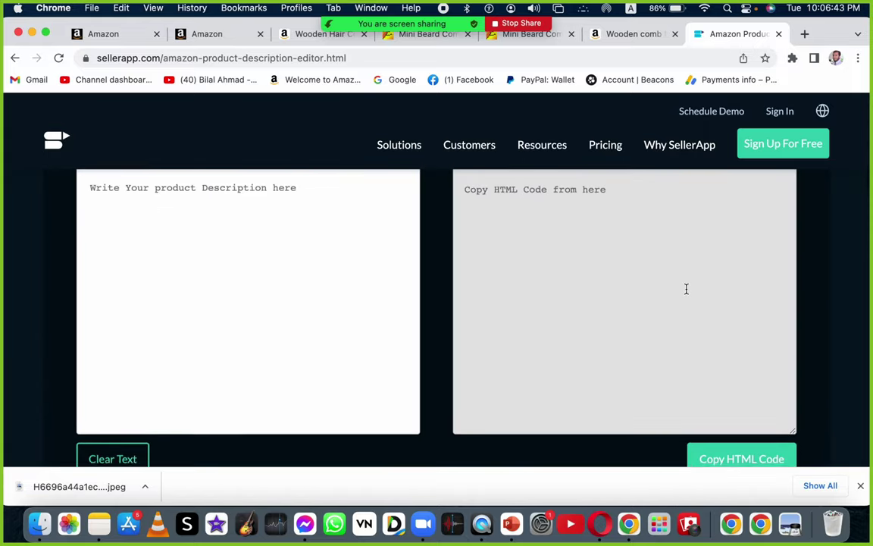
pyautogui.scroll(-2, 686, 289)
pyautogui.scroll(1, 685, 289)
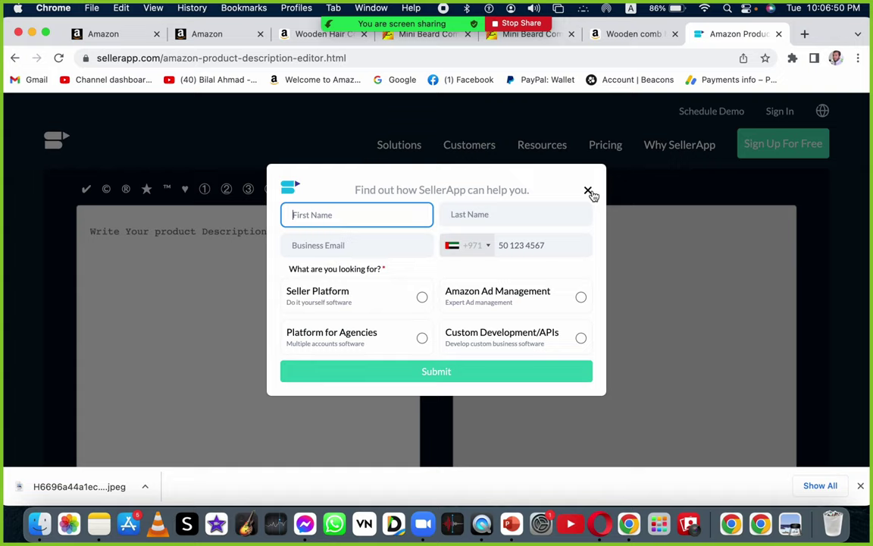
# Dismiss the SellerApp contact form and paste the competitor's description into the editor to convert it to HTML code
pyautogui.click(591, 191)
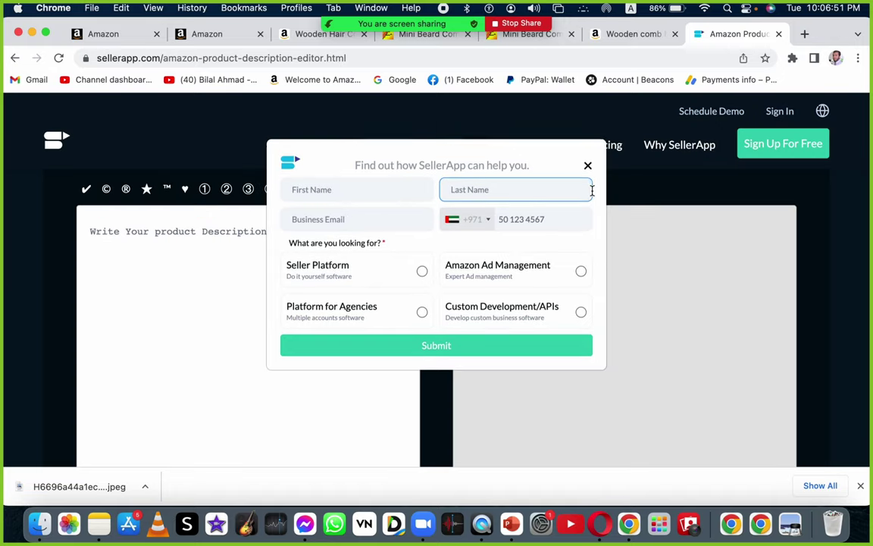
pyautogui.click(588, 165)
pyautogui.click(216, 252)
pyautogui.press('super+v')
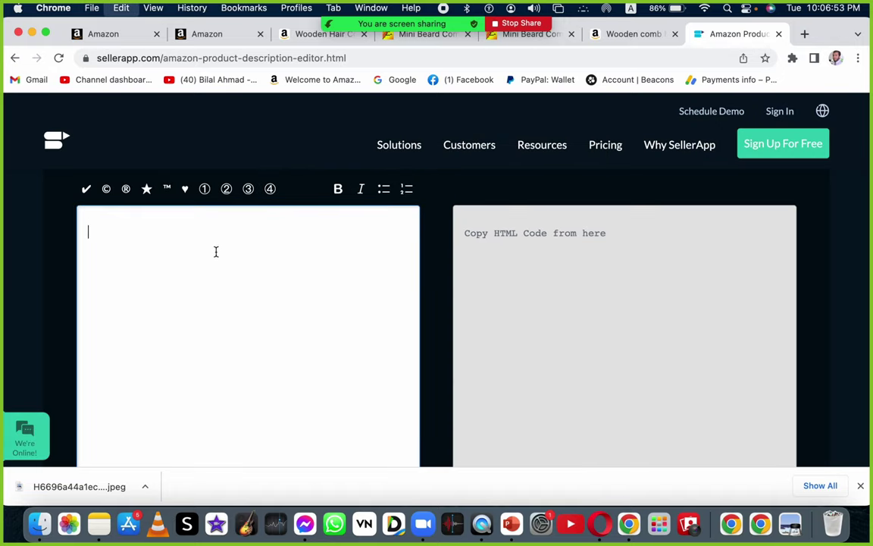
pyautogui.scroll(10, 181, 227)
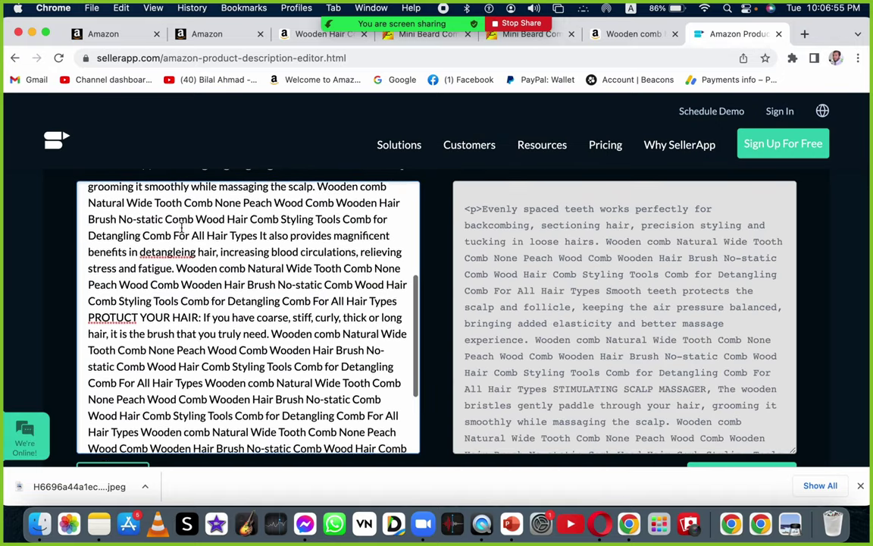
pyautogui.scroll(-5, 182, 227)
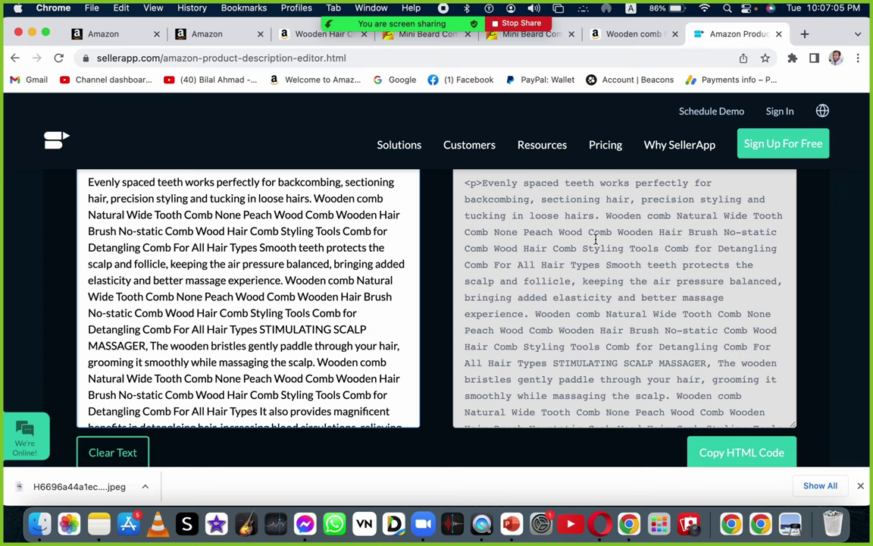
pyautogui.scroll(2, 596, 239)
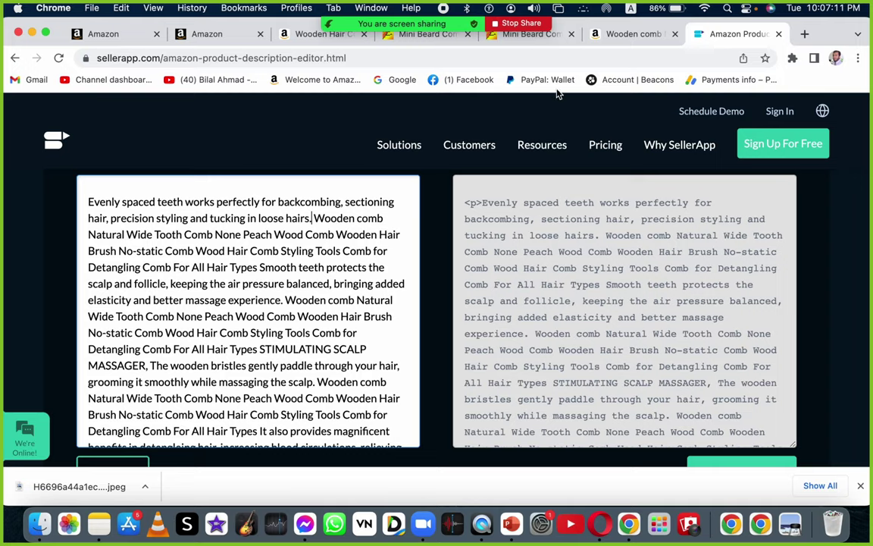
# Review the bullet points and product description on the competitor's Wooden comb page, and return to the SellerApp editor
pyautogui.click(612, 36)
pyautogui.scroll(-15, 345, 264)
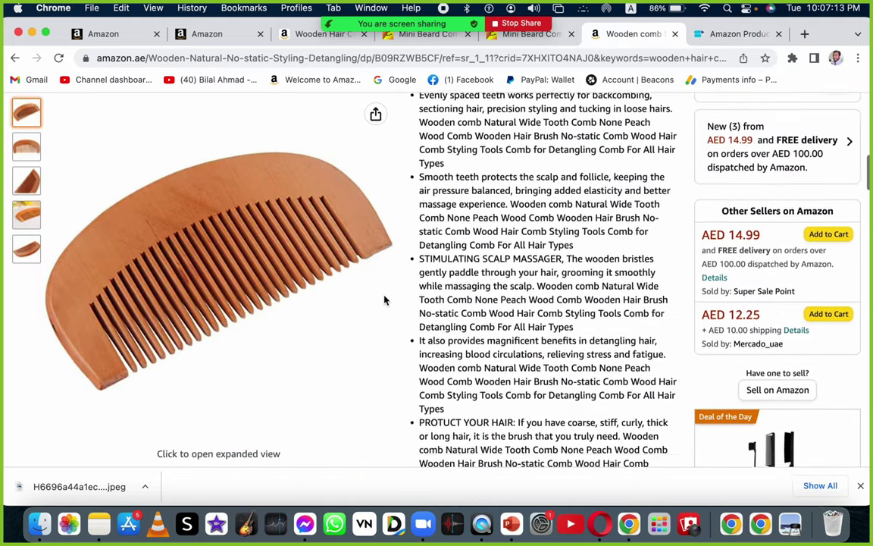
pyautogui.scroll(-20, 385, 301)
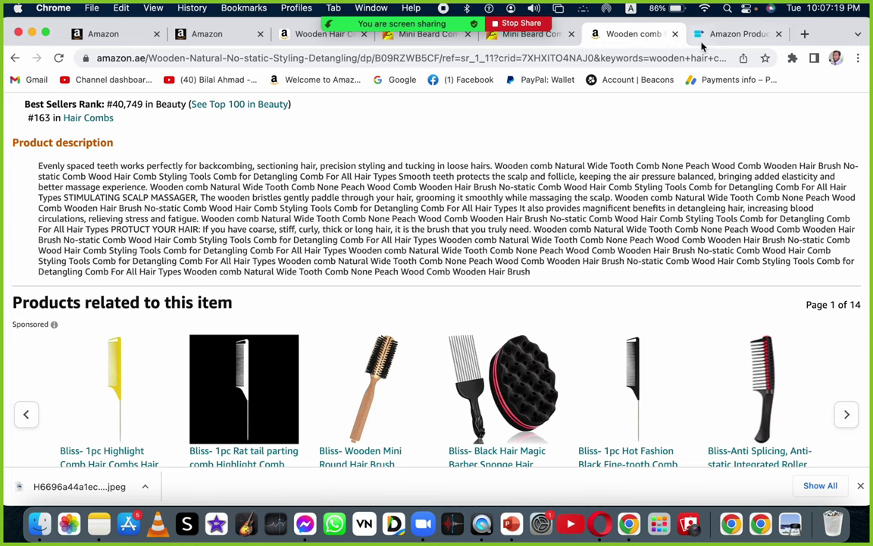
pyautogui.click(727, 34)
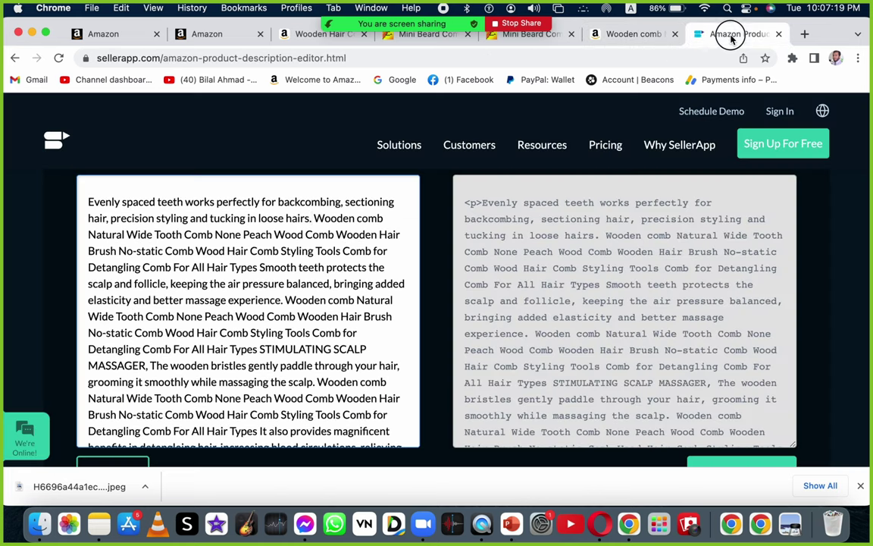
# Insert a blank line after "tucking in loose hairs." in the description text and check the paragraph tags in the HTML code
pyautogui.click(311, 218)
pyautogui.press('Return')
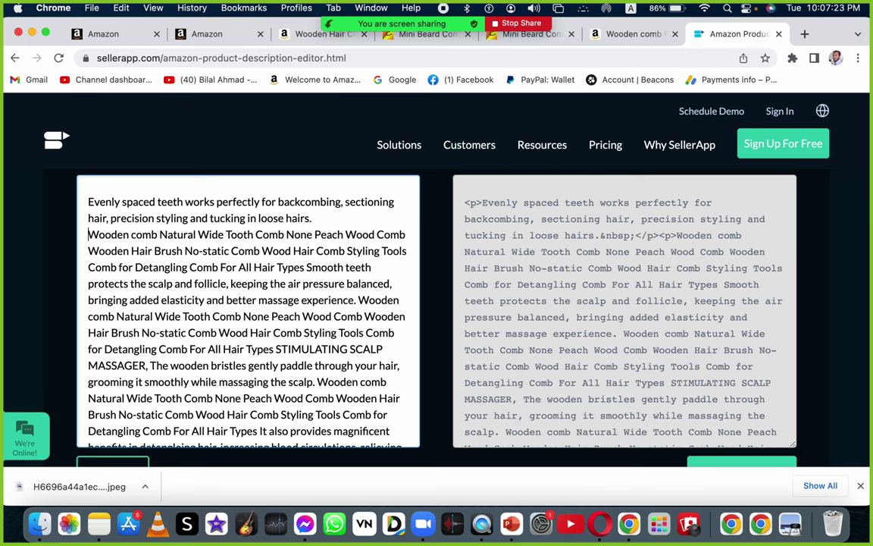
pyautogui.press('Return')
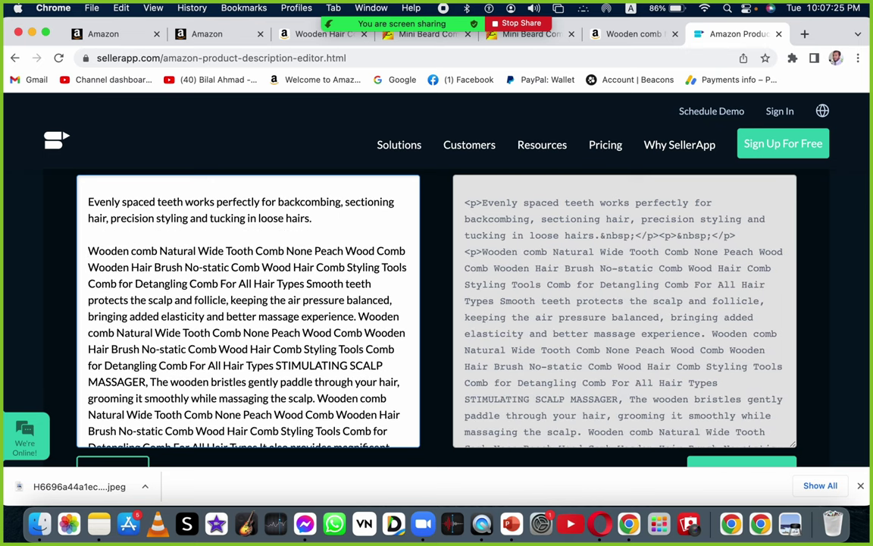
pyautogui.click(477, 252)
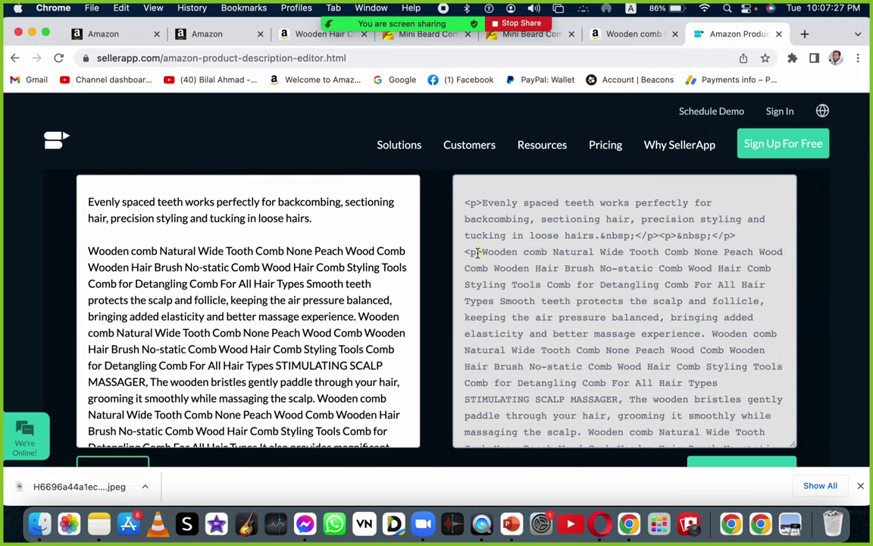
pyautogui.click(477, 252)
pyautogui.click(656, 212)
pyautogui.click(666, 237)
# Separate the paragraphs with blank lines after "better massage experience." and "massaging the scalp.", removing the leading space from the first new paragraph
pyautogui.click(356, 317)
pyautogui.press('Return')
pyautogui.press('Return')
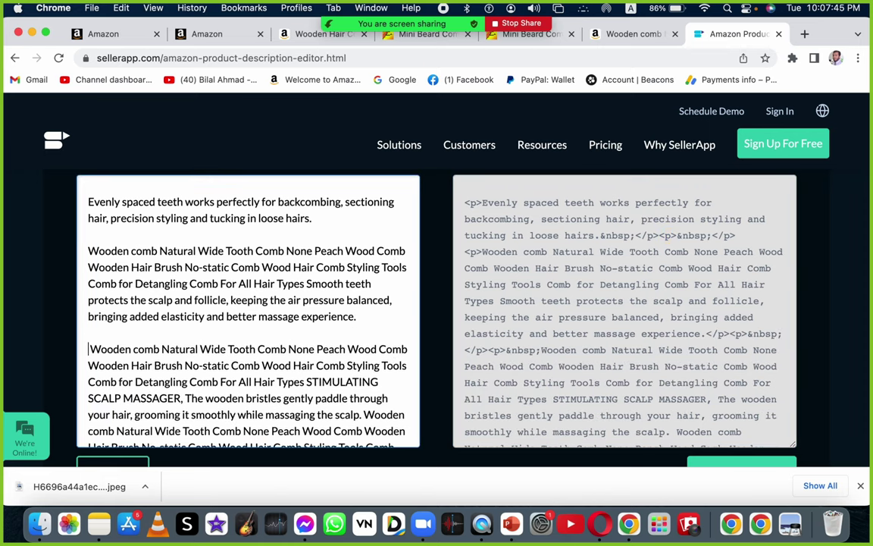
pyautogui.press('BackSpace')
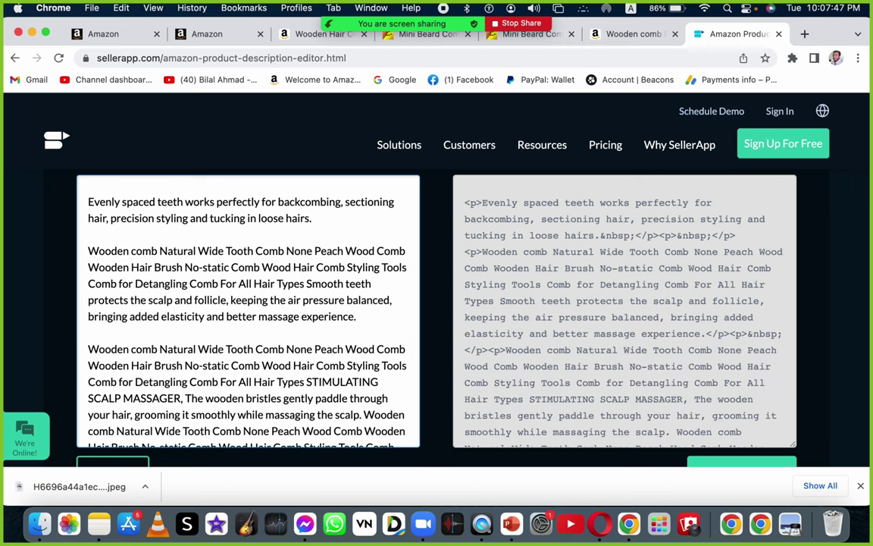
pyautogui.scroll(-3, 334, 270)
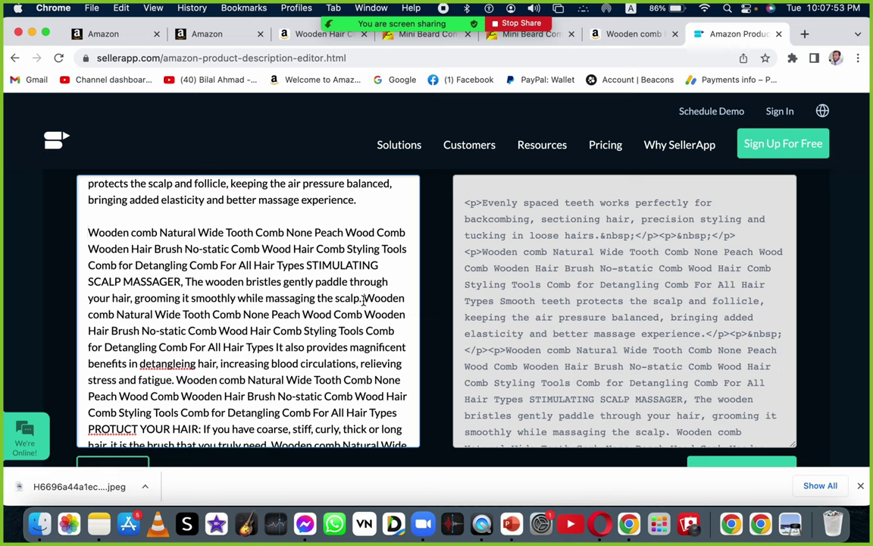
pyautogui.press('Return')
pyautogui.press('Return')
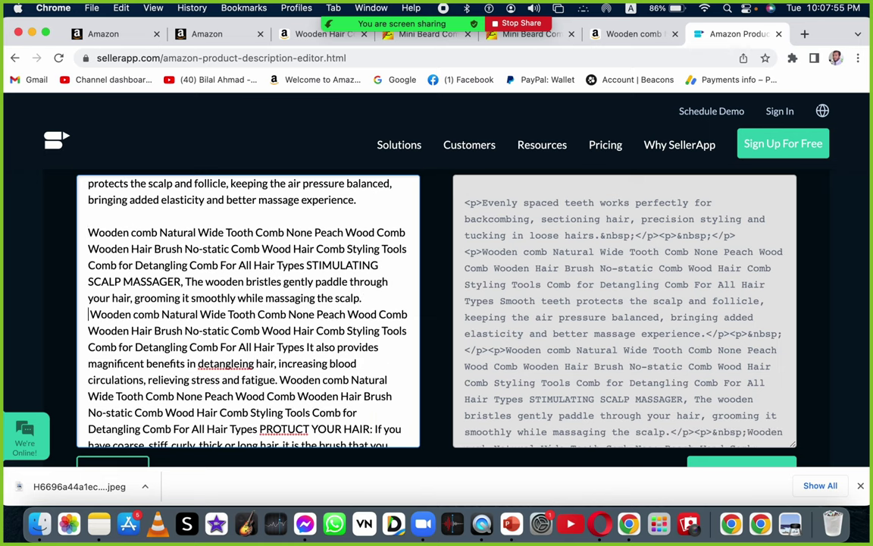
# Replace the misspelled "detangleing" in the description text with the spelling suggestion "detangling"
pyautogui.scroll(-1, 242, 311)
pyautogui.scroll(-3, 243, 311)
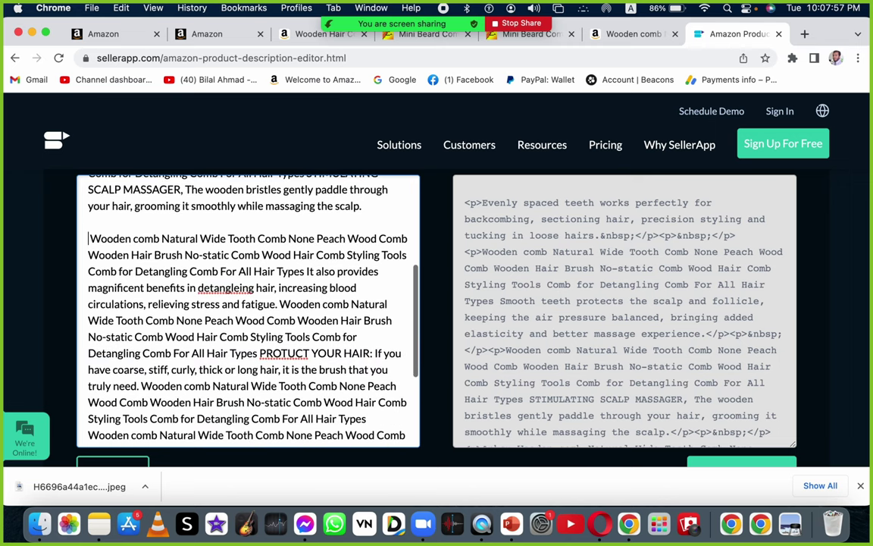
pyautogui.rightClick(235, 291)
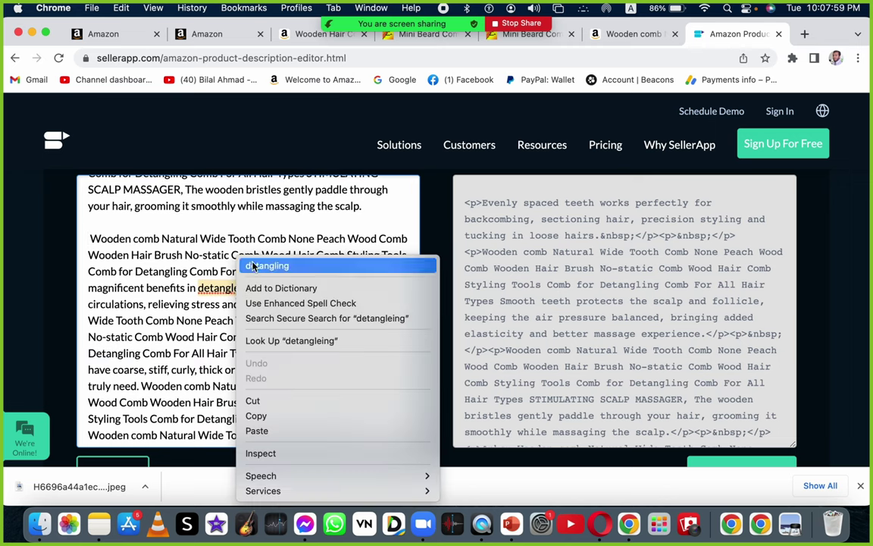
pyautogui.click(258, 265)
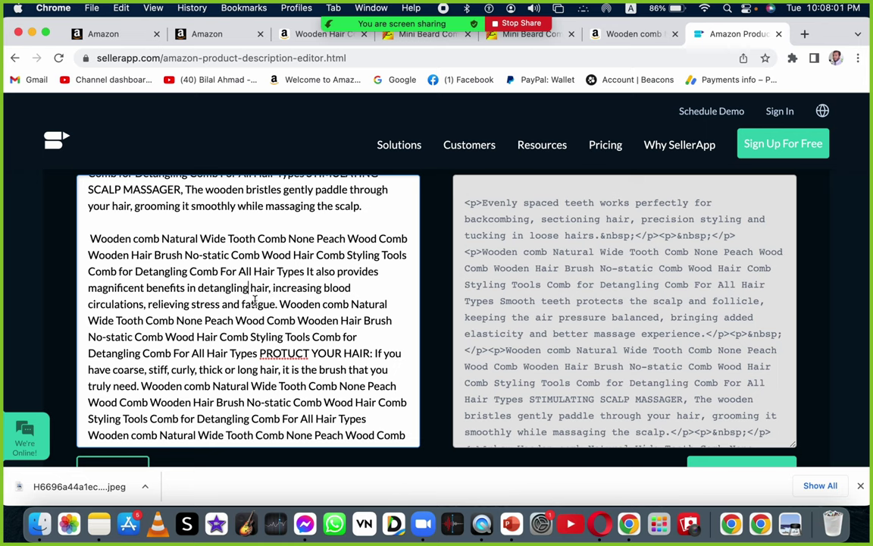
# Change the misspelled word "PROTUCT" before "YOUR HAIR" to "PRODUCT" in the description text
pyautogui.rightClick(284, 353)
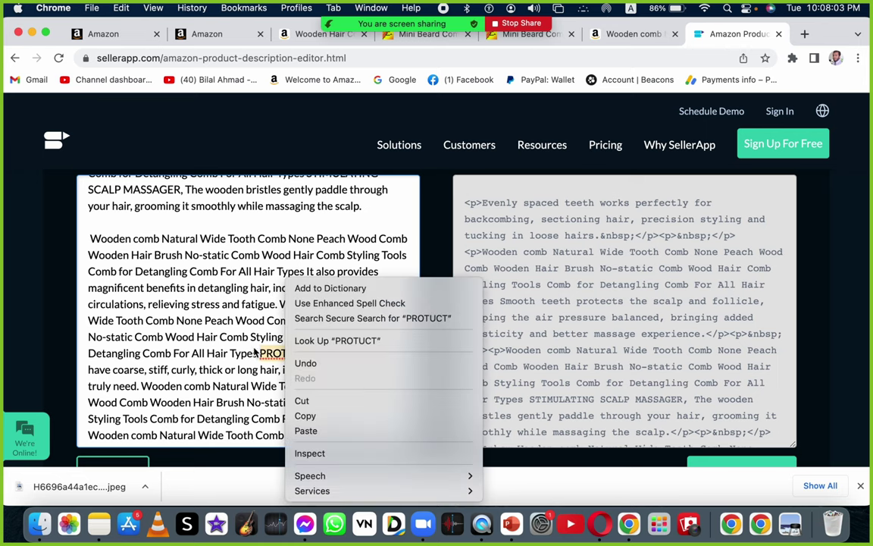
pyautogui.click(284, 354)
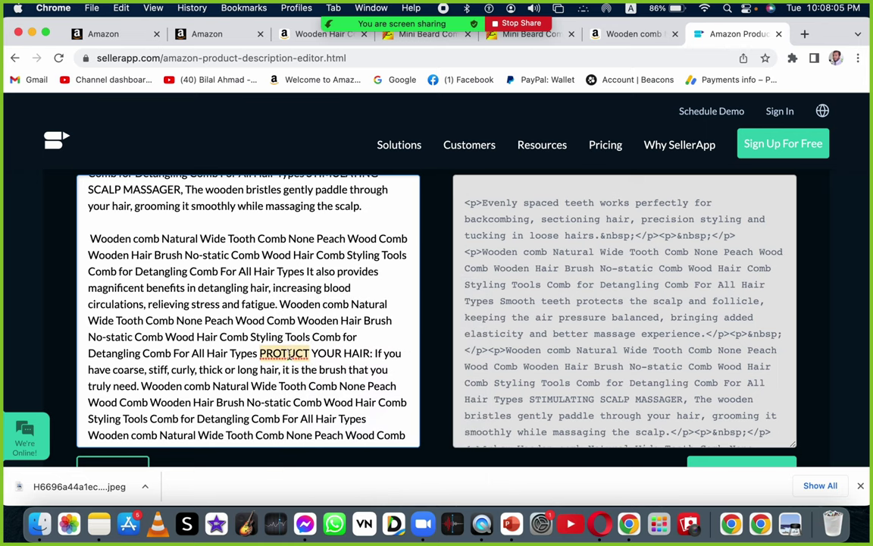
pyautogui.click(290, 354)
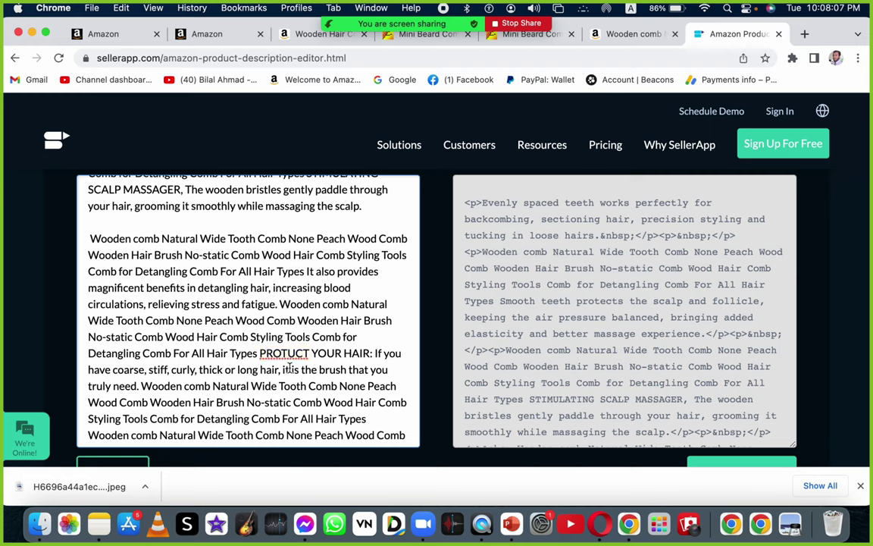
pyautogui.write('d')
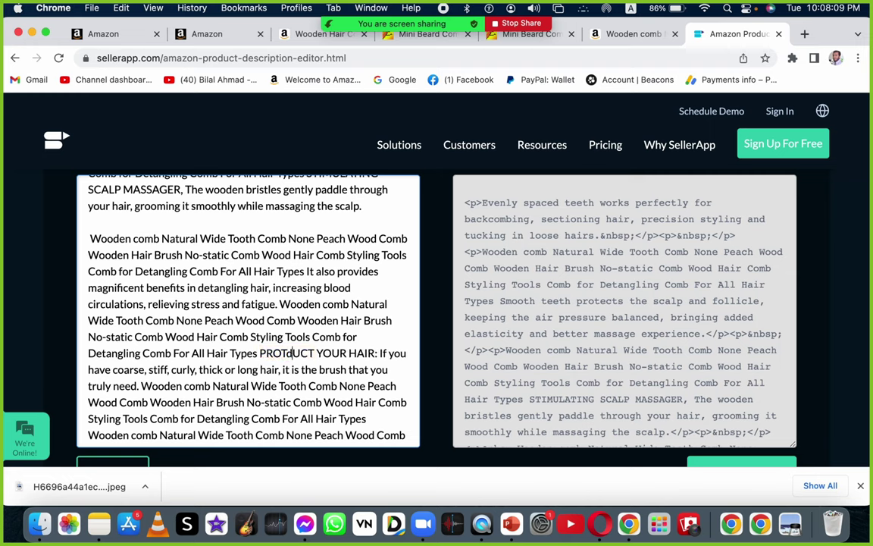
pyautogui.press('BackSpace')
pyautogui.write('D')
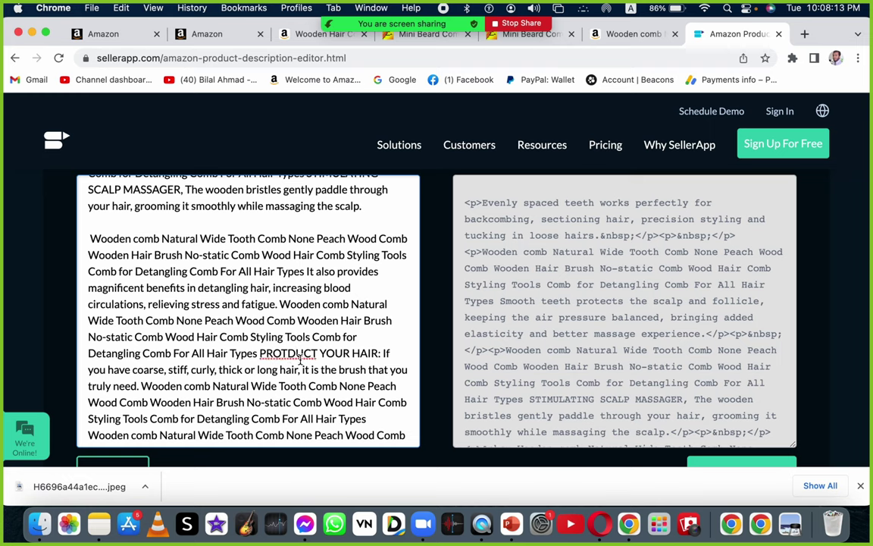
pyautogui.press('BackSpace')
pyautogui.press('BackSpace')
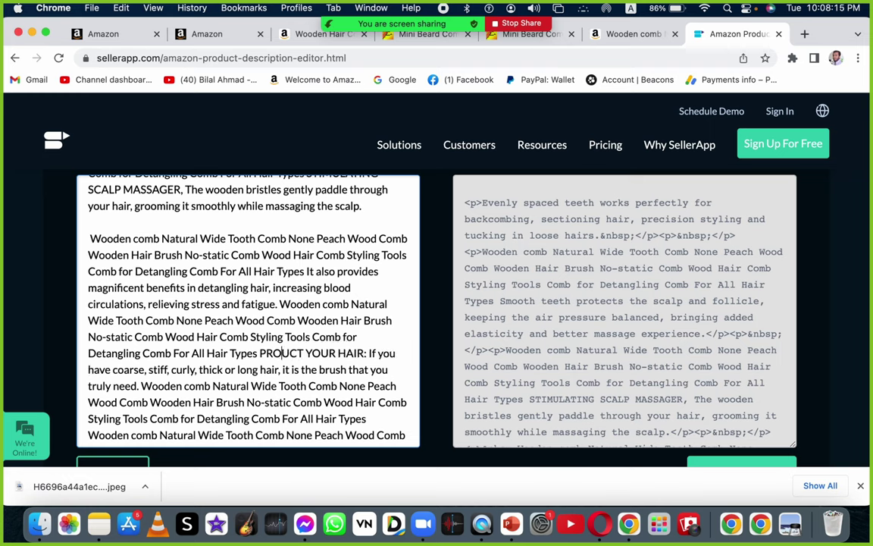
pyautogui.write('d')
pyautogui.press('BackSpace')
pyautogui.write('D')
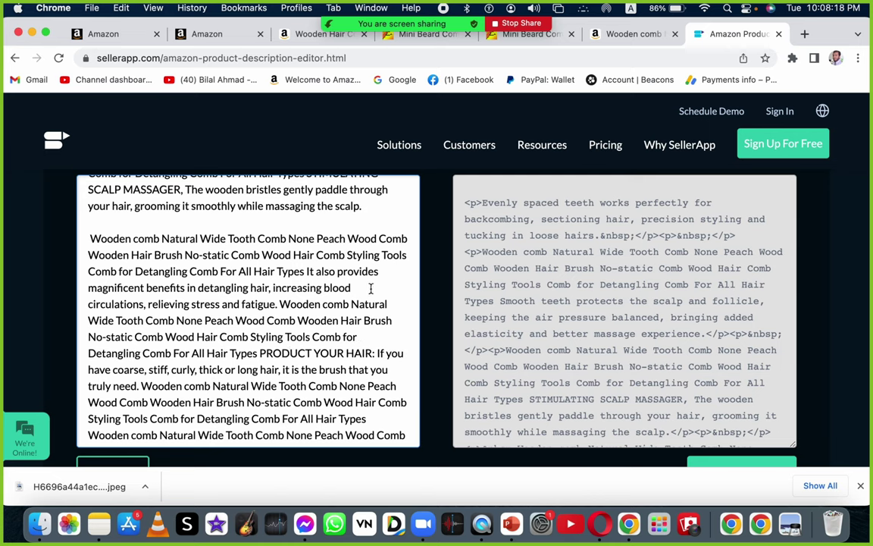
# Admit the waiting meeting participant and insert a blank line after "relieving stress and fatigue." in the description text
pyautogui.scroll(1, 370, 288)
pyautogui.click(530, 97)
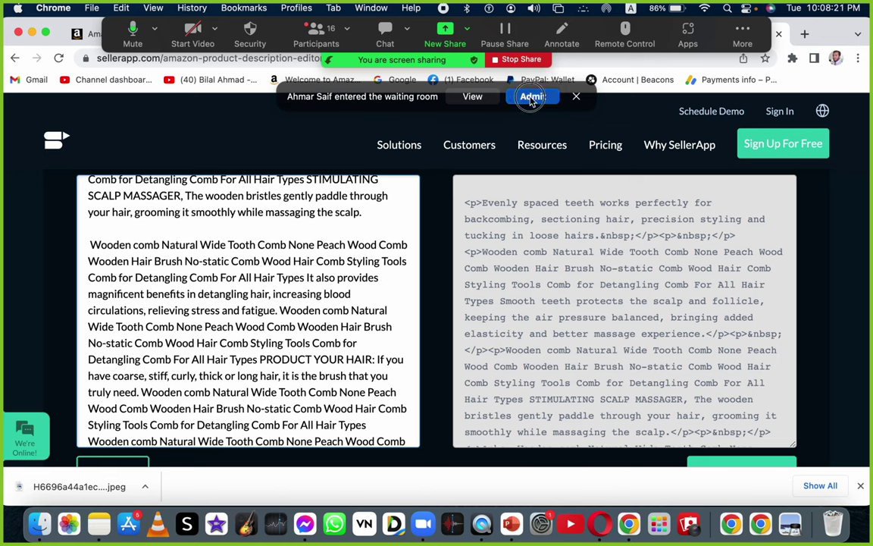
pyautogui.click(278, 310)
pyautogui.press('Return')
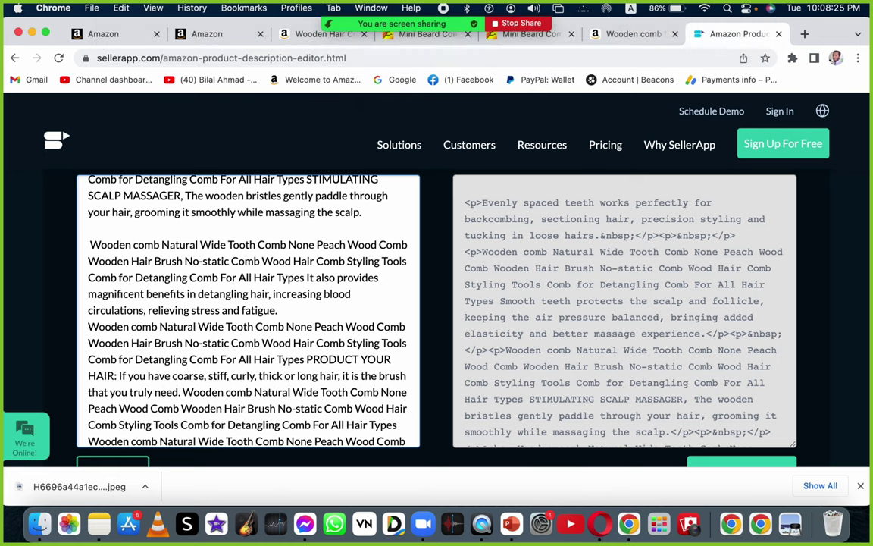
pyautogui.press('Return')
# Review the rest of the description text and insert a blank line after "that you truly need."
pyautogui.scroll(-3, 248, 310)
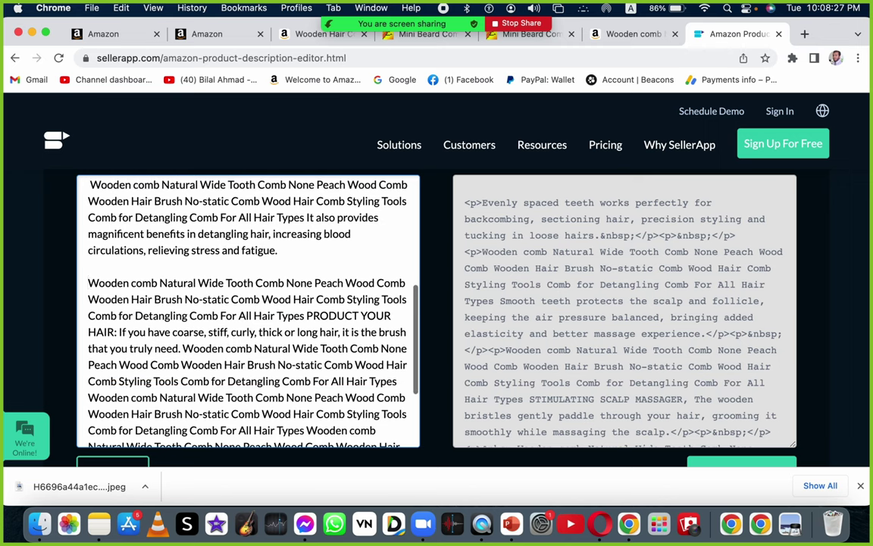
pyautogui.scroll(2, 247, 311)
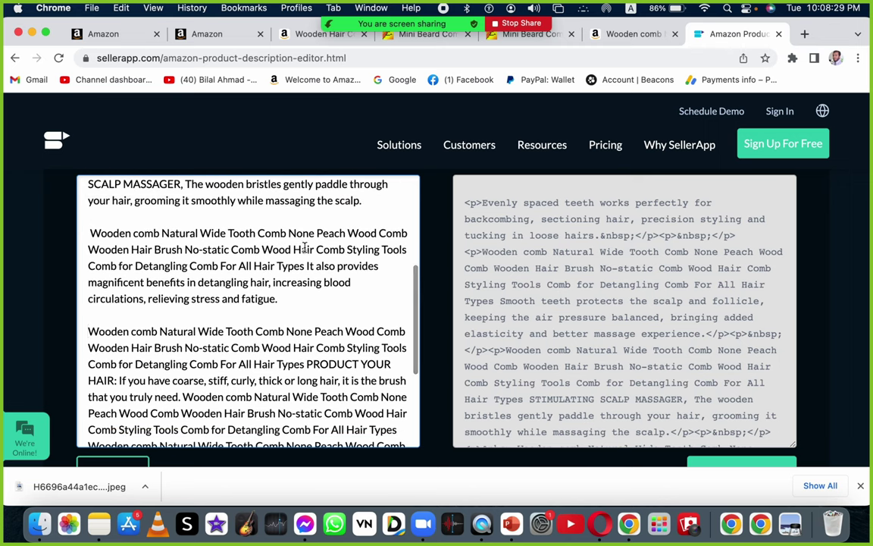
pyautogui.scroll(4, 216, 274)
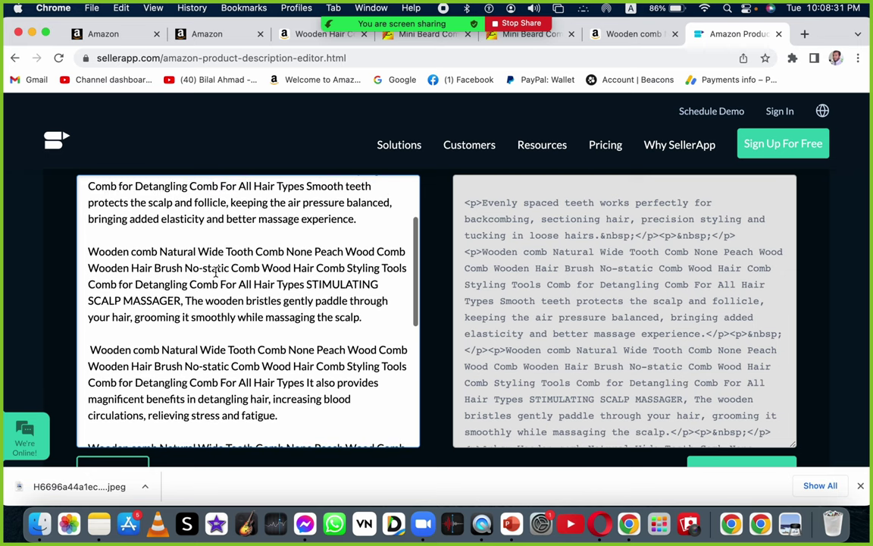
pyautogui.scroll(-6, 216, 274)
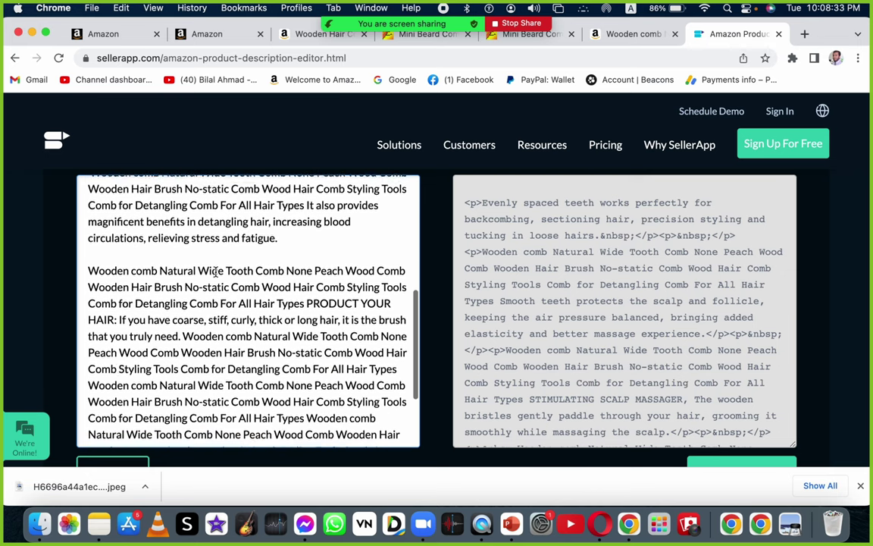
pyautogui.scroll(-2, 216, 275)
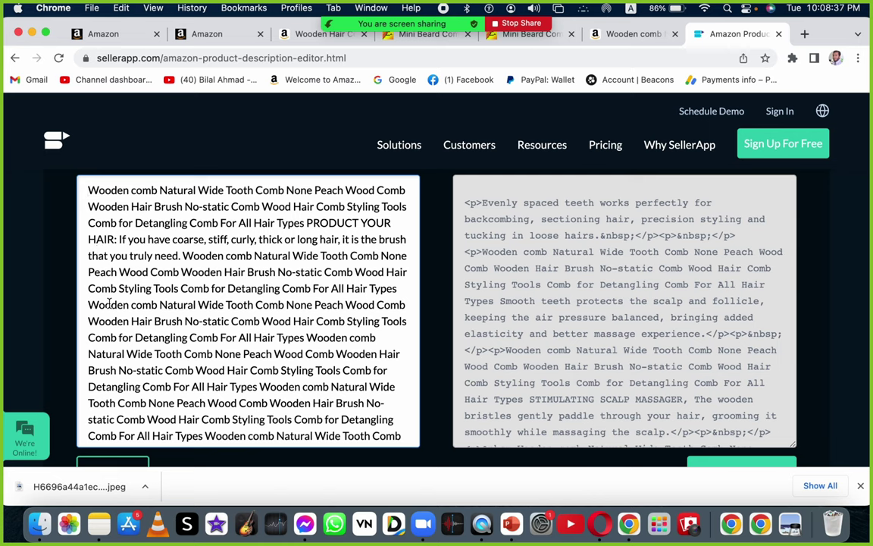
pyautogui.scroll(-1, 250, 289)
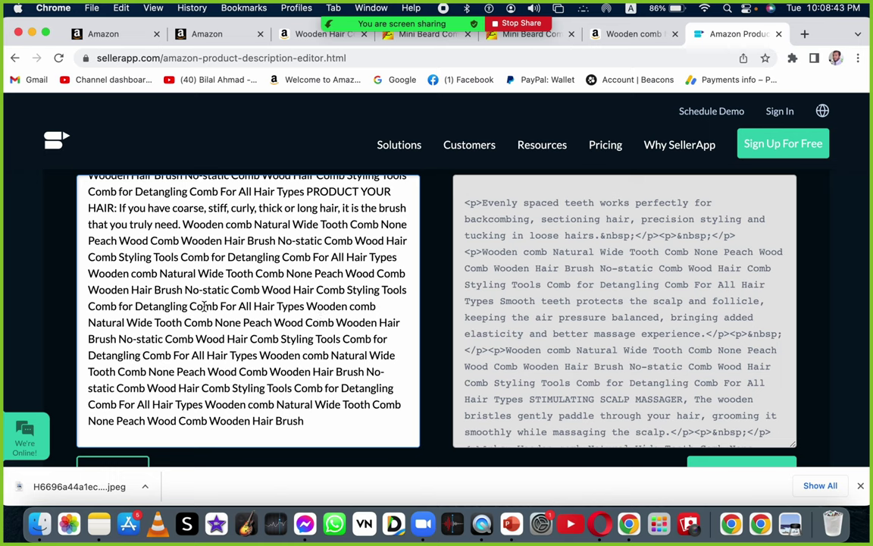
pyautogui.scroll(3, 203, 306)
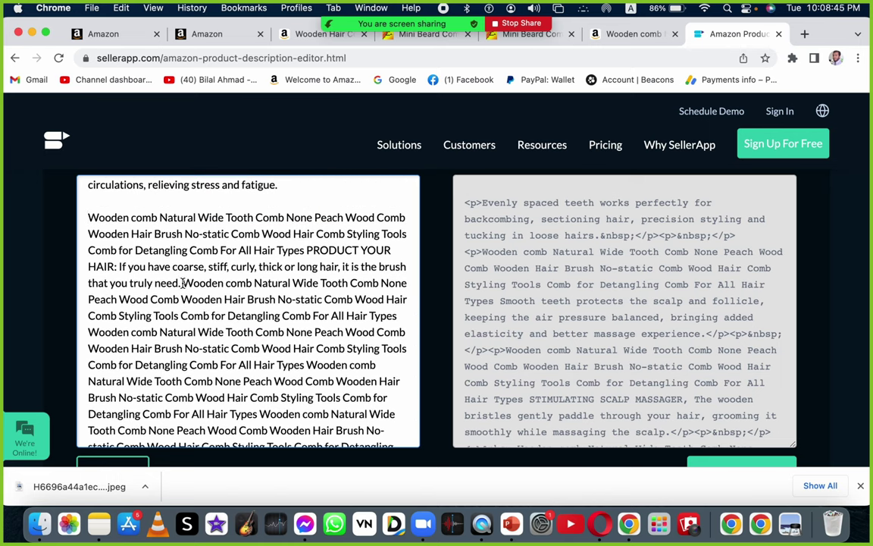
pyautogui.click(181, 283)
pyautogui.press('Return')
pyautogui.press('Return')
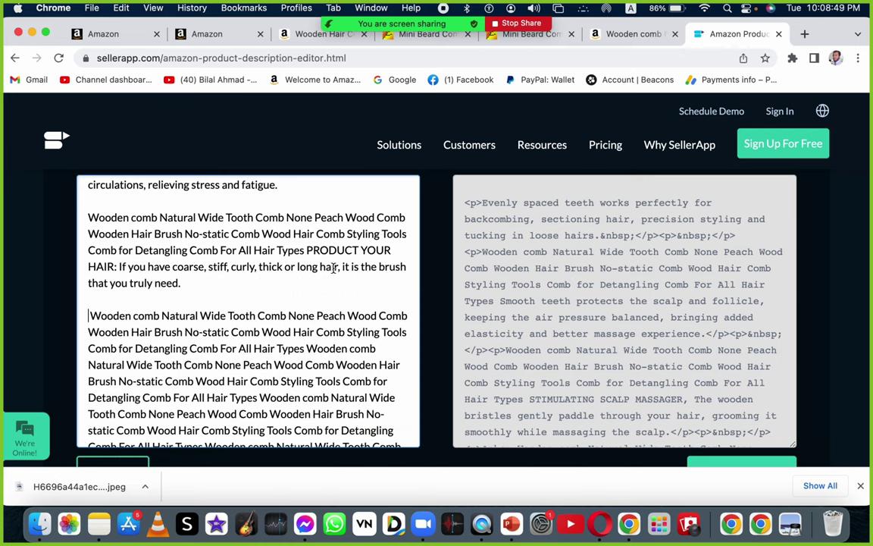
# Insert a blank line after the first "None Peach Wood Comb" in the closing paragraph of the description
pyautogui.scroll(-3, 323, 293)
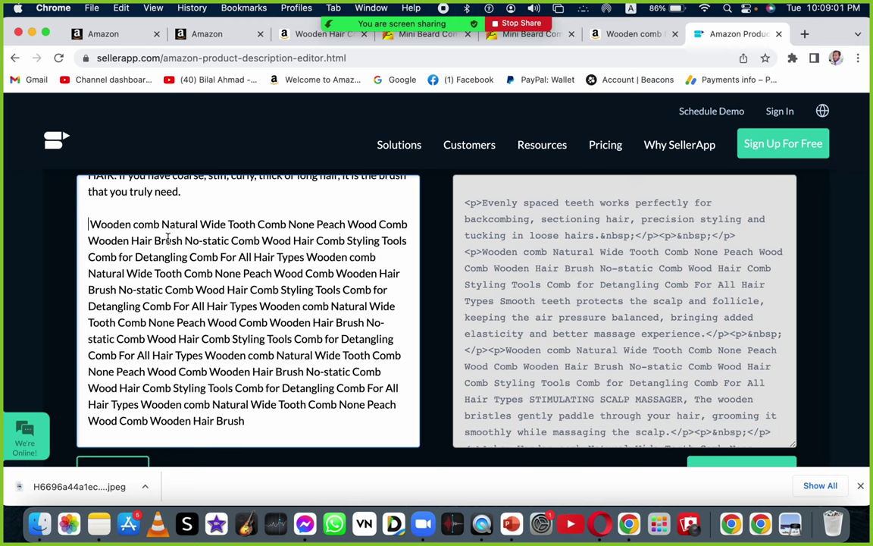
pyautogui.click(409, 225)
pyautogui.press('Return')
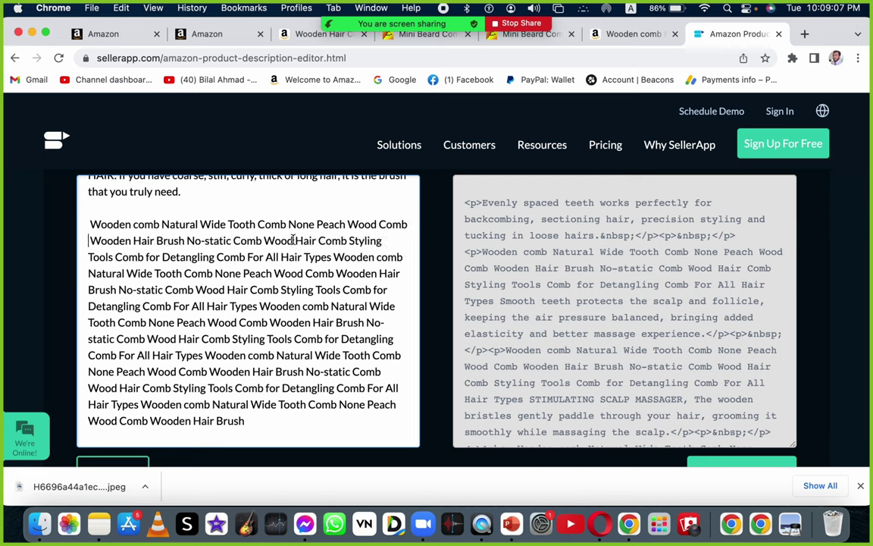
pyautogui.press('Return')
pyautogui.scroll(-1, 247, 311)
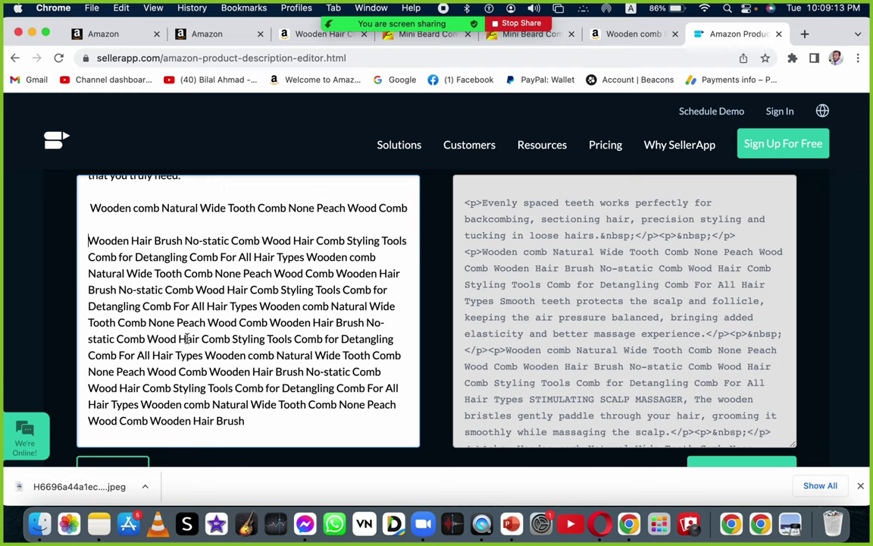
# Split the closing keyword paragraph with a blank line after its third "No-static Comb"
pyautogui.click(146, 339)
pyautogui.press('Return')
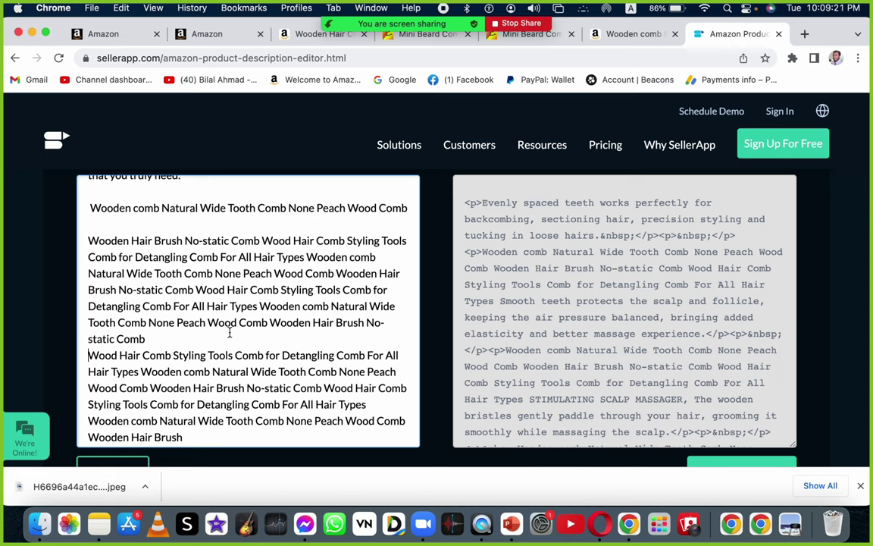
pyautogui.press('Return')
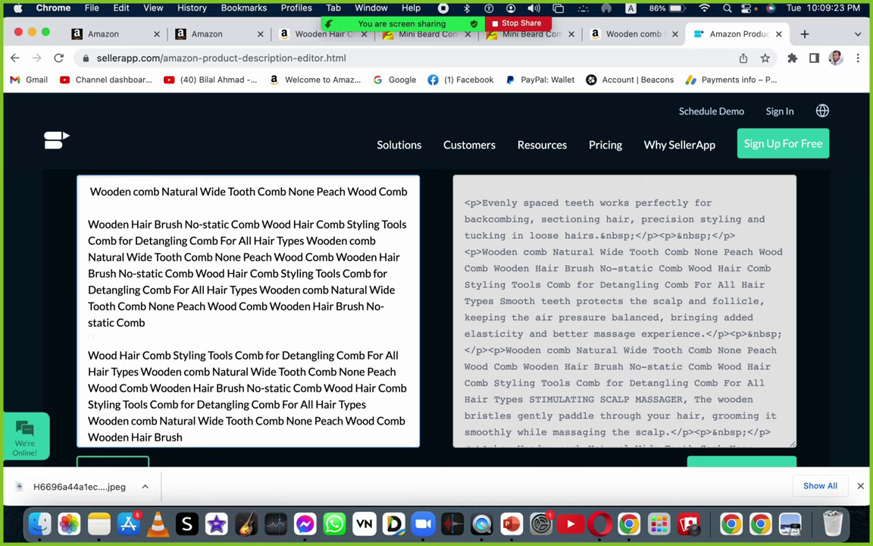
# Open the Google home page in a new browser tab
pyautogui.scroll(-1, 248, 311)
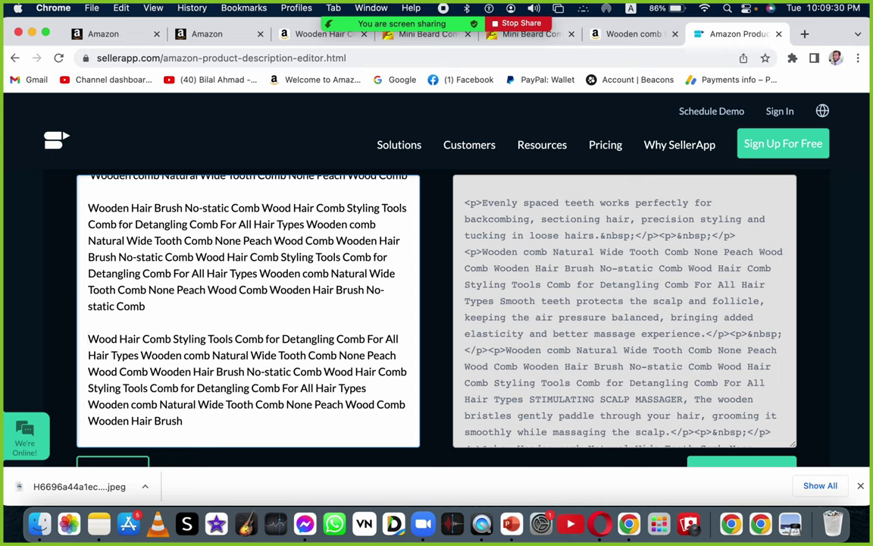
pyautogui.click(804, 33)
pyautogui.click(320, 58)
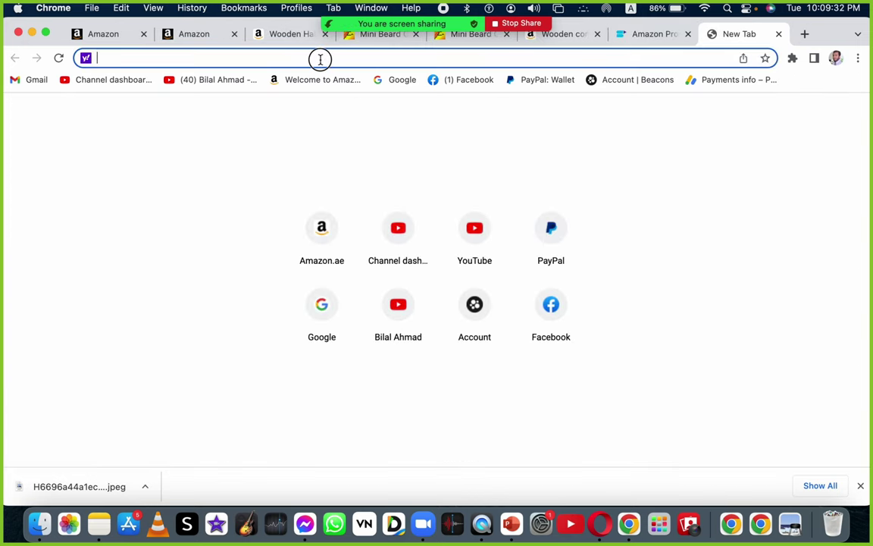
pyautogui.write('g')
pyautogui.press('Return')
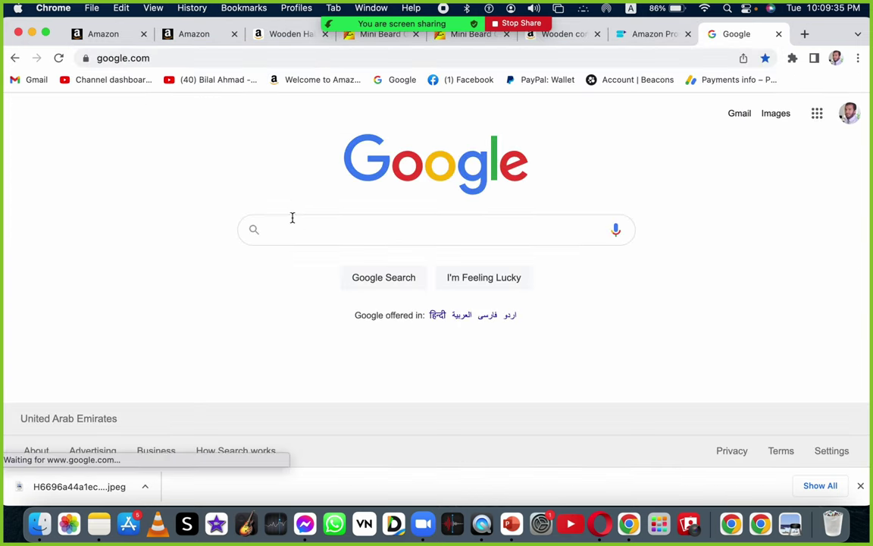
# Search Google for "prdocut keywords search" and look through the first results
pyautogui.click(294, 221)
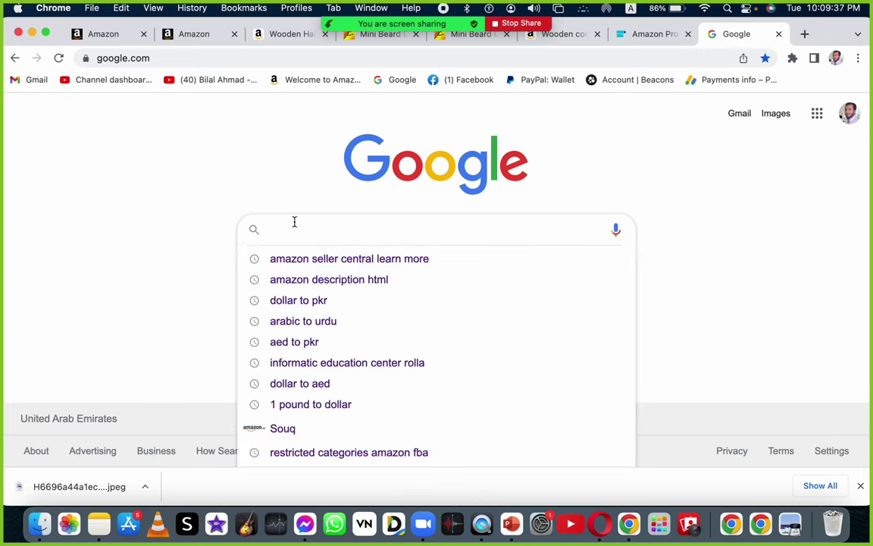
pyautogui.write('prdocut ')
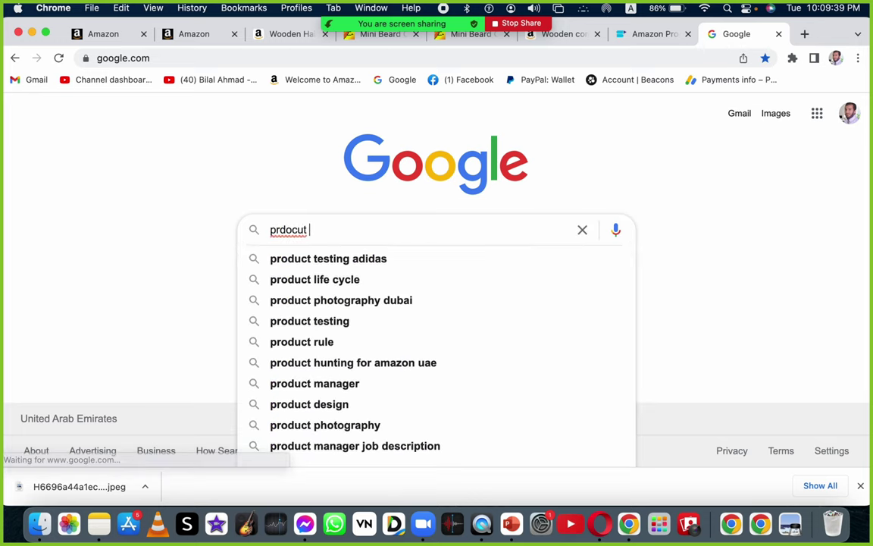
pyautogui.write('keyword')
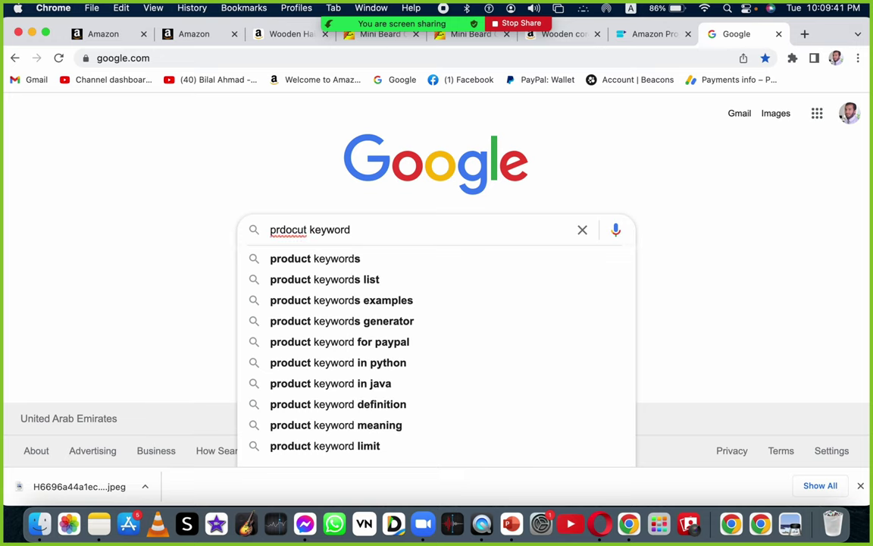
pyautogui.write('s se')
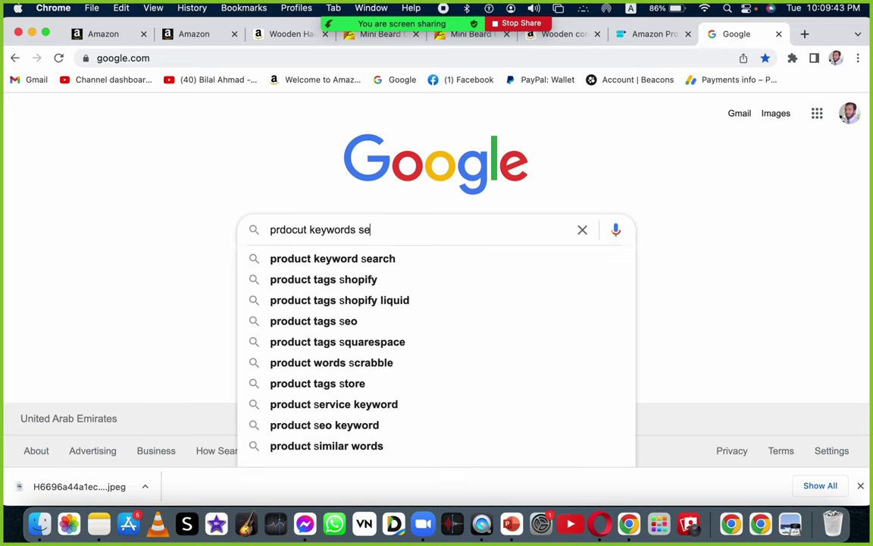
pyautogui.write('arch')
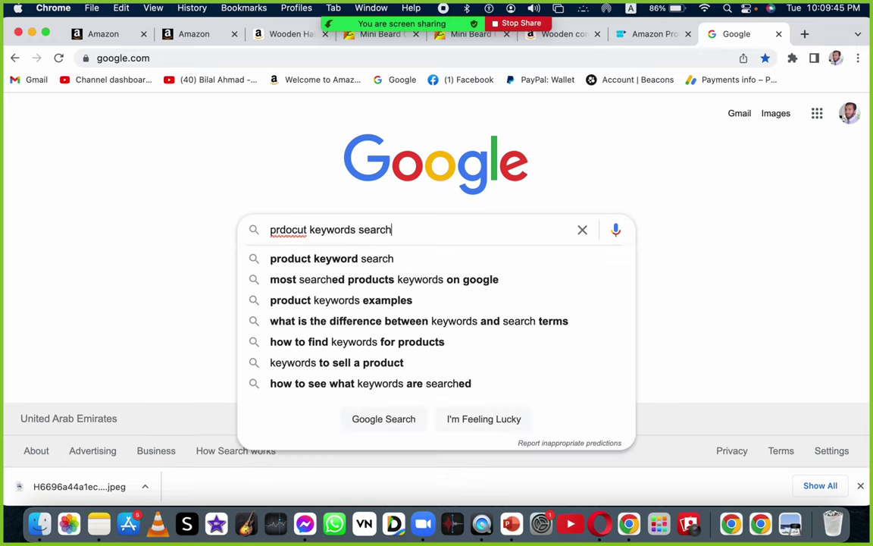
pyautogui.press('Return')
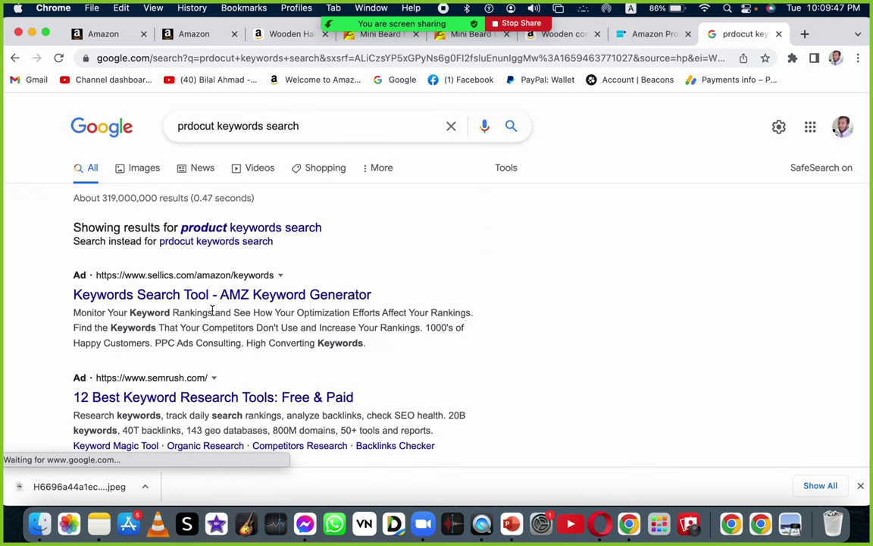
pyautogui.scroll(-2, 200, 302)
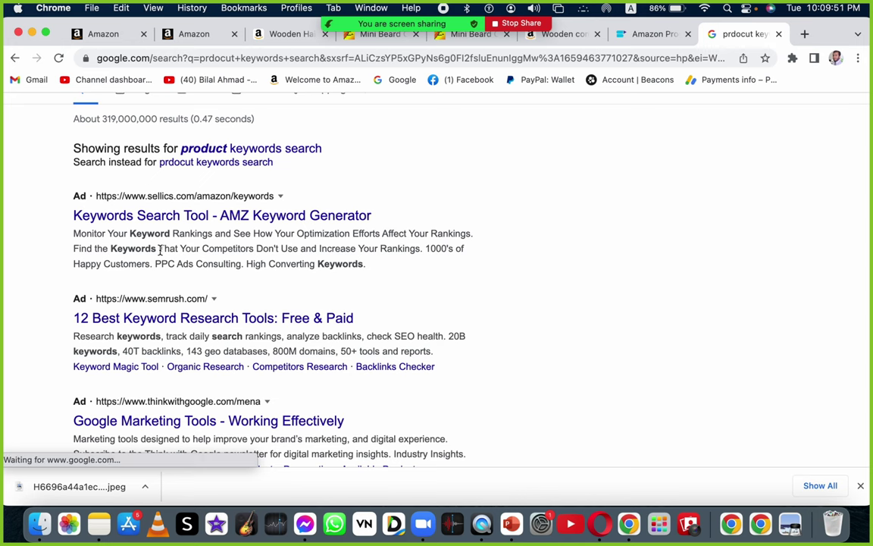
# Return to SellerApp's description editor and compare the formatted description with its generated HTML, checking the paragraph and nbsp codes
pyautogui.click(199, 33)
pyautogui.click(117, 42)
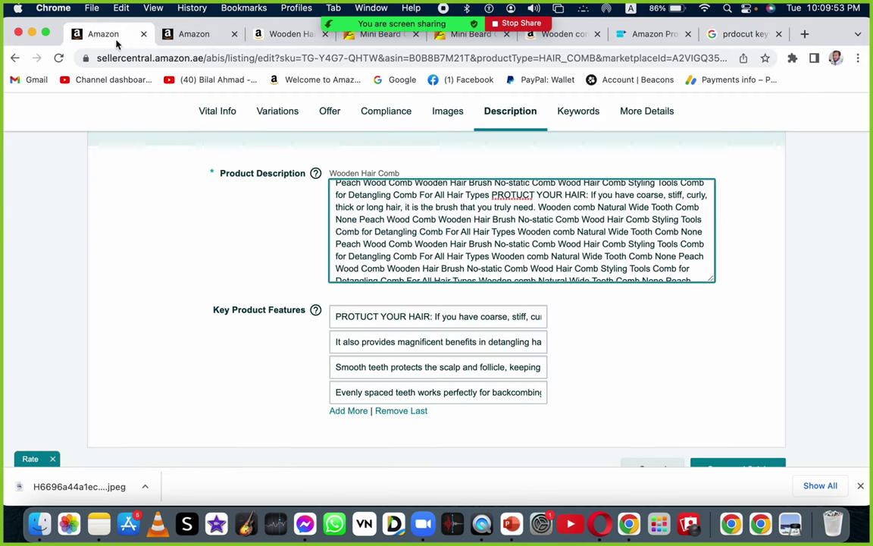
pyautogui.click(647, 34)
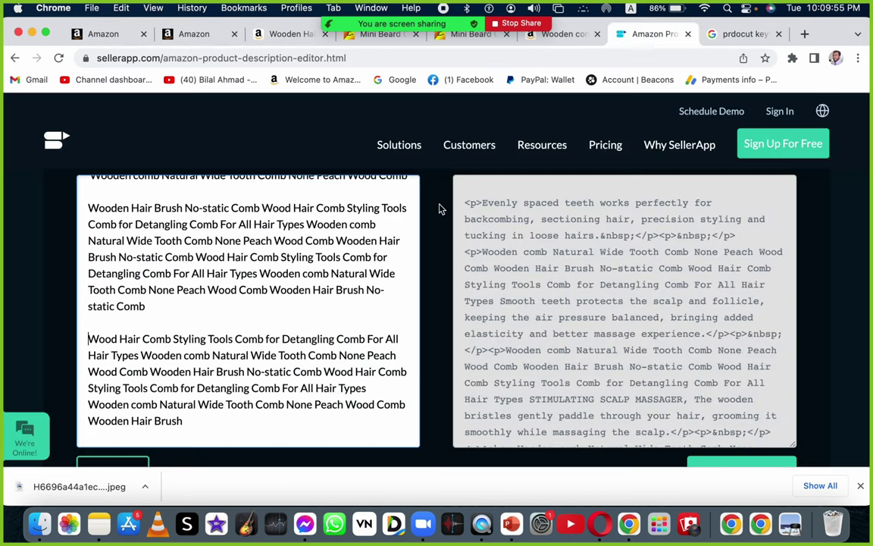
pyautogui.scroll(-3, 230, 365)
pyautogui.scroll(2, 230, 366)
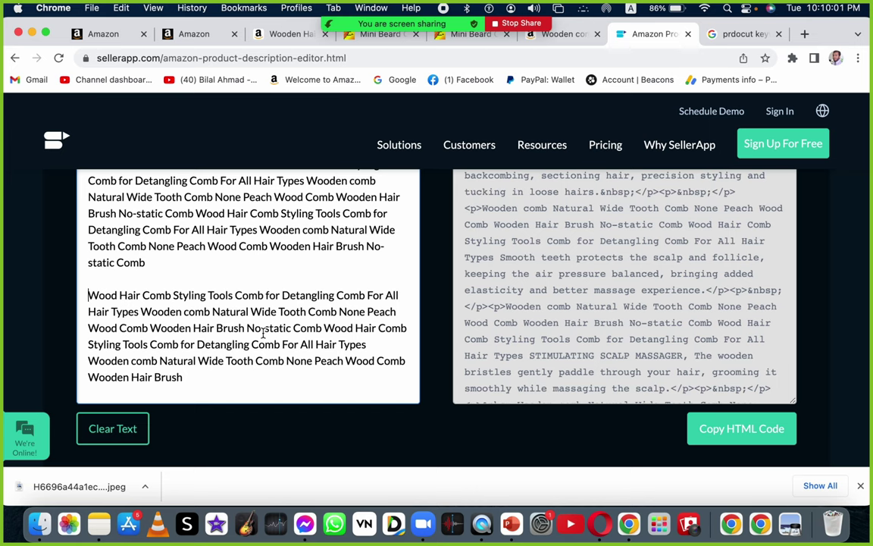
pyautogui.scroll(10, 263, 333)
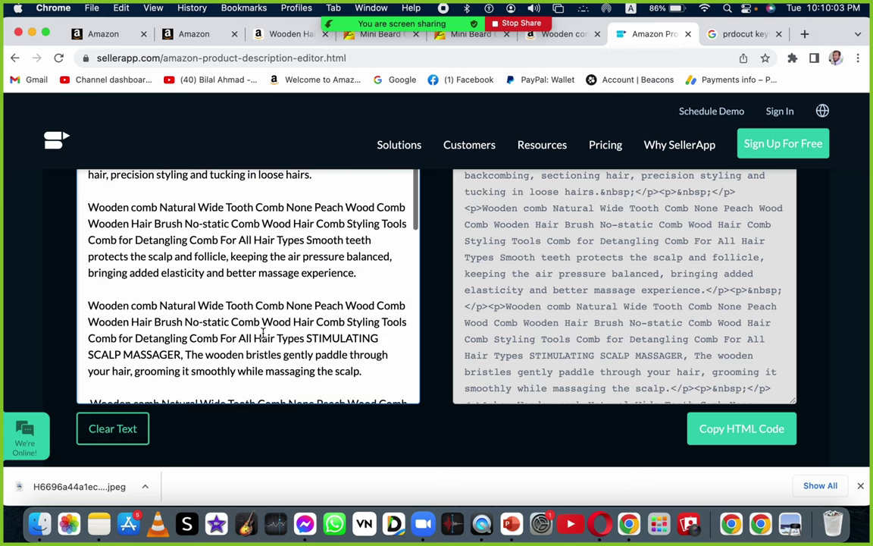
pyautogui.scroll(-2, 263, 333)
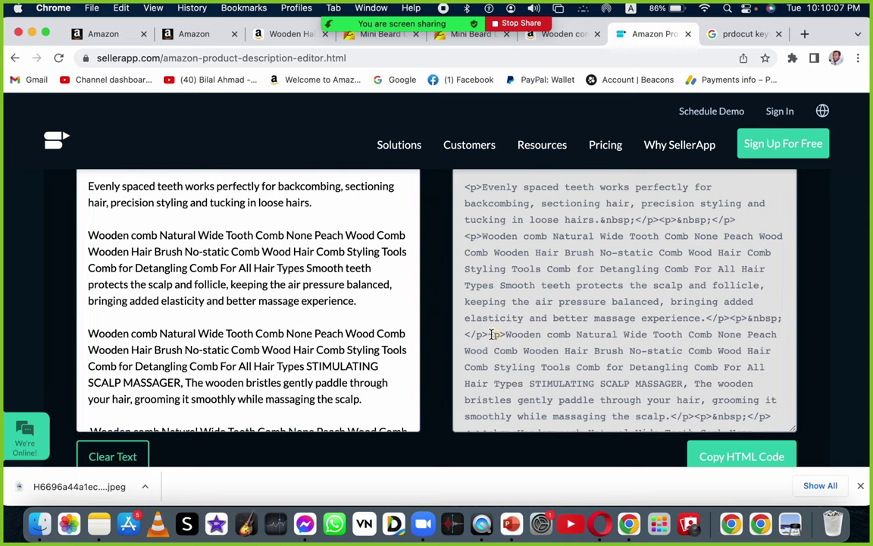
pyautogui.scroll(-10, 491, 334)
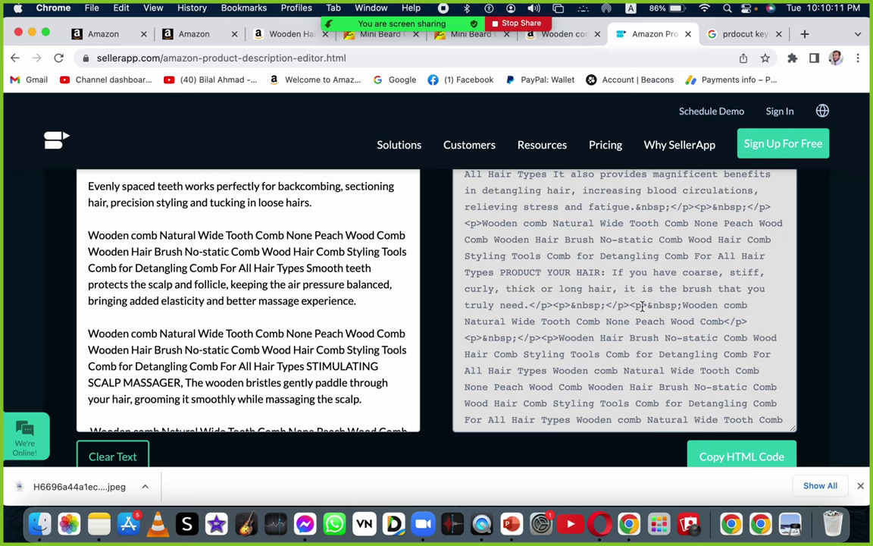
pyautogui.moveTo(652, 305); pyautogui.dragTo(676, 305)
pyautogui.moveTo(658, 304)
pyautogui.mouseDown()
pyautogui.moveTo(646, 305)
pyautogui.moveTo(673, 305)
pyautogui.mouseUp()
pyautogui.scroll(15, 185, 280)
pyautogui.scroll(-15, 185, 281)
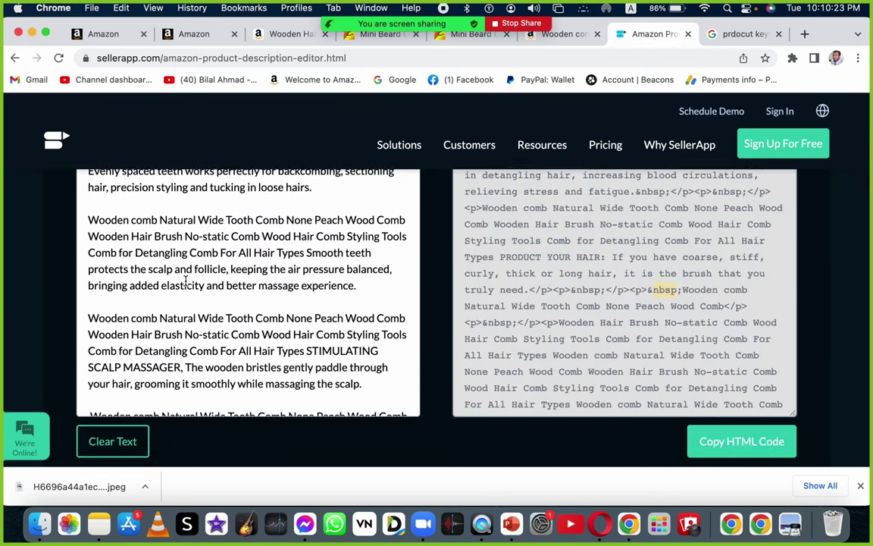
# Insert a star symbol before "Evenly spaced teeth" at the start of the description's first paragraph
pyautogui.scroll(2, 185, 281)
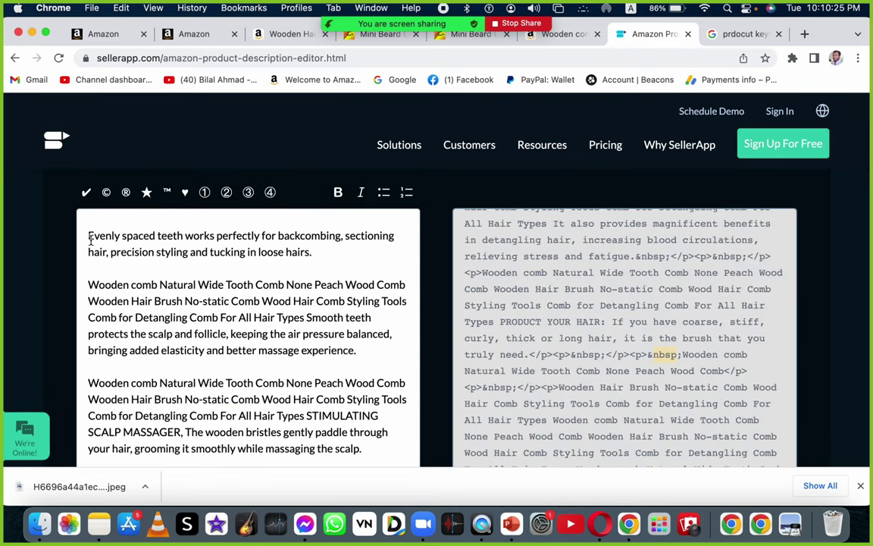
pyautogui.click(89, 239)
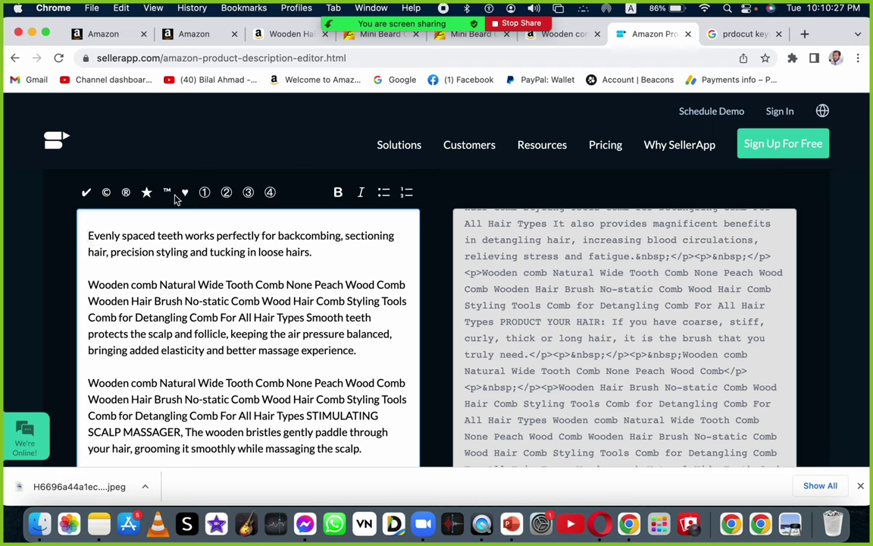
pyautogui.click(148, 194)
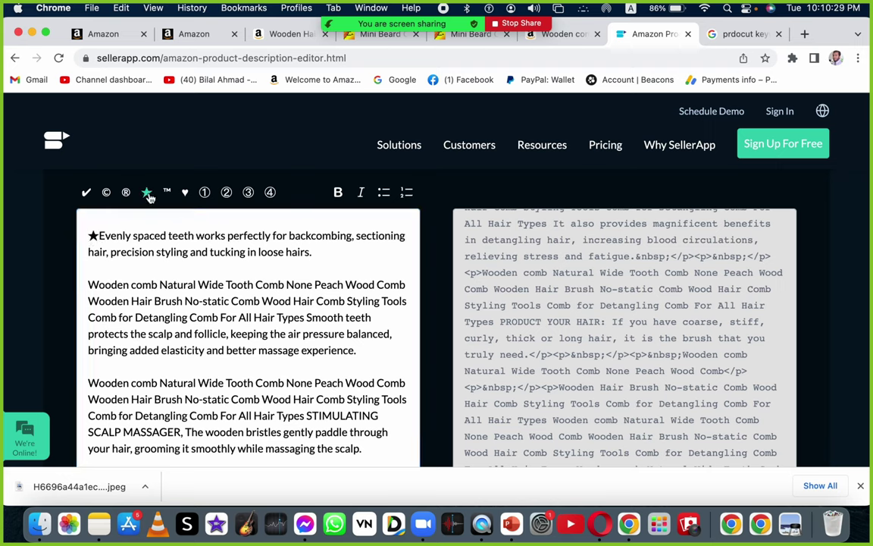
# Place the text cursor before "Wooden comb" at the start of the description's second paragraph
pyautogui.click(90, 284)
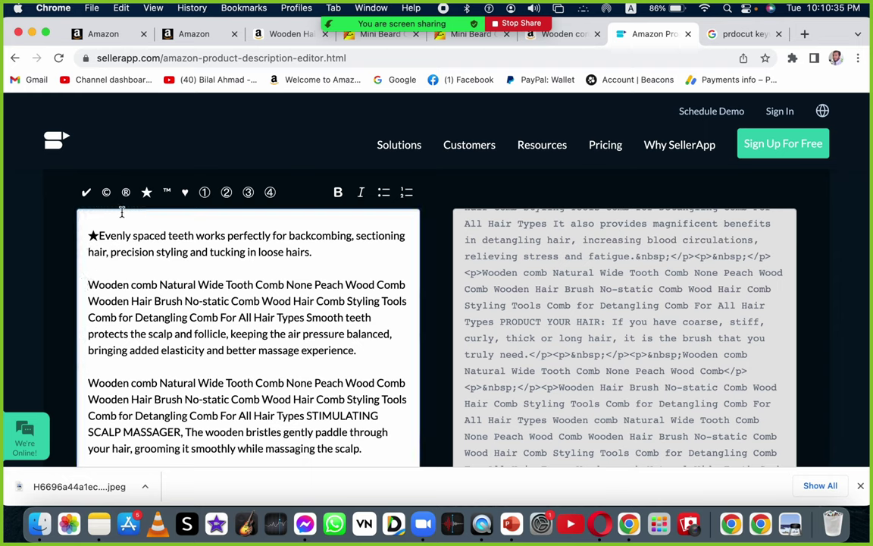
# Insert a star symbol before the "Smooth teeth", "STIMULATING SCALP MASSAGER" and "It also provides magnificent benefits" paragraphs of the description
pyautogui.click(147, 194)
pyautogui.click(87, 381)
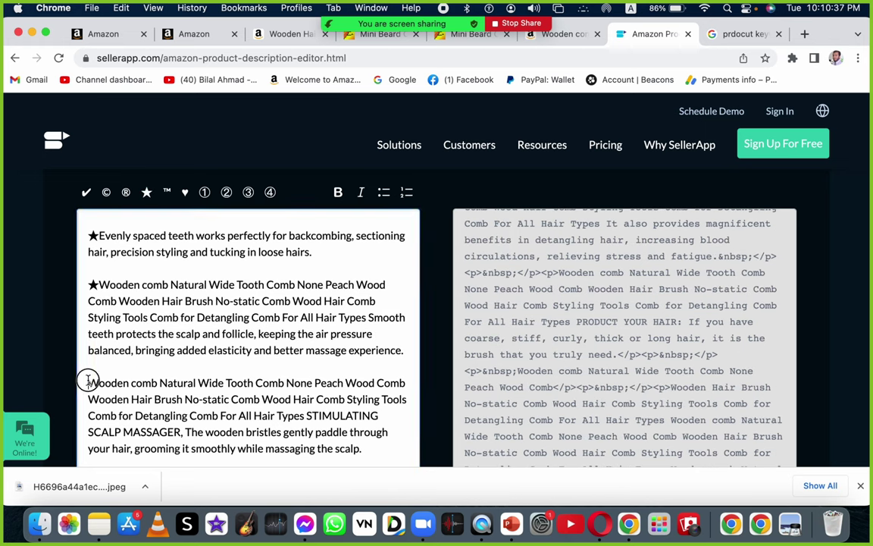
pyautogui.click(147, 192)
pyautogui.scroll(-3, 151, 331)
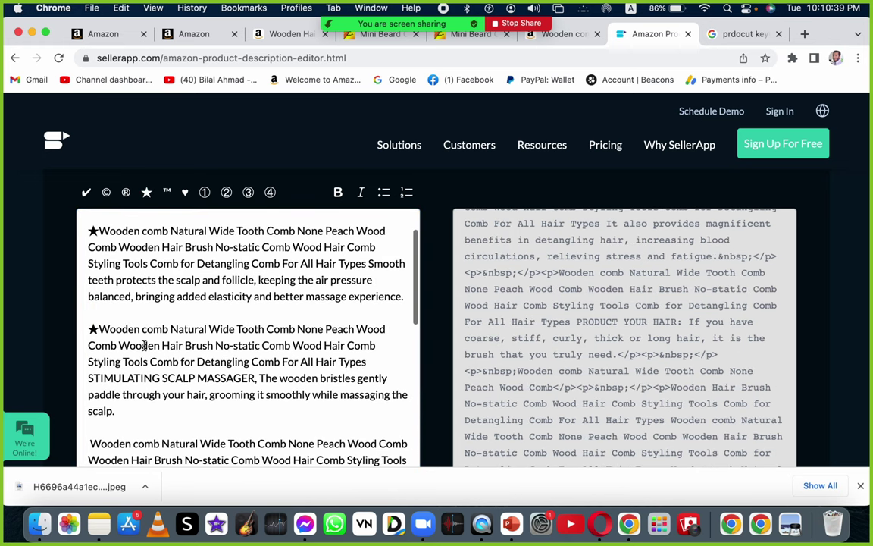
pyautogui.click(88, 397)
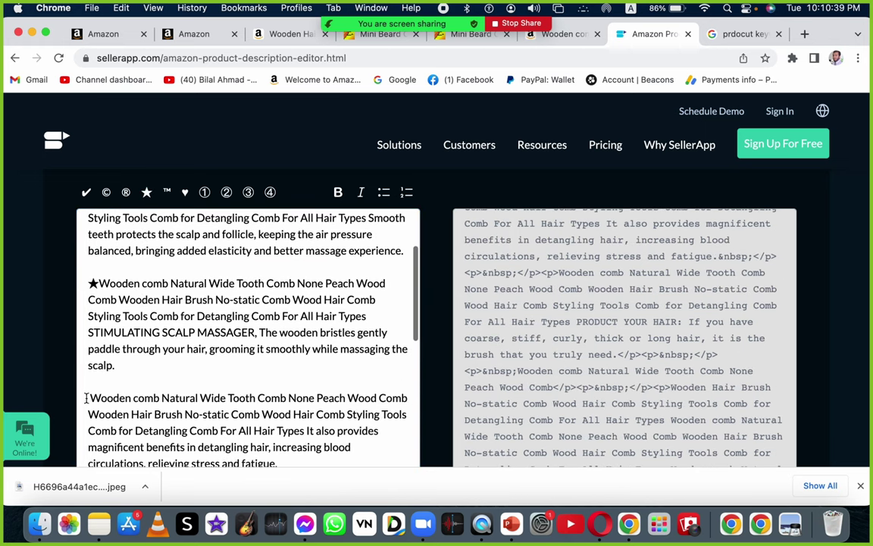
pyautogui.click(147, 192)
# Add a star symbol at the start of the "PRODUCT YOUR HAIR" paragraph and the short "Wooden comb Natural" line below it
pyautogui.scroll(-3, 106, 351)
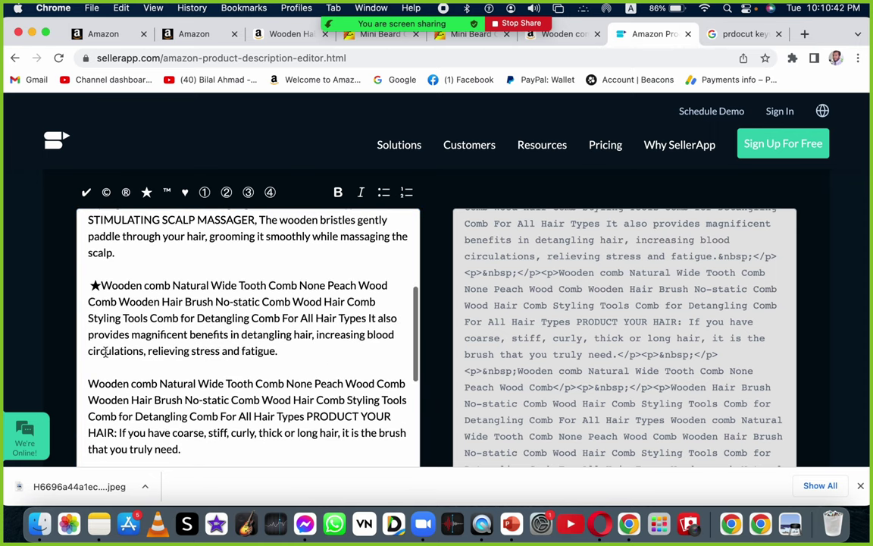
pyautogui.click(87, 385)
pyautogui.click(147, 192)
pyautogui.scroll(-3, 139, 289)
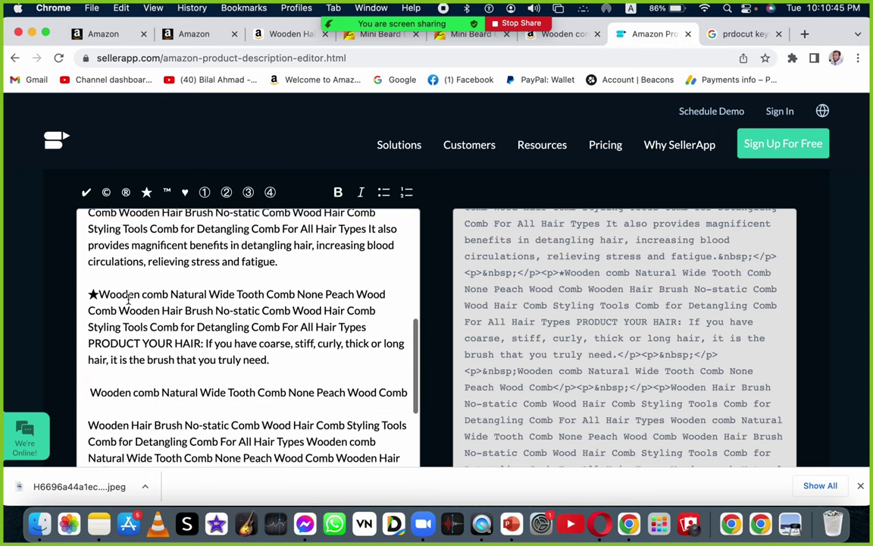
pyautogui.click(90, 370)
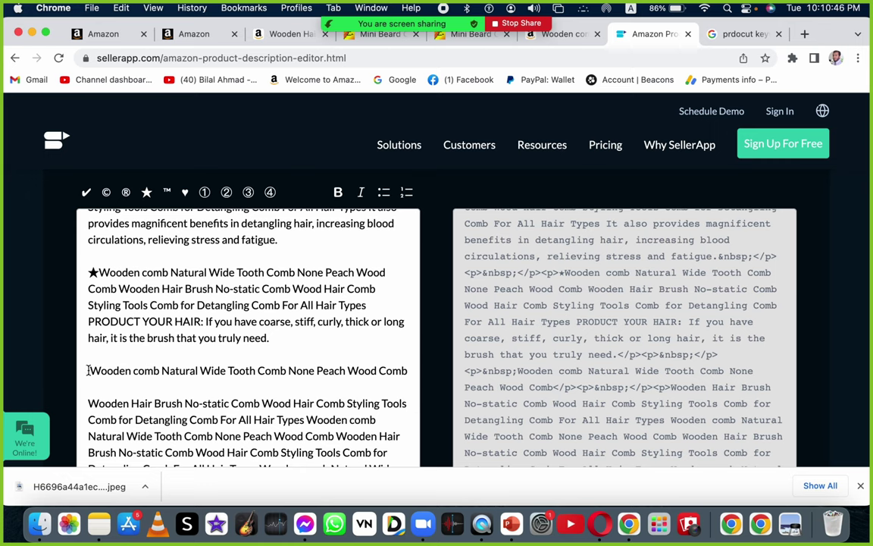
pyautogui.click(147, 192)
# Add star symbols before the last two paragraphs, beginning "Wooden Hair Brush No-static Comb" and "Wood Hair Comb Styling Tools"
pyautogui.scroll(-3, 103, 307)
pyautogui.scroll(-1, 103, 307)
pyautogui.click(89, 292)
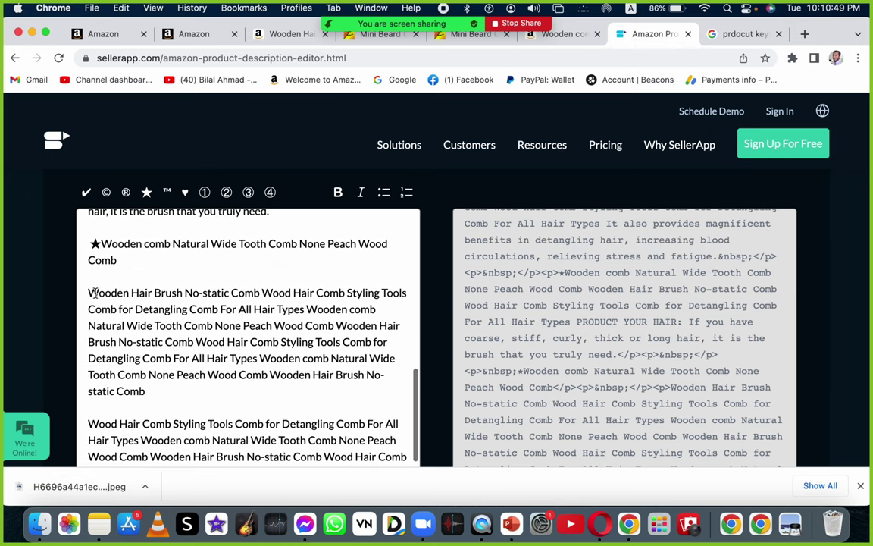
pyautogui.click(147, 192)
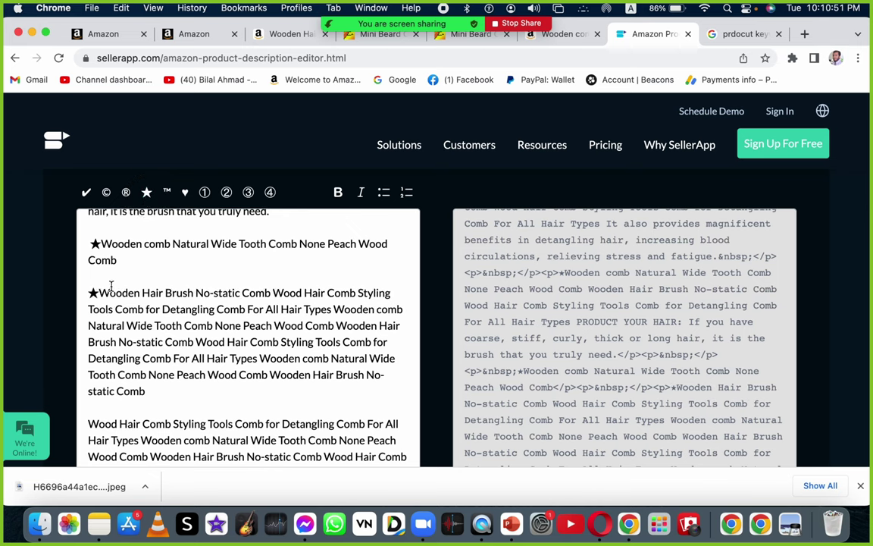
pyautogui.scroll(-2, 227, 318)
pyautogui.click(89, 372)
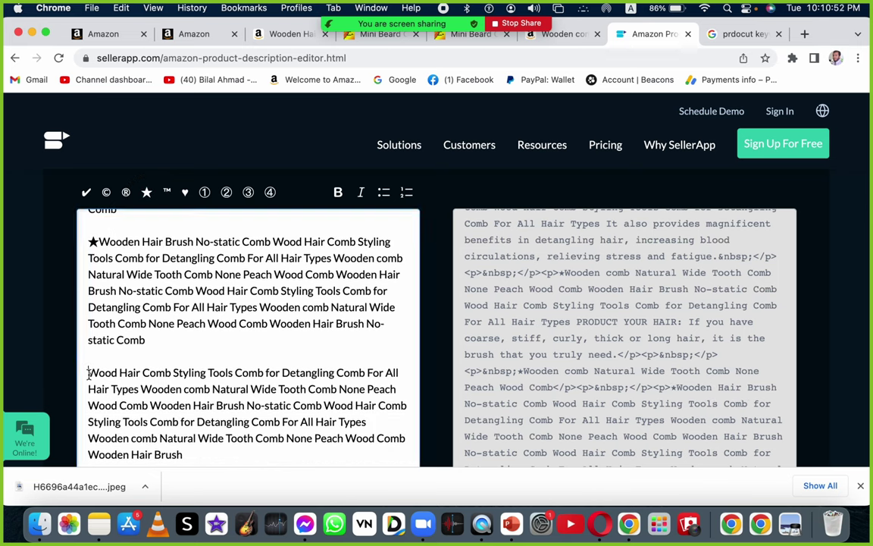
pyautogui.click(147, 194)
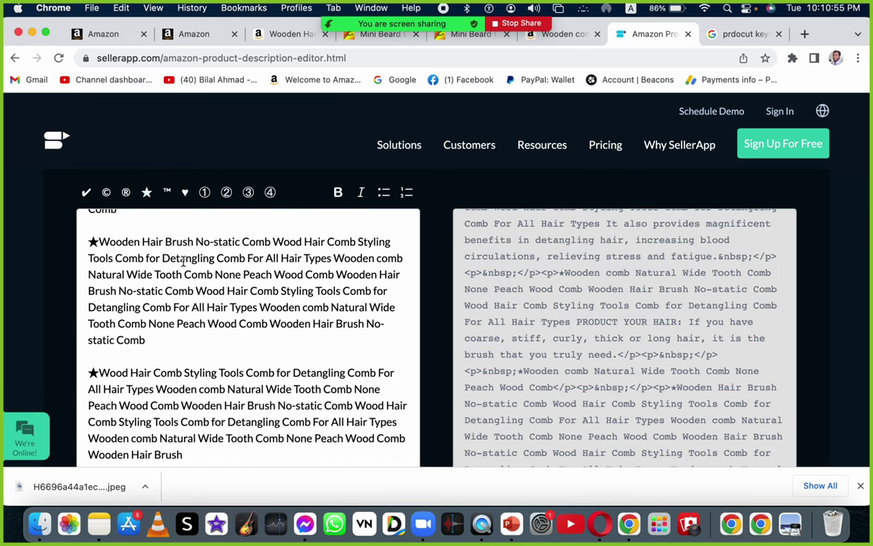
# Make "Evenly spaced teeth" bold in the first paragraph and check its strong tags in the generated HTML code
pyautogui.scroll(10, 157, 342)
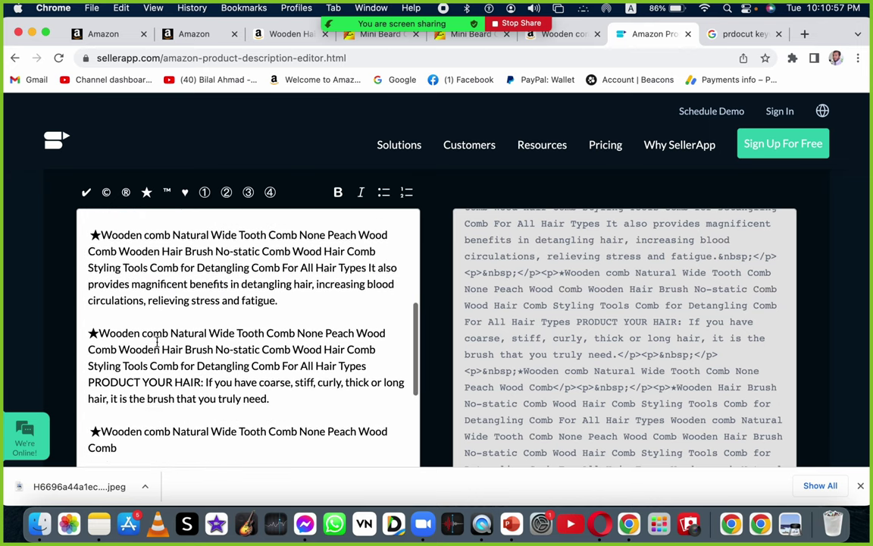
pyautogui.scroll(3, 157, 342)
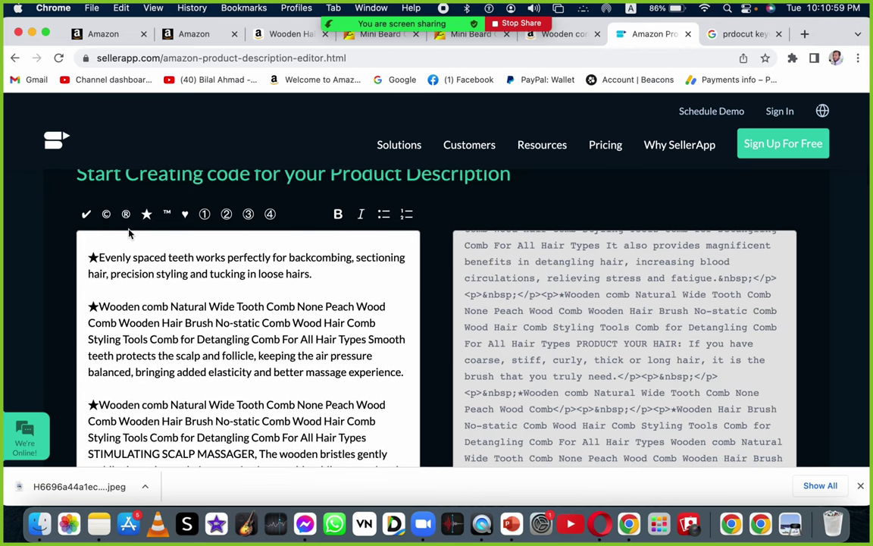
pyautogui.click(99, 257)
pyautogui.moveTo(144, 256); pyautogui.dragTo(194, 256)
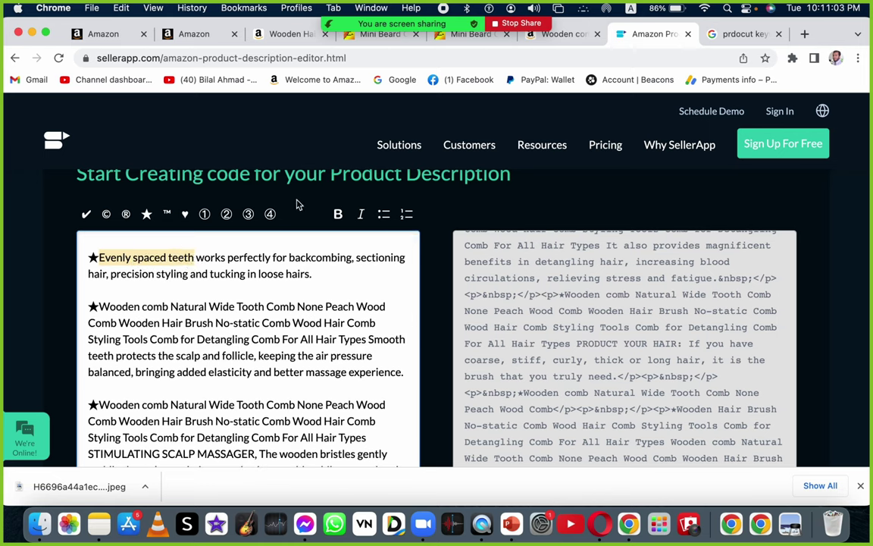
pyautogui.click(338, 215)
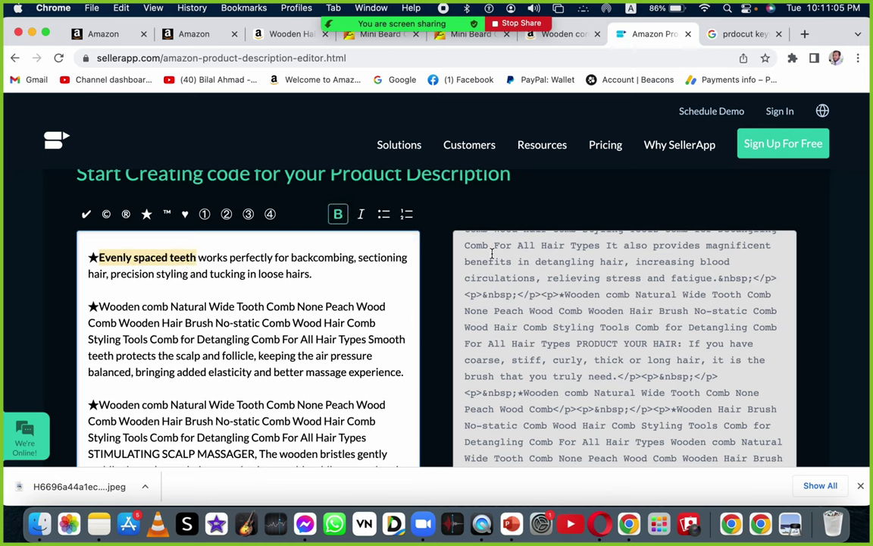
pyautogui.scroll(10, 515, 257)
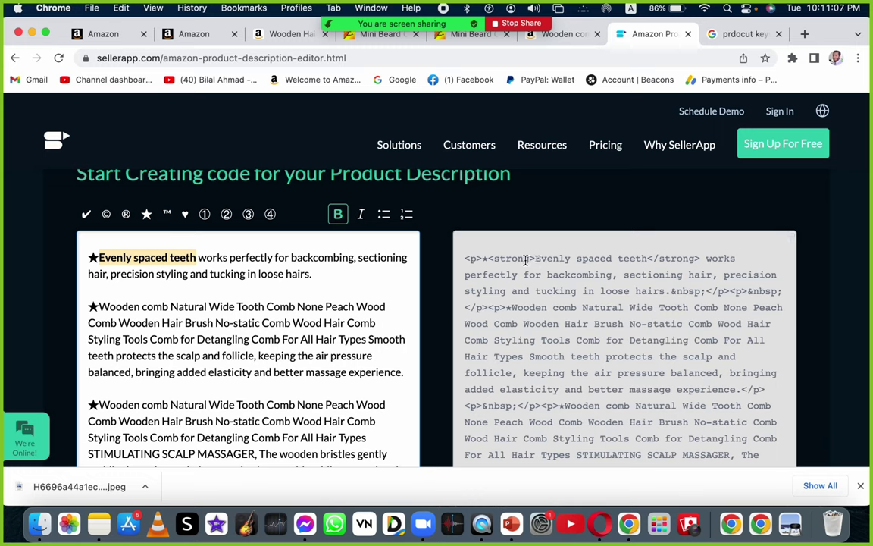
pyautogui.click(672, 257)
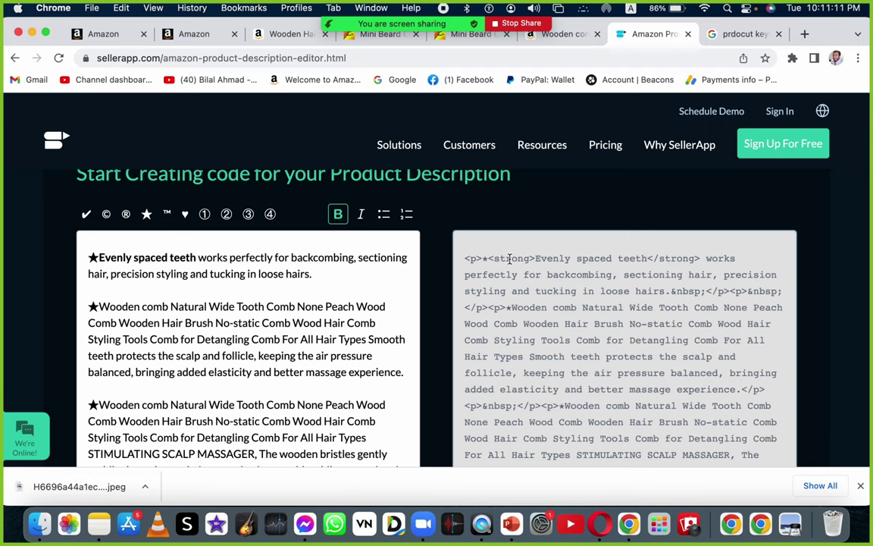
# Make "Wooden comb Natural" bold at the start of the second and third paragraphs
pyautogui.moveTo(99, 306); pyautogui.dragTo(206, 306)
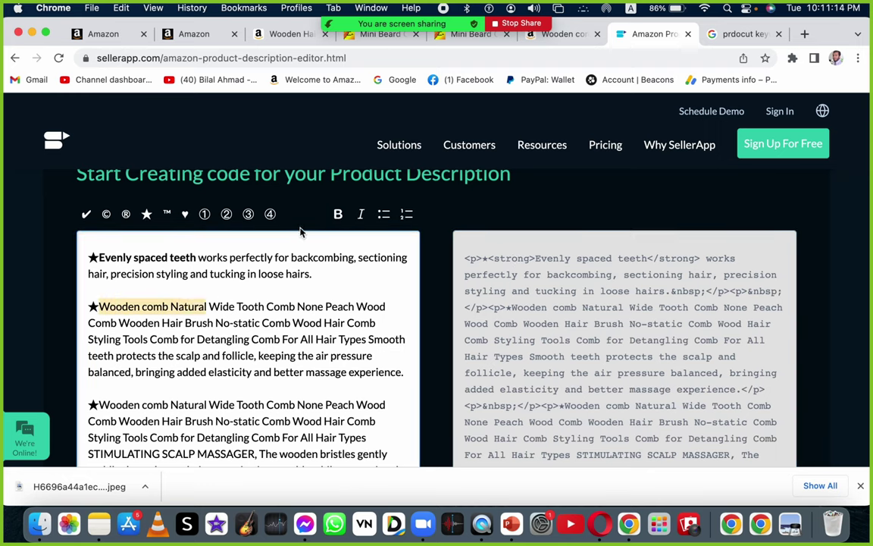
pyautogui.click(338, 215)
pyautogui.scroll(-2, 96, 319)
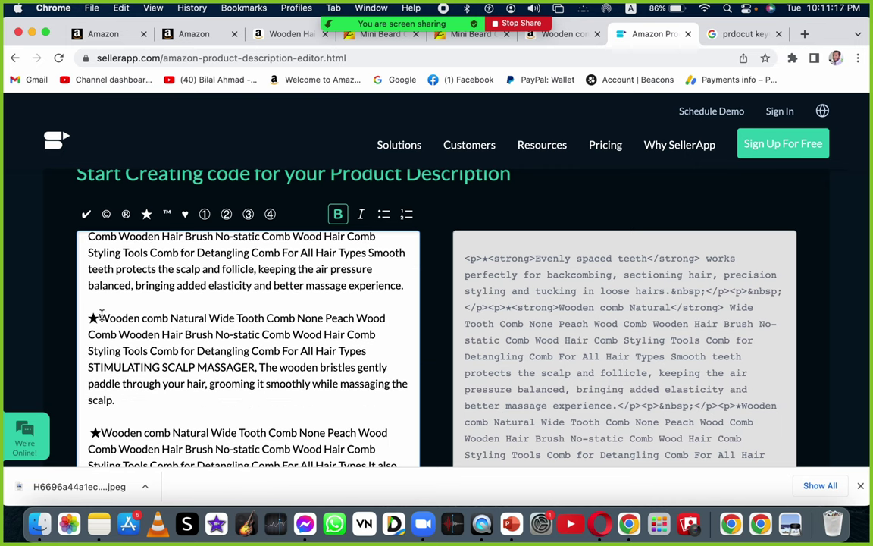
pyautogui.moveTo(100, 316); pyautogui.dragTo(206, 319)
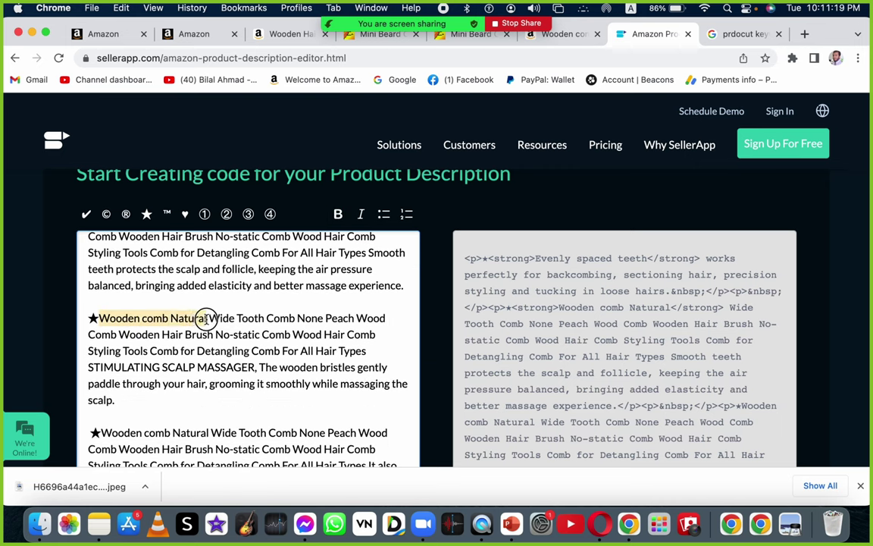
pyautogui.click(338, 214)
# Make "Wooden comb Natural" bold in the "PRODUCT YOUR HAIR" paragraph and admit the waiting participant to the meeting
pyautogui.scroll(-3, 211, 348)
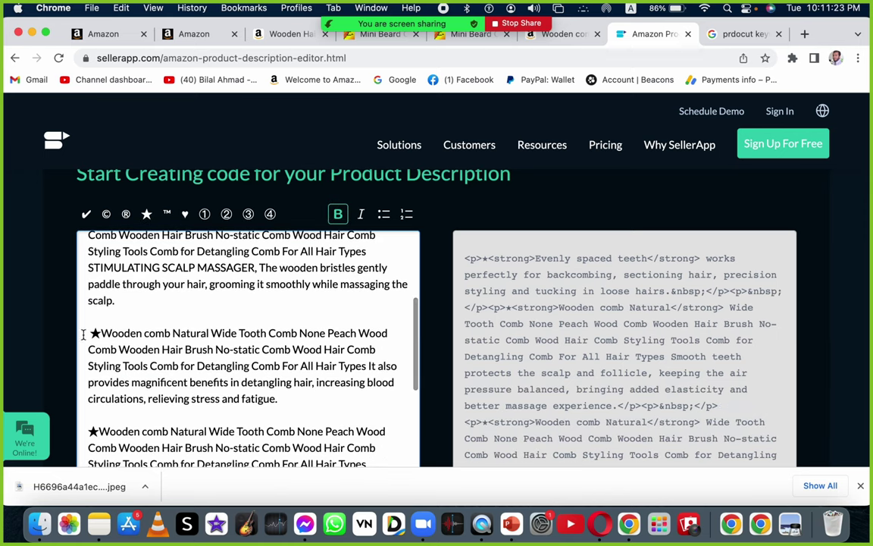
pyautogui.moveTo(103, 333); pyautogui.dragTo(211, 333)
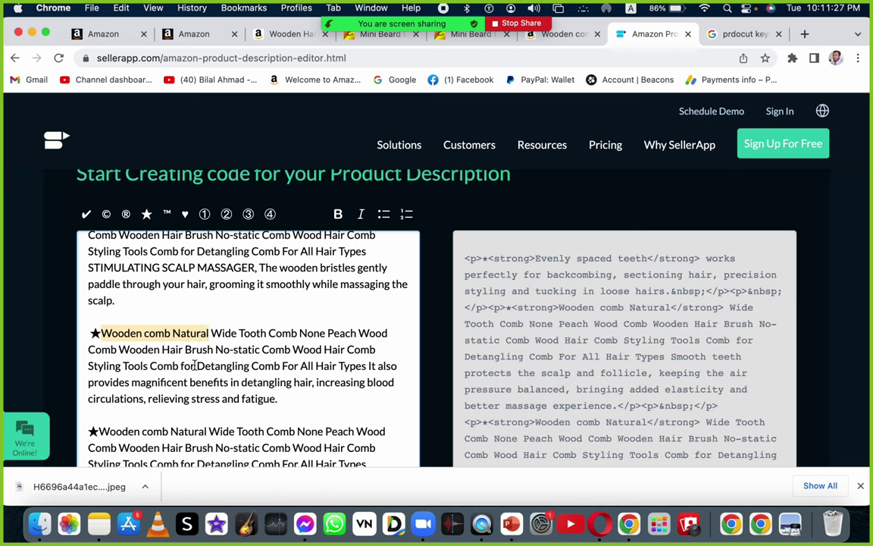
pyautogui.scroll(-3, 196, 365)
pyautogui.moveTo(94, 312); pyautogui.dragTo(208, 311)
pyautogui.scroll(-1, 208, 315)
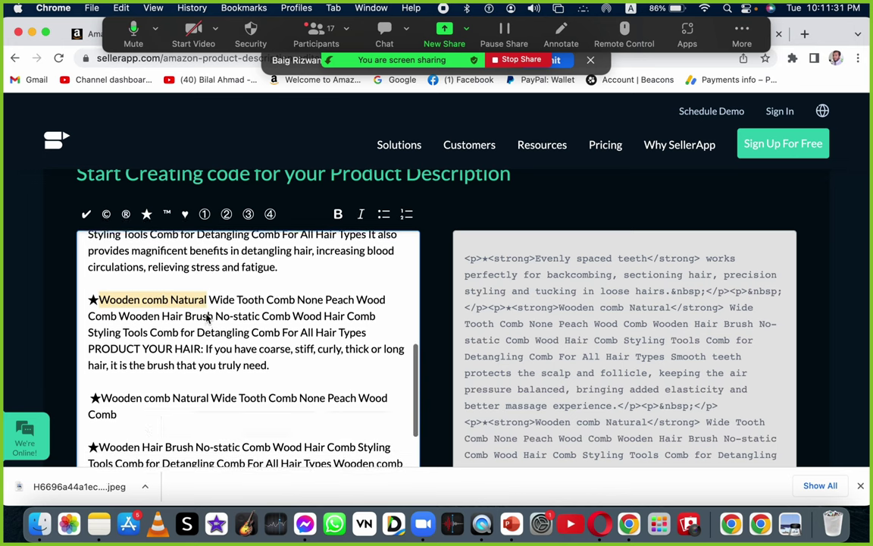
pyautogui.scroll(3, 209, 315)
pyautogui.click(337, 213)
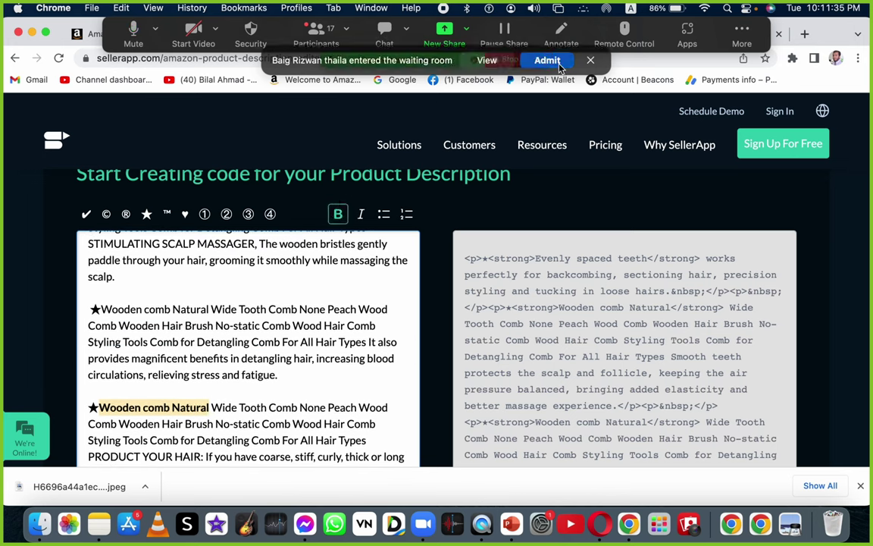
pyautogui.click(545, 60)
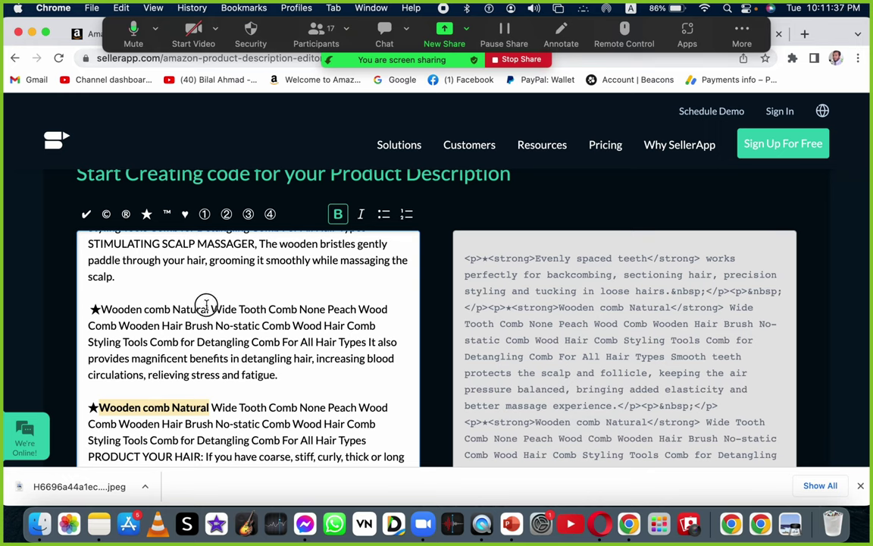
# Bold "Wooden comb Natural" in the "It also provides magnificent benefits" paragraph and in the short line after "PRODUCT YOUR HAIR"
pyautogui.moveTo(209, 308); pyautogui.dragTo(106, 308)
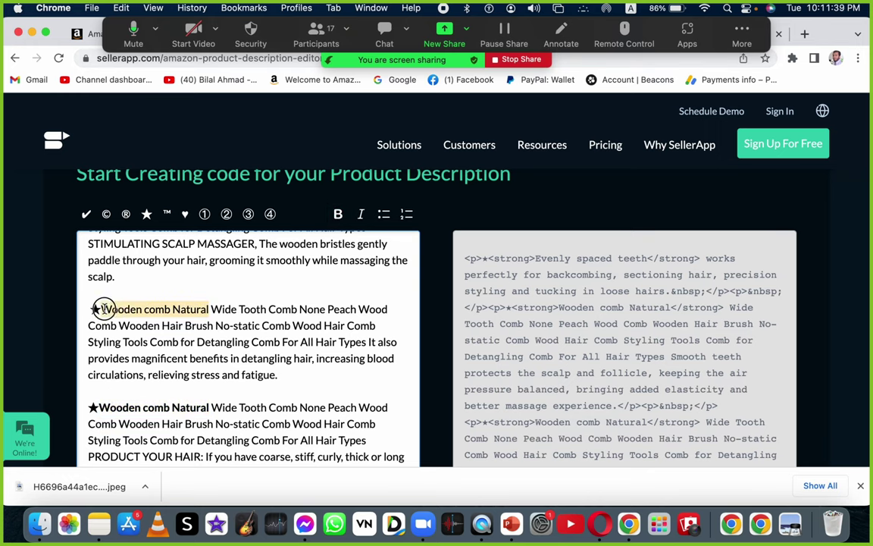
pyautogui.click(338, 214)
pyautogui.scroll(-5, 306, 257)
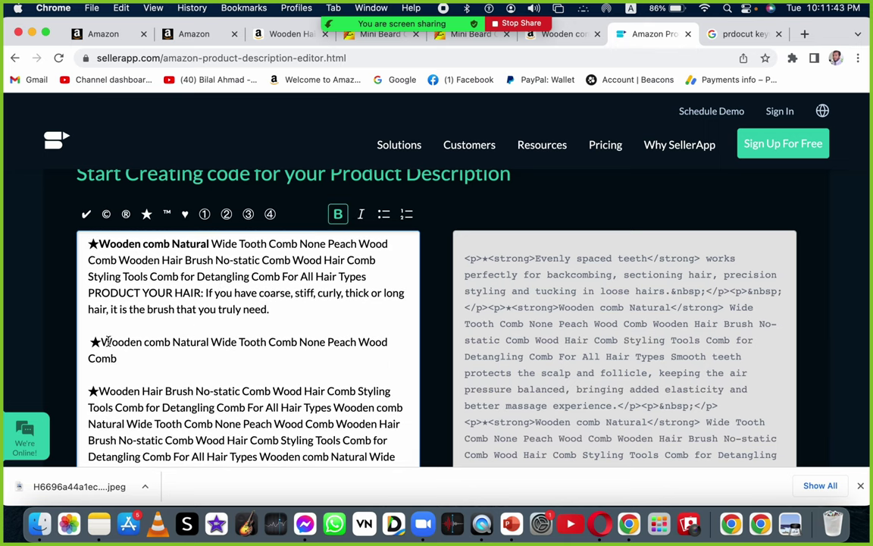
pyautogui.moveTo(100, 342); pyautogui.dragTo(209, 341)
pyautogui.click(338, 214)
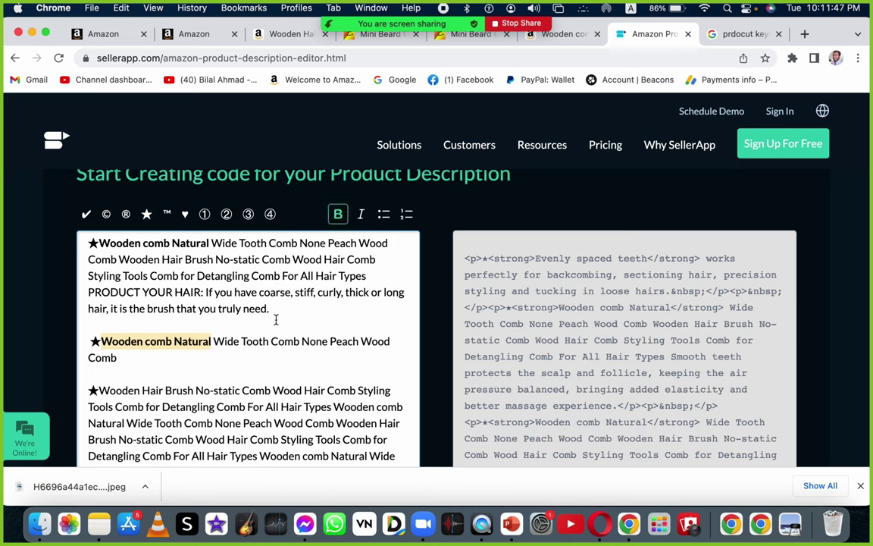
# Bold the opening words "Wooden Hair Brush" and "Wood Hair Comb Styling" of the last two paragraphs, without italics
pyautogui.scroll(-3, 275, 318)
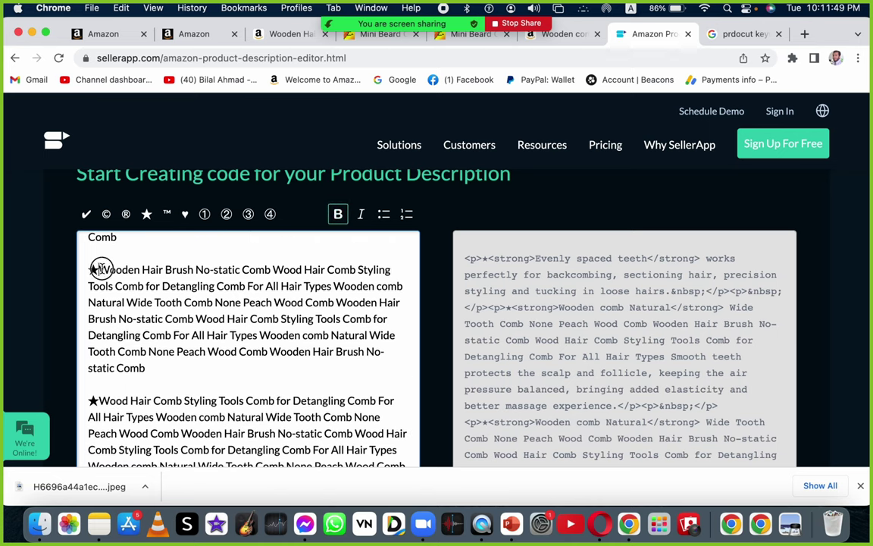
pyautogui.moveTo(98, 270); pyautogui.dragTo(193, 270)
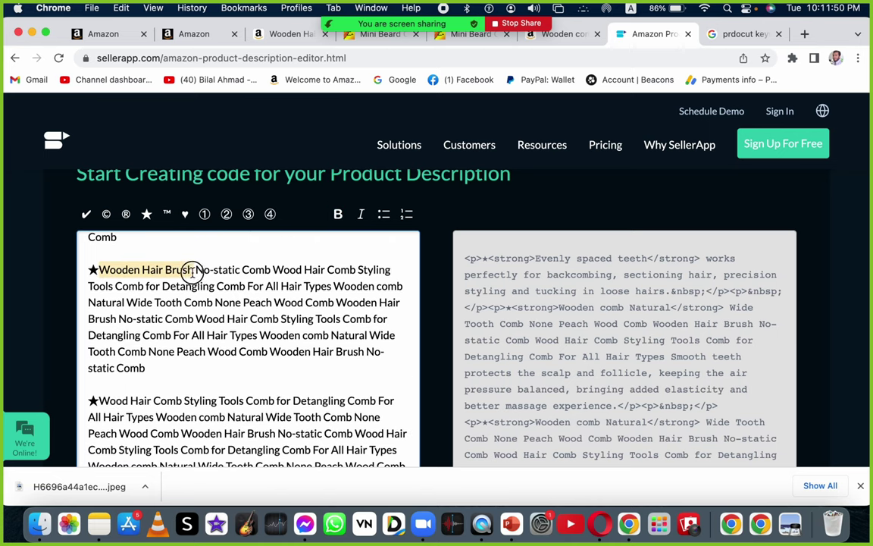
pyautogui.click(338, 214)
pyautogui.click(361, 218)
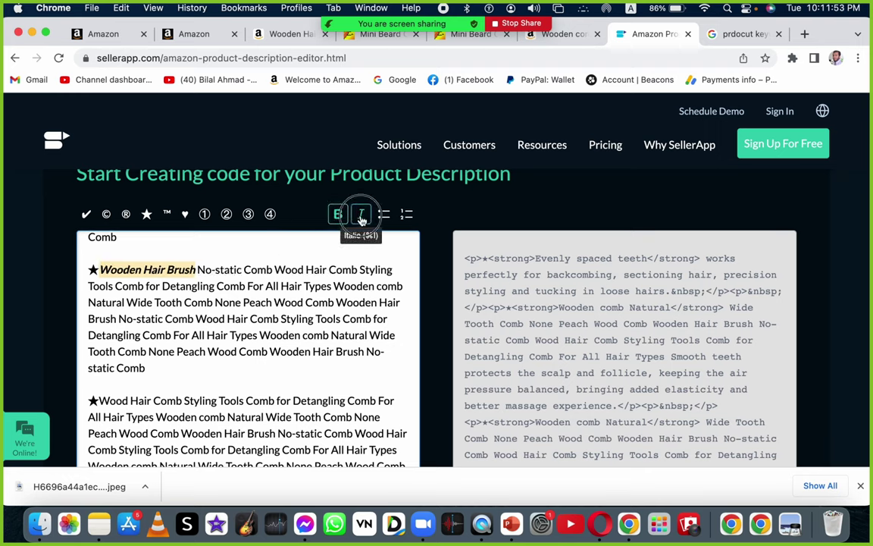
pyautogui.click(361, 217)
pyautogui.scroll(-1, 220, 356)
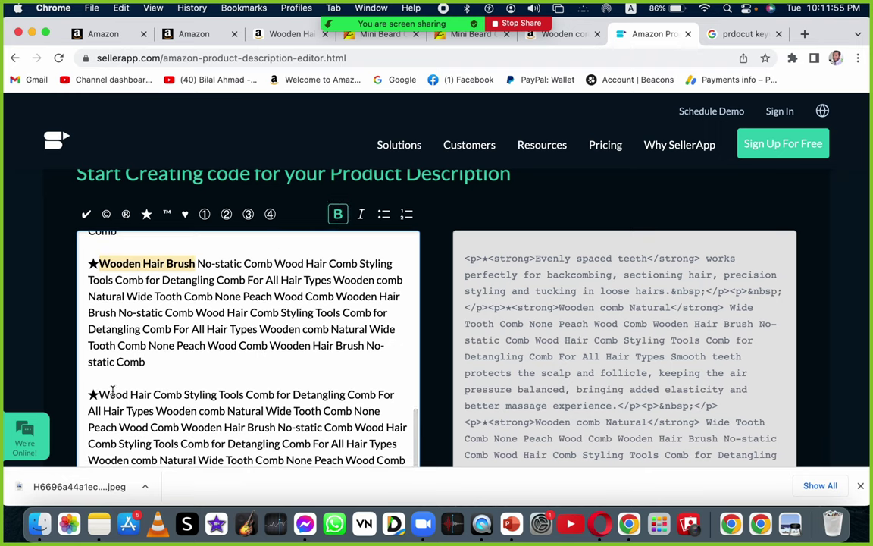
pyautogui.moveTo(97, 395); pyautogui.dragTo(215, 394)
pyautogui.click(338, 214)
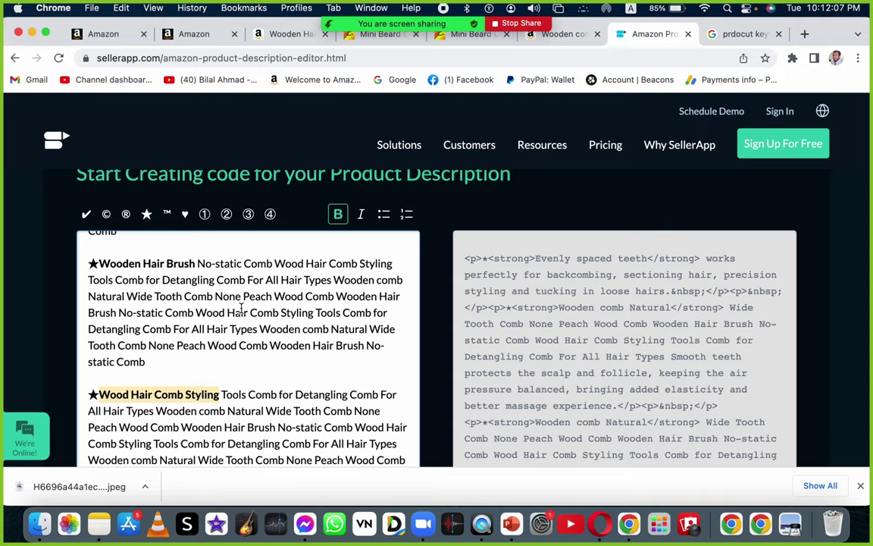
# Mute the participant whose microphone is on in the Zoom meeting and close the participant list
pyautogui.scroll(-10, 239, 306)
pyautogui.scroll(15, 241, 309)
pyautogui.scroll(-8, 240, 307)
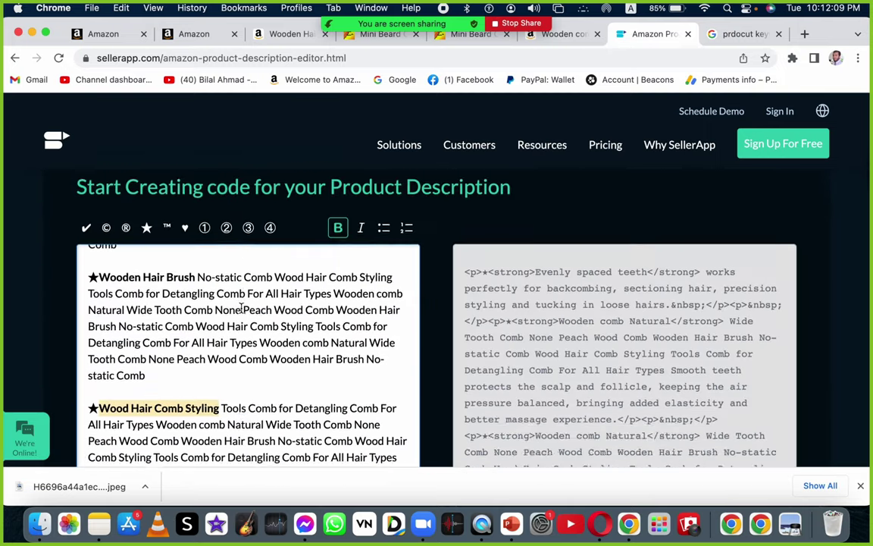
pyautogui.scroll(2, 241, 307)
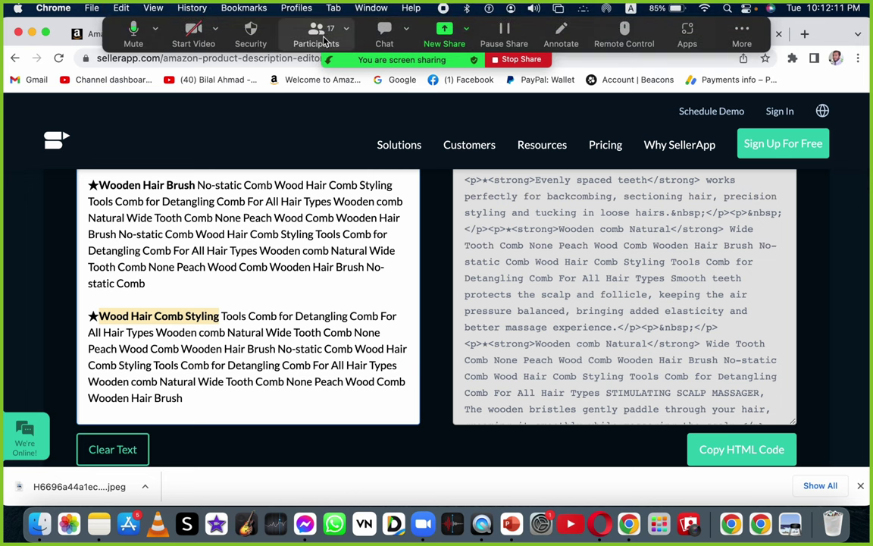
pyautogui.click(316, 34)
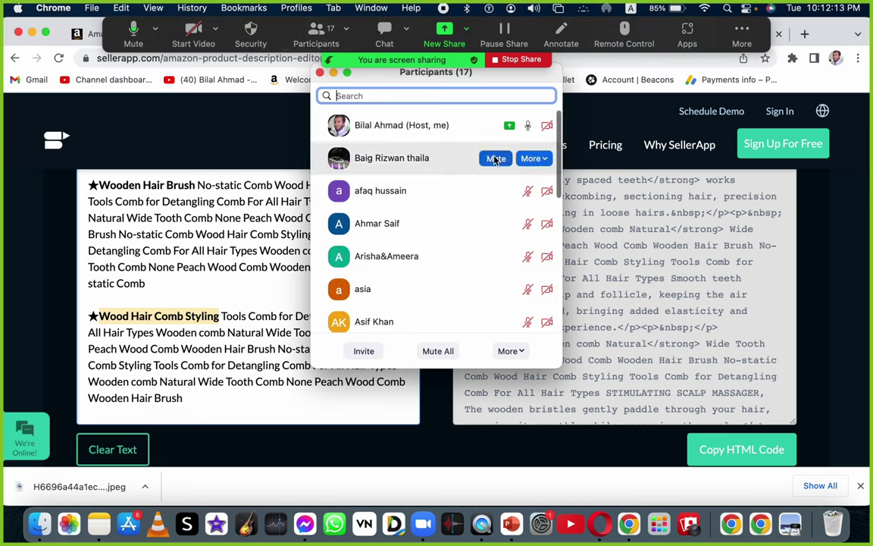
pyautogui.click(495, 158)
pyautogui.click(322, 38)
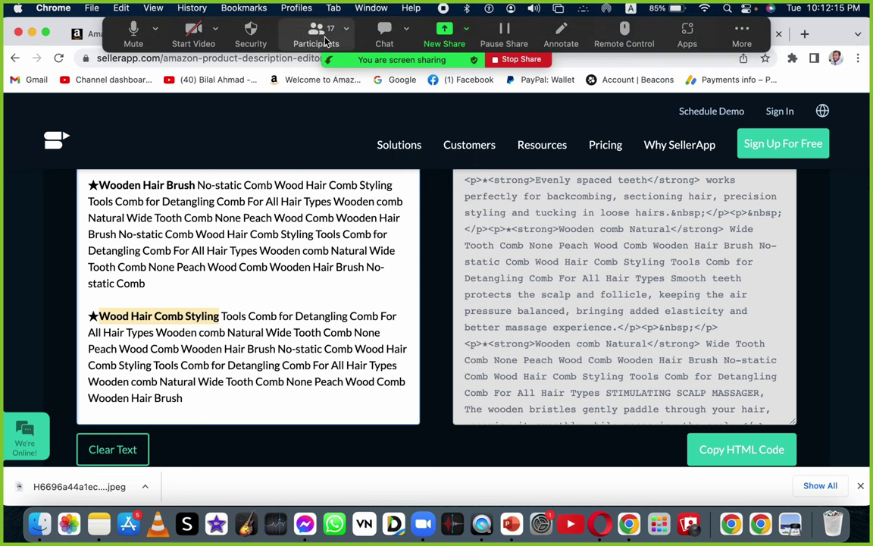
# Review the star-bulleted paragraphs with bold openings and copy the generated HTML code of the description
pyautogui.scroll(-1, 118, 345)
pyautogui.scroll(3, 120, 339)
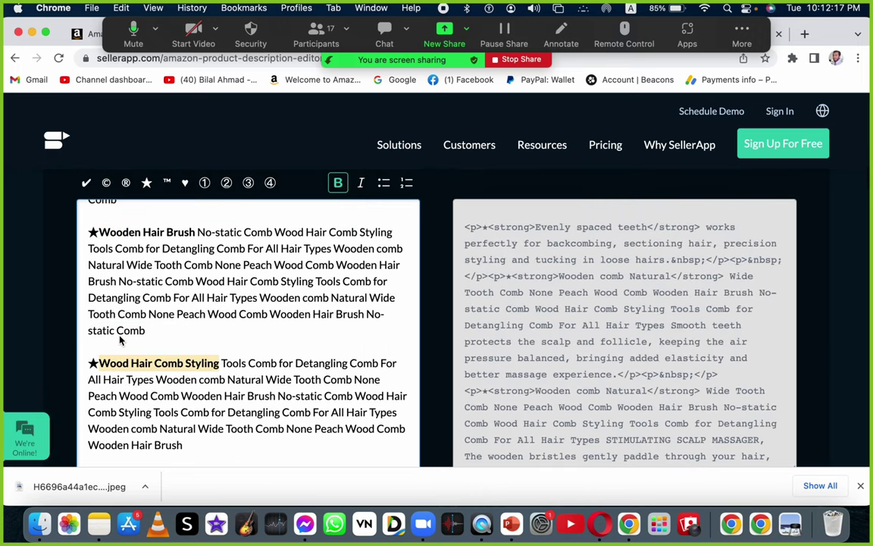
pyautogui.scroll(10, 150, 309)
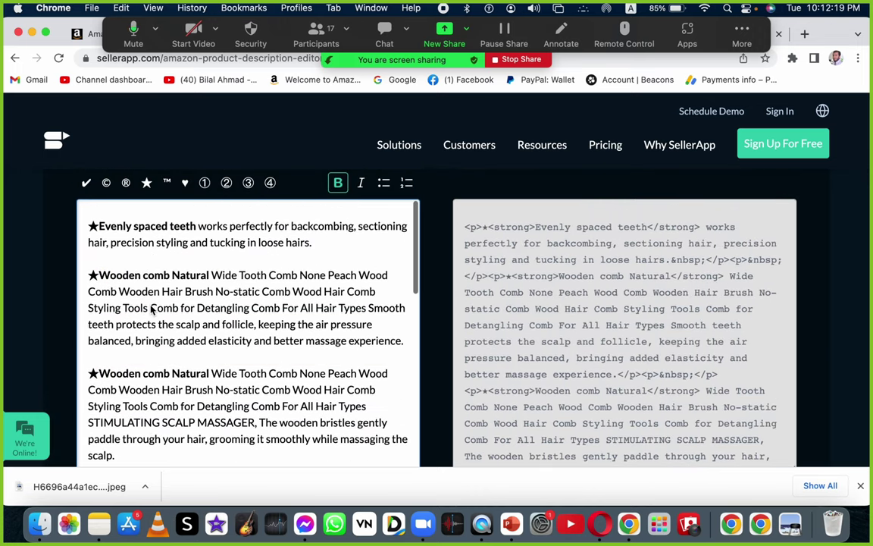
pyautogui.scroll(-10, 151, 309)
pyautogui.scroll(10, 151, 309)
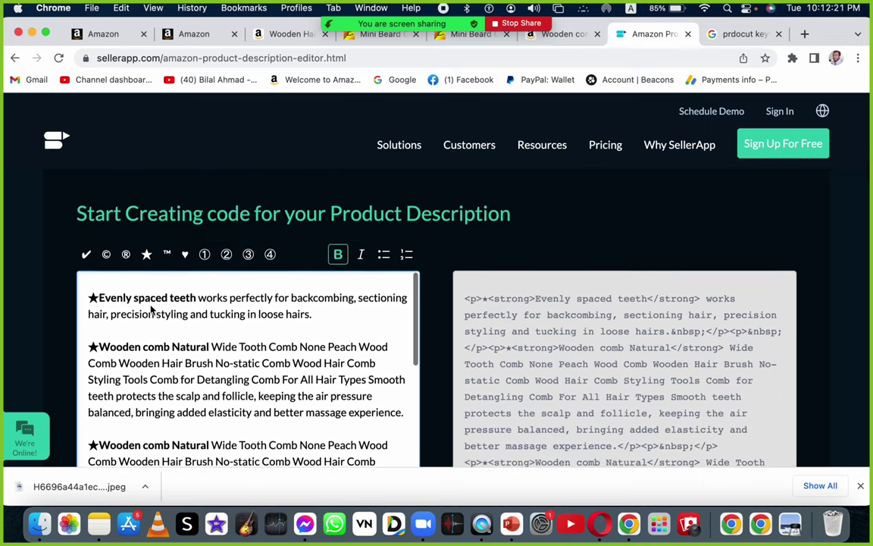
pyautogui.scroll(-8, 150, 309)
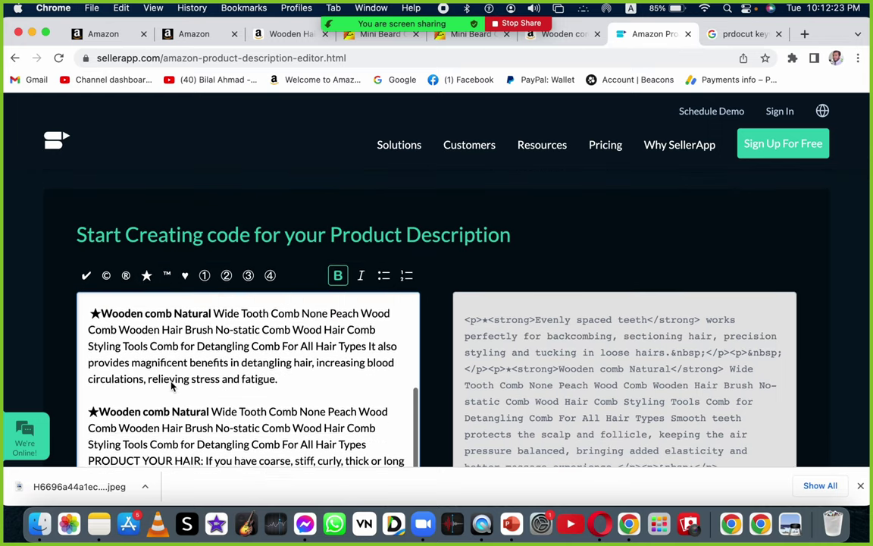
pyautogui.scroll(-5, 304, 184)
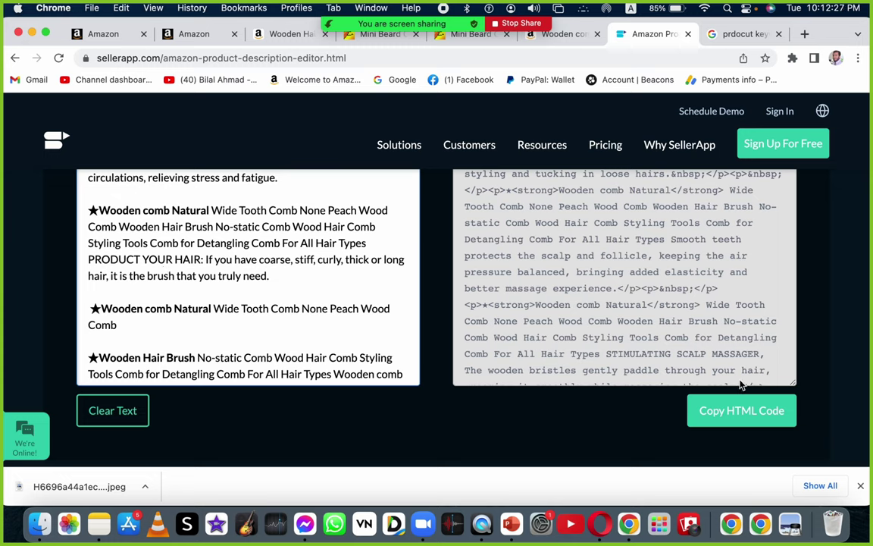
pyautogui.click(743, 417)
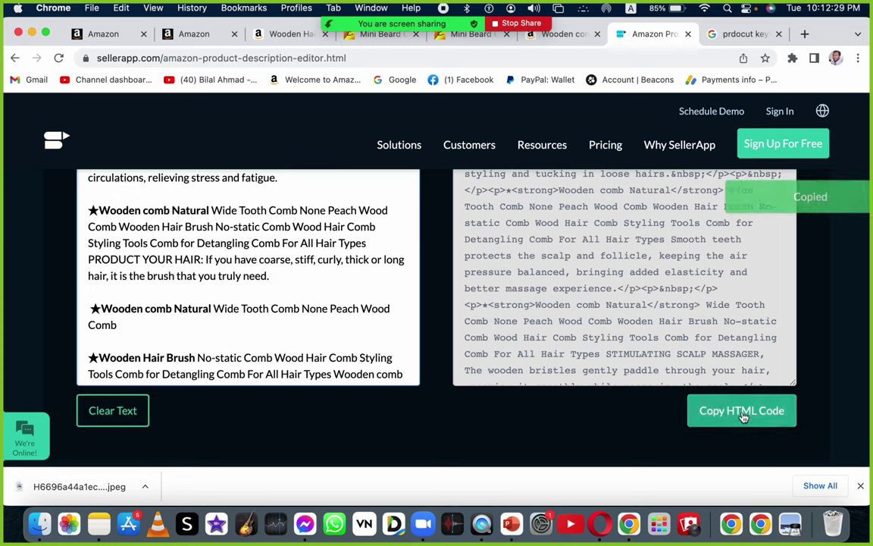
# Replace the whole Product Description text in the Amazon Seller Central listing with the copied HTML code
pyautogui.click(89, 33)
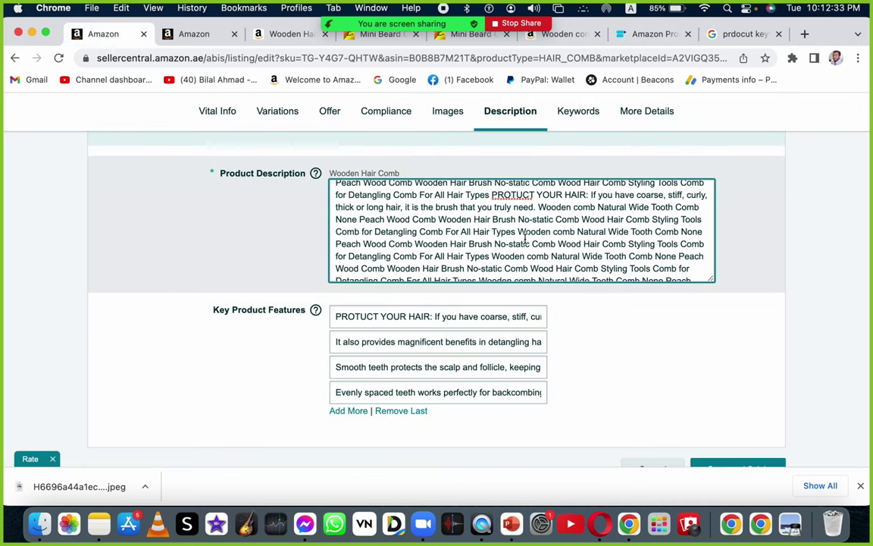
pyautogui.press('super+a')
pyautogui.press('BackSpace')
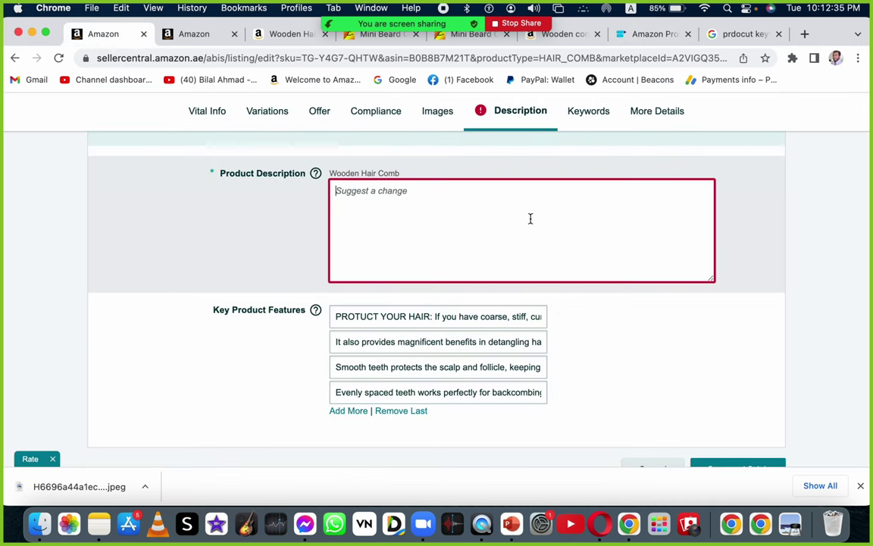
pyautogui.press('super+v')
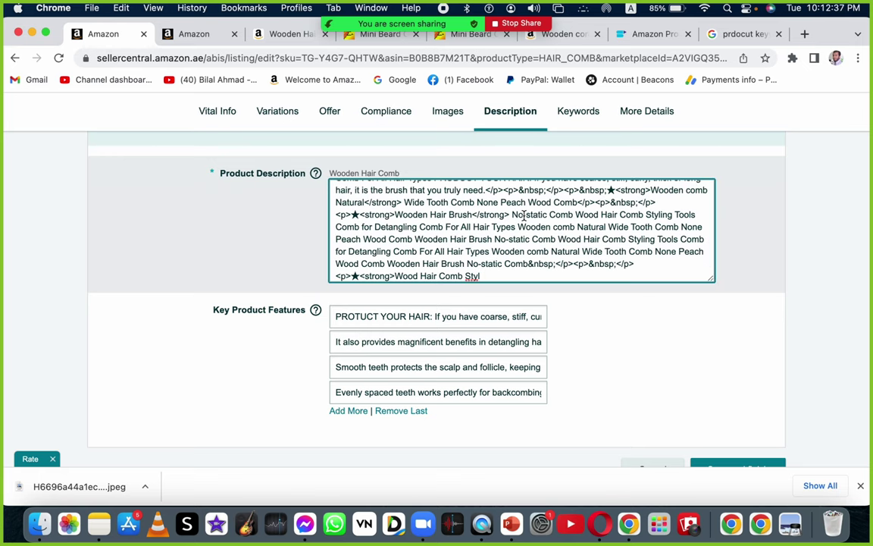
# Look at the live Wooden Hair Comb product page and examine how the pasted HTML in the listing's Product Description ends
pyautogui.scroll(-5, 617, 331)
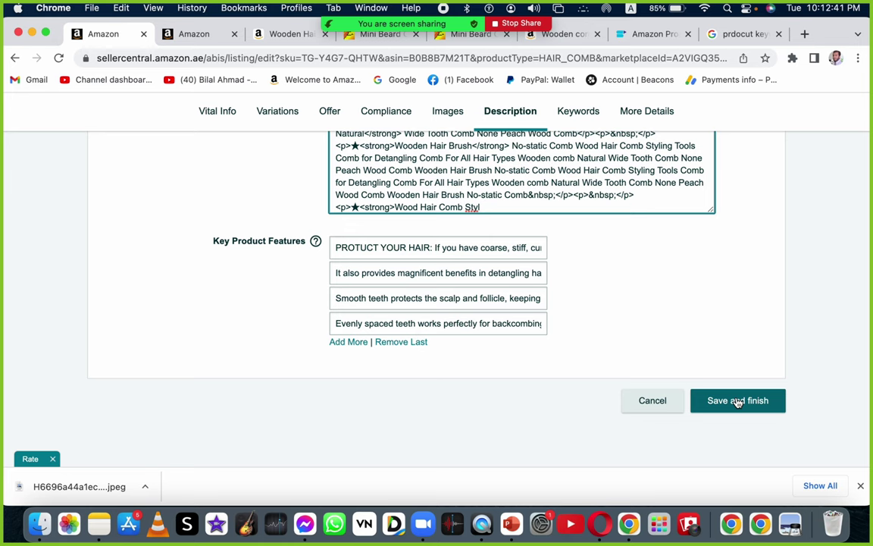
pyautogui.click(292, 33)
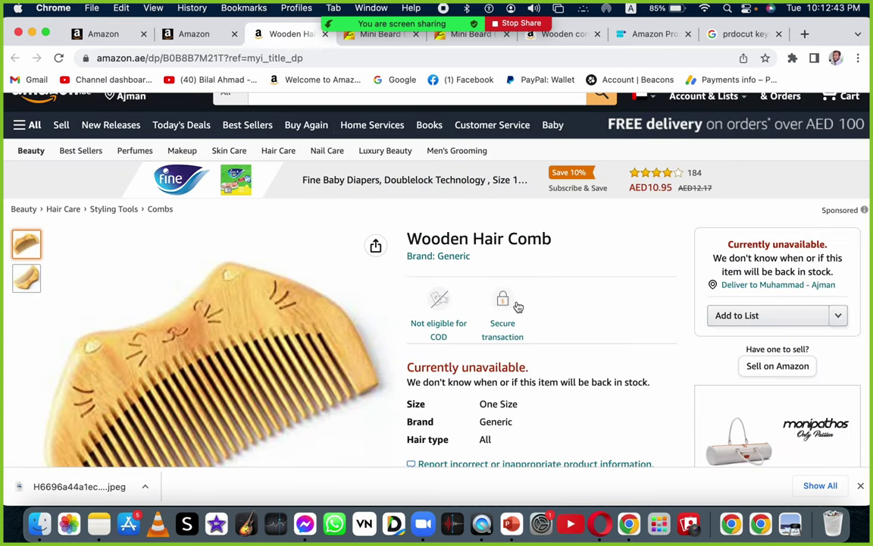
pyautogui.click(127, 34)
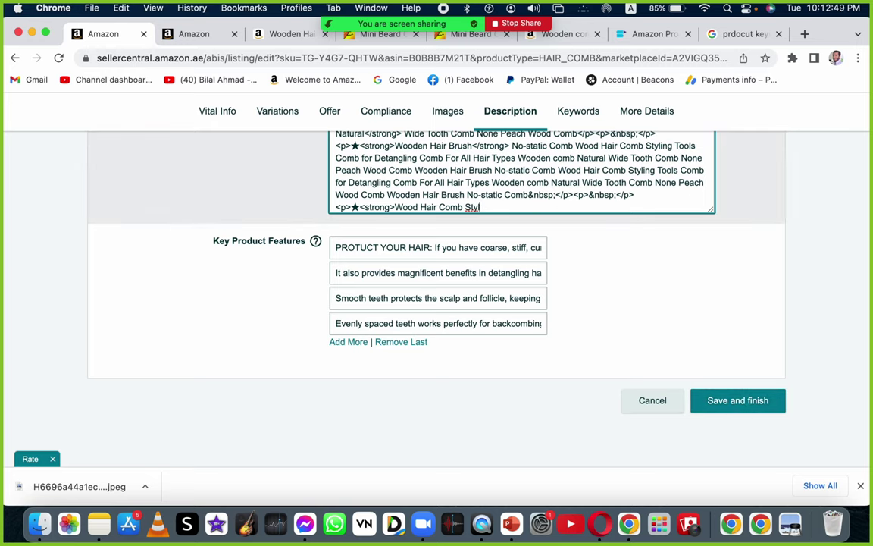
pyautogui.scroll(10, 521, 171)
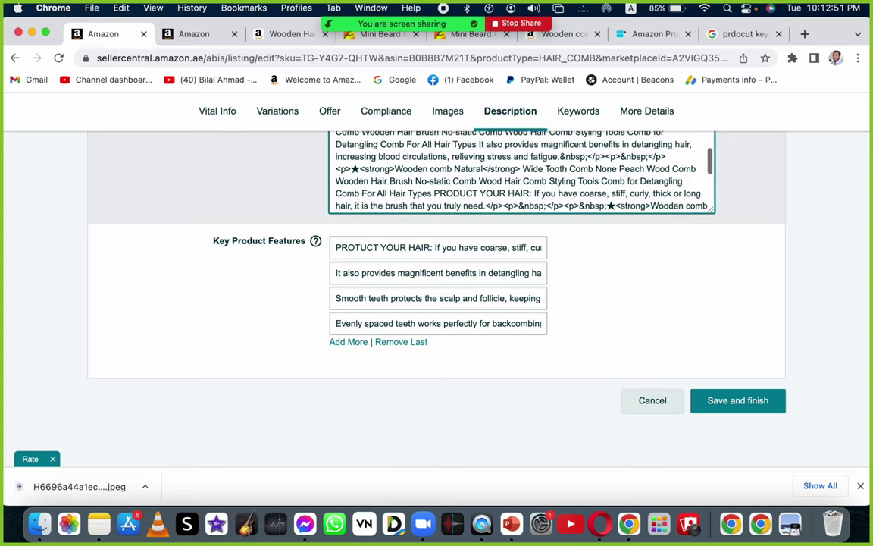
pyautogui.scroll(-10, 521, 170)
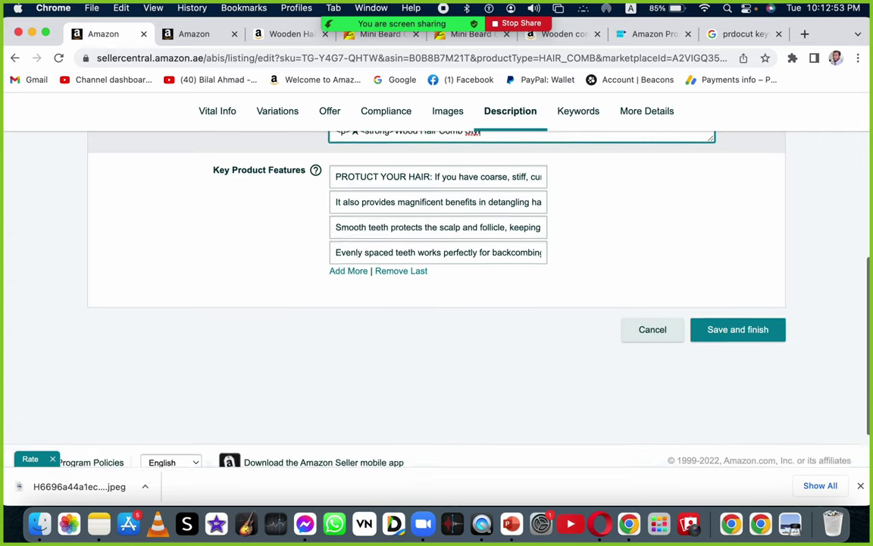
pyautogui.scroll(5, 435, 265)
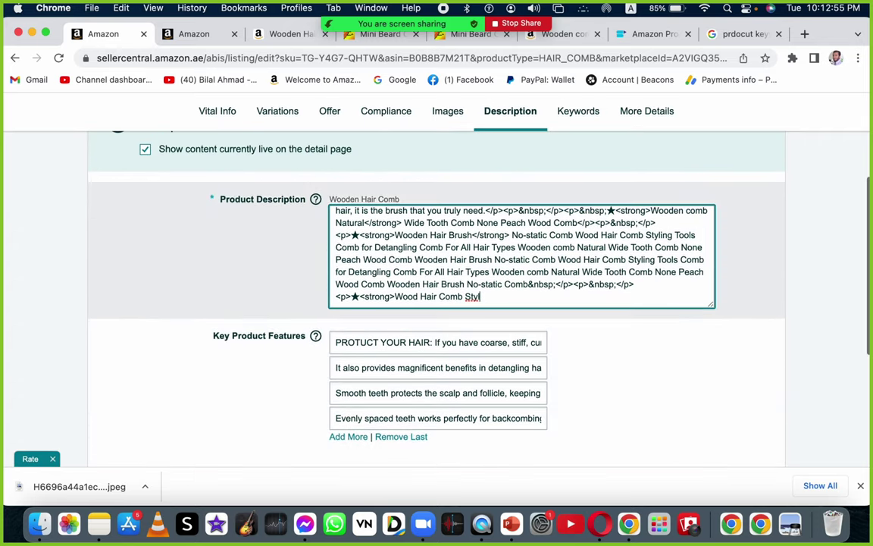
pyautogui.scroll(10, 527, 239)
pyautogui.scroll(-10, 528, 239)
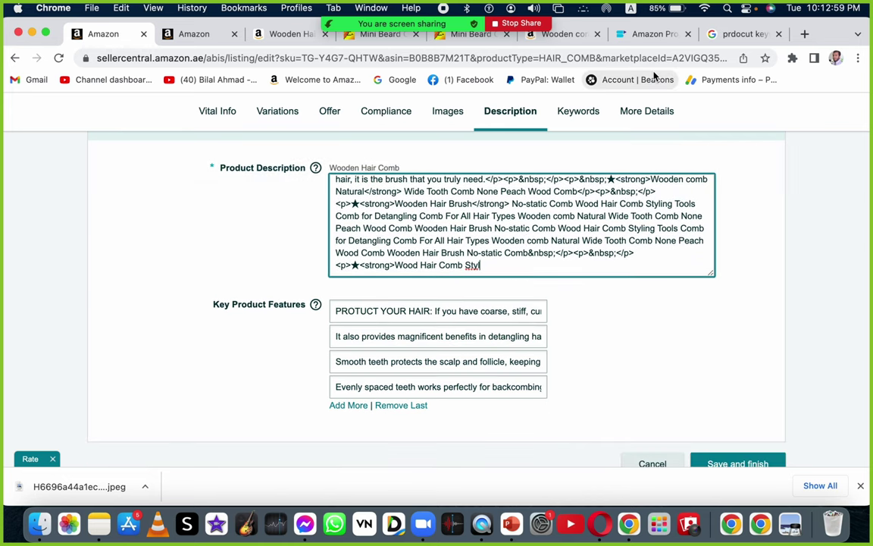
# Delete the short "Wooden comb Natural Wide Tooth Comb None Peach Wood Comb" paragraph and its blank line in the SellerApp editor
pyautogui.click(637, 34)
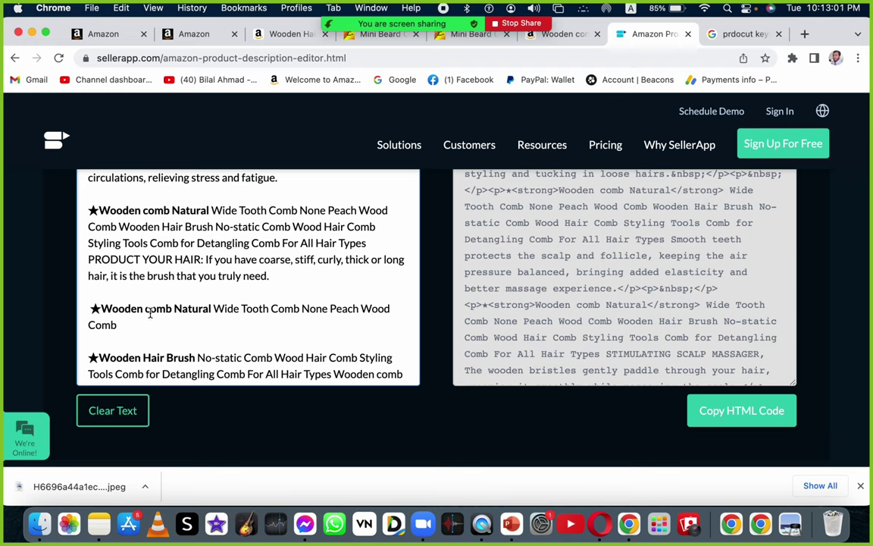
pyautogui.moveTo(130, 322); pyautogui.dragTo(86, 307)
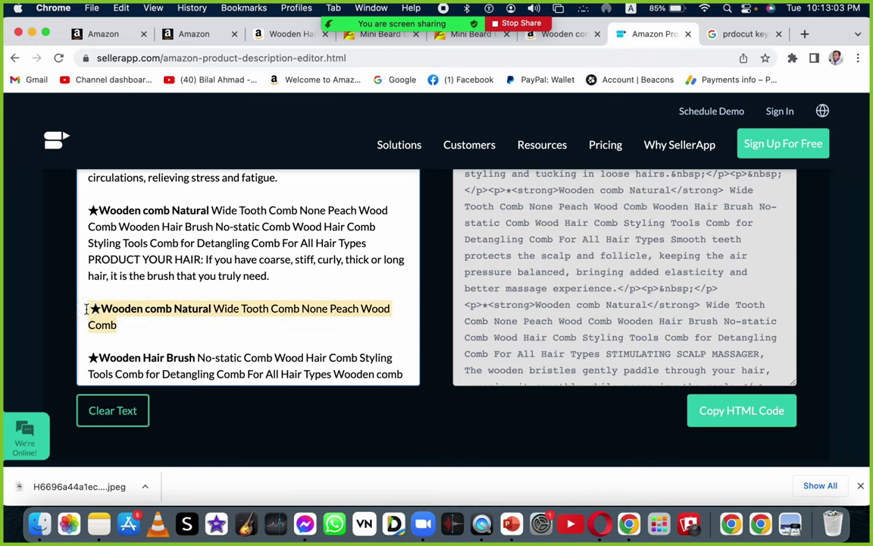
pyautogui.press('BackSpace')
pyautogui.press('BackSpace')
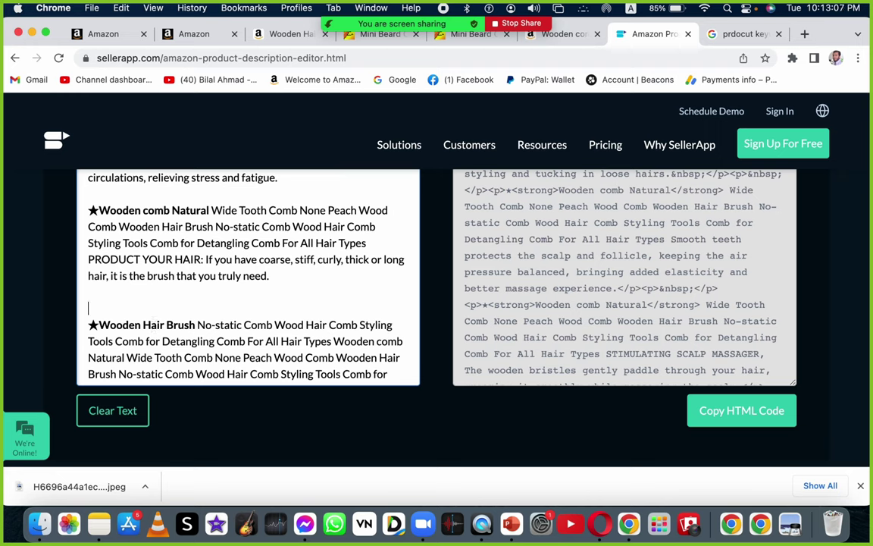
pyautogui.press('BackSpace')
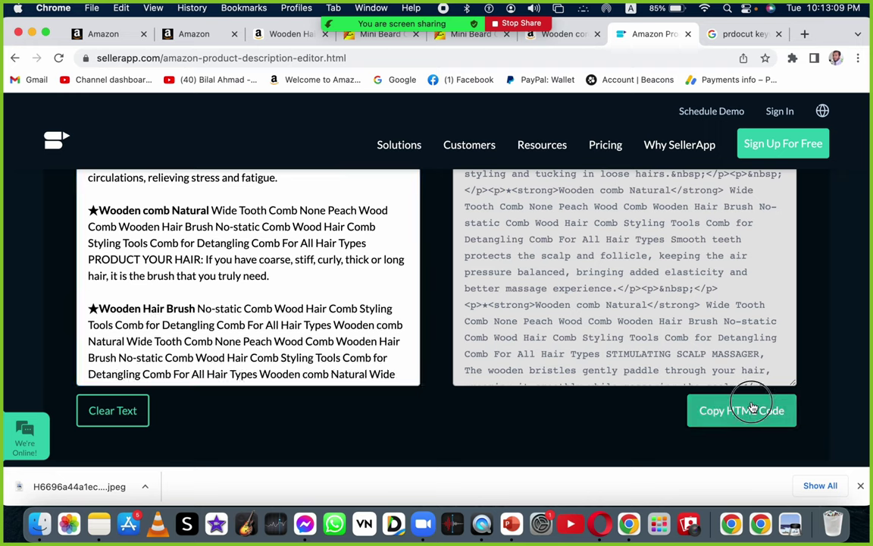
# Copy the shortened description's HTML code and replace the listing's Product Description in Seller Central with it
pyautogui.click(727, 410)
pyautogui.click(94, 34)
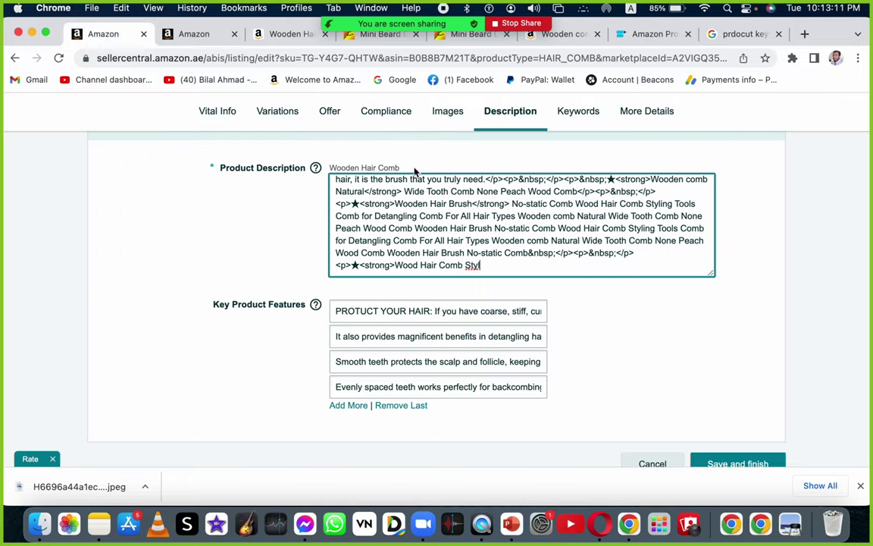
pyautogui.press('super+a')
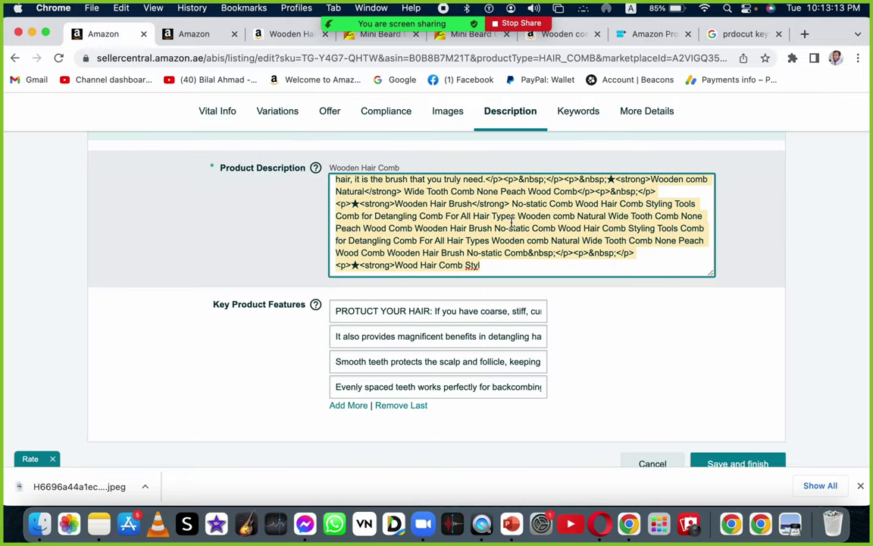
pyautogui.press('super+v')
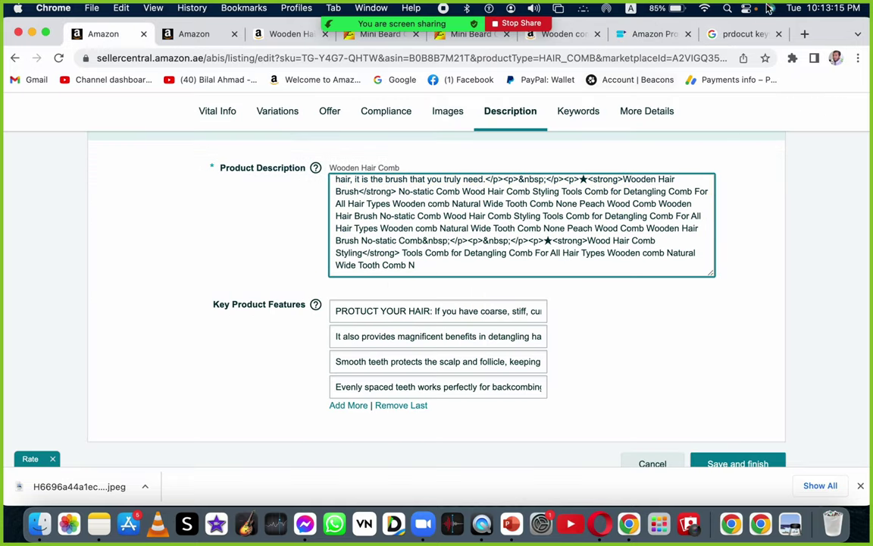
# Return to the SellerApp editor, inspect the end of the last paragraph and copy the complete HTML code again
pyautogui.click(653, 33)
pyautogui.scroll(-10, 280, 322)
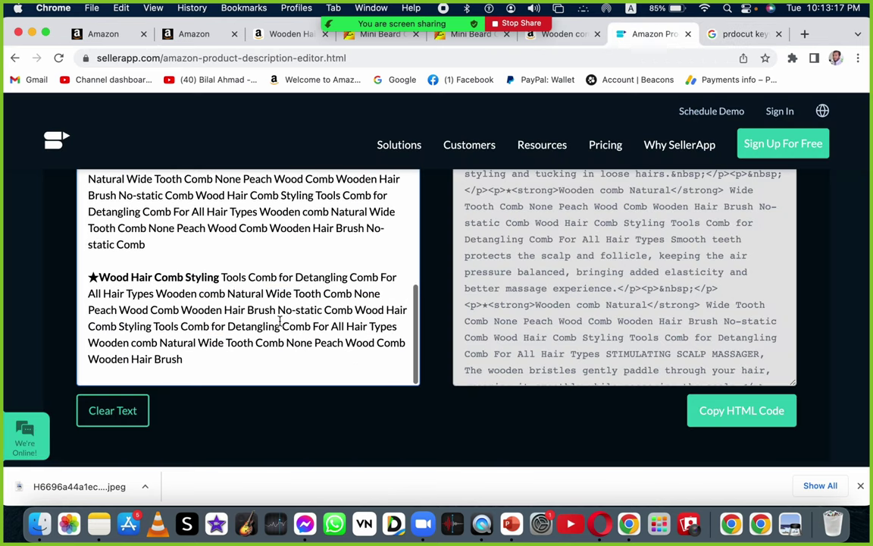
pyautogui.click(214, 300)
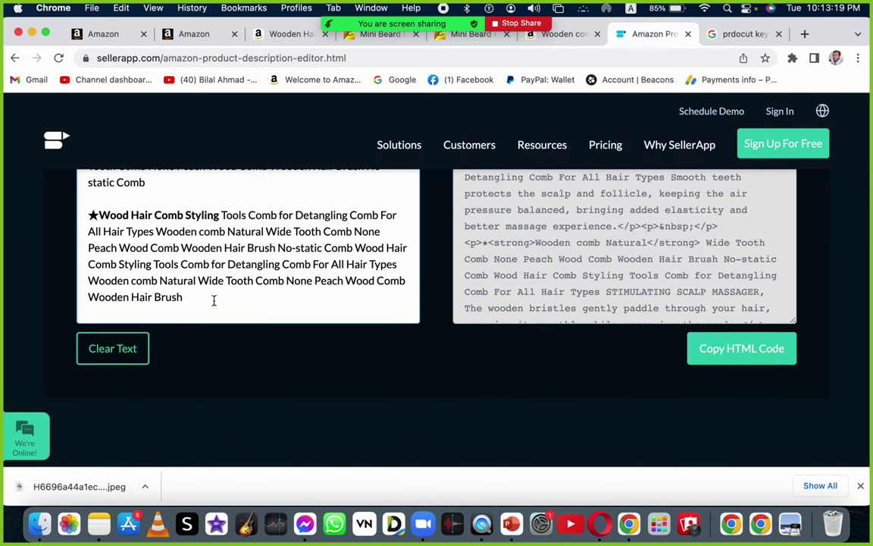
pyautogui.press('super+a')
pyautogui.scroll(-15, 730, 288)
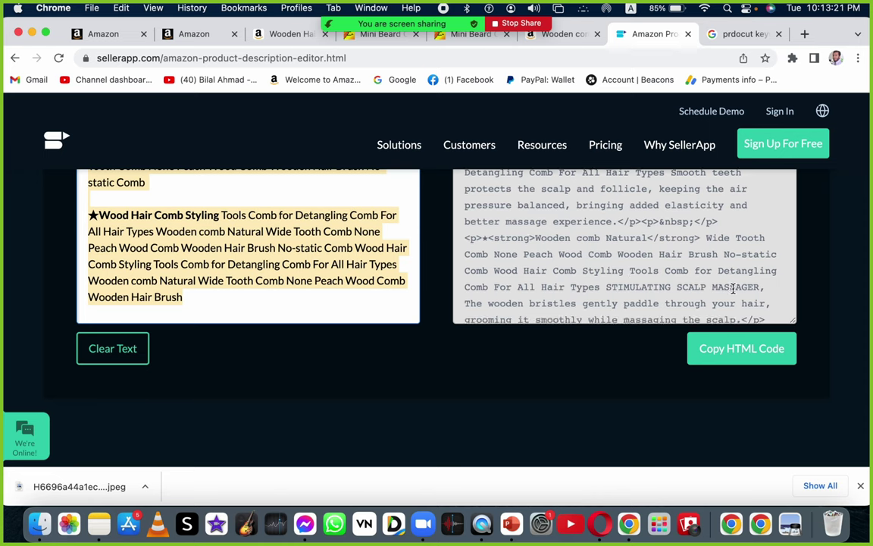
pyautogui.click(727, 350)
pyautogui.press('super+a')
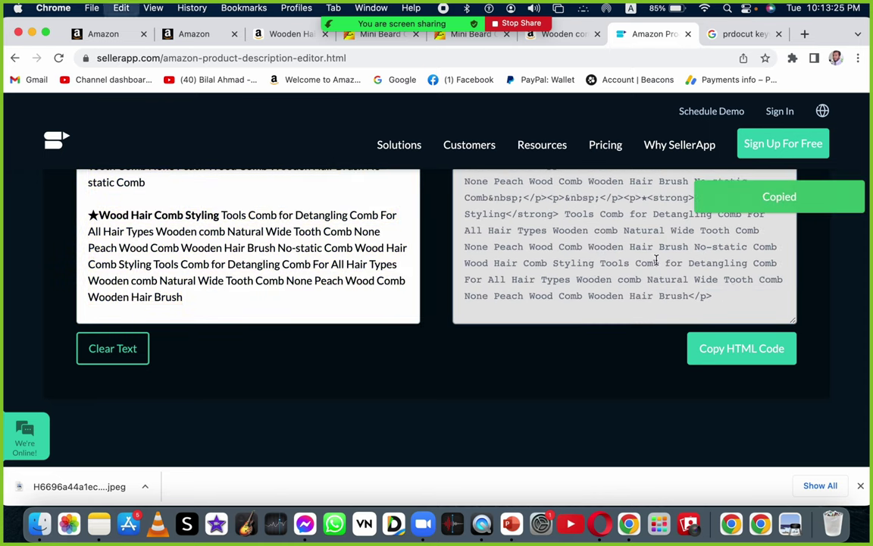
# Compare the end of the listing's Product Description with the "Wood Hair Comb Styling" paragraph in the SellerApp editor
pyautogui.click(95, 38)
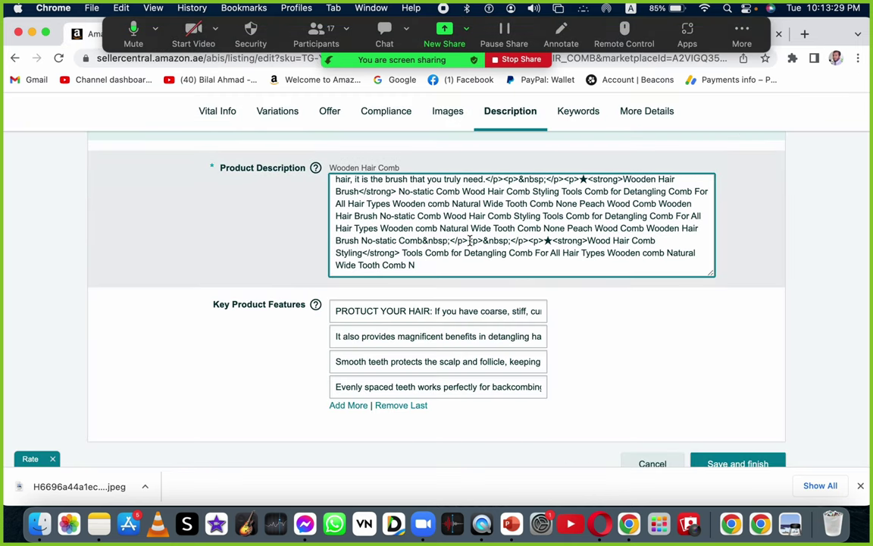
pyautogui.click(470, 240)
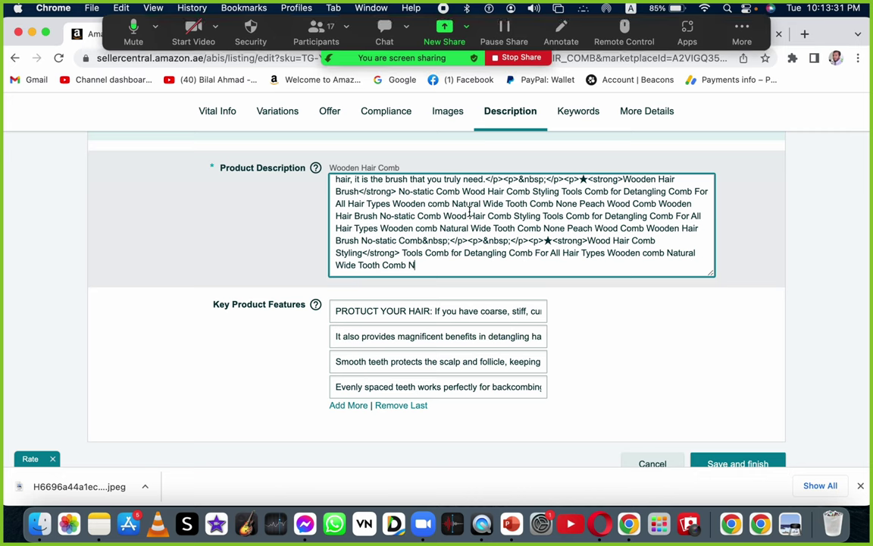
pyautogui.scroll(5, 470, 220)
pyautogui.scroll(-10, 469, 212)
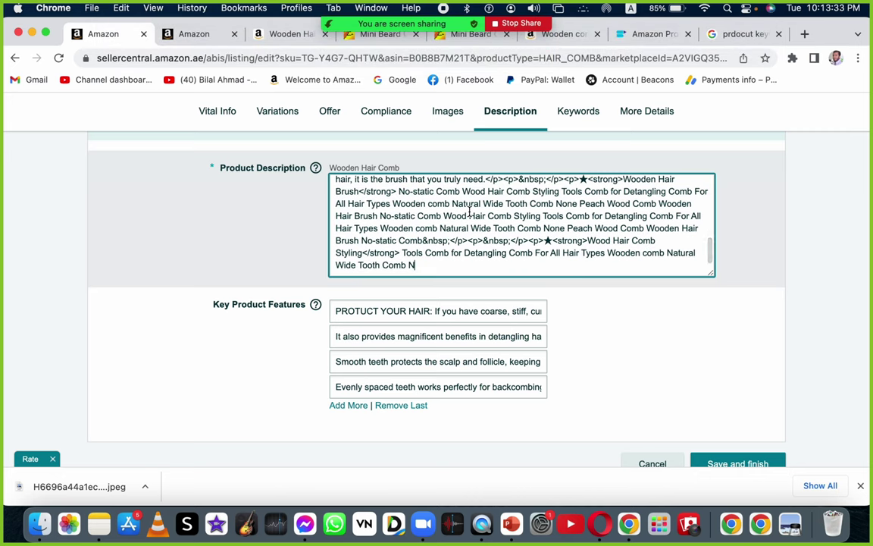
pyautogui.click(644, 36)
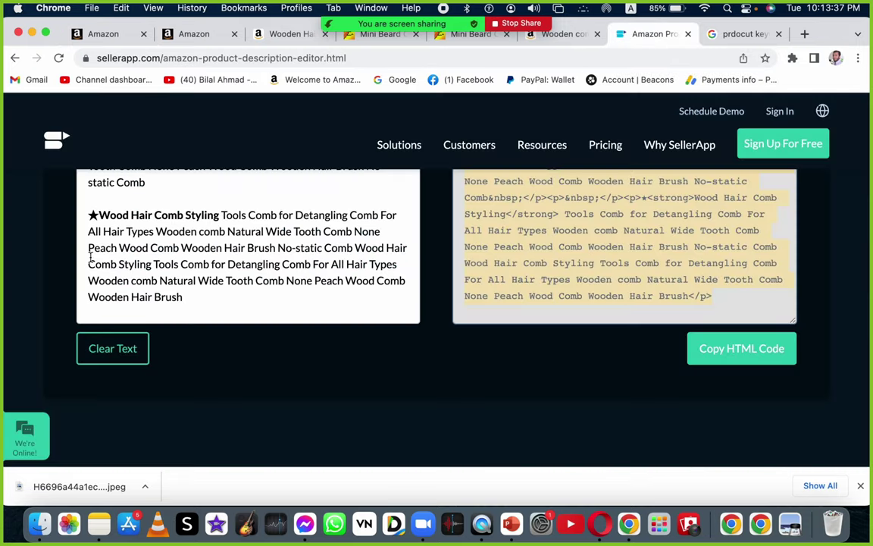
# Switch to the competing wooden comb's Amazon page and examine its Product description for comparison
pyautogui.click(546, 34)
pyautogui.scroll(-2, 423, 298)
pyautogui.scroll(1, 531, 228)
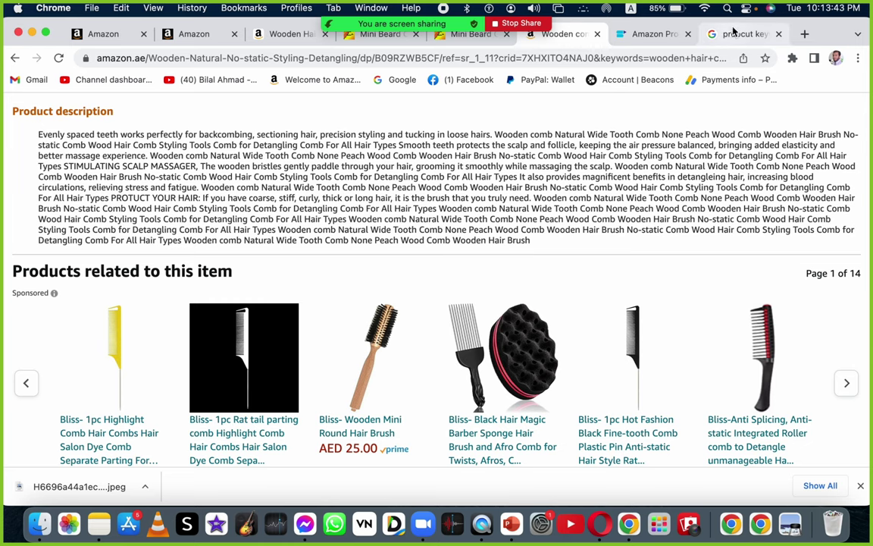
# In the SellerApp editor, delete everything after "None Peach" in the last "Wood Hair Comb Styling" paragraph
pyautogui.click(648, 34)
pyautogui.scroll(5, 255, 201)
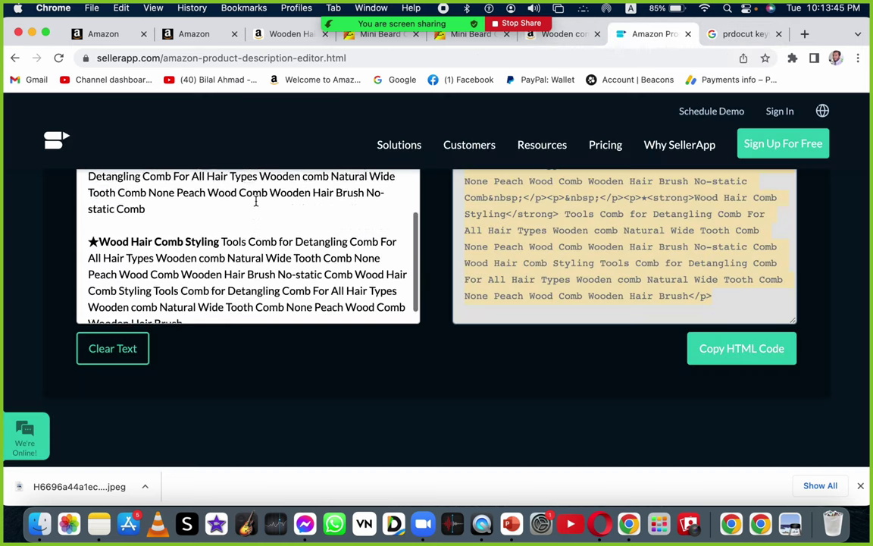
pyautogui.scroll(3, 255, 201)
pyautogui.scroll(-6, 255, 200)
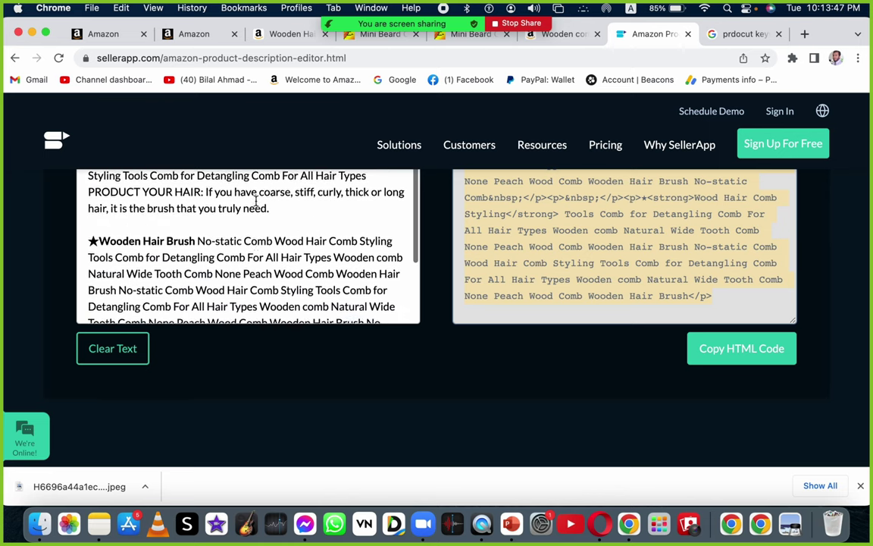
pyautogui.scroll(-2, 255, 201)
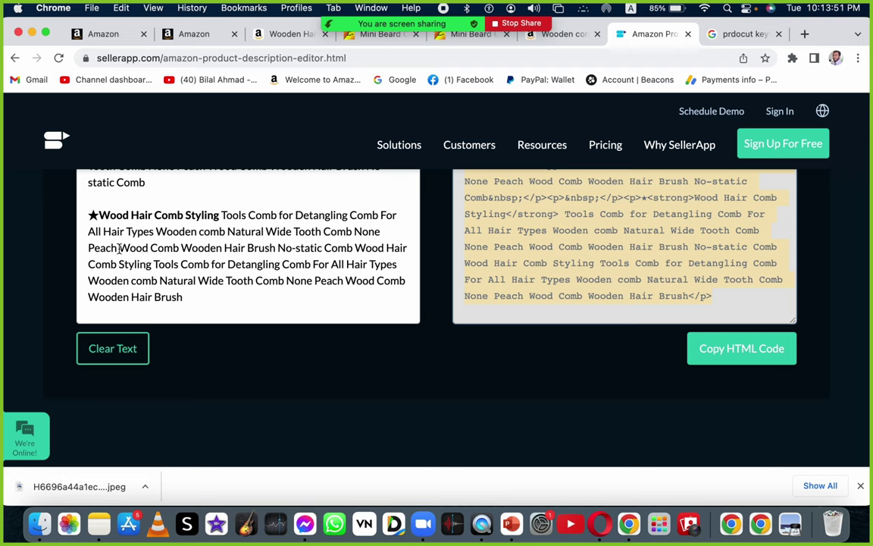
pyautogui.moveTo(121, 247); pyautogui.dragTo(205, 298)
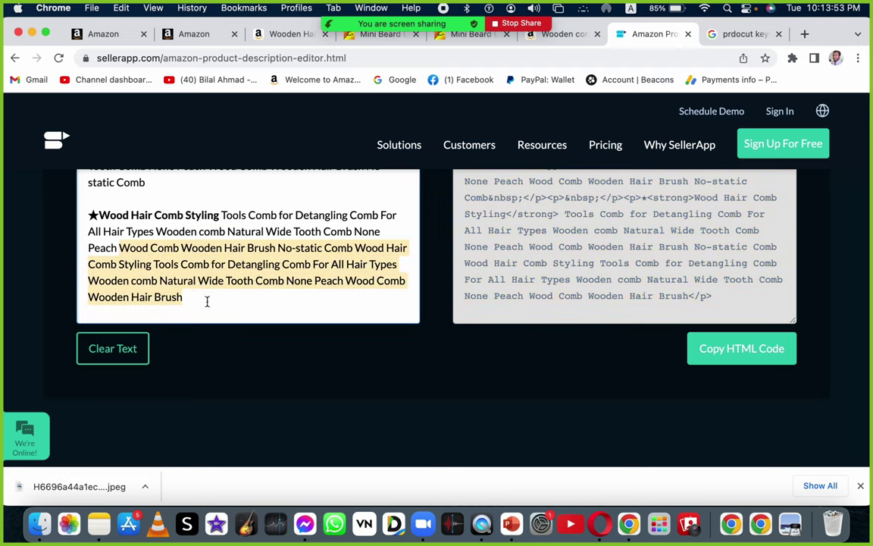
pyautogui.press('BackSpace')
# Delete the closing "Wooden comb Natural Wide Tooth Comb None Peach Wood Comb Wooden Hair Brush No-static Comb" from the "Wooden Hair Brush" paragraph
pyautogui.scroll(4, 281, 259)
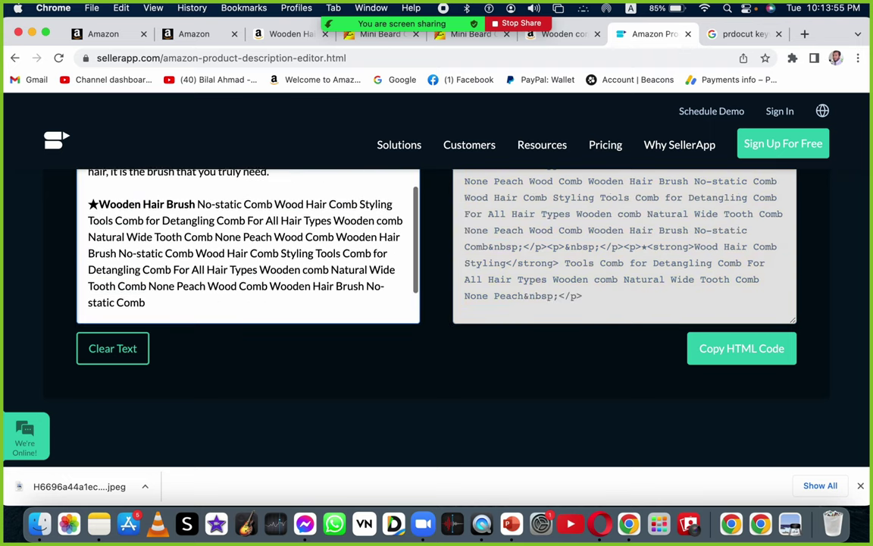
pyautogui.scroll(-2, 282, 259)
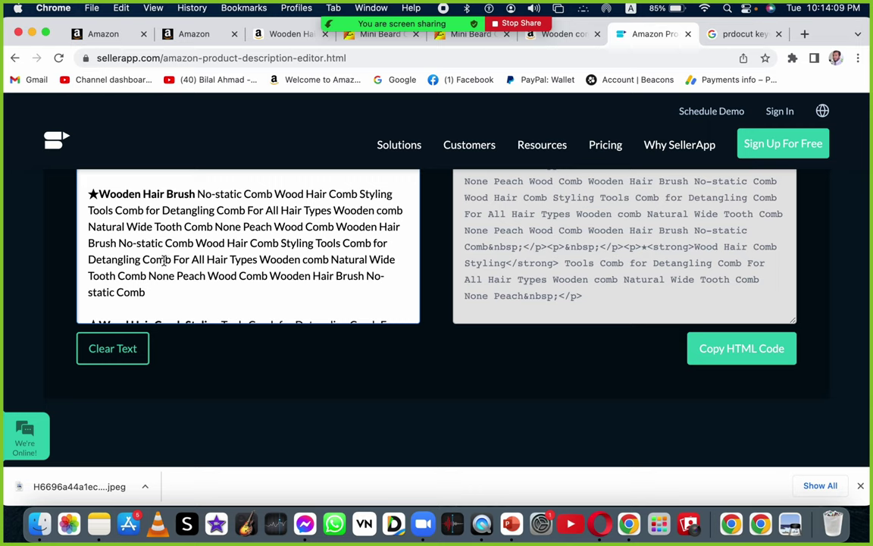
pyautogui.moveTo(261, 258); pyautogui.dragTo(279, 293)
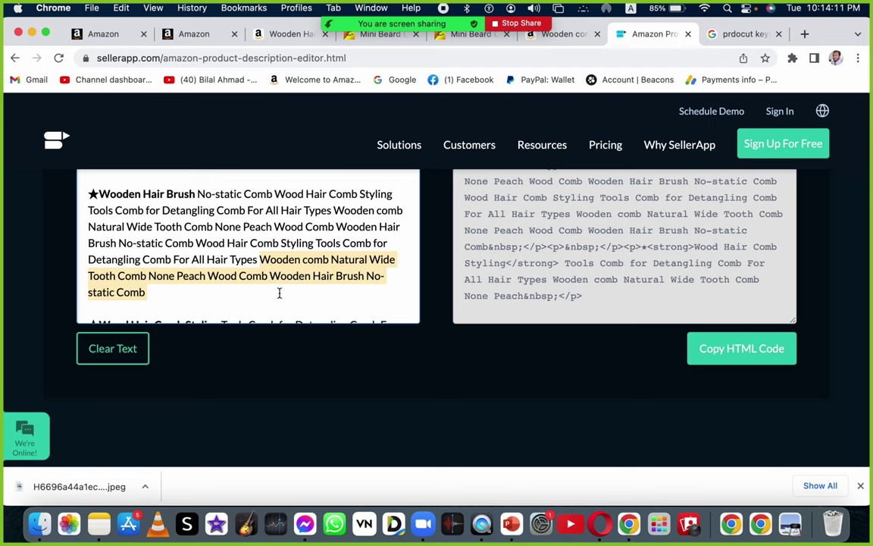
pyautogui.press('BackSpace')
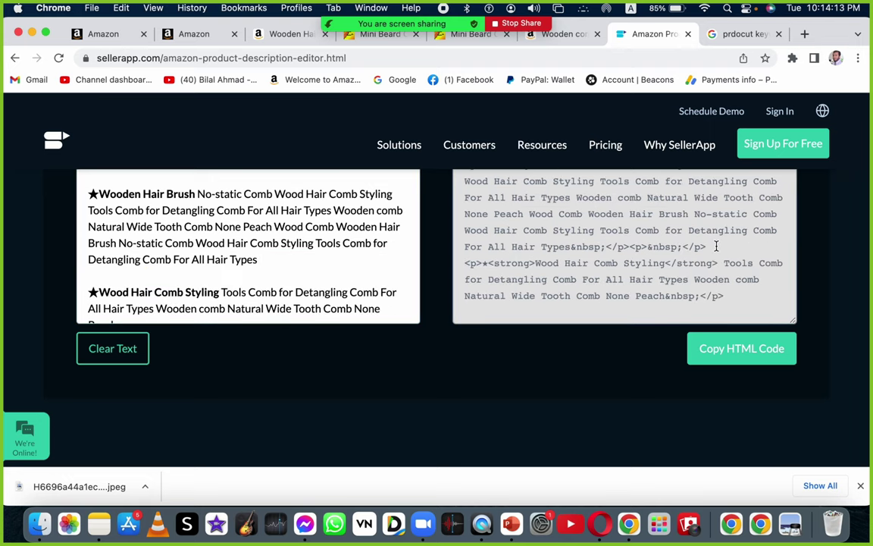
# Replace the listing's Product Description in Seller Central with the shortened HTML code copied from SellerApp, and save the listing
pyautogui.click(91, 33)
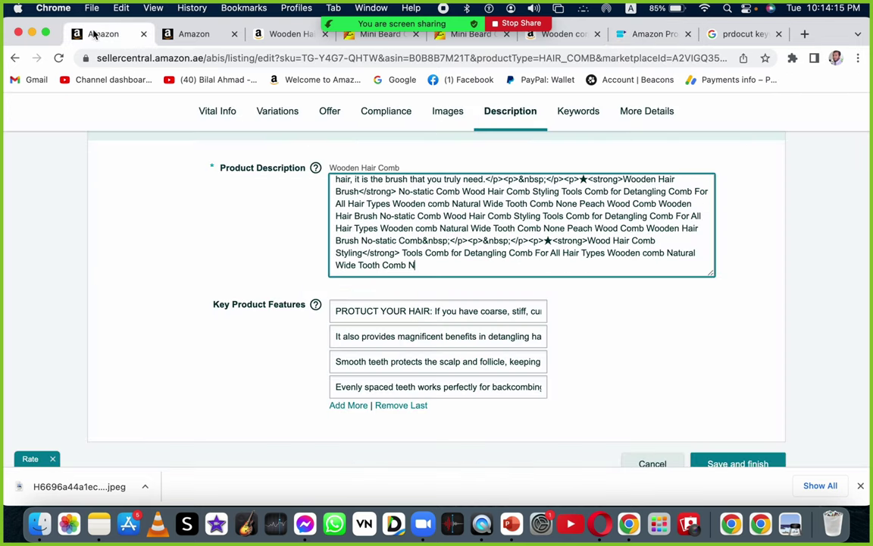
pyautogui.press('super+a')
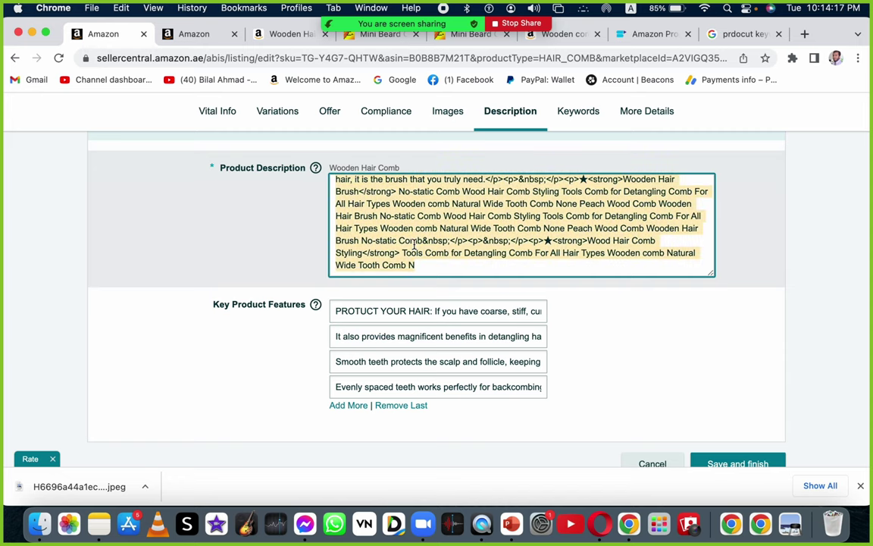
pyautogui.press('super+v')
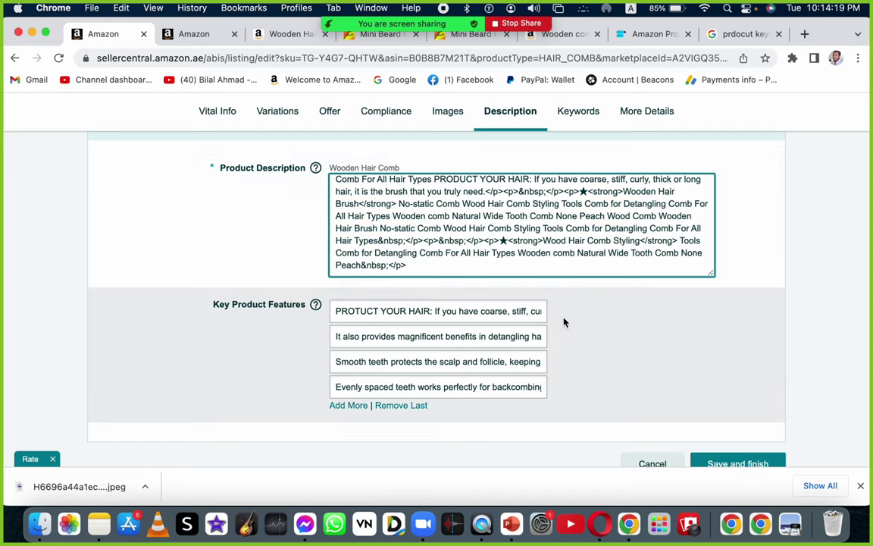
pyautogui.scroll(-3, 757, 392)
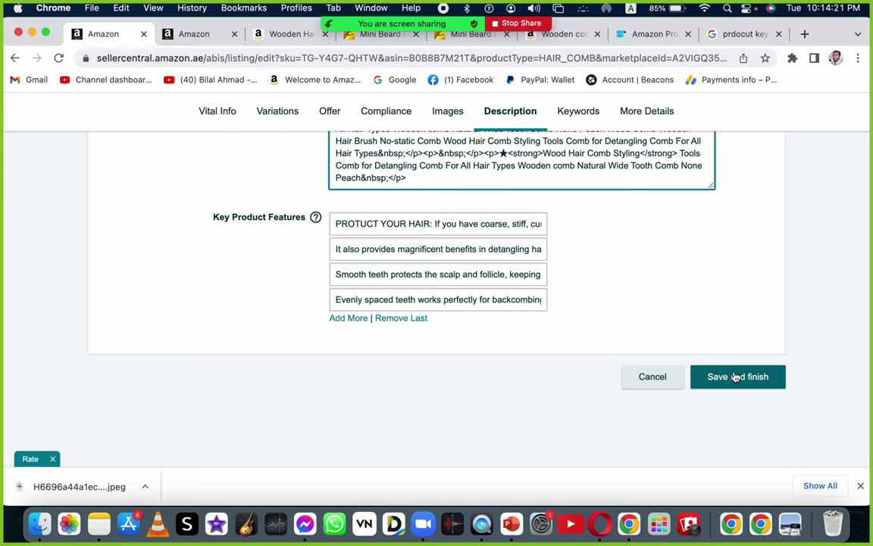
pyautogui.click(735, 374)
pyautogui.click(594, 325)
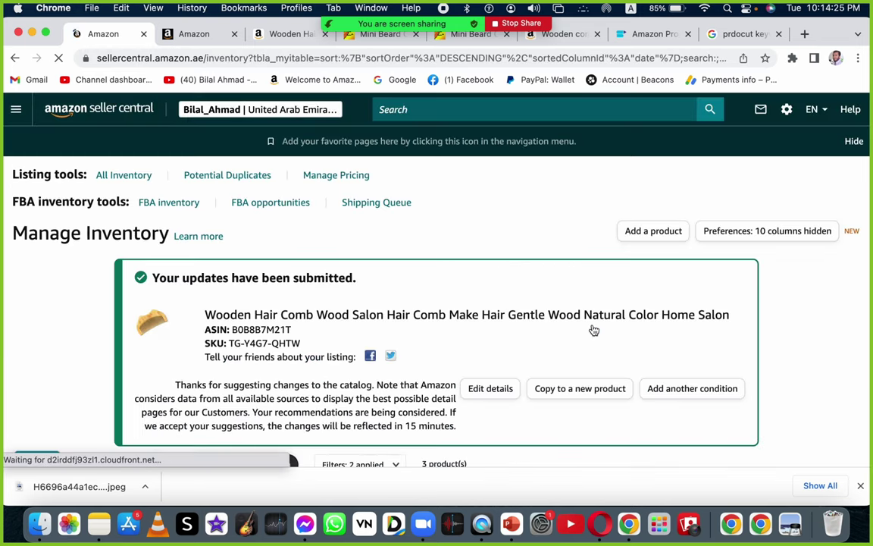
# Close the duplicate Manage Inventory tab and reload the Wooden Hair Comb product page on Amazon
pyautogui.scroll(-5, 594, 330)
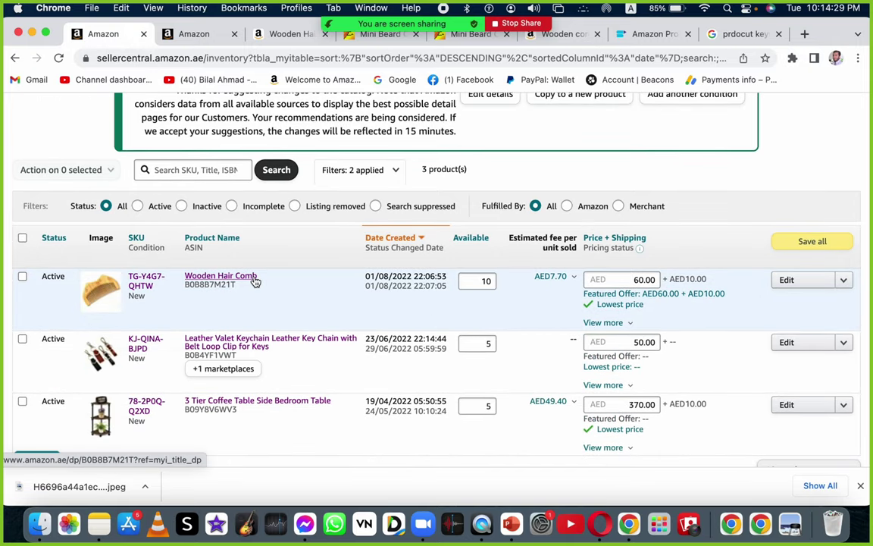
pyautogui.click(204, 34)
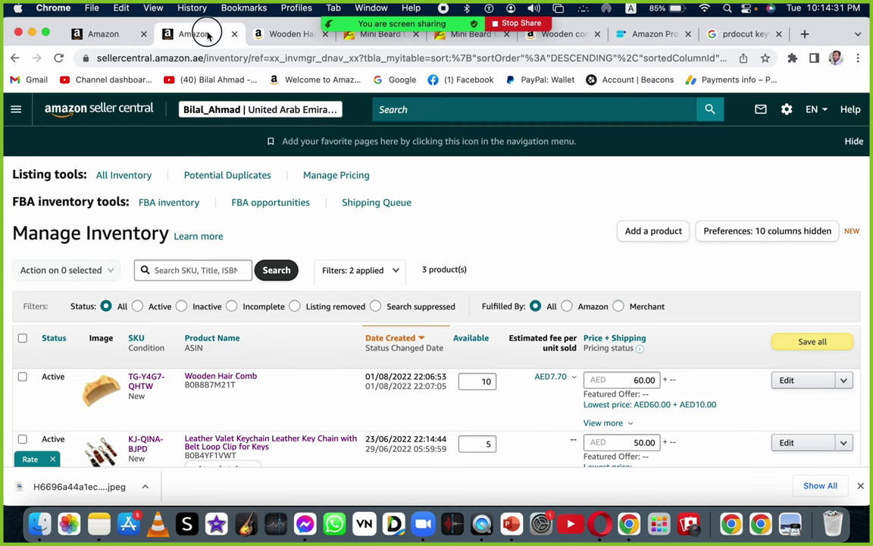
pyautogui.click(235, 33)
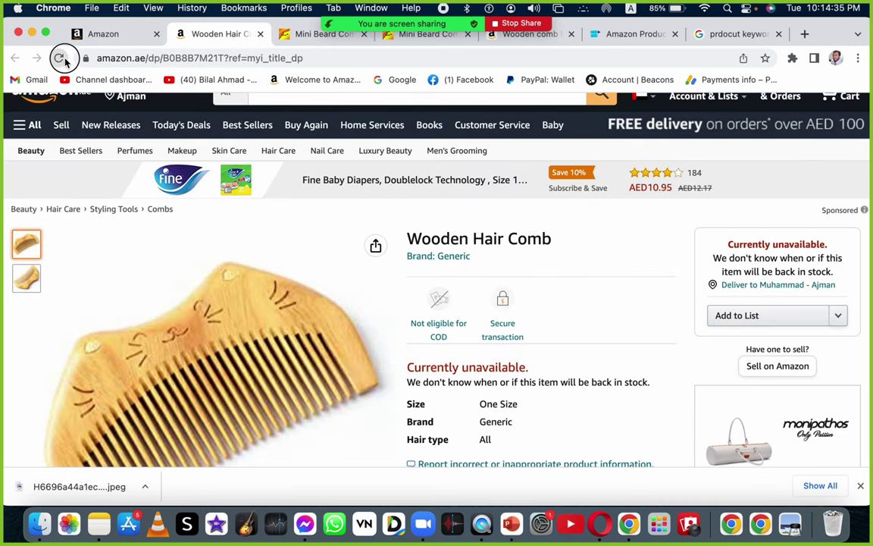
pyautogui.click(60, 58)
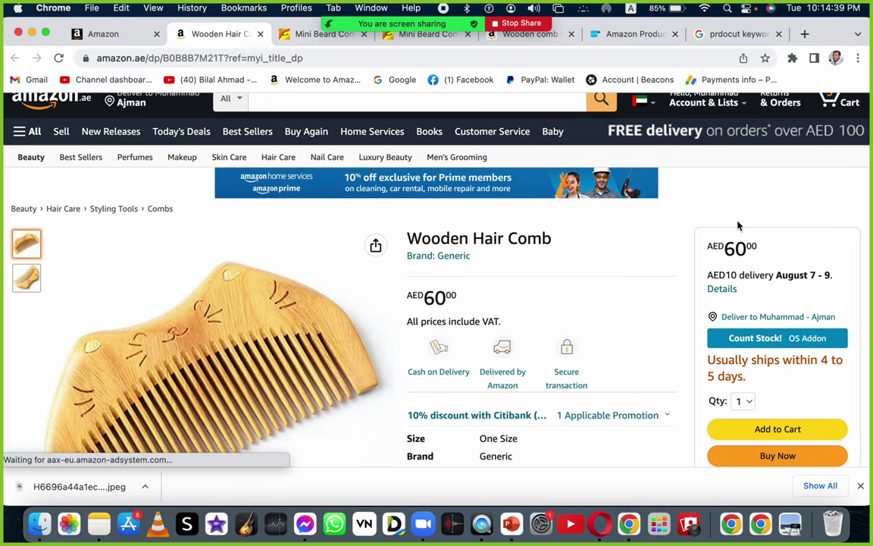
# Return to Manage Inventory in Seller Central and dismiss the Zoom meeting notices covering the page
pyautogui.click(106, 35)
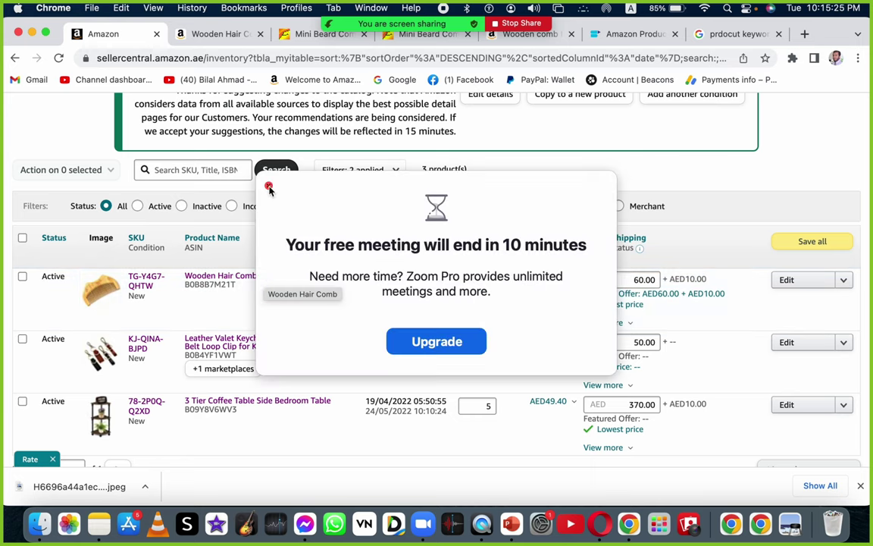
pyautogui.click(268, 187)
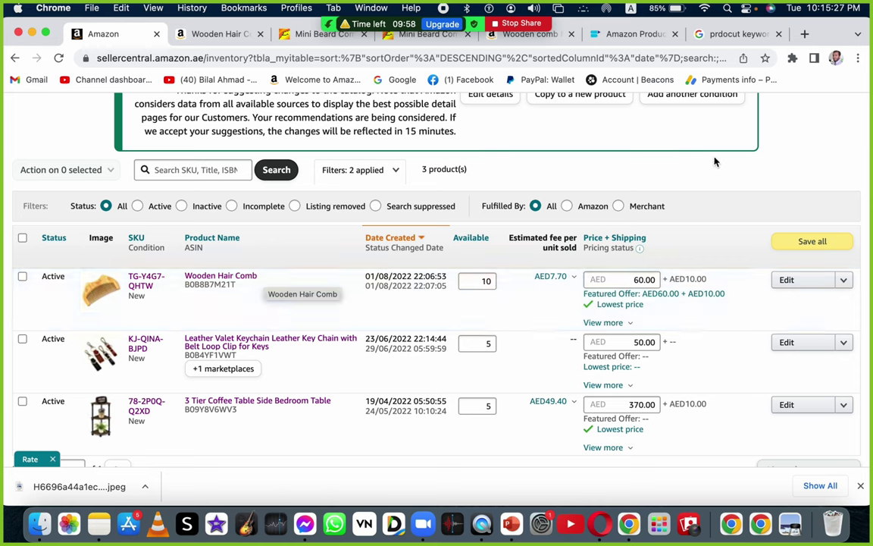
pyautogui.moveTo(578, 61)
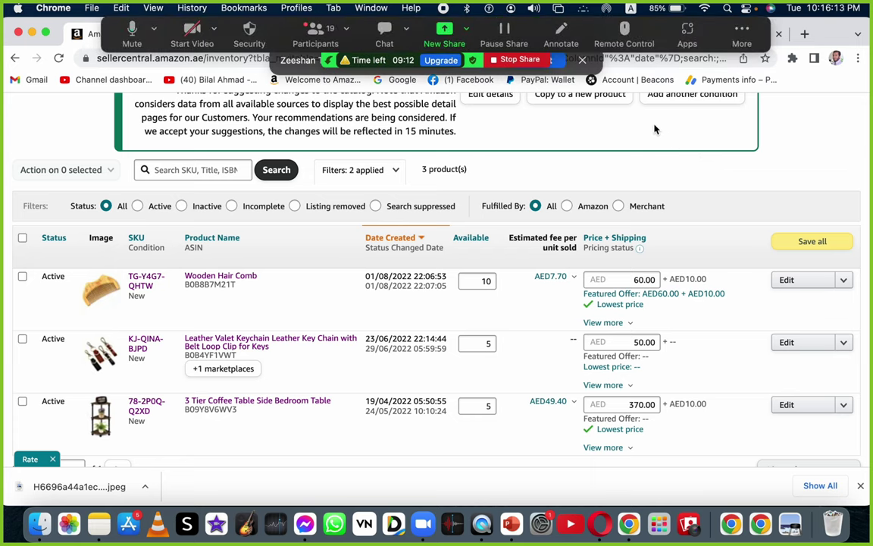
pyautogui.click(552, 65)
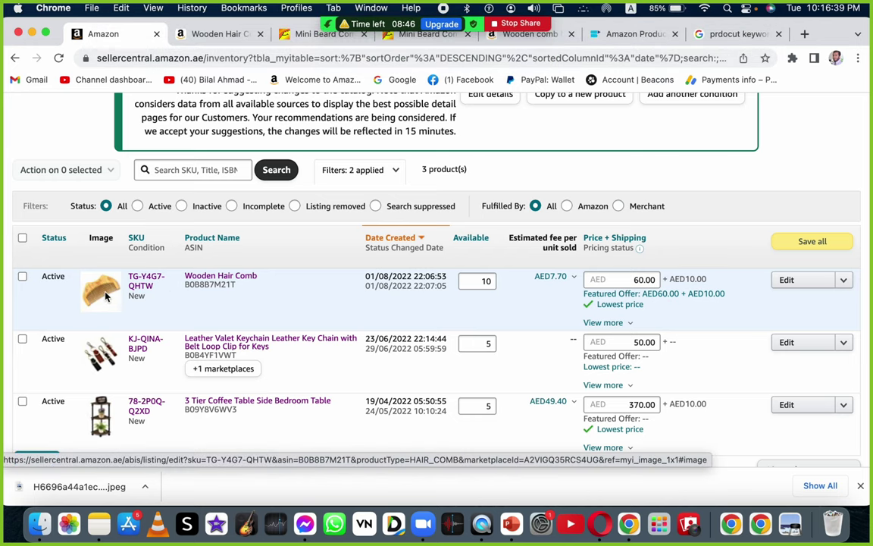
# Examine the price, delivery and purchase options on the live Wooden Hair Comb product page
pyautogui.click(229, 35)
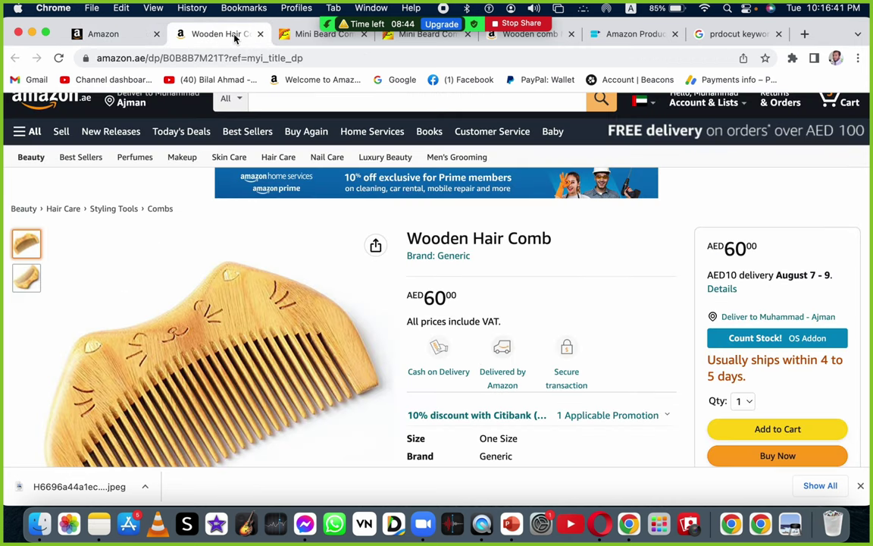
pyautogui.scroll(-2, 397, 252)
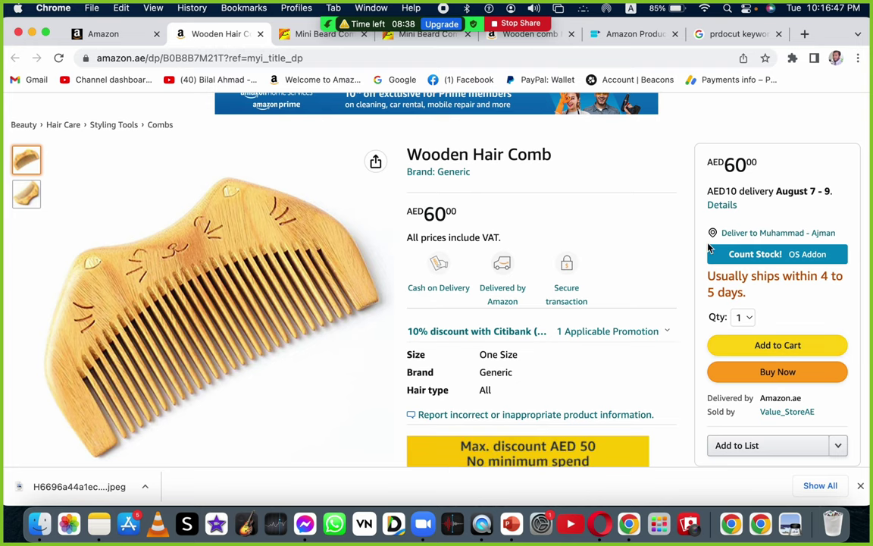
pyautogui.scroll(2, 632, 205)
pyautogui.scroll(-3, 632, 207)
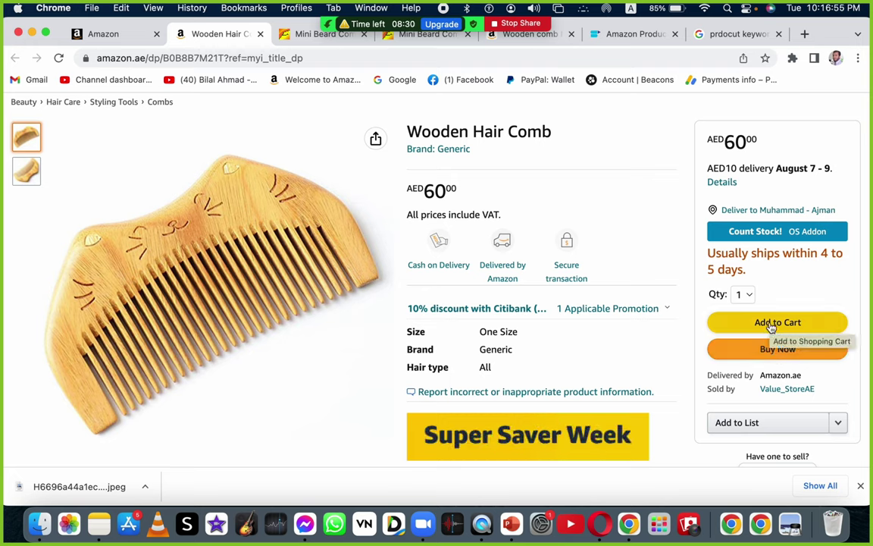
pyautogui.scroll(3, 651, 253)
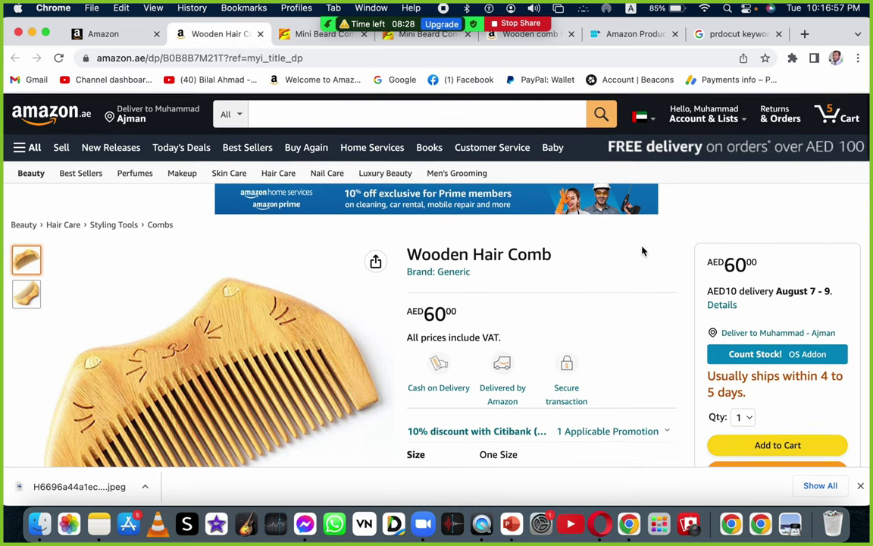
# Open the Amazon shopping cart and delete the Large Desk Pad from it
pyautogui.click(838, 114)
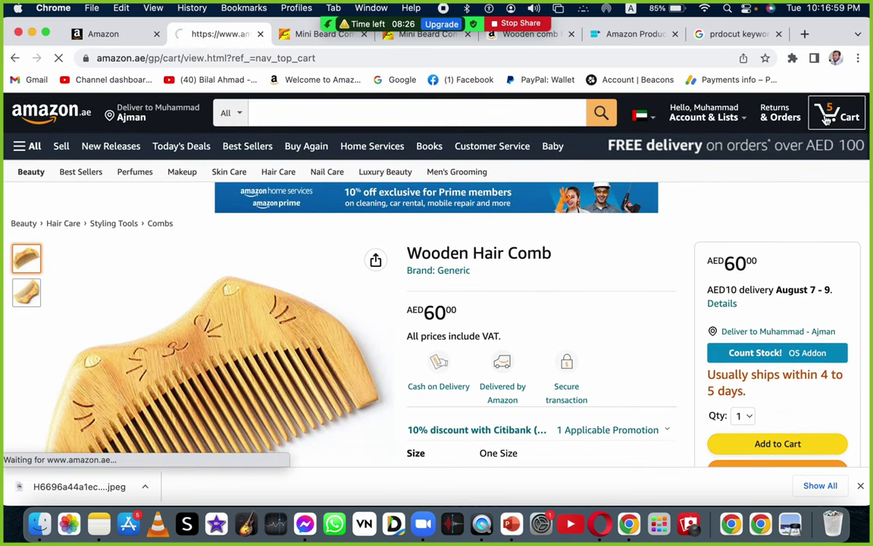
pyautogui.scroll(-3, 331, 351)
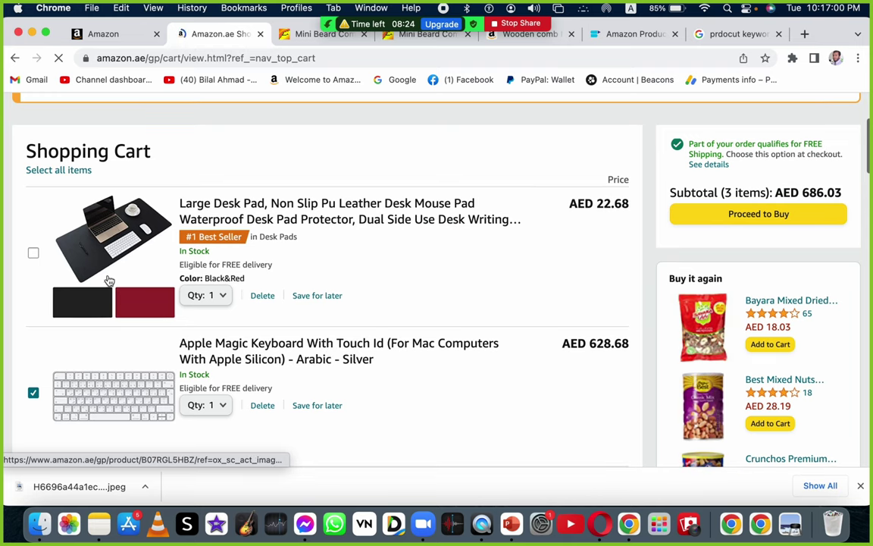
pyautogui.click(265, 297)
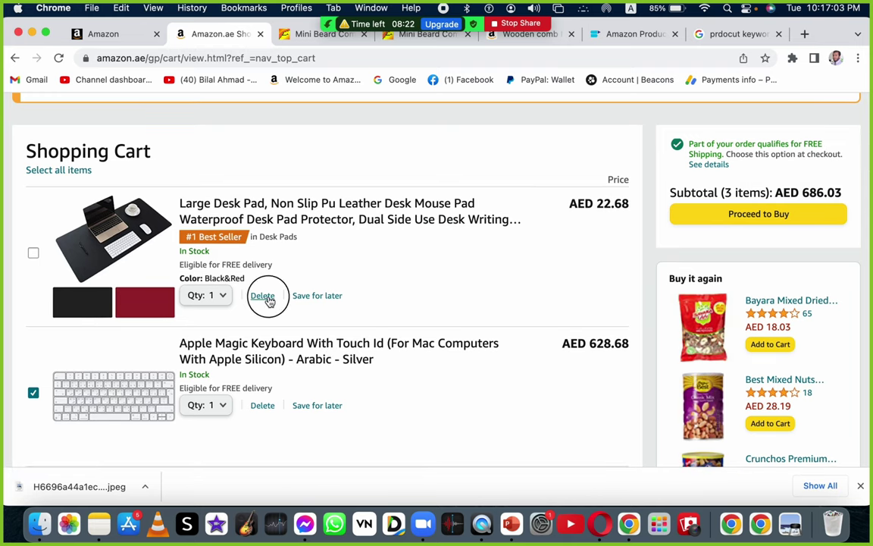
# Look through the remaining cart and saved-for-later items, and open the Bentifar Wireless Lavalier Microphone's product page
pyautogui.scroll(-5, 269, 301)
pyautogui.scroll(3, 269, 297)
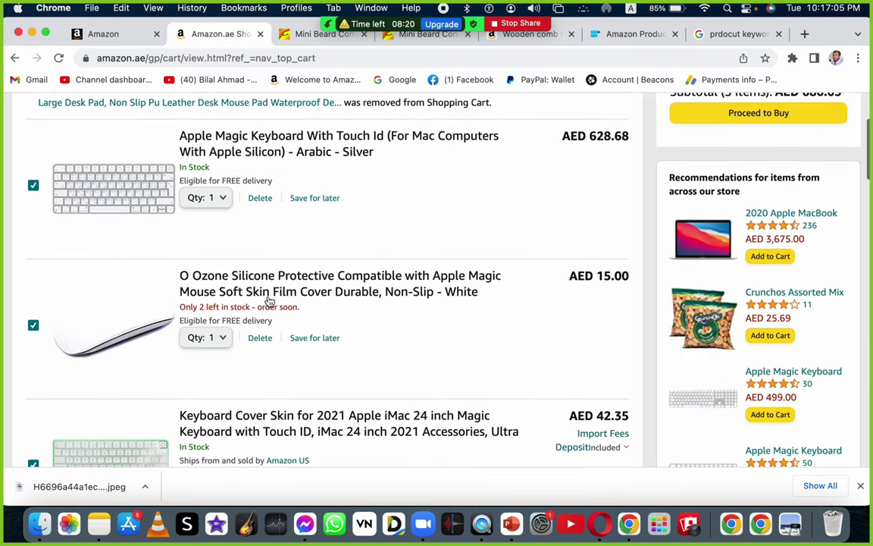
pyautogui.scroll(1, 128, 185)
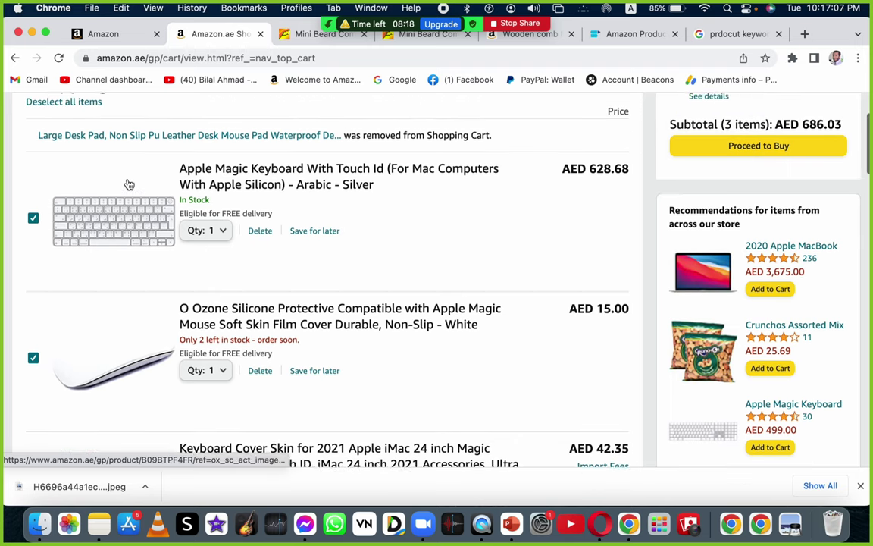
pyautogui.scroll(-5, 127, 185)
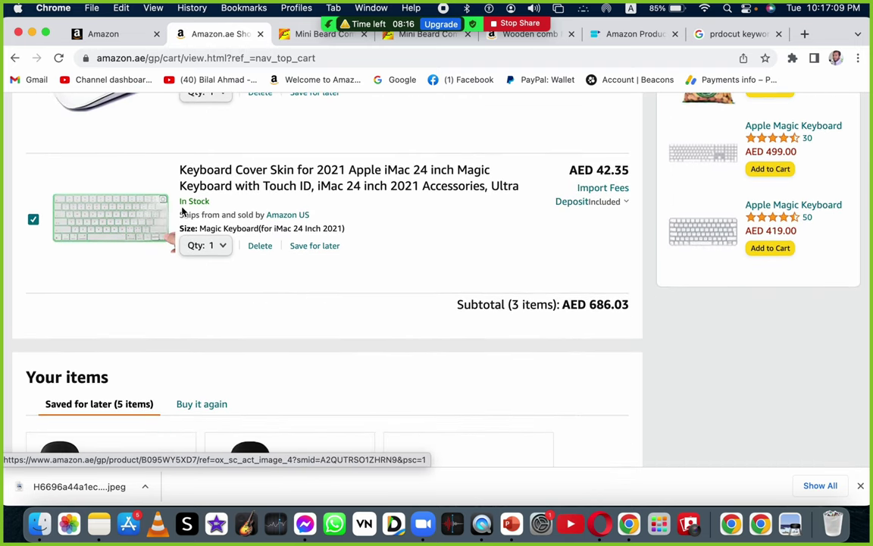
pyautogui.scroll(7, 58, 229)
pyautogui.scroll(-5, 60, 231)
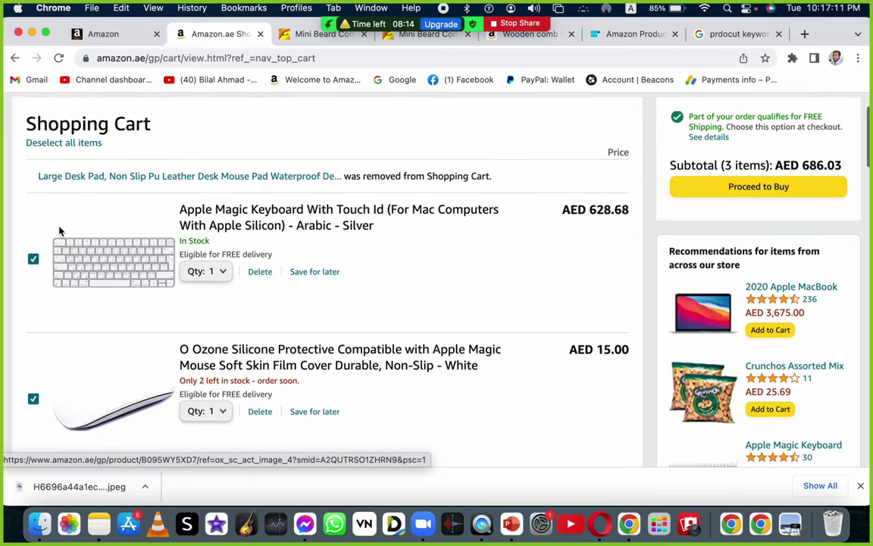
pyautogui.scroll(-7, 61, 231)
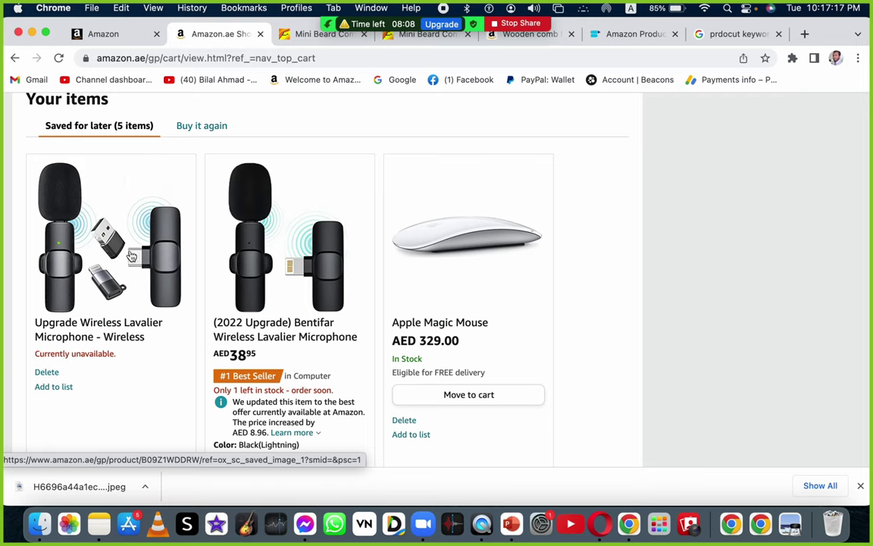
pyautogui.click(232, 264)
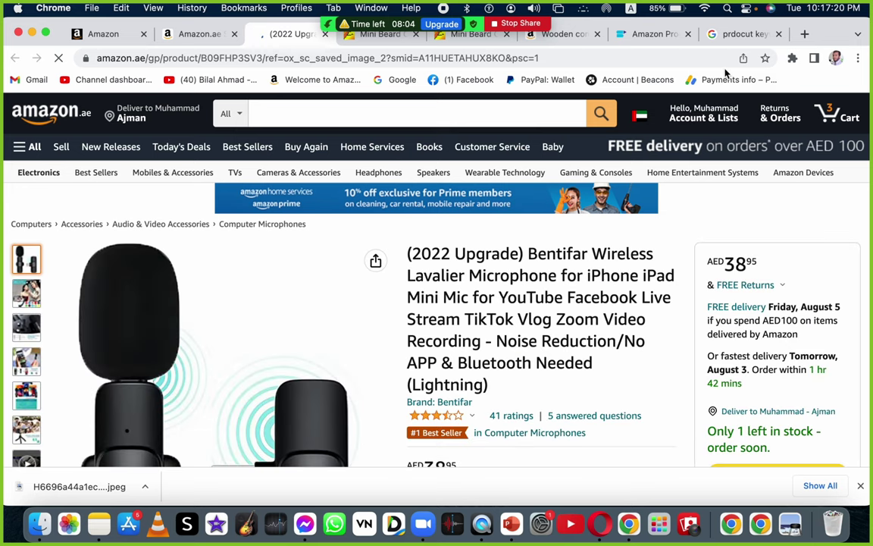
# Look through the account's order history for the past three months, and return to the shopping cart
pyautogui.moveTo(703, 116)
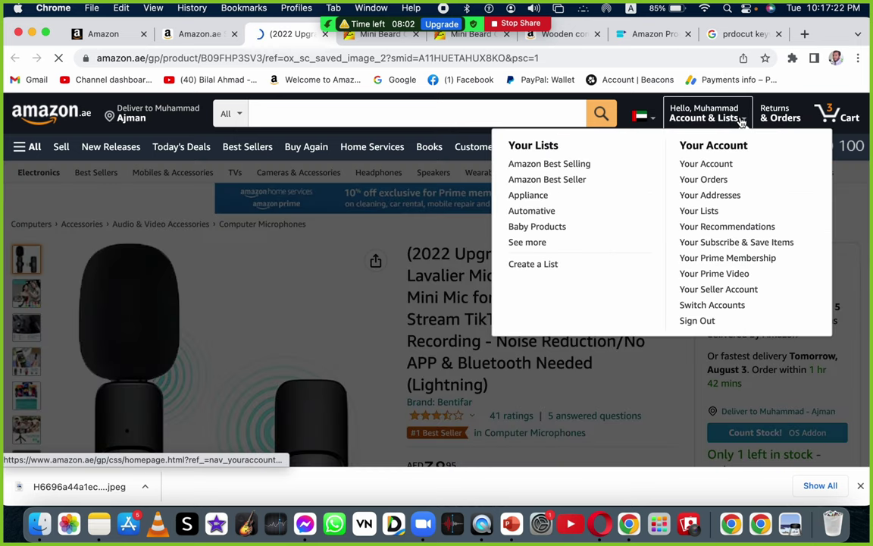
pyautogui.click(704, 180)
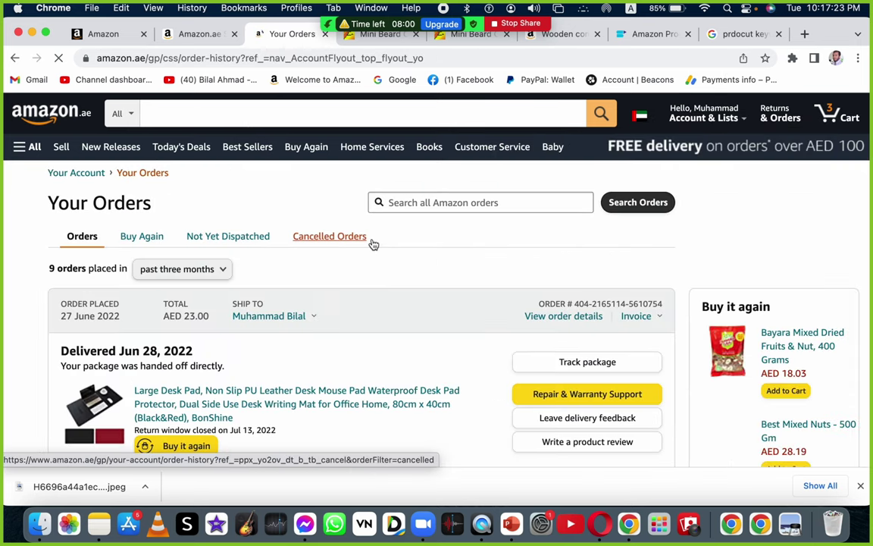
pyautogui.scroll(-3, 372, 243)
pyautogui.scroll(-15, 372, 244)
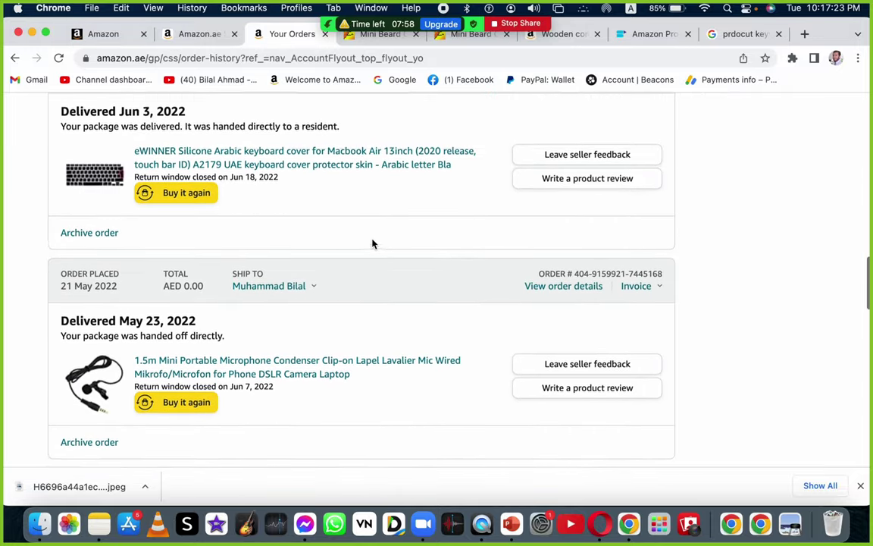
pyautogui.scroll(-15, 372, 244)
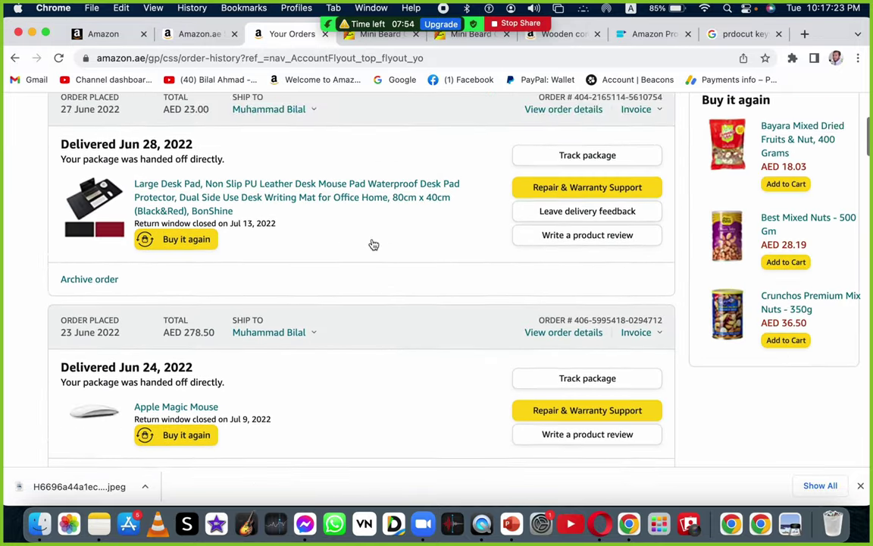
pyautogui.scroll(3, 372, 243)
pyautogui.moveTo(739, 119)
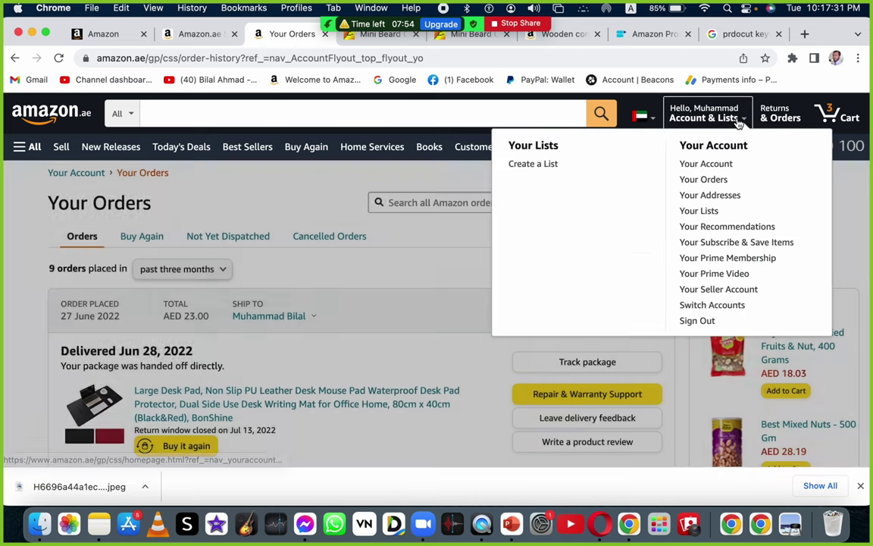
pyautogui.click(836, 120)
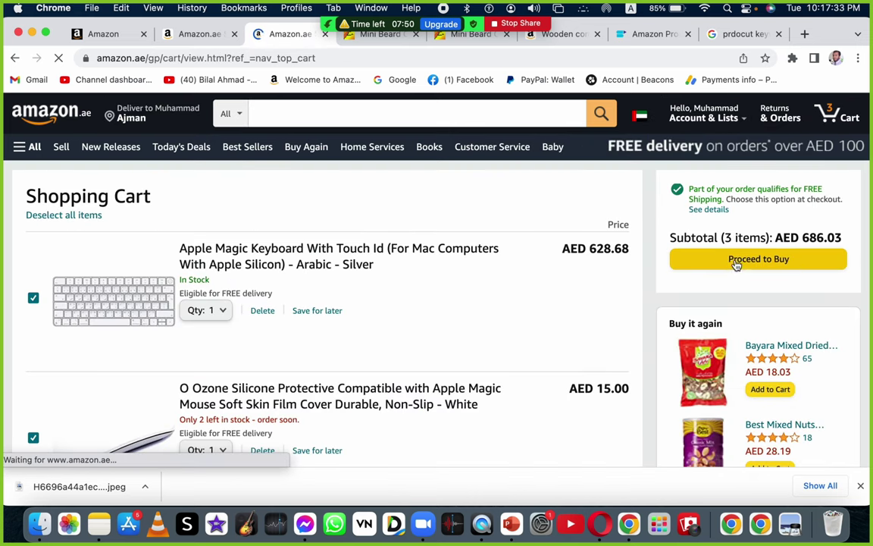
# Mute the participant whose microphone is open in the Zoom meeting and close the participants list
pyautogui.click(315, 34)
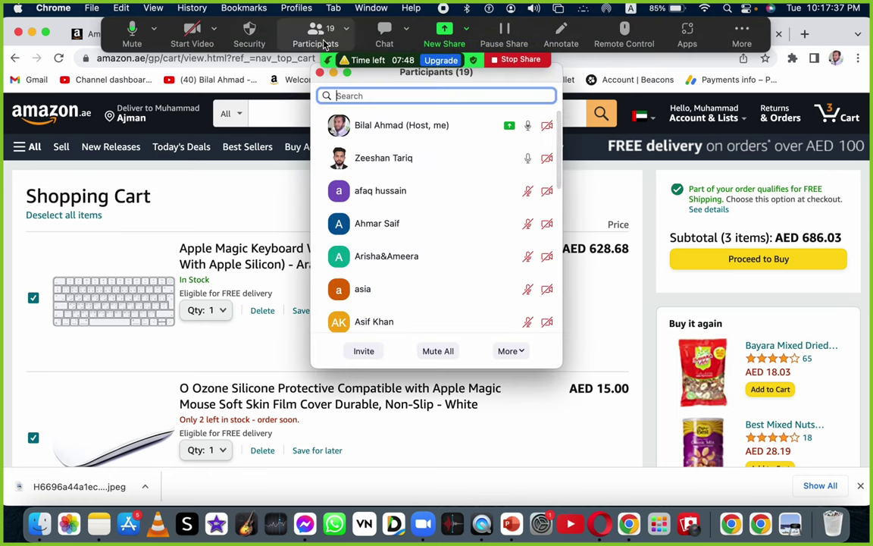
pyautogui.moveTo(497, 160)
pyautogui.click(496, 159)
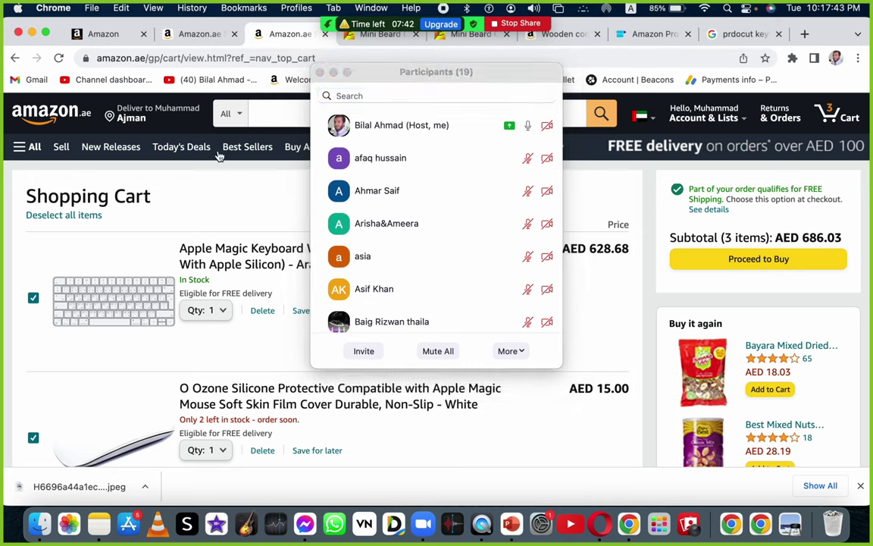
pyautogui.click(381, 65)
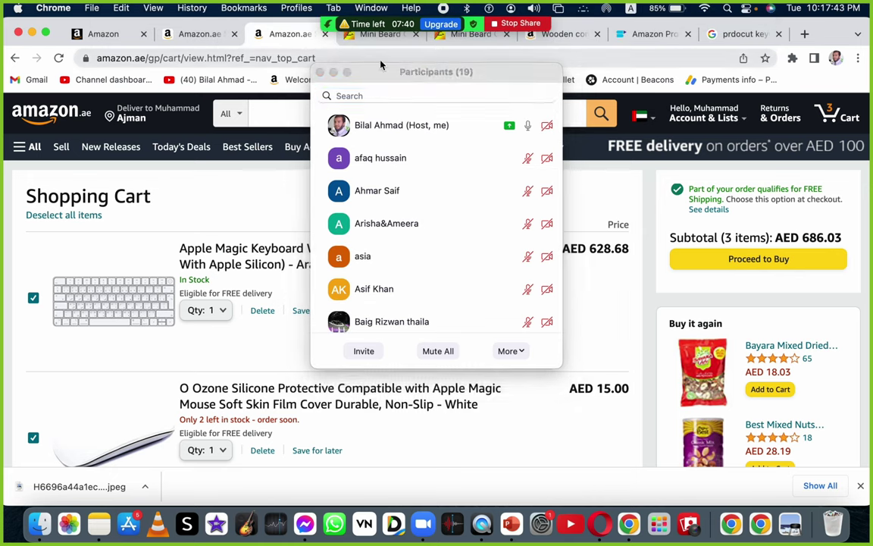
pyautogui.click(319, 72)
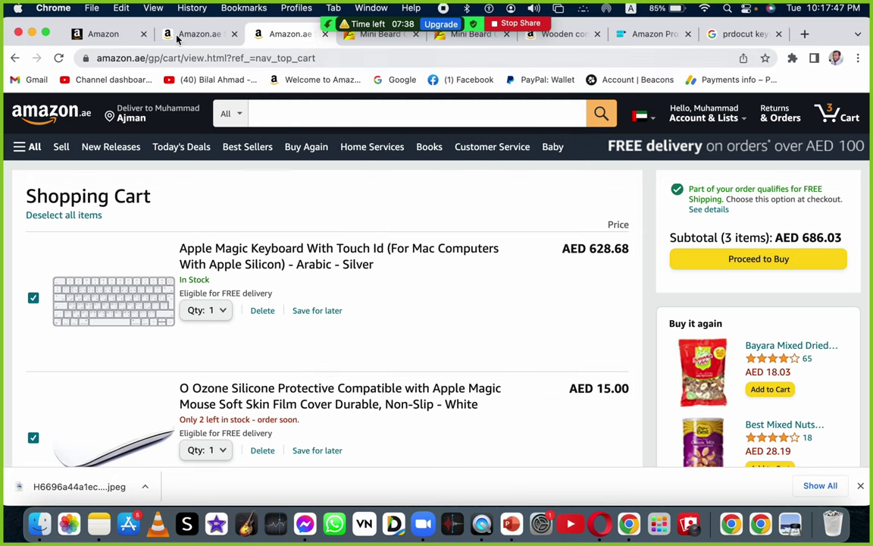
# Open the Wooden Hair Comb's live product page from the Seller Central inventory list
pyautogui.click(103, 34)
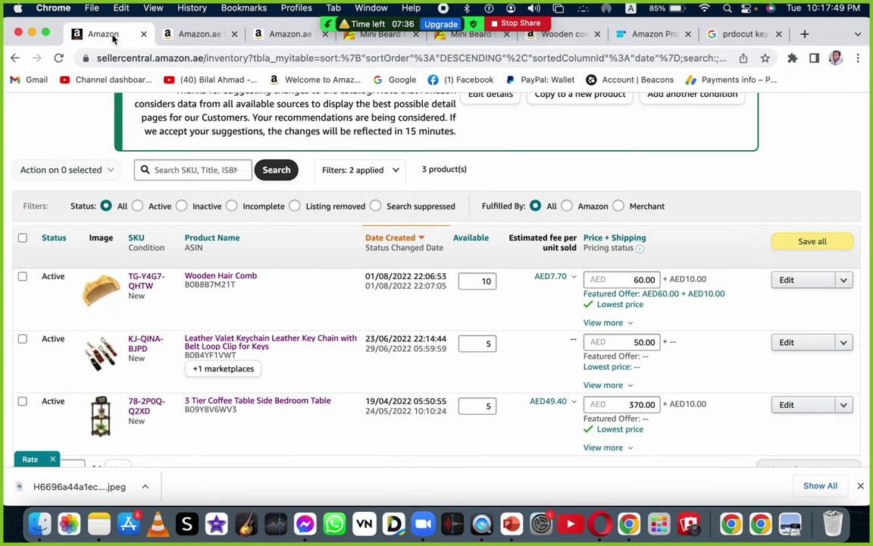
pyautogui.click(193, 35)
pyautogui.click(118, 34)
pyautogui.click(216, 275)
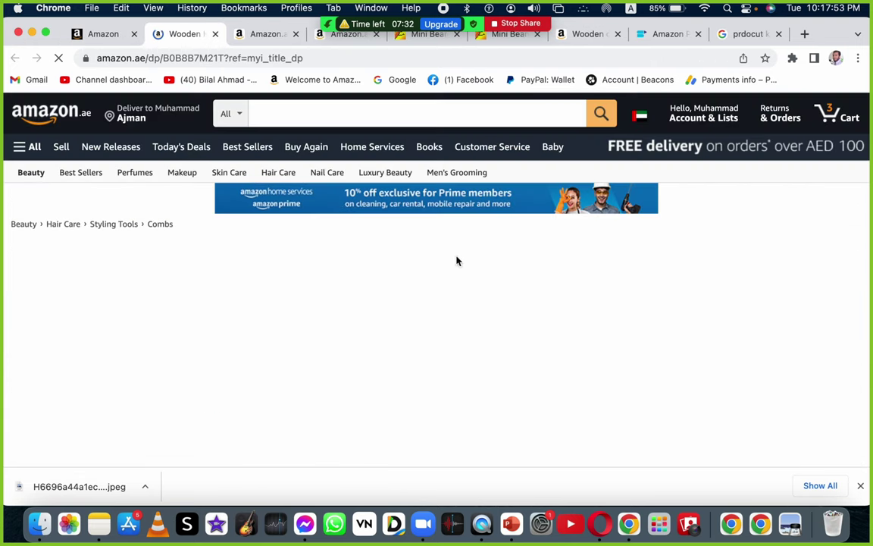
# Check the Wooden Hair Comb's seller stock with the Count Stock add-on and close its results
pyautogui.scroll(-3, 474, 256)
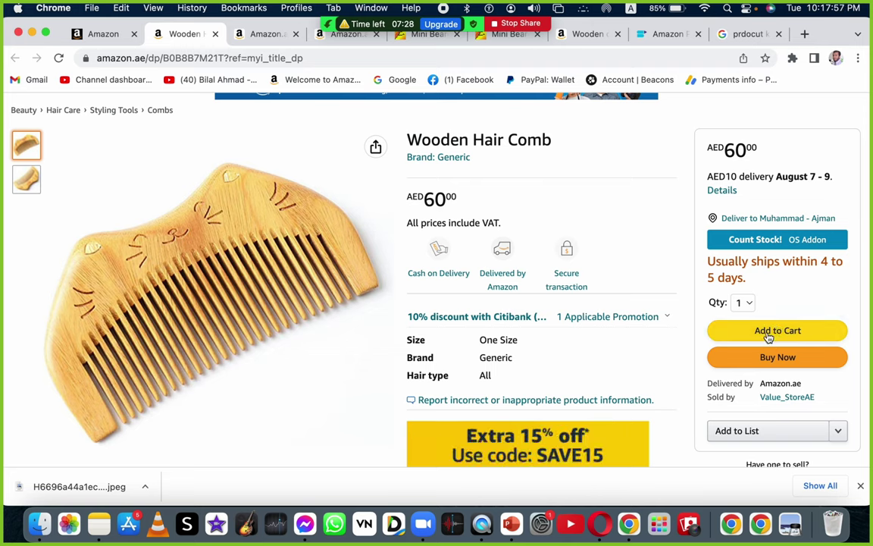
pyautogui.click(750, 240)
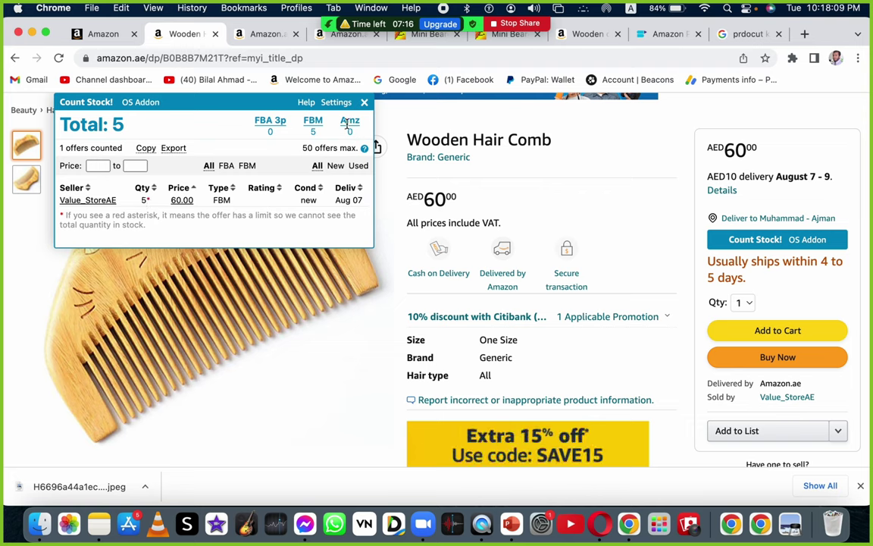
pyautogui.click(364, 103)
# Reload the Wooden Hair Comb's product page and examine its product details and product description
pyautogui.click(85, 34)
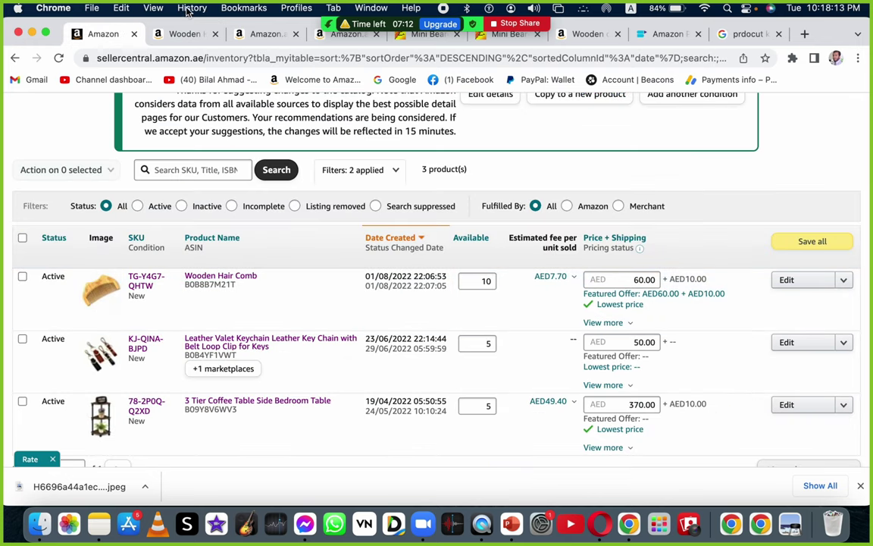
pyautogui.click(182, 33)
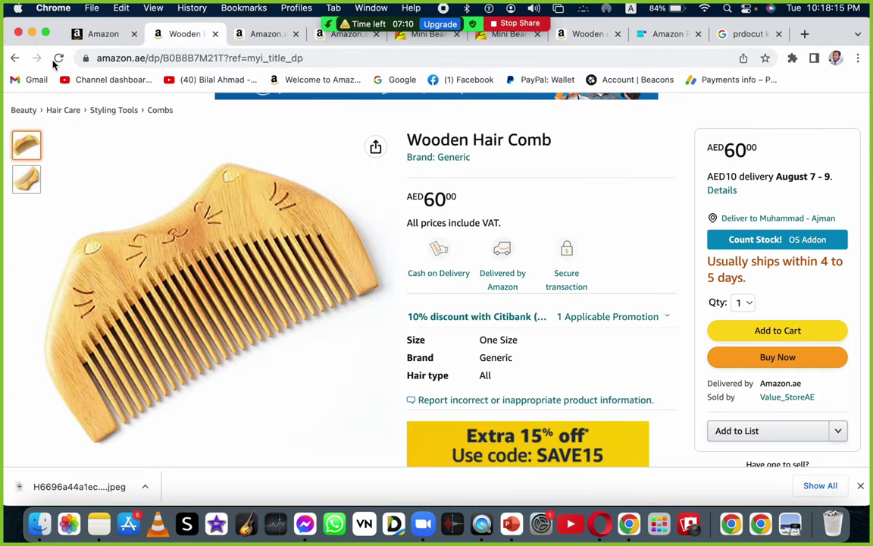
pyautogui.click(58, 59)
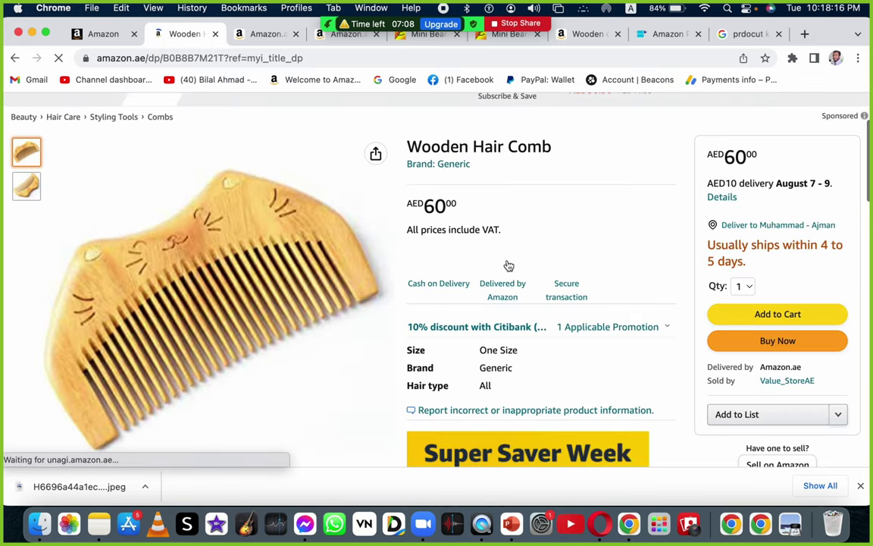
pyautogui.scroll(-5, 506, 262)
pyautogui.scroll(-10, 507, 263)
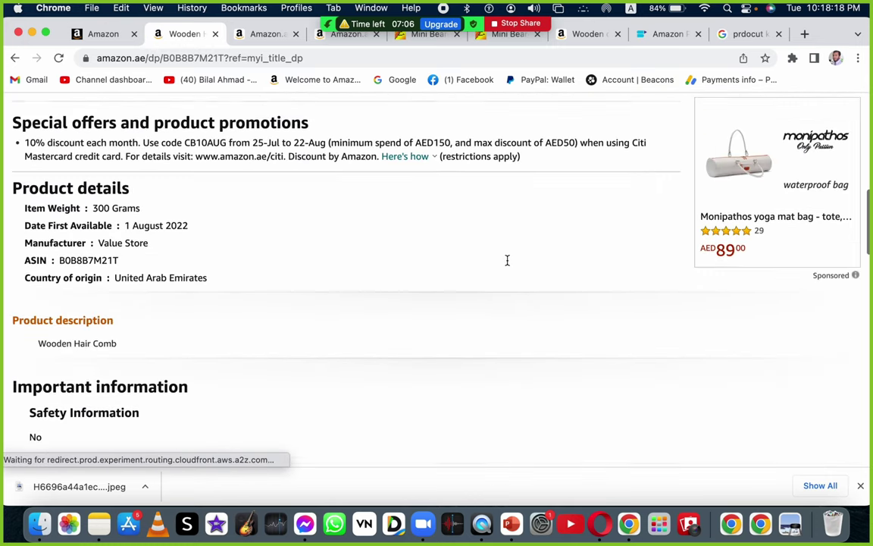
pyautogui.scroll(-5, 507, 264)
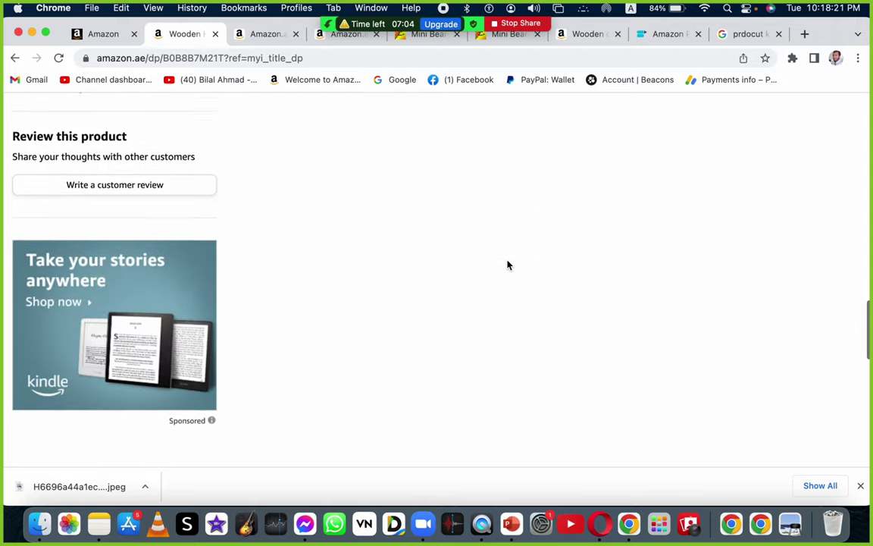
pyautogui.scroll(5, 507, 264)
pyautogui.scroll(7, 507, 265)
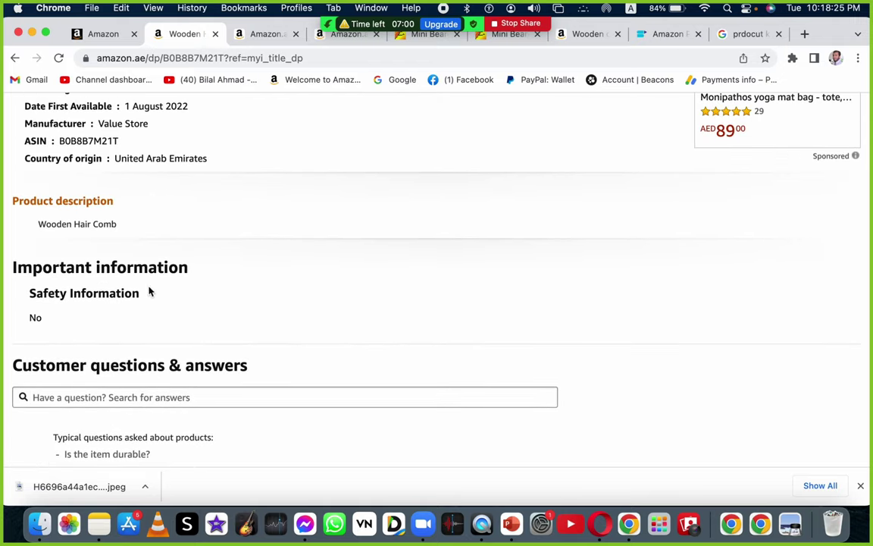
pyautogui.click(72, 224)
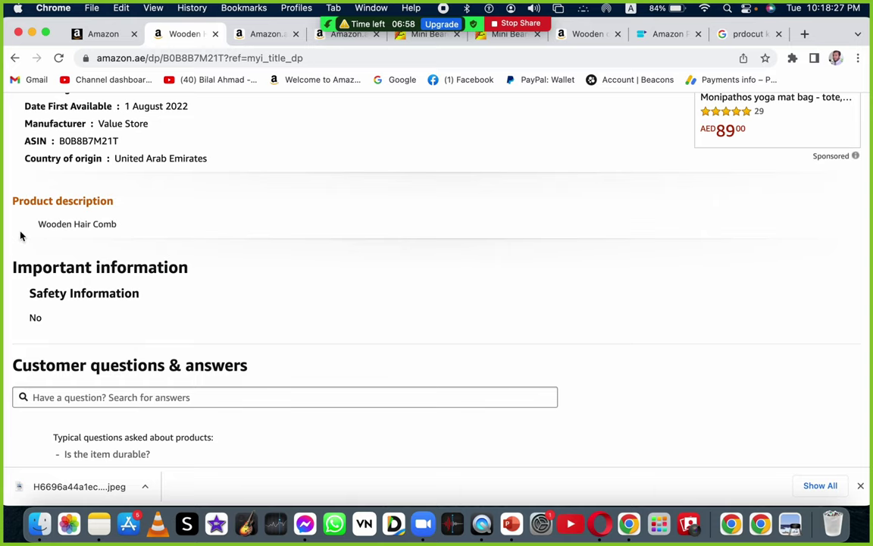
pyautogui.moveTo(38, 223); pyautogui.dragTo(123, 224)
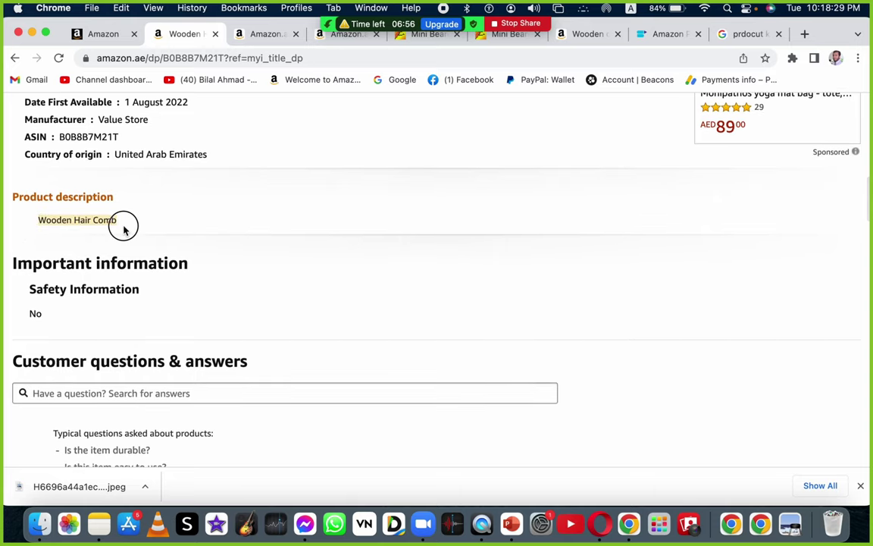
pyautogui.scroll(1, 125, 230)
pyautogui.scroll(10, 125, 230)
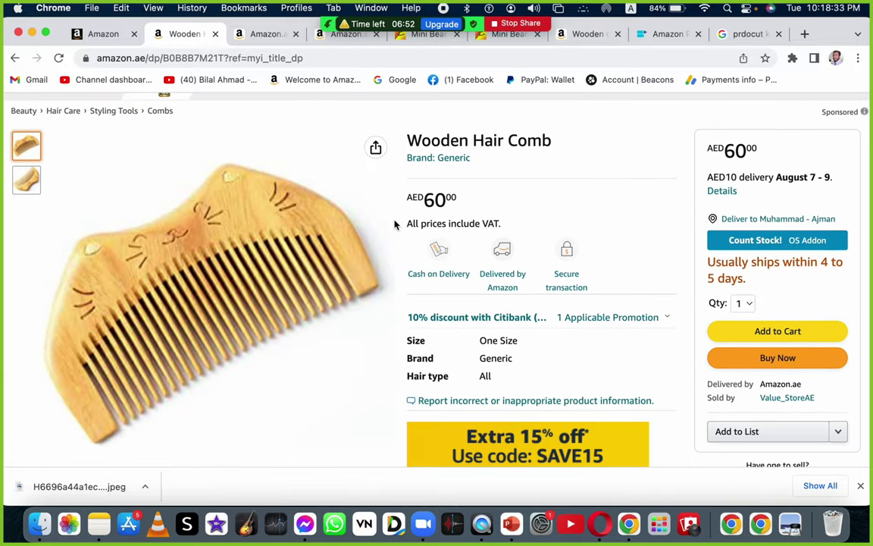
# Open the Apple Magic Mouse from the cart's saved items and examine its title, bullet points, specifications and related products
pyautogui.click(267, 42)
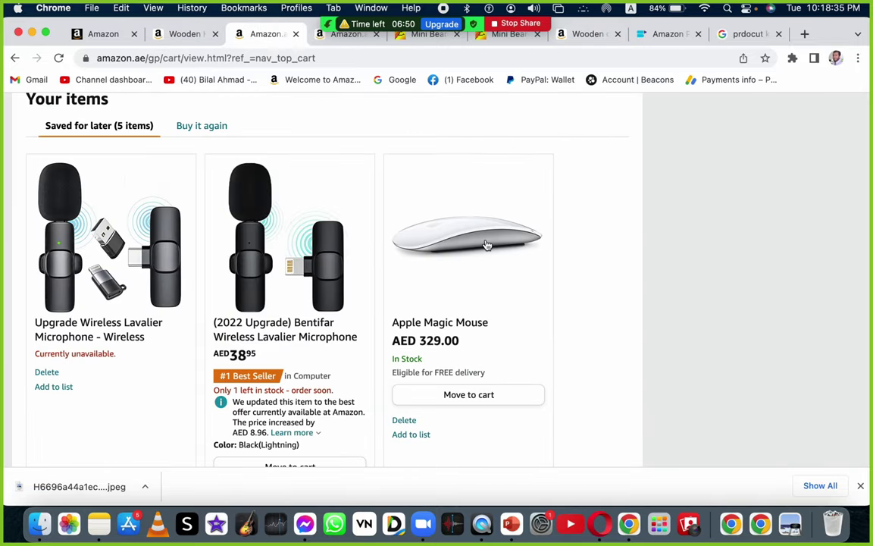
pyautogui.click(507, 224)
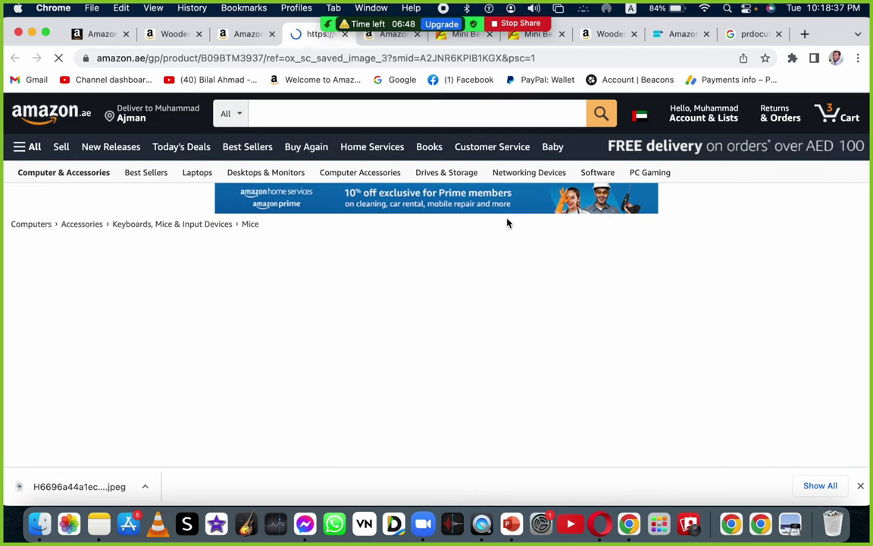
pyautogui.moveTo(493, 320); pyautogui.dragTo(326, 326)
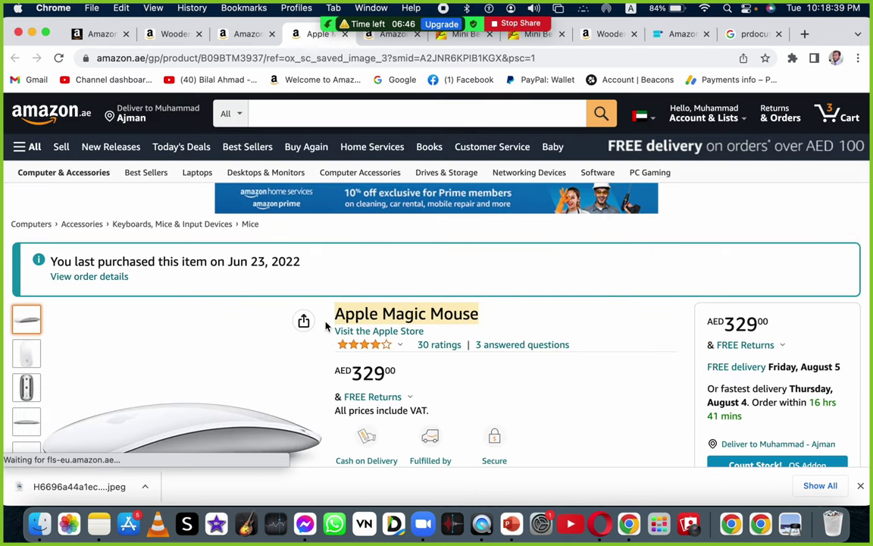
pyautogui.scroll(-5, 643, 316)
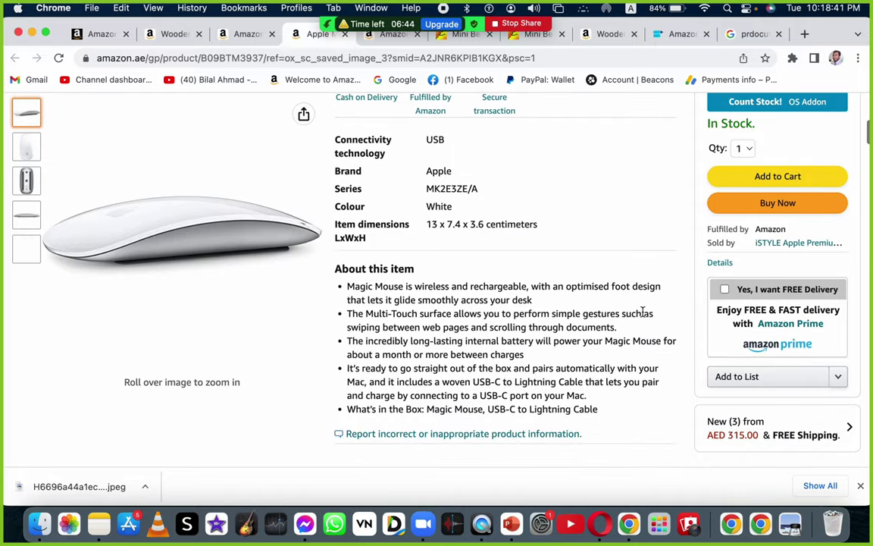
pyautogui.scroll(-2, 642, 313)
pyautogui.scroll(-15, 547, 257)
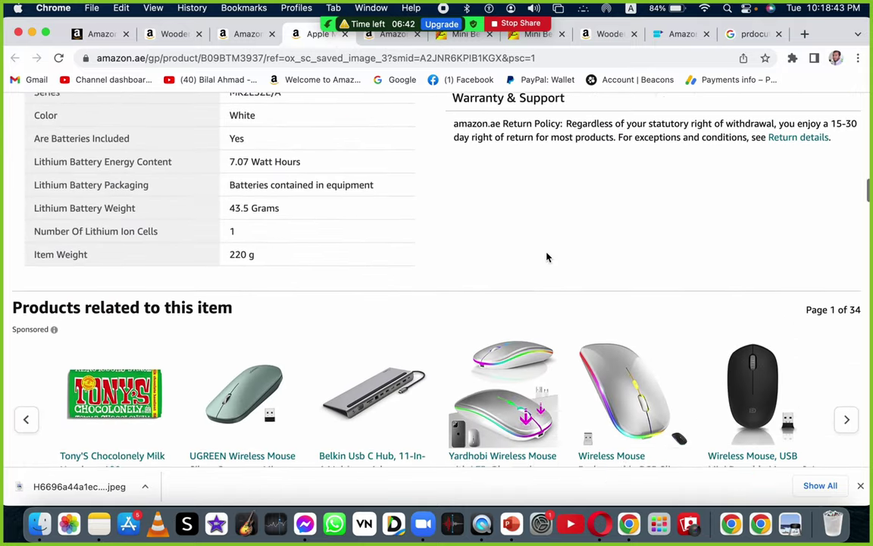
pyautogui.scroll(-20, 547, 257)
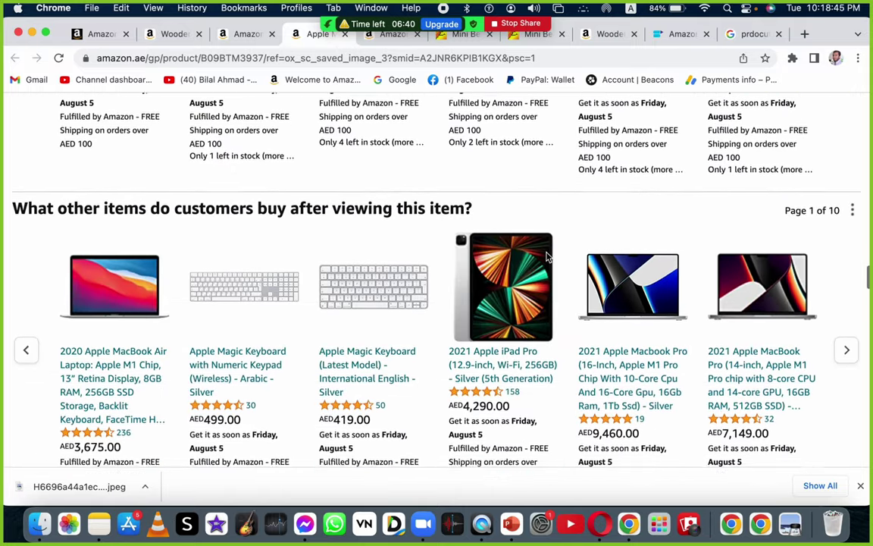
pyautogui.scroll(-3, 548, 258)
pyautogui.scroll(20, 547, 257)
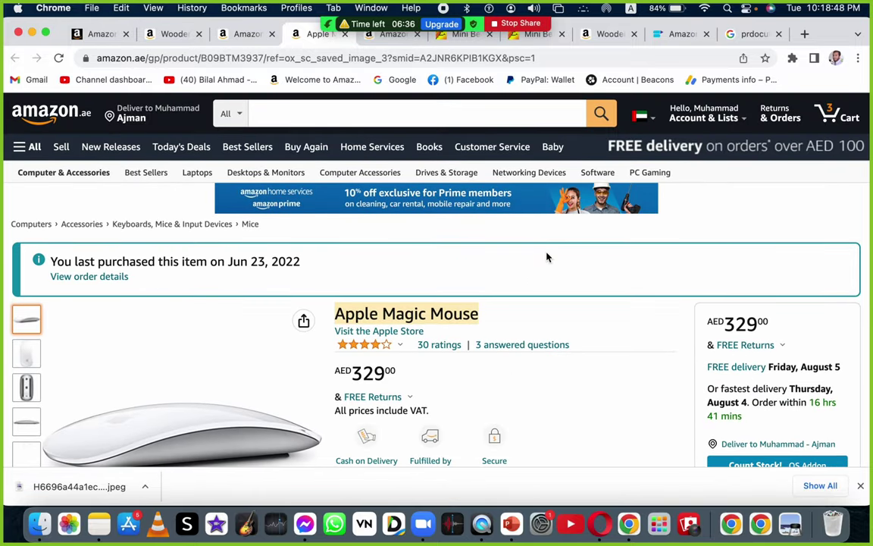
pyautogui.scroll(-2, 547, 257)
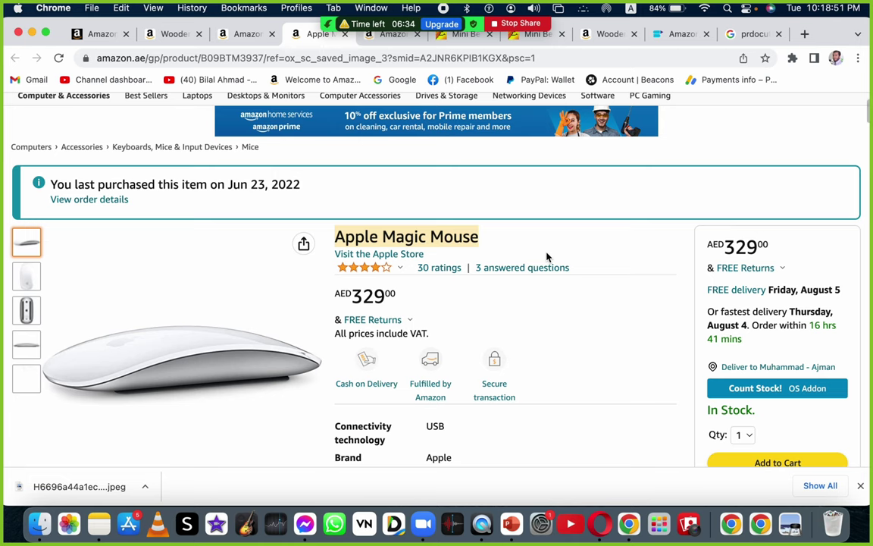
# Return to the natural wide tooth wooden comb's product page and replace the Amazon search text with "wooden"
pyautogui.click(392, 34)
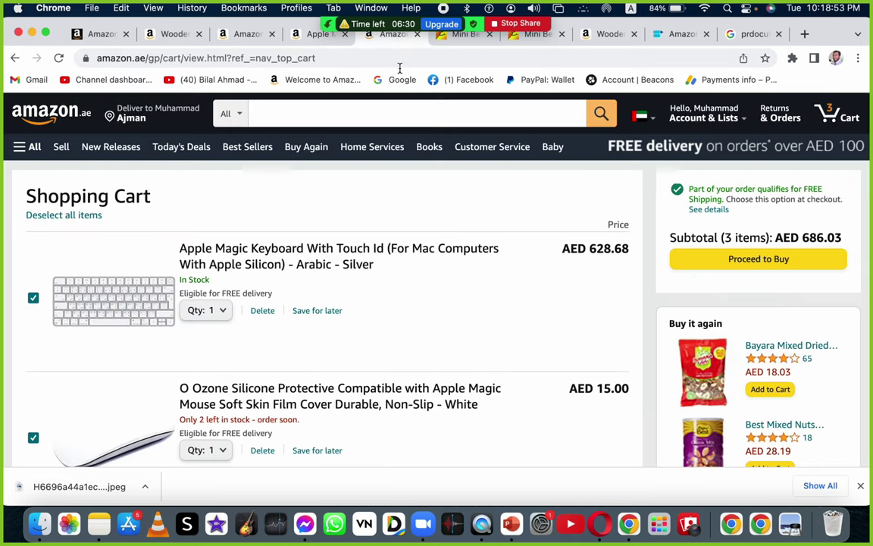
pyautogui.click(616, 39)
pyautogui.scroll(15, 447, 288)
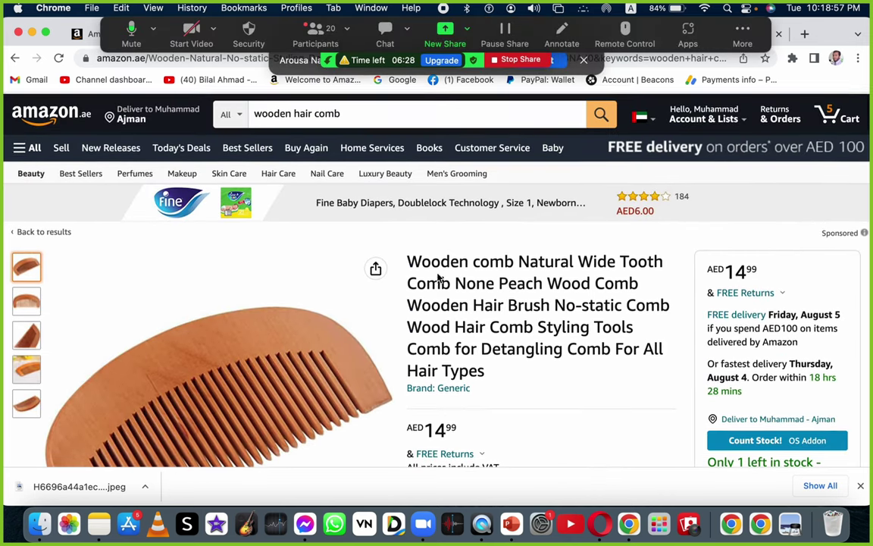
pyautogui.click(354, 115)
pyautogui.moveTo(354, 114); pyautogui.dragTo(258, 114)
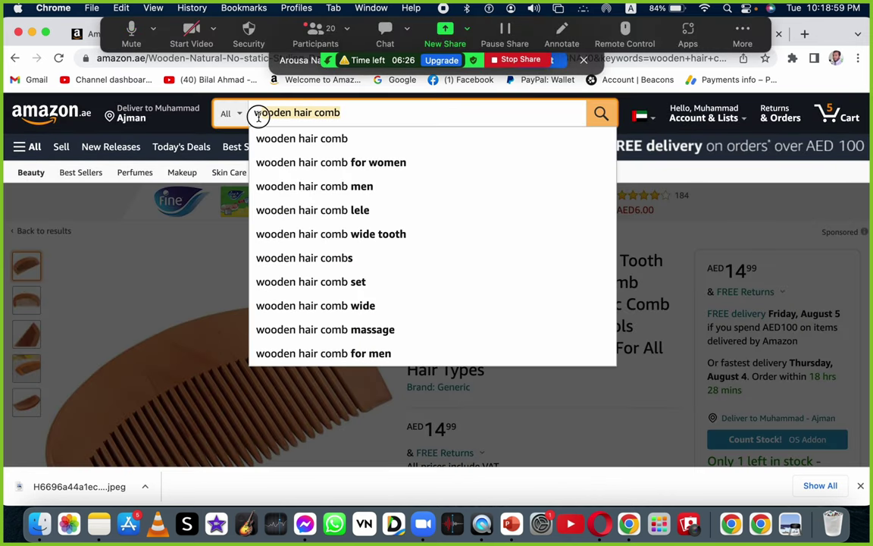
pyautogui.write('wwo')
pyautogui.press('BackSpace')
pyautogui.press('BackSpace')
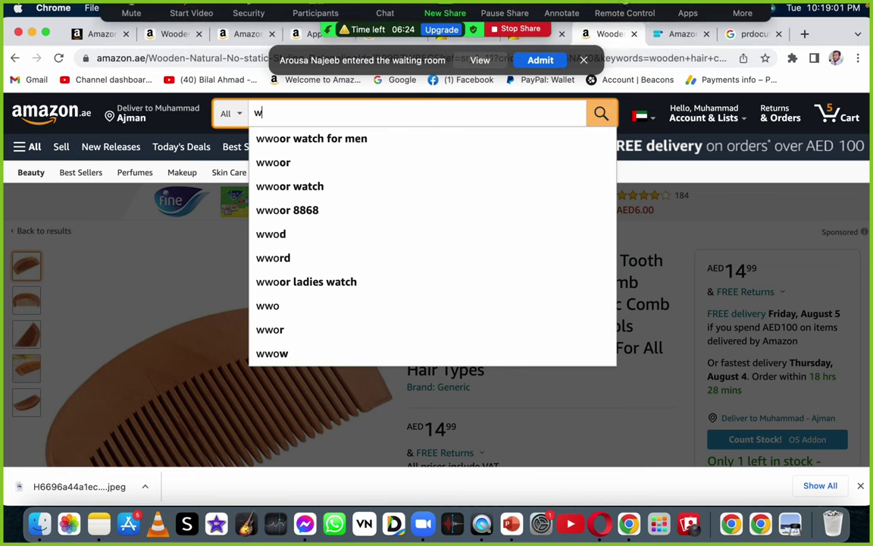
pyautogui.write('ooden')
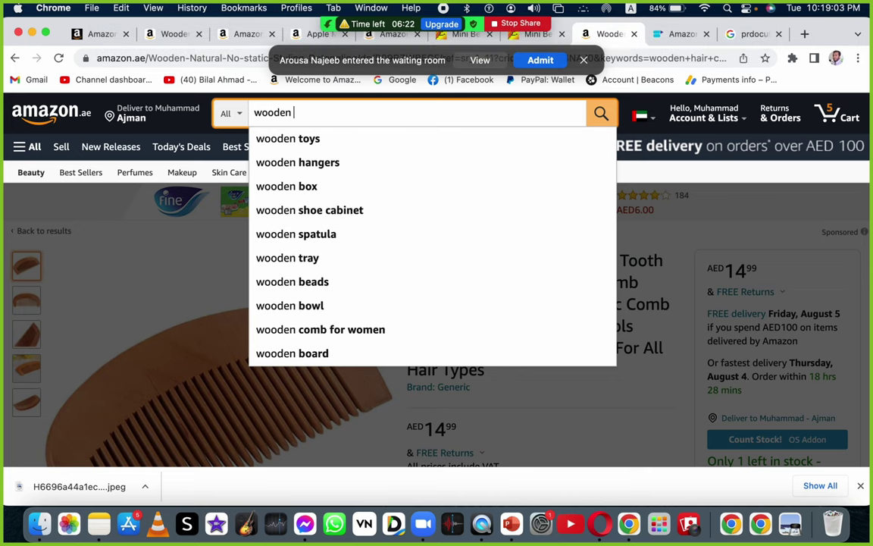
# Admit the waiting participant to the Zoom meeting and share Desktop 1 again
pyautogui.click(520, 59)
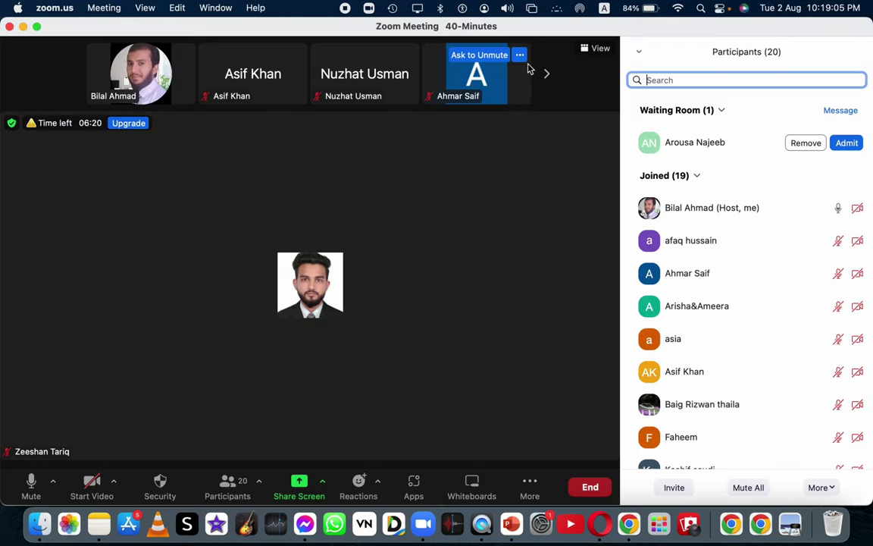
pyautogui.click(299, 485)
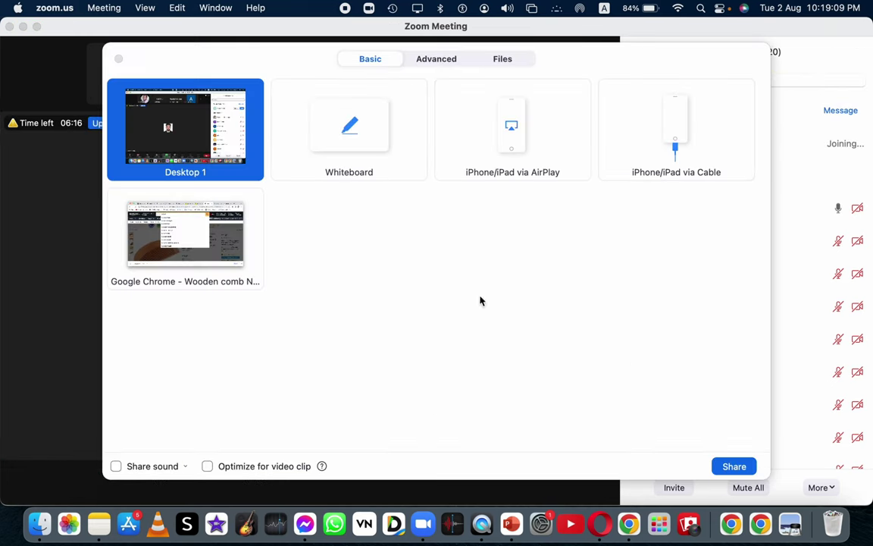
pyautogui.click(739, 467)
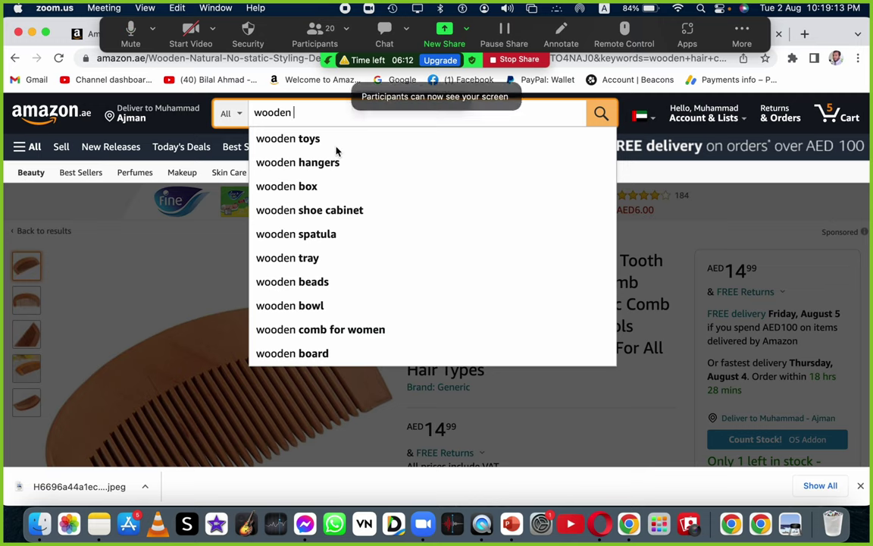
# Search Amazon for the suggested term "wooden hair brush" and browse the results
pyautogui.press('BackSpace')
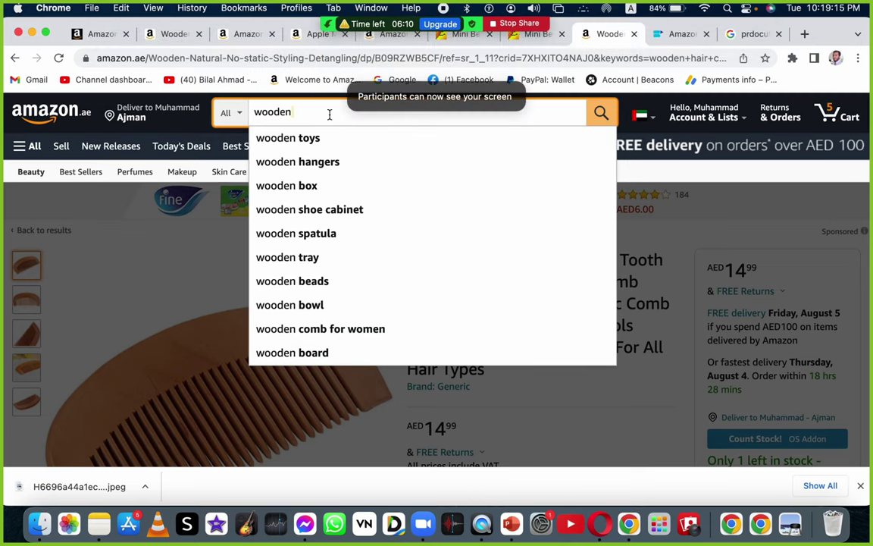
pyautogui.write('hair')
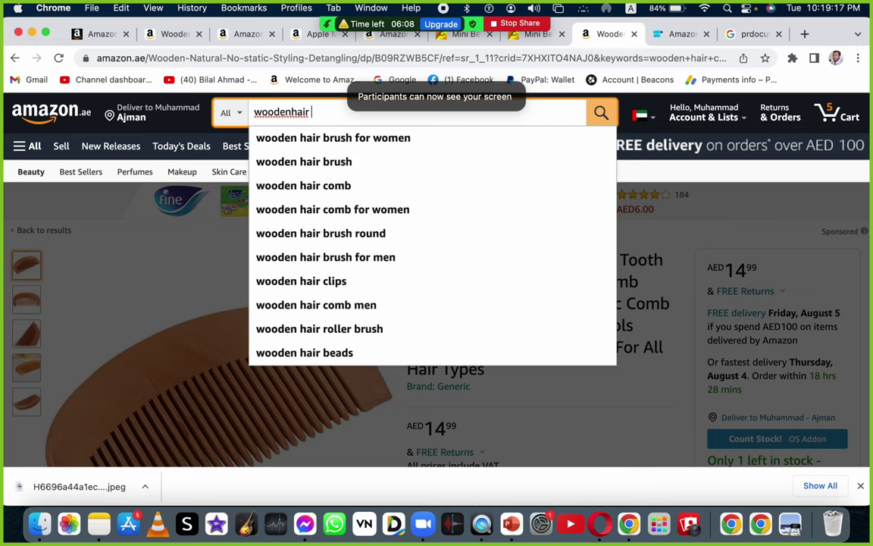
pyautogui.click(324, 167)
pyautogui.scroll(-5, 409, 237)
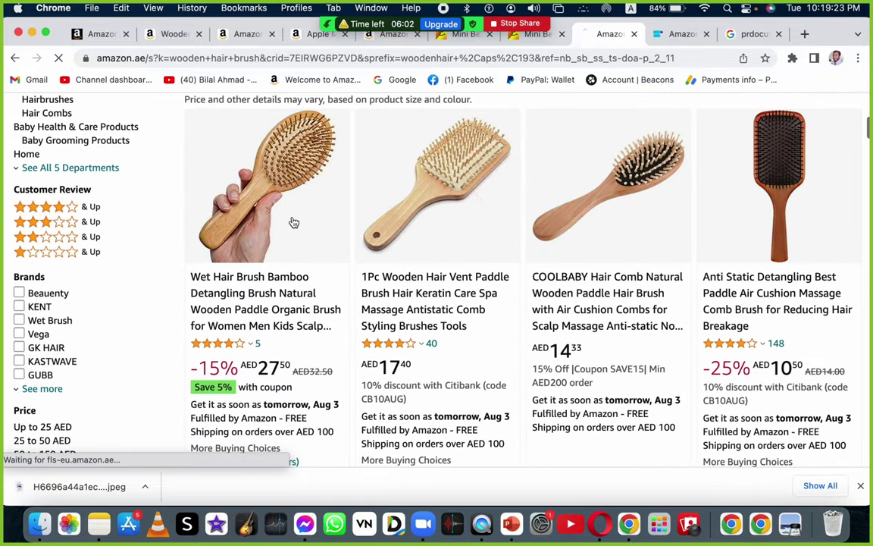
# Open the Wet Hair Brush Bamboo Detangling Brush and examine its bullet points, product details and product description
pyautogui.click(294, 222)
pyautogui.scroll(-10, 516, 288)
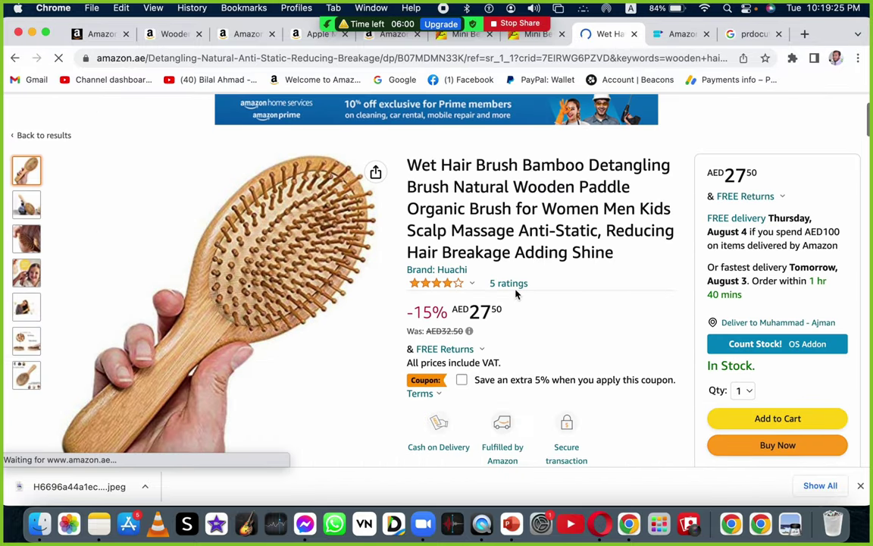
pyautogui.scroll(-15, 516, 290)
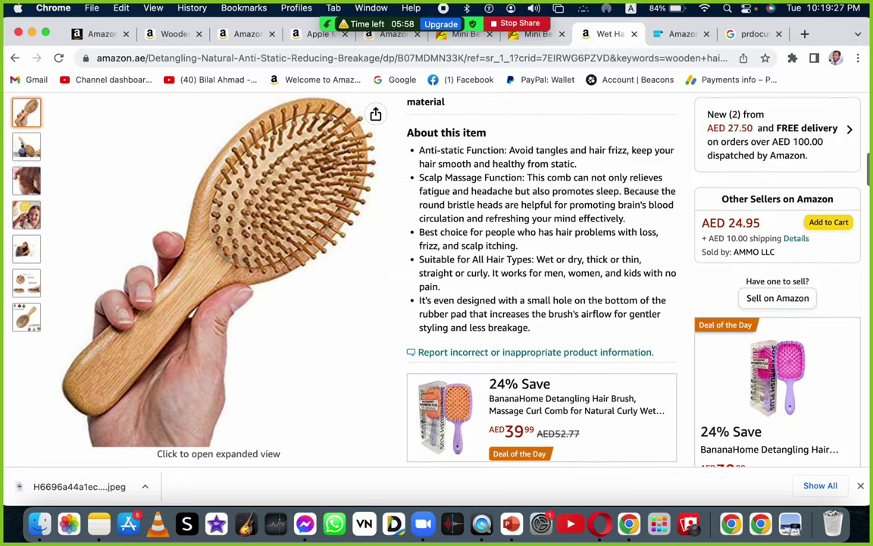
pyautogui.scroll(-8, 515, 291)
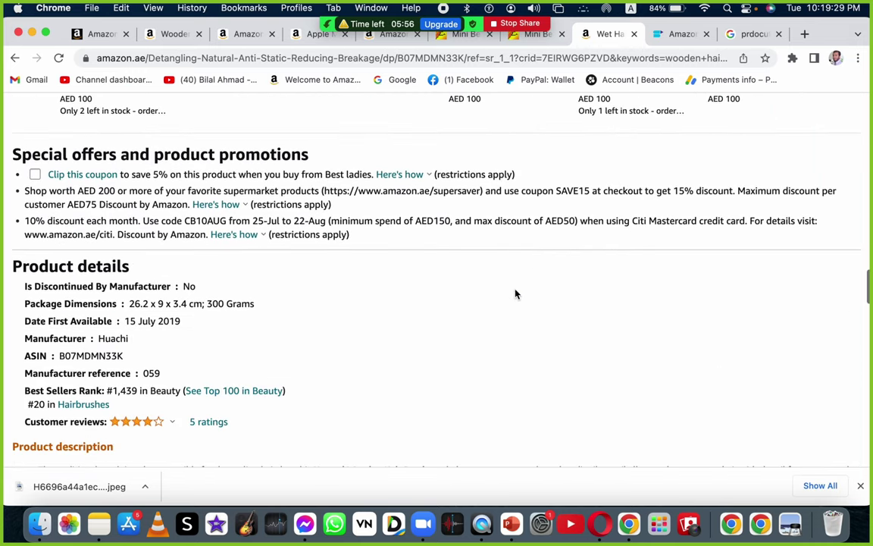
pyautogui.scroll(1, 515, 294)
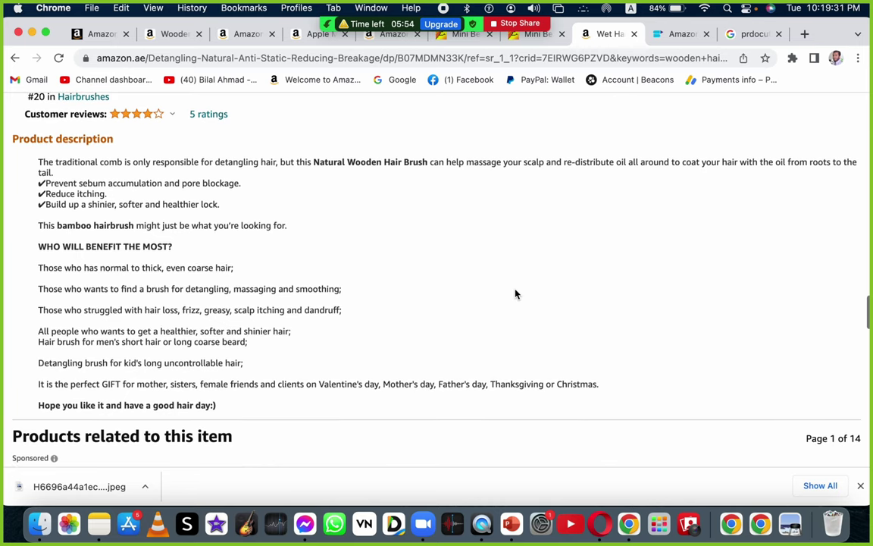
# Highlight the bamboo hair brush's description passages to study their bold text and line breaks, and review its title and specifications
pyautogui.moveTo(38, 161)
pyautogui.mouseDown()
pyautogui.moveTo(49, 181)
pyautogui.moveTo(160, 207)
pyautogui.moveTo(228, 202)
pyautogui.moveTo(230, 212)
pyautogui.mouseUp()
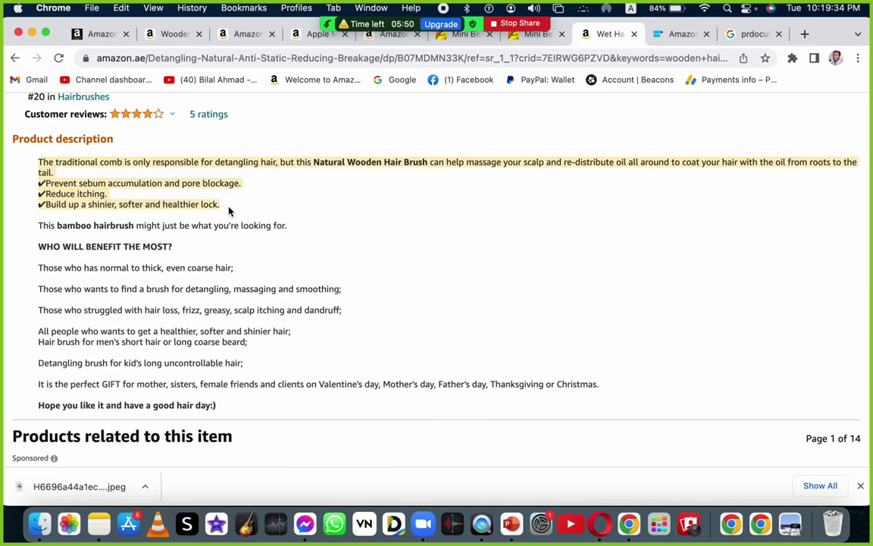
pyautogui.click(351, 161)
pyautogui.tripleClick(357, 162)
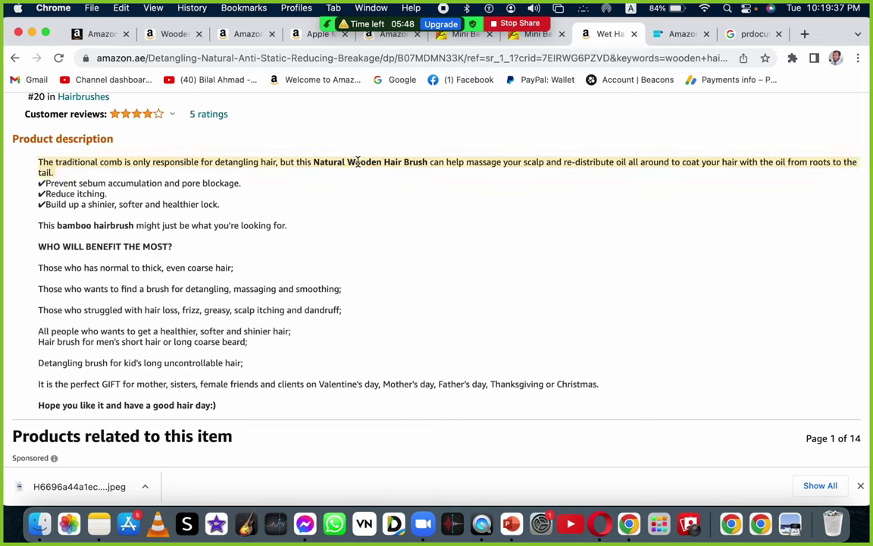
pyautogui.doubleClick(68, 245)
pyautogui.doubleClick(82, 225)
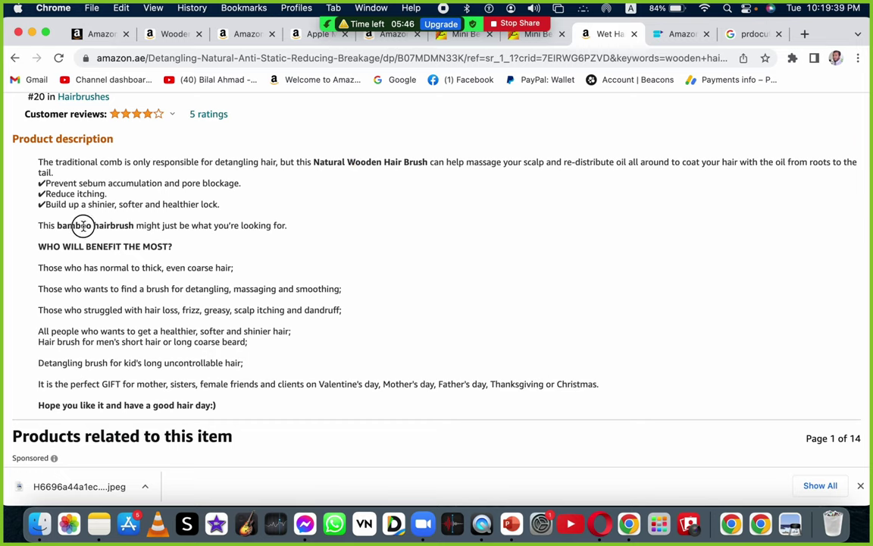
pyautogui.moveTo(226, 405); pyautogui.dragTo(25, 261)
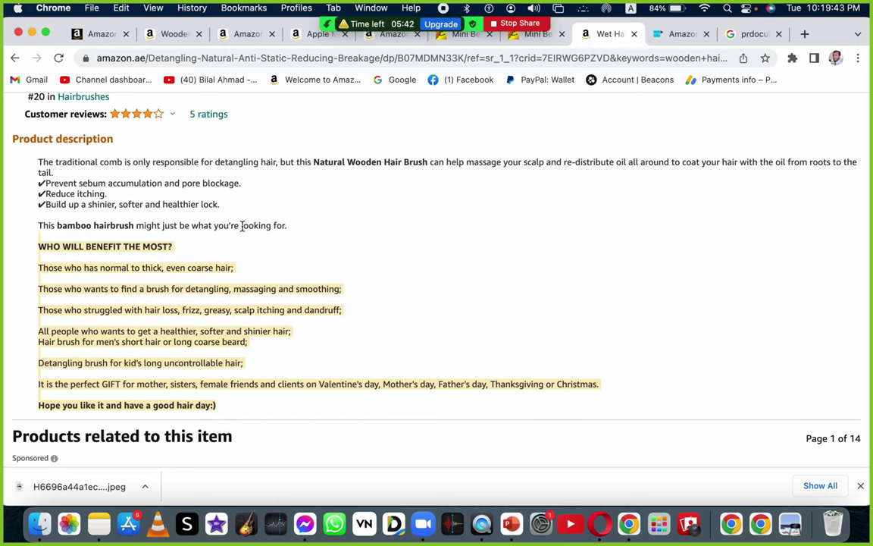
pyautogui.scroll(20, 661, 288)
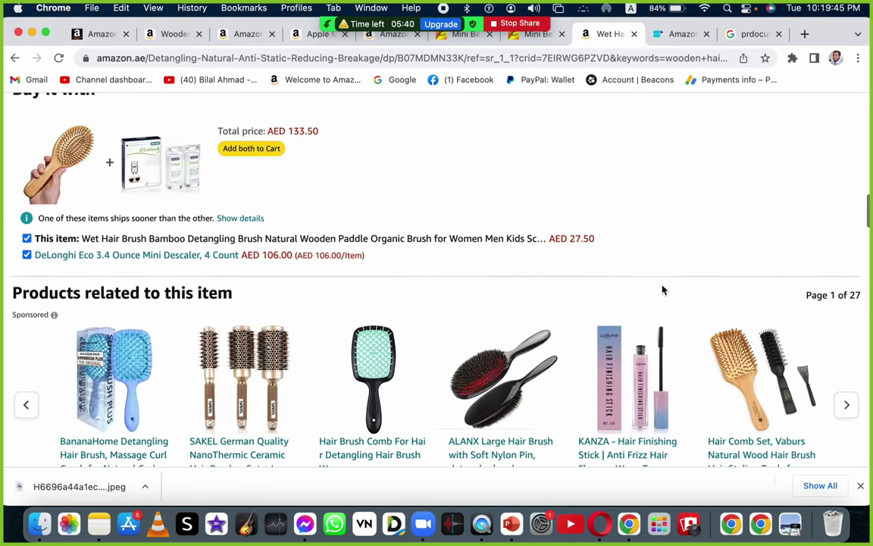
pyautogui.scroll(5, 662, 289)
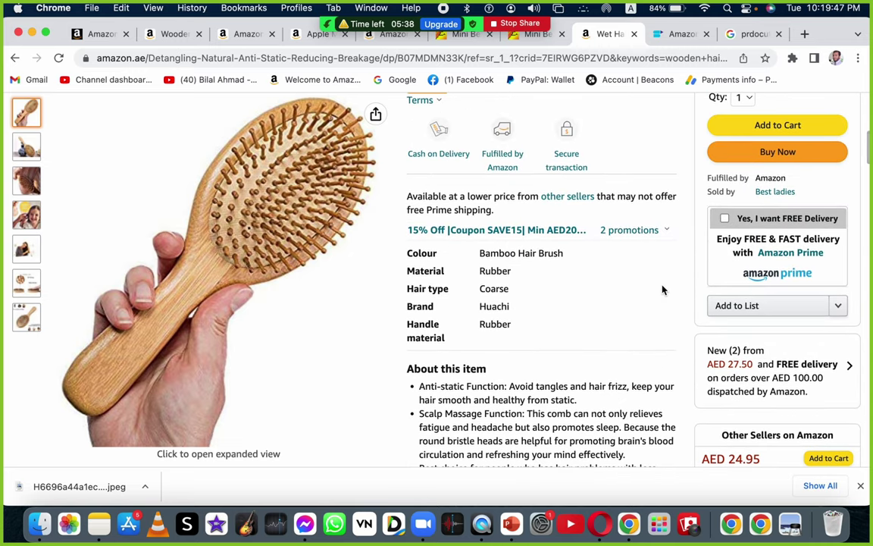
pyautogui.scroll(4, 662, 289)
pyautogui.scroll(2, 661, 289)
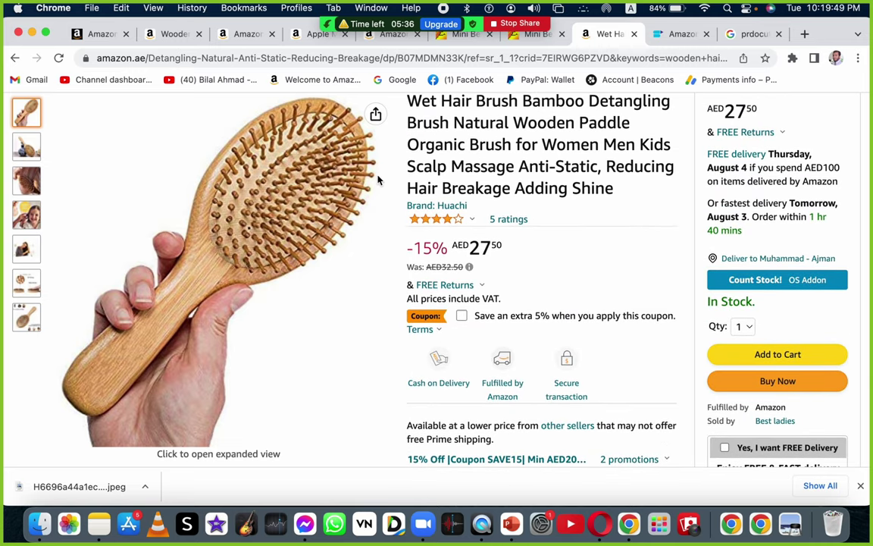
# Open the Wooden Hair Comb's live page from the Seller Central inventory and examine its price, product details and description
pyautogui.click(87, 32)
pyautogui.click(234, 276)
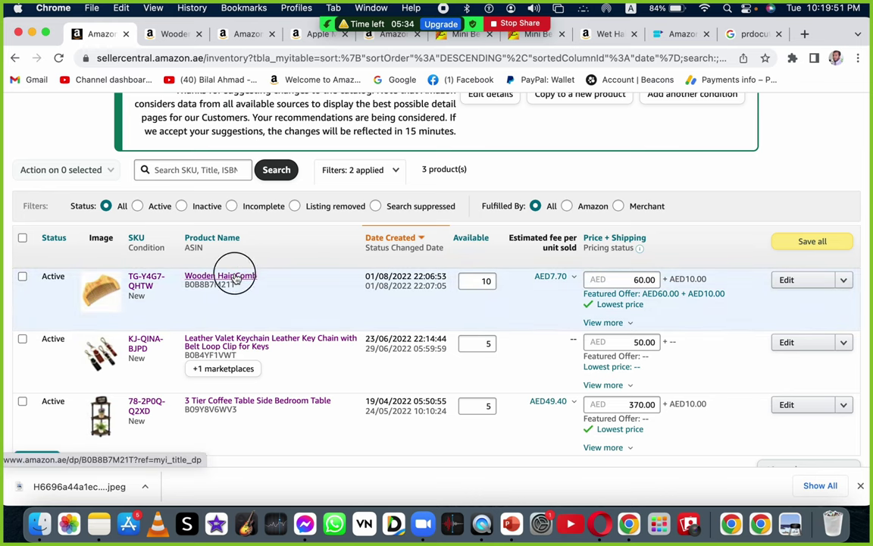
pyautogui.scroll(-5, 581, 262)
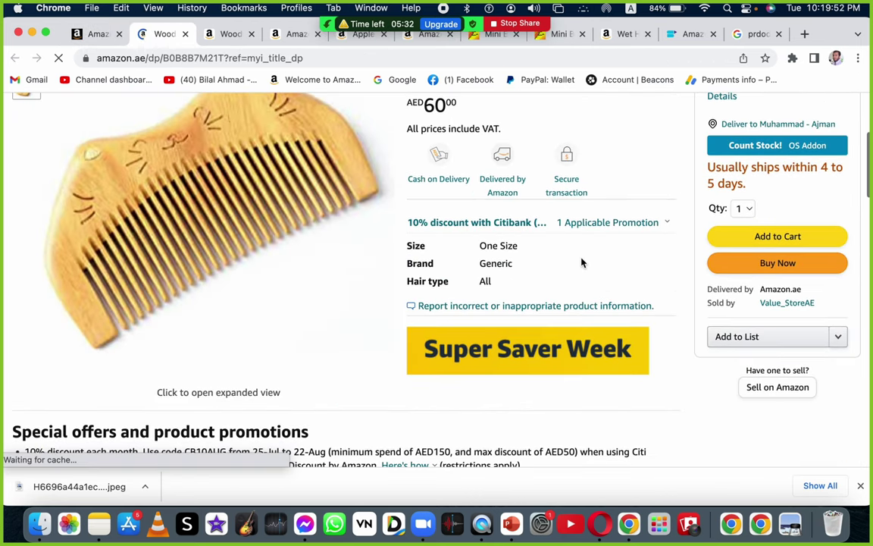
pyautogui.scroll(4, 581, 261)
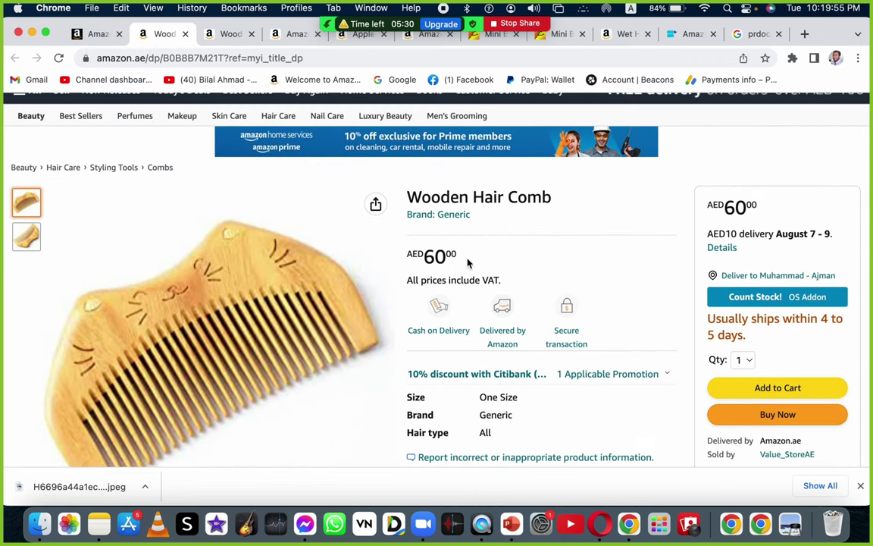
pyautogui.scroll(-15, 482, 314)
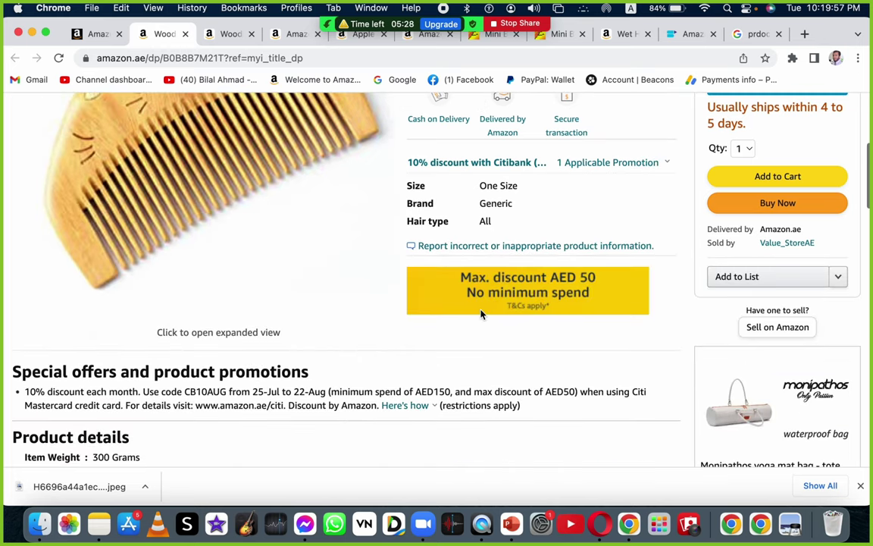
pyautogui.scroll(5, 481, 314)
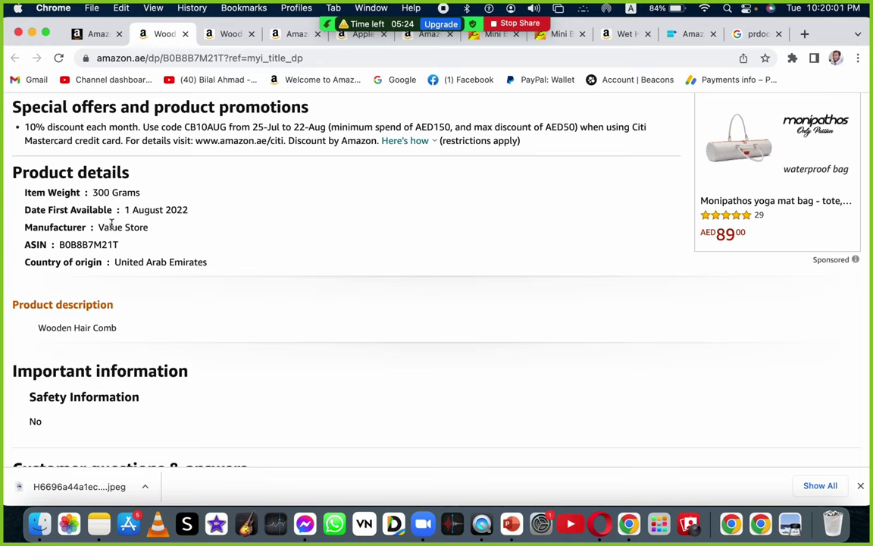
# Highlight the weight unit in the Wooden Hair Comb's product details and review the page from title to product details
pyautogui.doubleClick(116, 192)
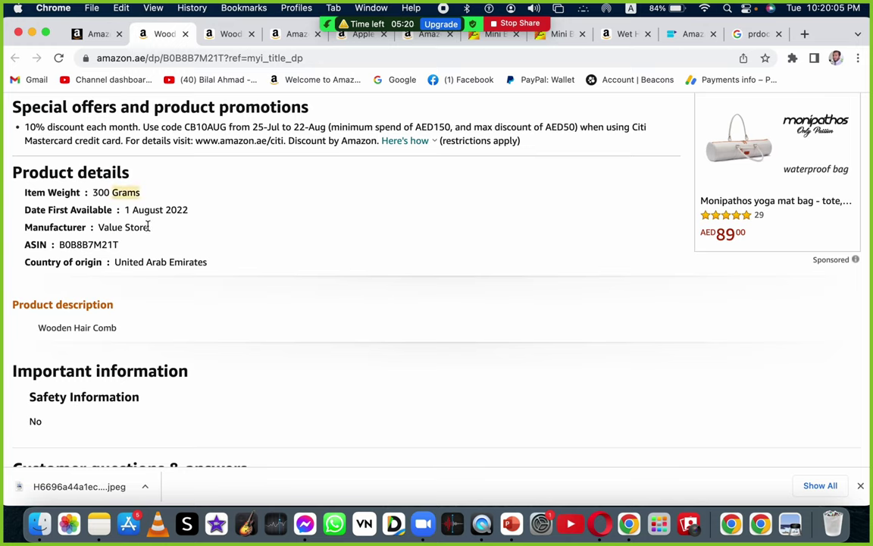
pyautogui.scroll(10, 148, 227)
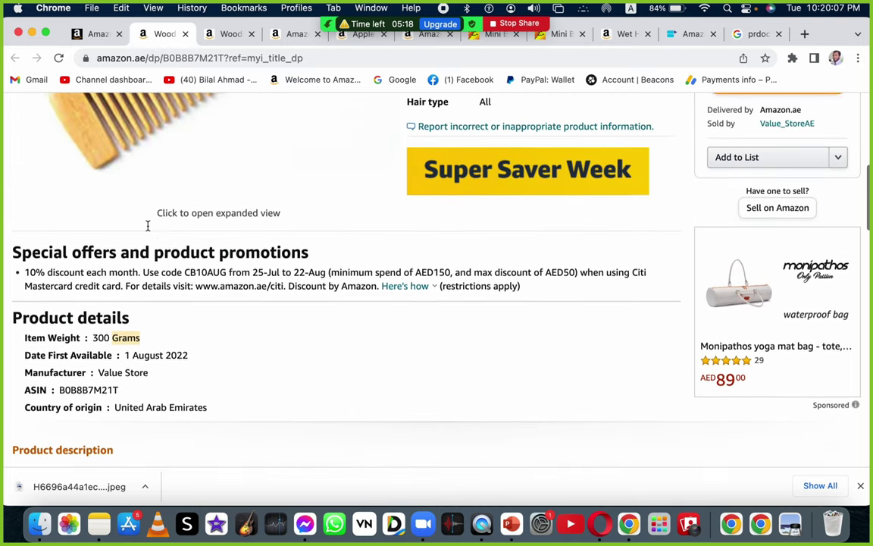
pyautogui.scroll(3, 149, 230)
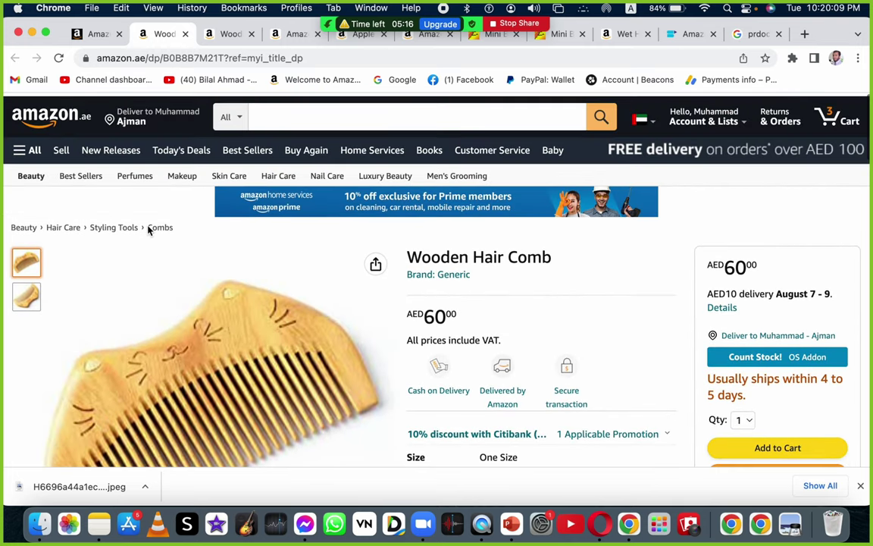
pyautogui.scroll(-4, 149, 230)
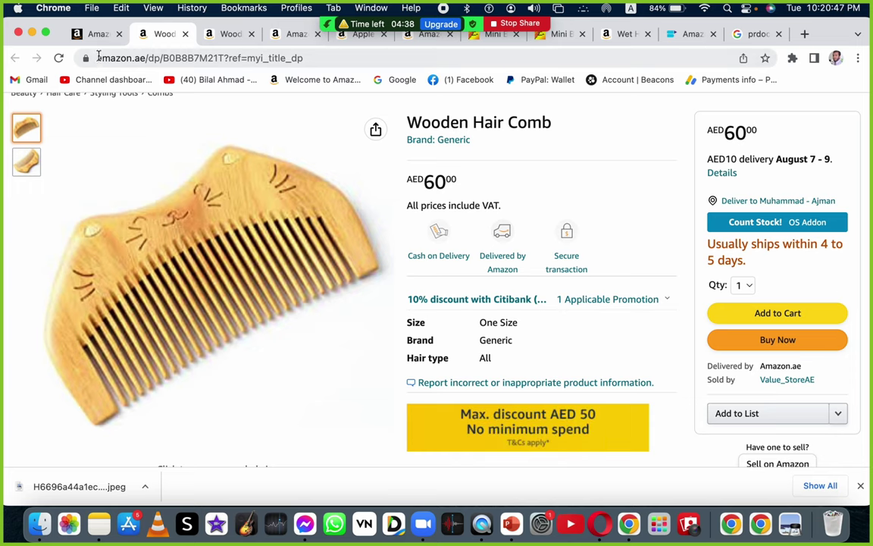
pyautogui.scroll(-5, 579, 371)
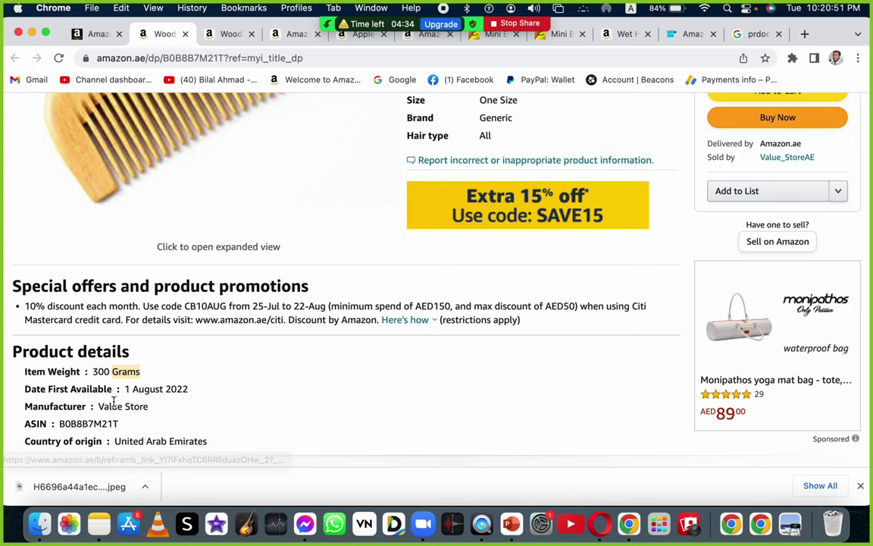
pyautogui.scroll(-3, 112, 403)
# Return to the Seller Central inventory and filter its listings to those fulfilled by Merchant
pyautogui.click(98, 34)
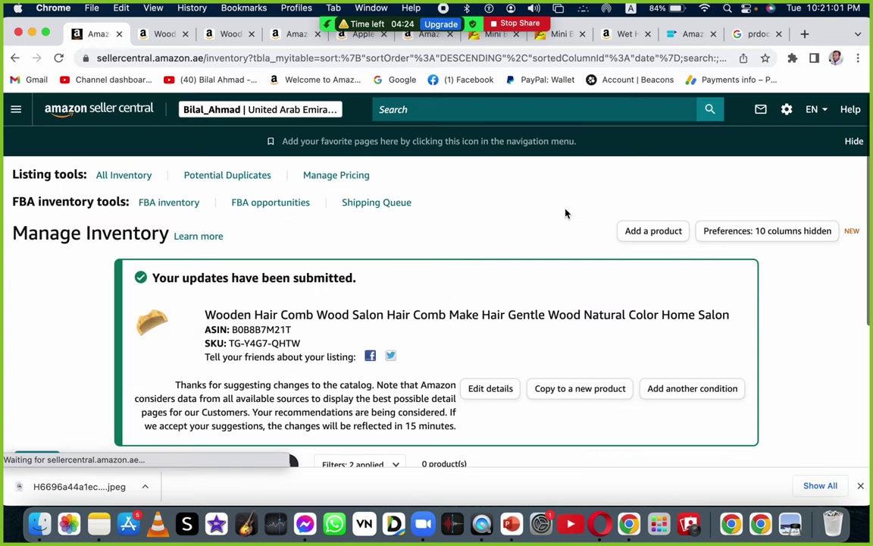
pyautogui.scroll(-3, 440, 288)
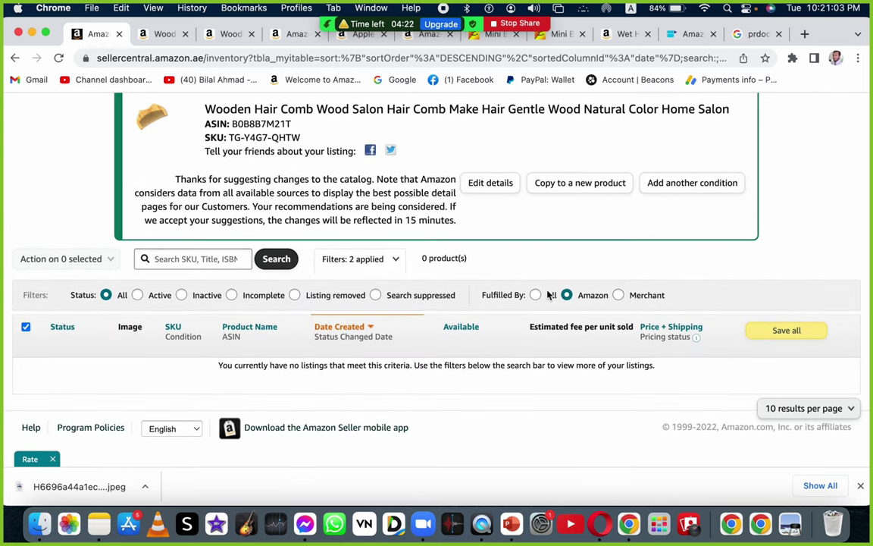
pyautogui.click(619, 295)
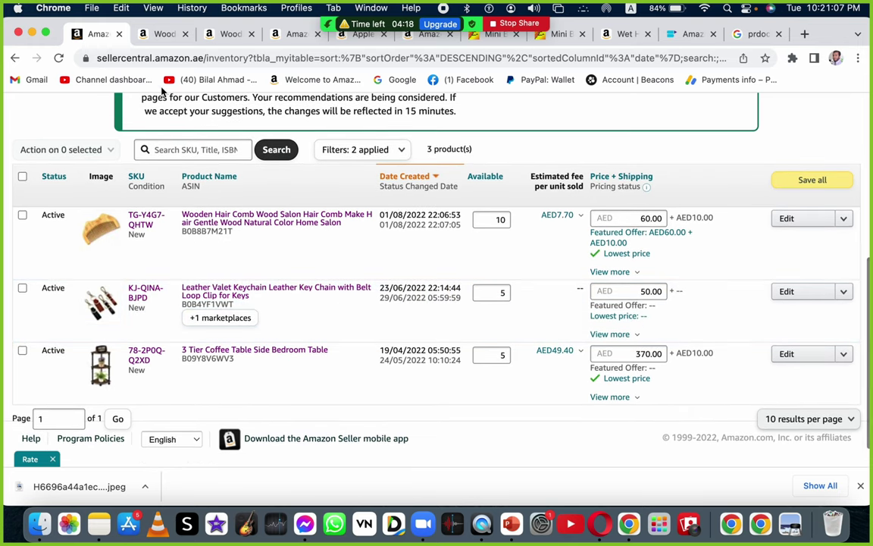
# Reload the Seller Central inventory page, reopen Manage Inventory and look over the listed products
pyautogui.click(58, 58)
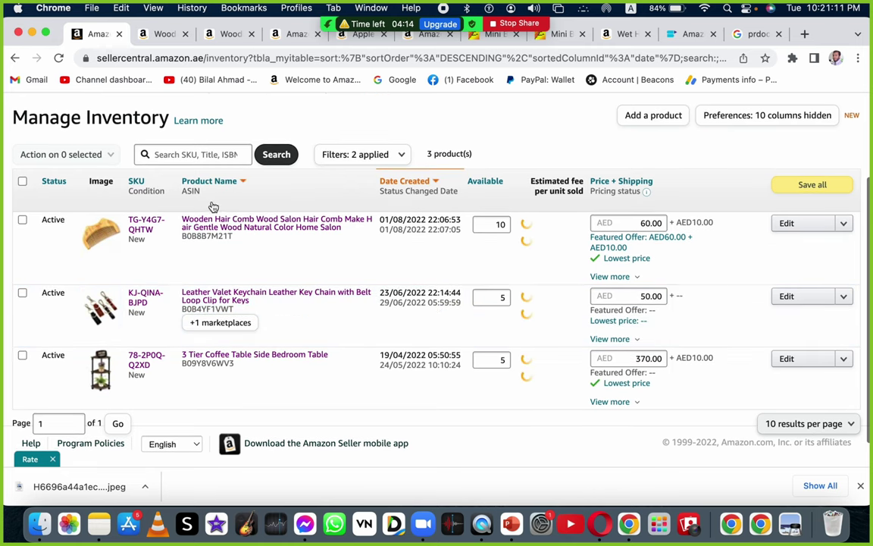
pyautogui.scroll(-2, 167, 218)
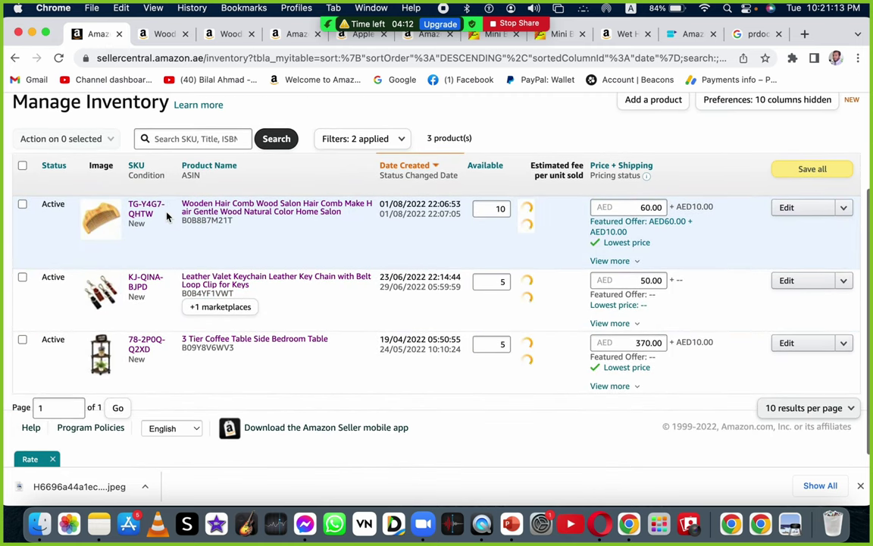
pyautogui.scroll(3, 309, 182)
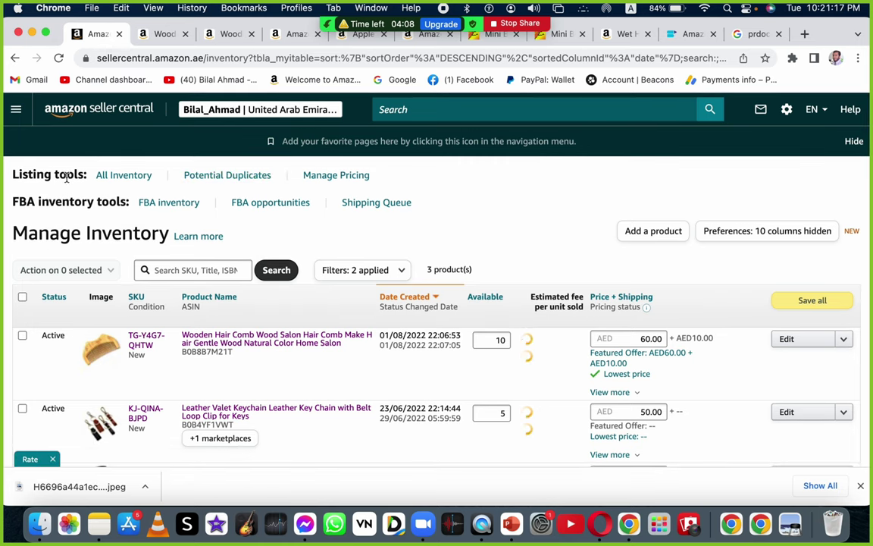
pyautogui.click(16, 110)
pyautogui.moveTo(142, 165)
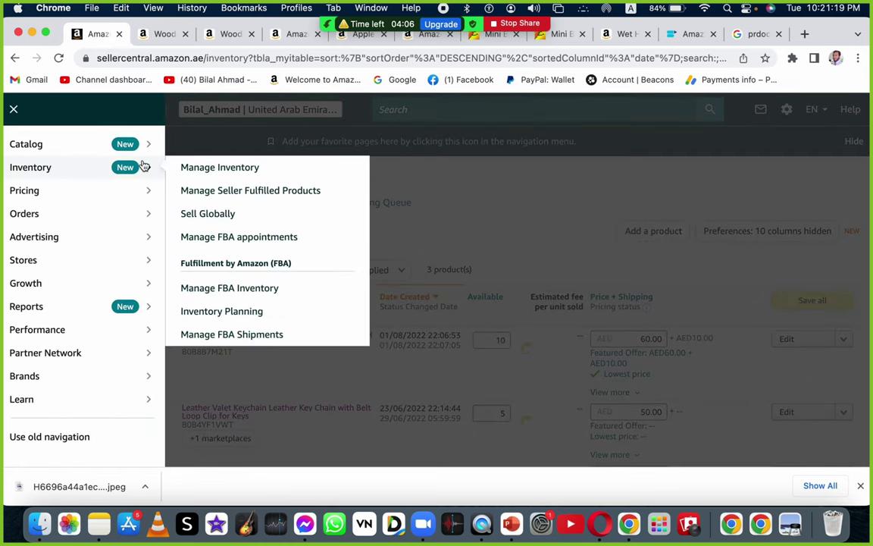
pyautogui.click(207, 170)
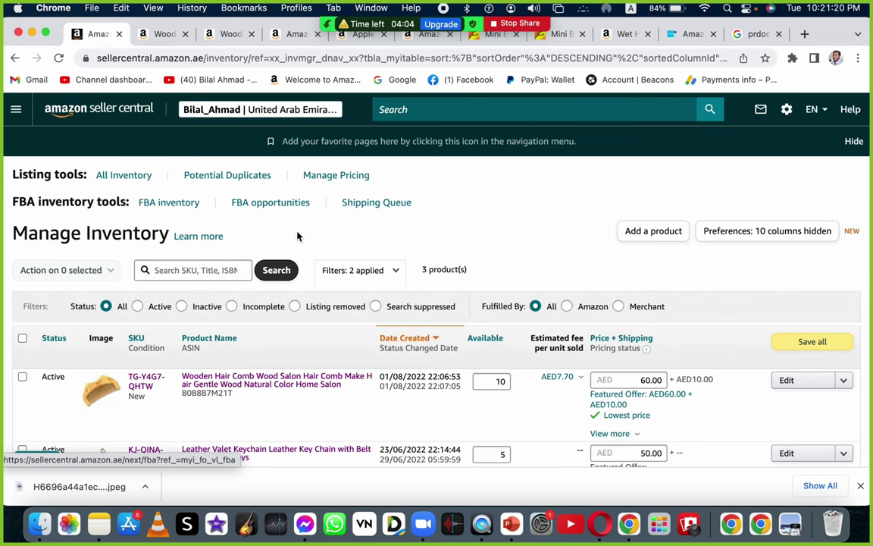
pyautogui.scroll(-2, 297, 234)
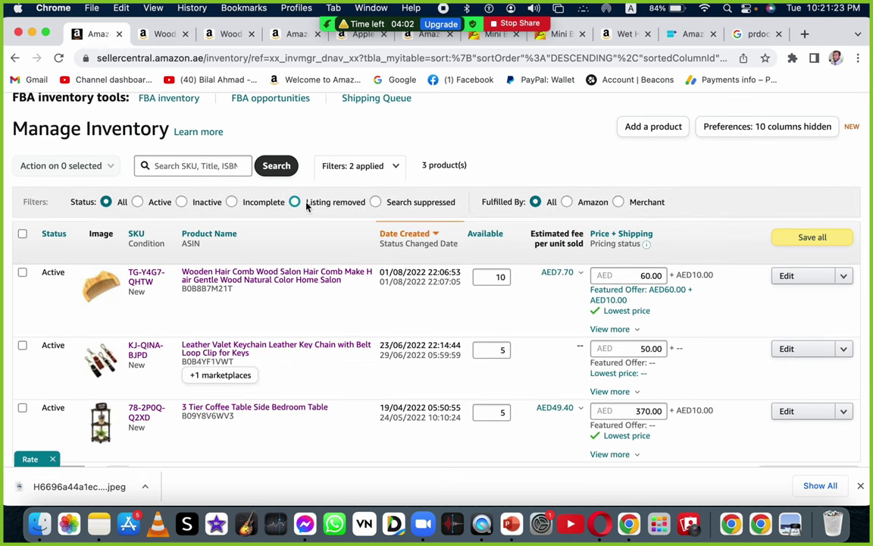
# Filter the inventory by Active status and review the matching products
pyautogui.click(136, 201)
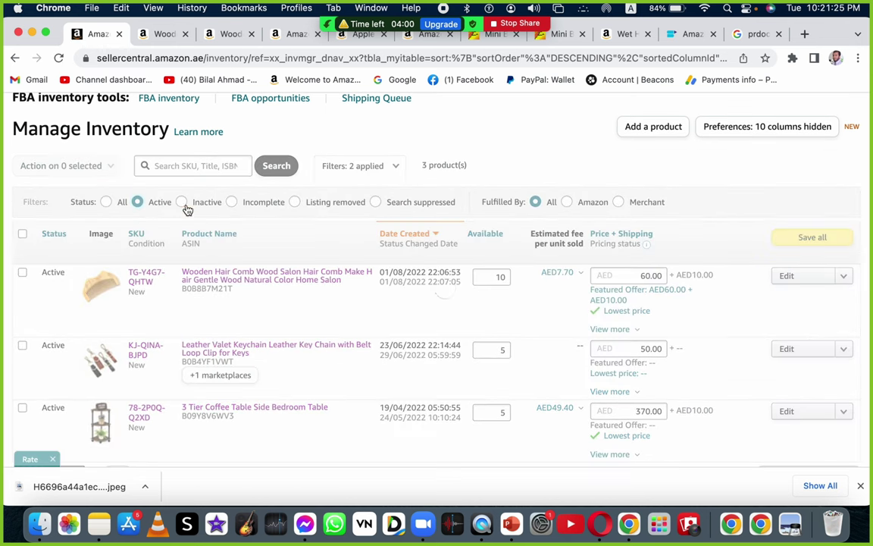
pyautogui.scroll(-2, 182, 205)
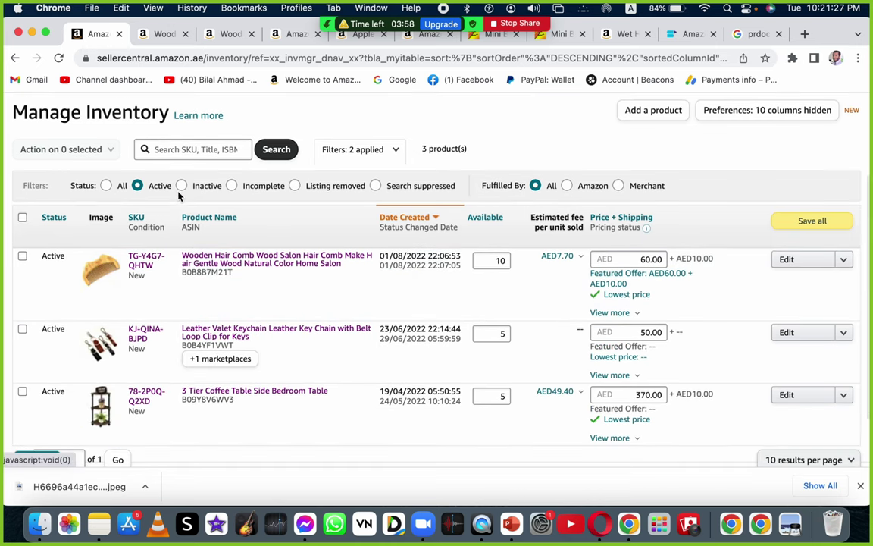
pyautogui.scroll(2, 180, 194)
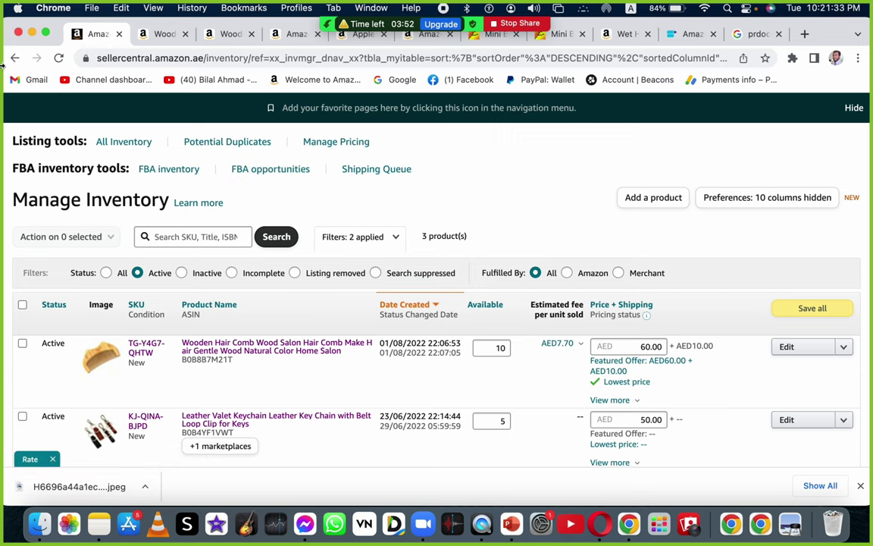
pyautogui.scroll(1, 100, 162)
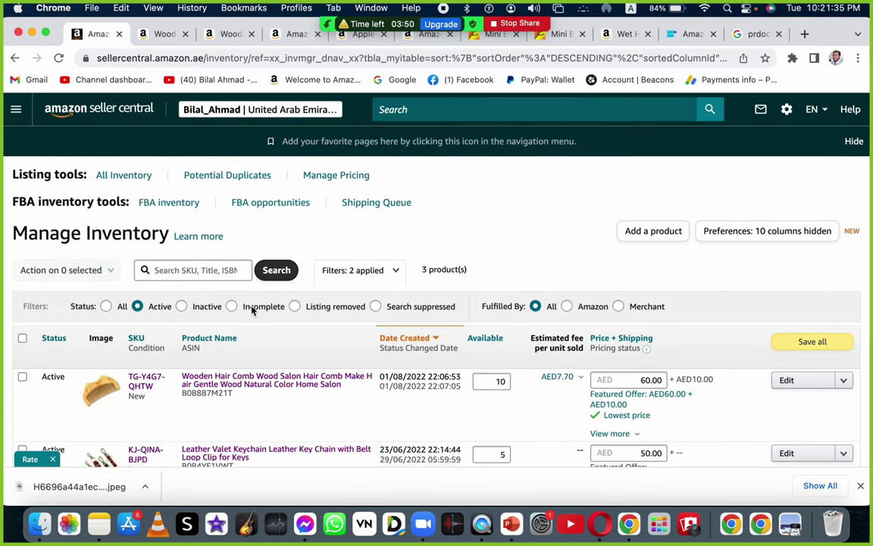
pyautogui.scroll(-2, 84, 355)
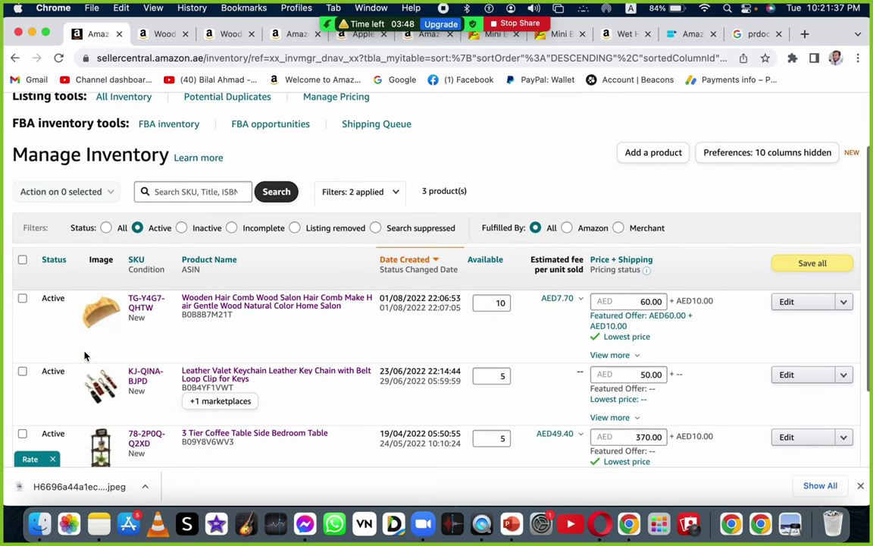
pyautogui.scroll(2, 84, 355)
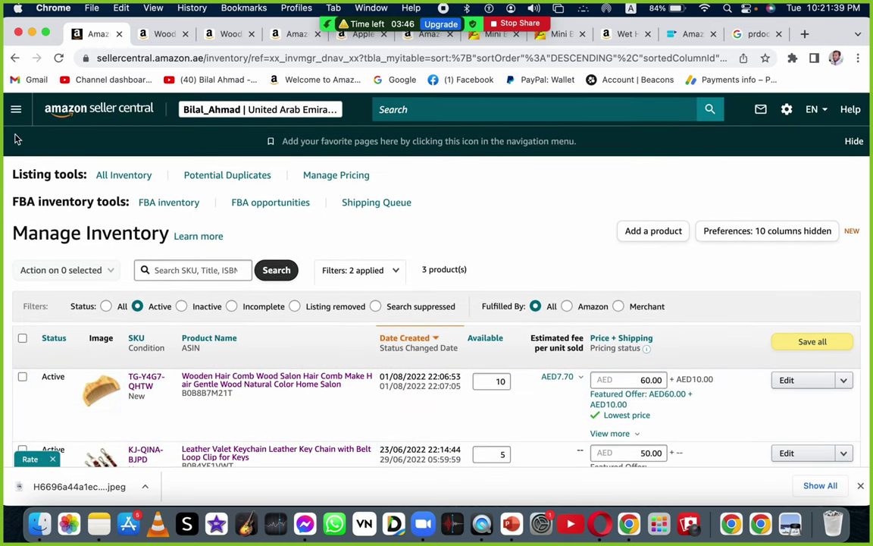
# Reopen Manage Inventory with its default filters, and check the Wooden Hair Comb's price and delivery details on its live page
pyautogui.click(15, 112)
pyautogui.moveTo(55, 168)
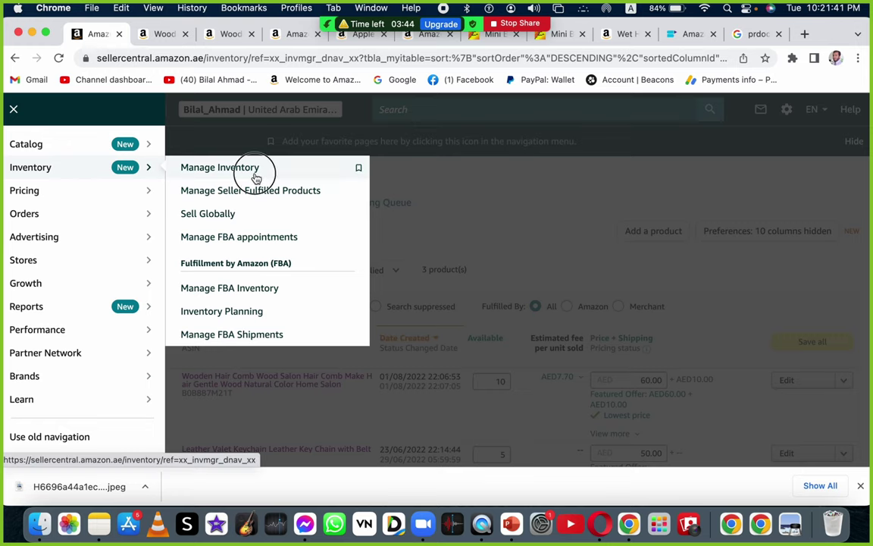
pyautogui.click(254, 176)
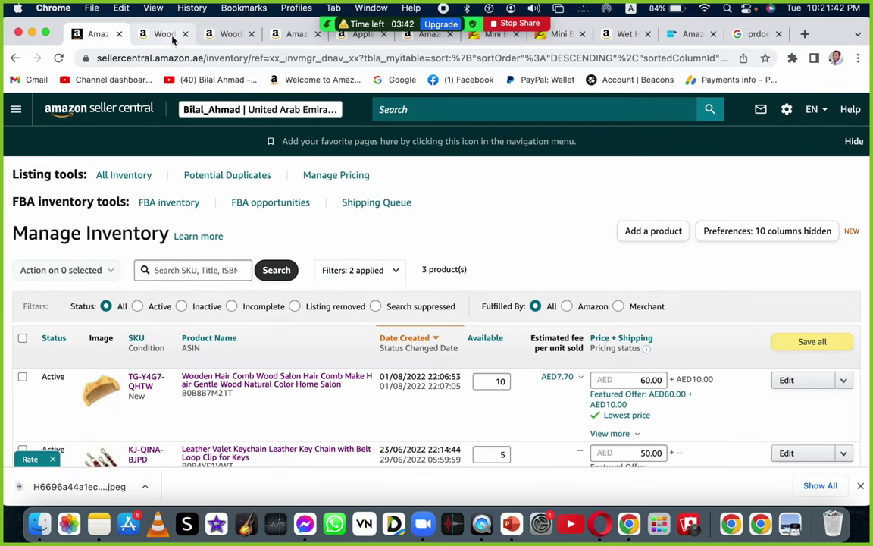
pyautogui.click(163, 34)
pyautogui.scroll(10, 263, 192)
pyautogui.scroll(-4, 263, 191)
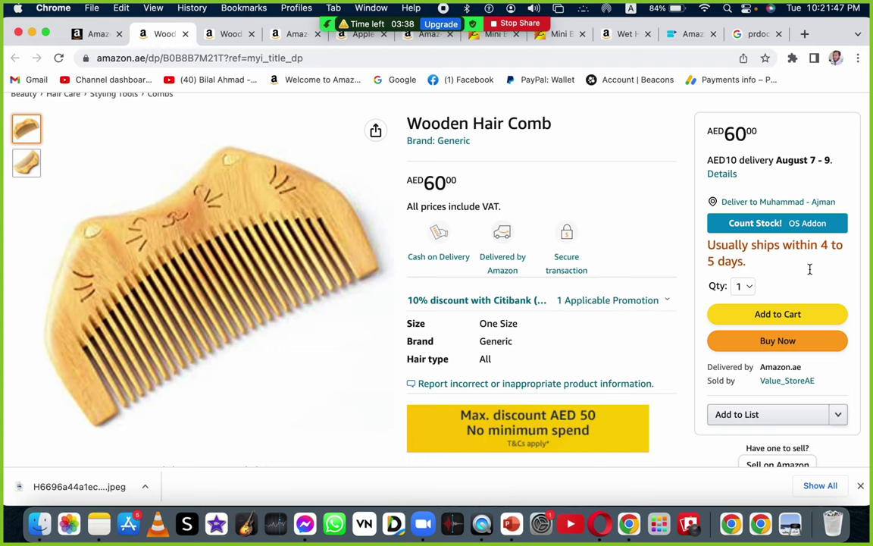
# Return to the Seller Central inventory and look over the listing actions available for the Wooden Hair Comb
pyautogui.click(93, 33)
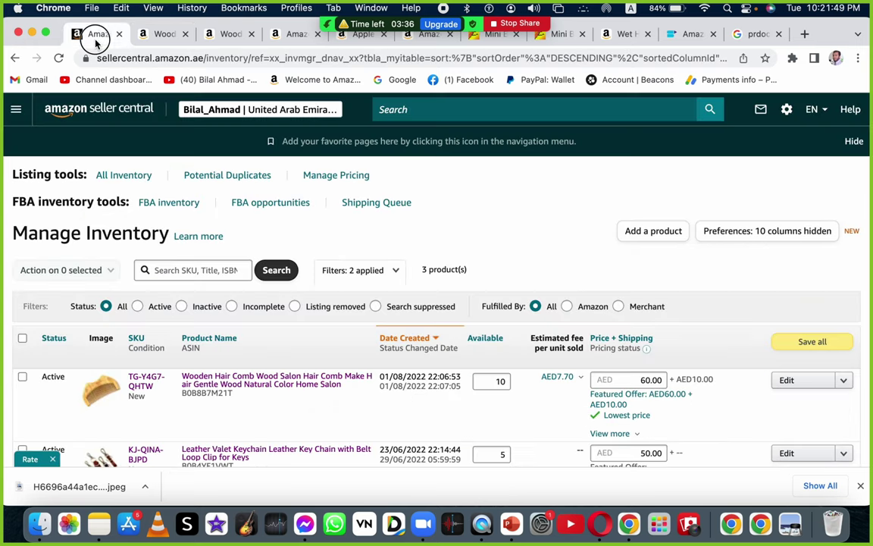
pyautogui.scroll(-2, 698, 394)
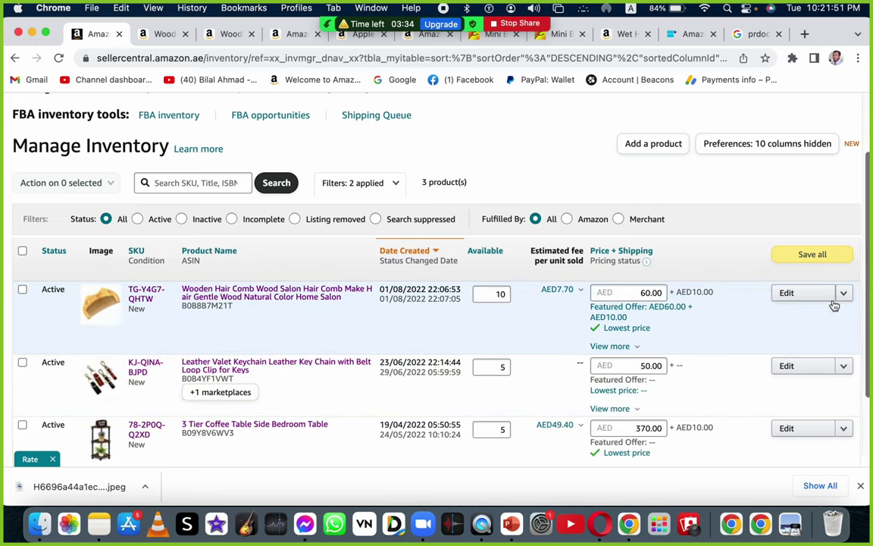
pyautogui.click(843, 294)
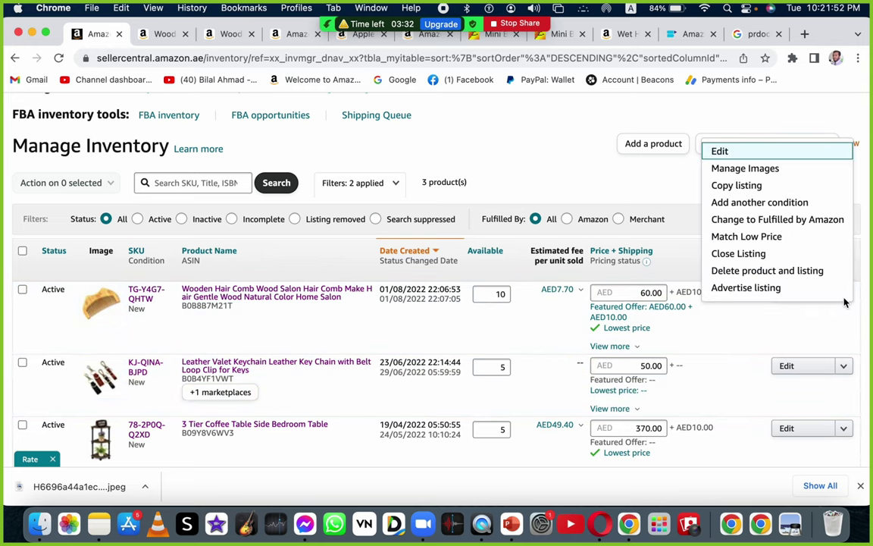
pyautogui.click(518, 159)
# Check which marketplaces the seller account can switch to, keeping United Arab Emirates selected
pyautogui.scroll(2, 518, 158)
pyautogui.click(253, 113)
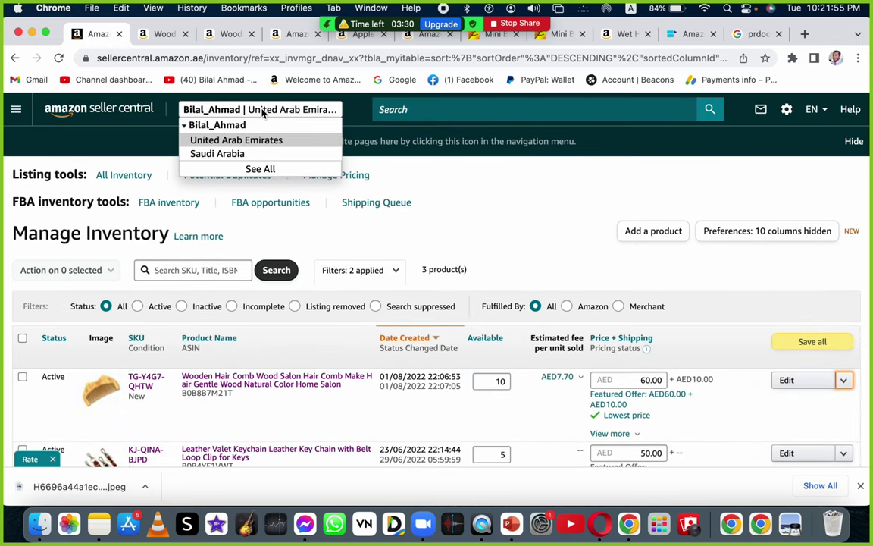
pyautogui.click(194, 112)
pyautogui.click(208, 112)
pyautogui.click(19, 135)
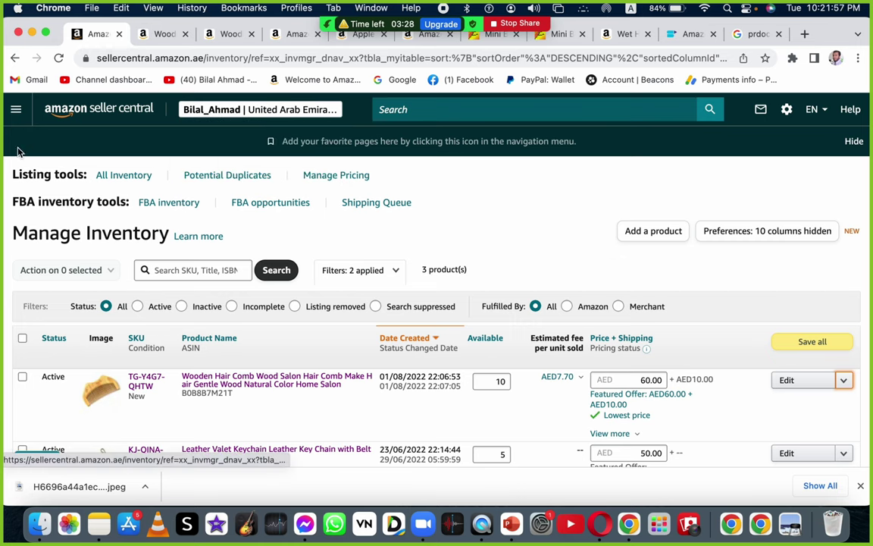
# Locate Change to Fulfilled by Amazon among the Wooden Hair Comb's listing actions, and view the Mini Beard Comb supplier page on Alibaba
pyautogui.scroll(-3, 766, 288)
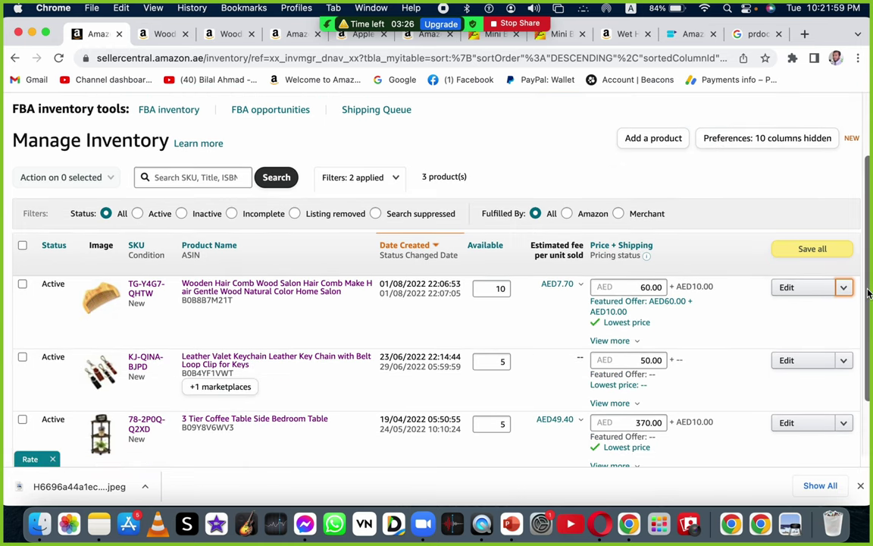
pyautogui.click(843, 288)
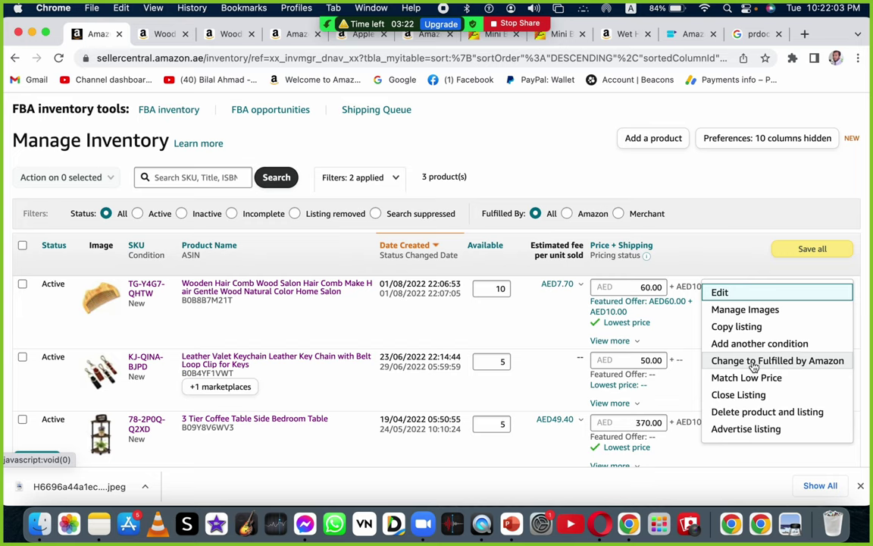
pyautogui.click(554, 35)
pyautogui.scroll(5, 491, 147)
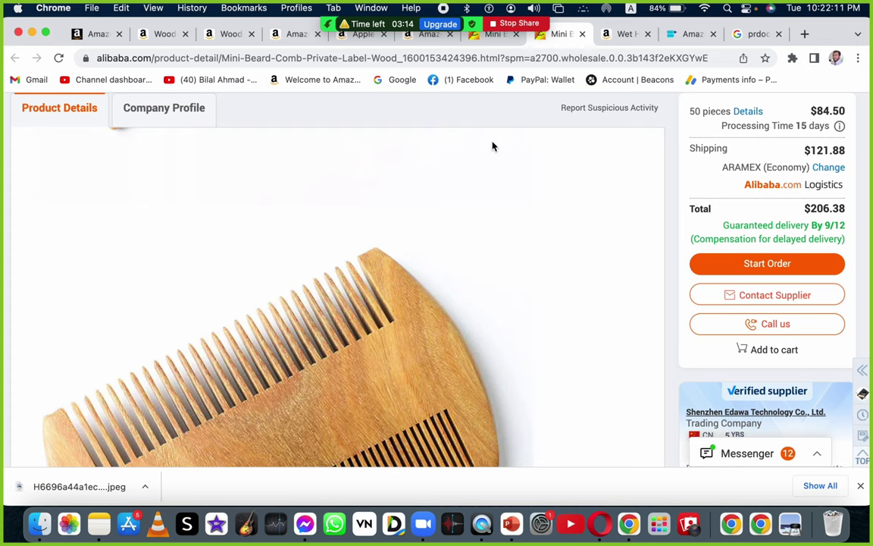
pyautogui.scroll(-3, 302, 193)
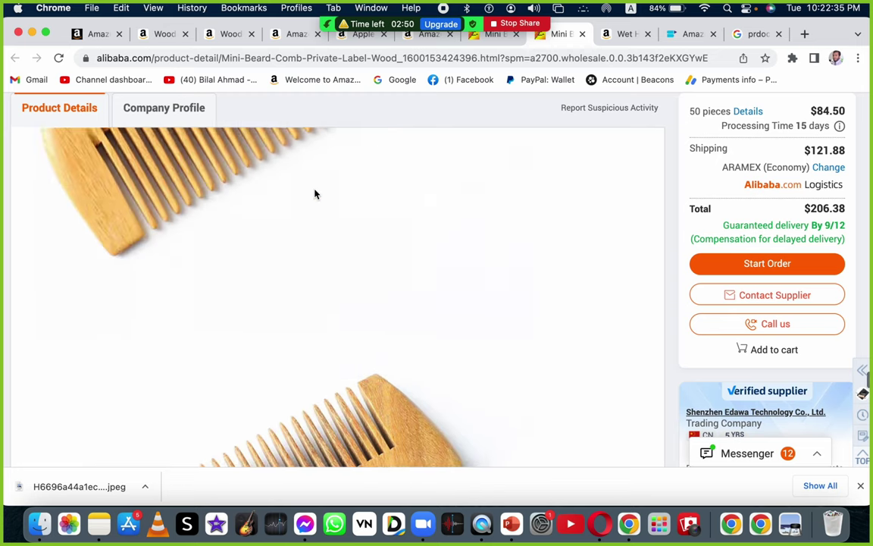
# Return to the Seller Central inventory, dismiss the comb's listing actions and select its available quantity for inspection
pyautogui.click(110, 33)
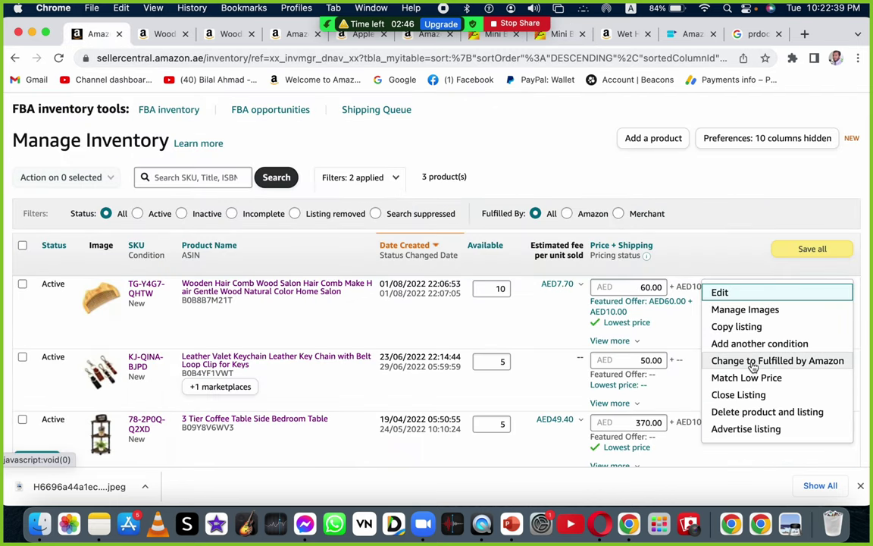
pyautogui.click(540, 184)
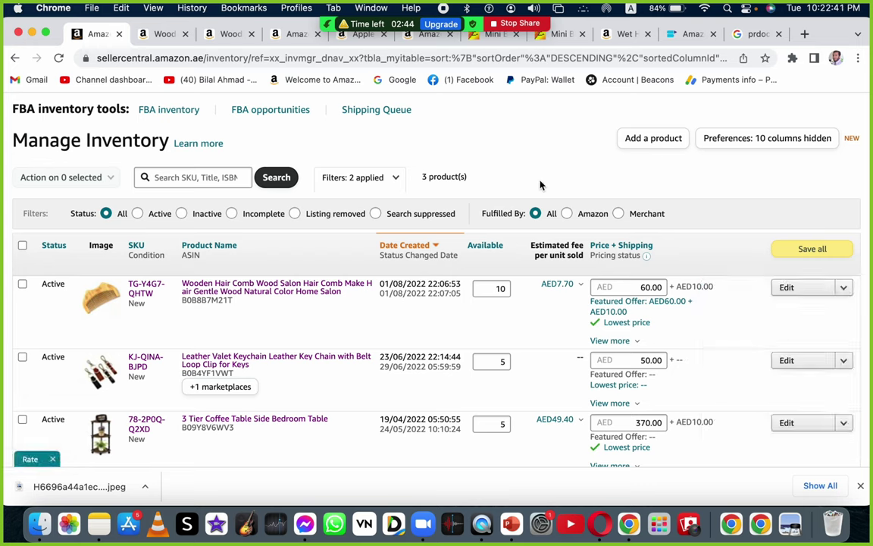
pyautogui.click(513, 288)
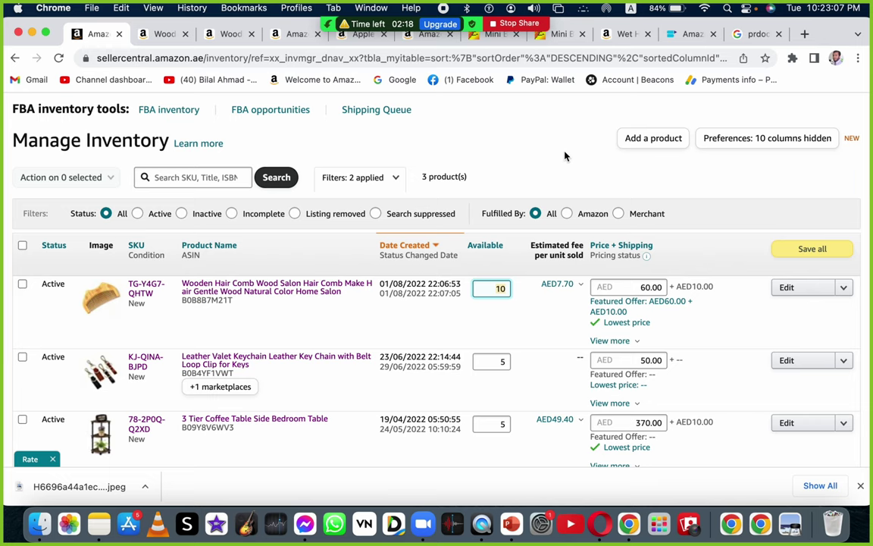
pyautogui.scroll(2, 565, 155)
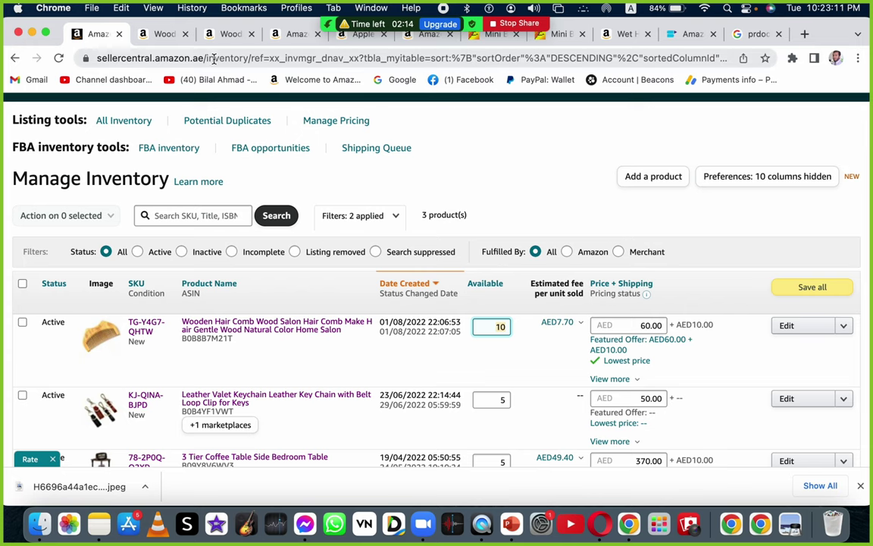
# Reload the Wooden Hair Comb's live page and examine its product details, description and review section
pyautogui.click(164, 34)
pyautogui.scroll(-15, 379, 232)
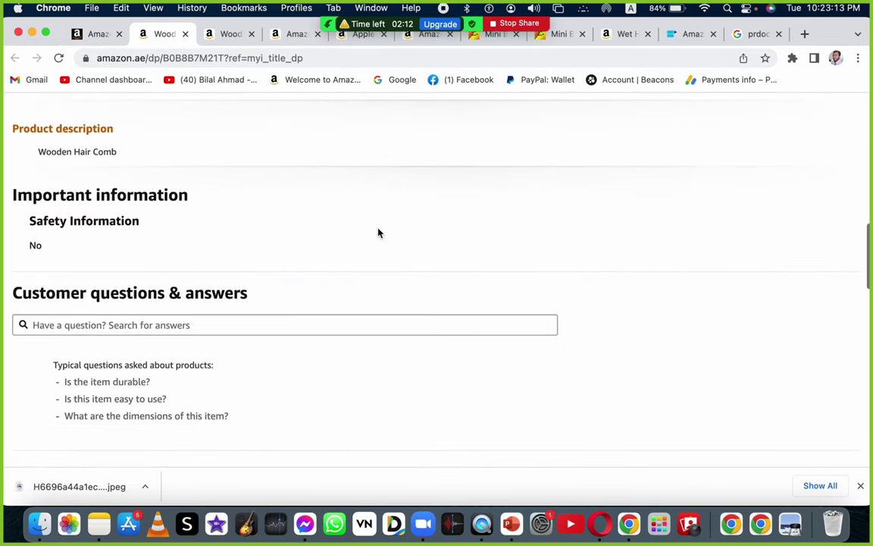
pyautogui.click(58, 59)
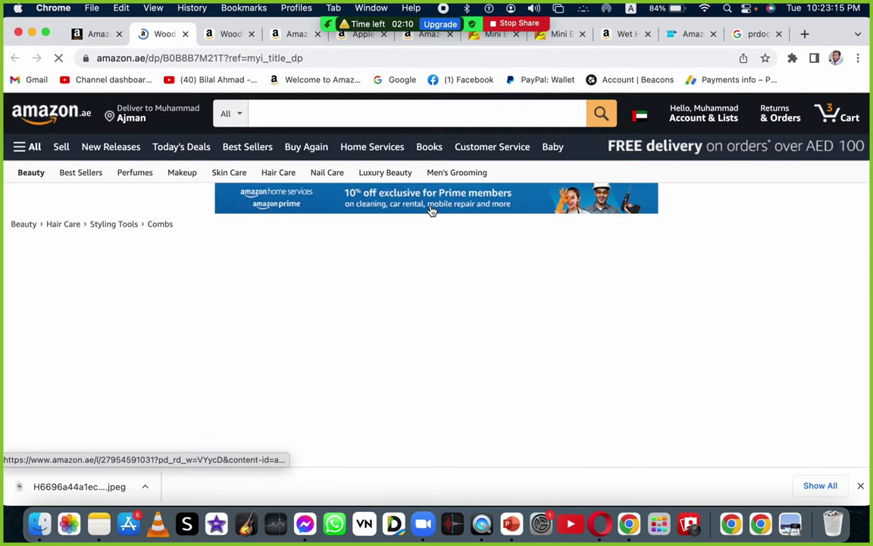
pyautogui.scroll(-10, 430, 210)
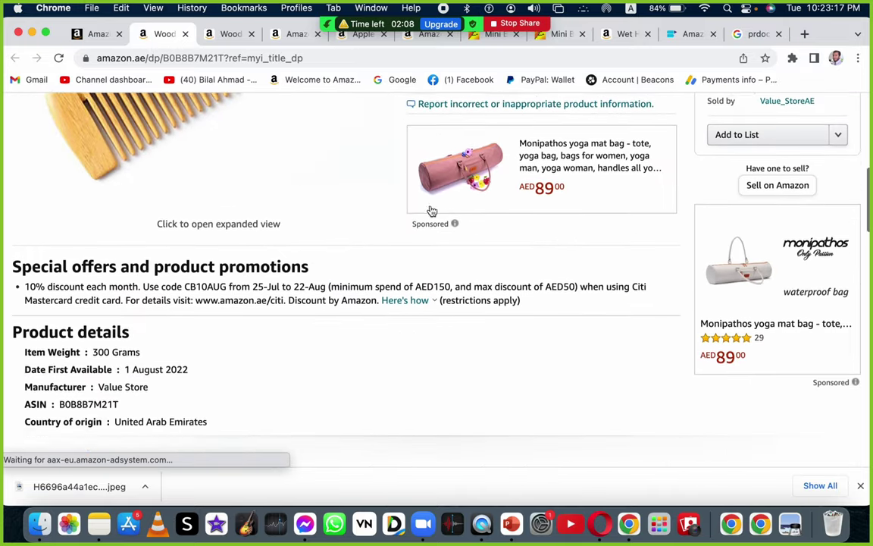
pyautogui.scroll(-6, 430, 211)
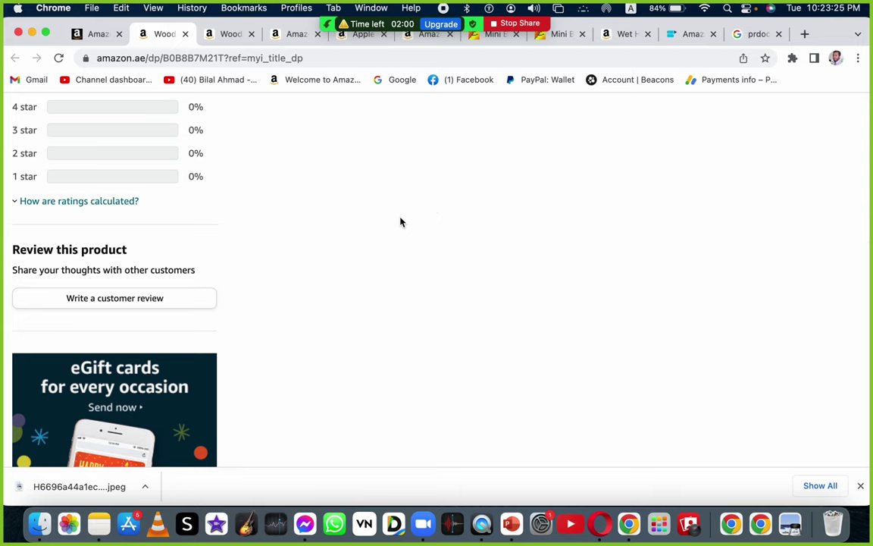
pyautogui.scroll(15, 402, 222)
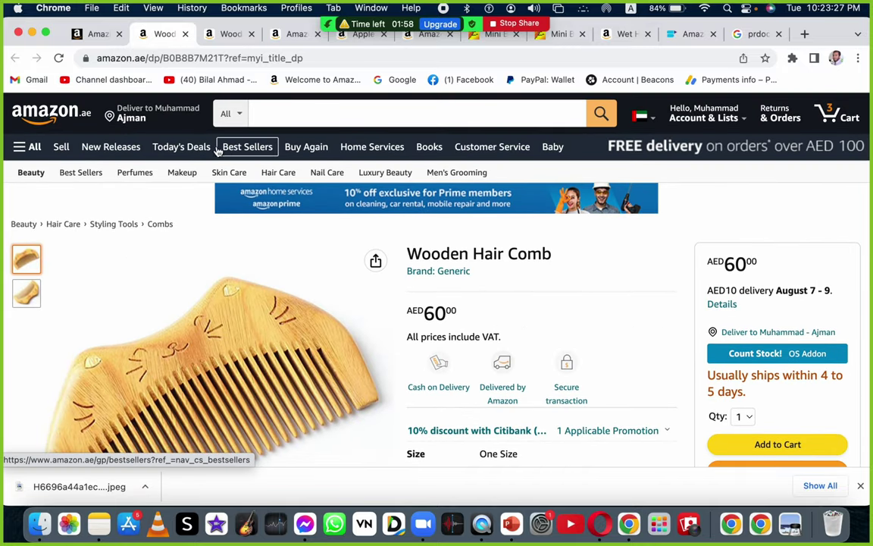
pyautogui.moveTo(512, 59)
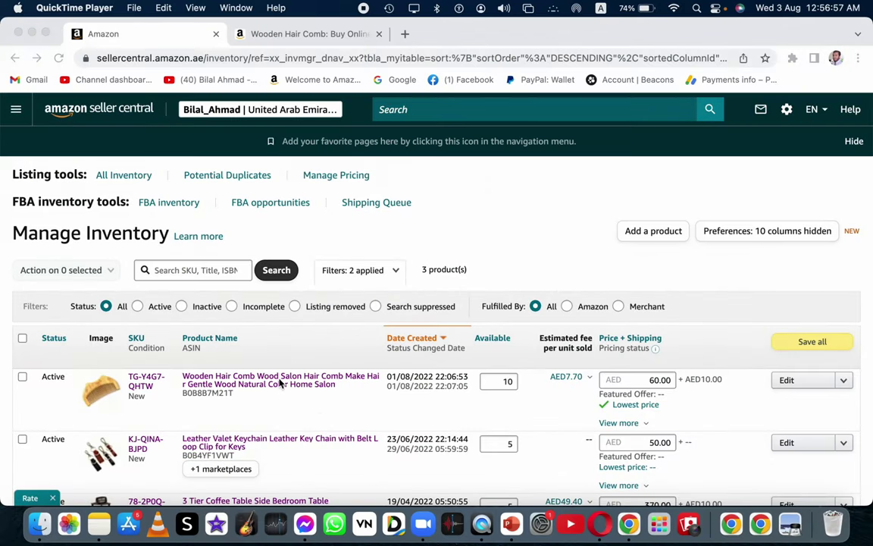
# Check the Wooden Hair Comb's available quantity, listing actions and the account's marketplace options in the inventory, dismissing the open lists without changes
pyautogui.click(317, 352)
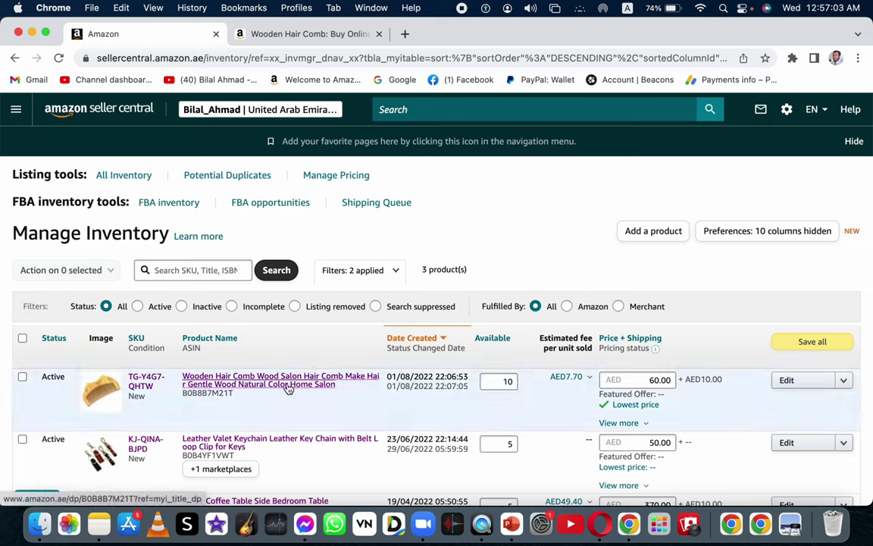
pyautogui.click(526, 386)
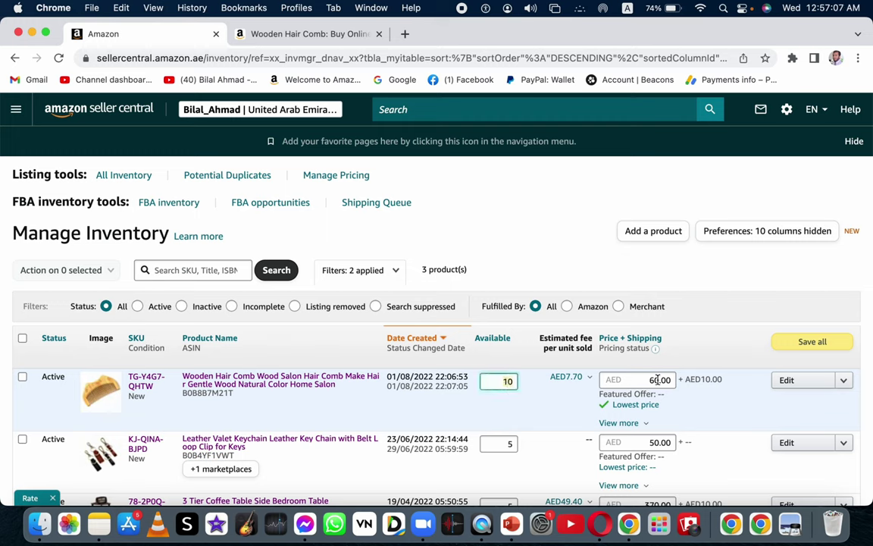
pyautogui.click(842, 380)
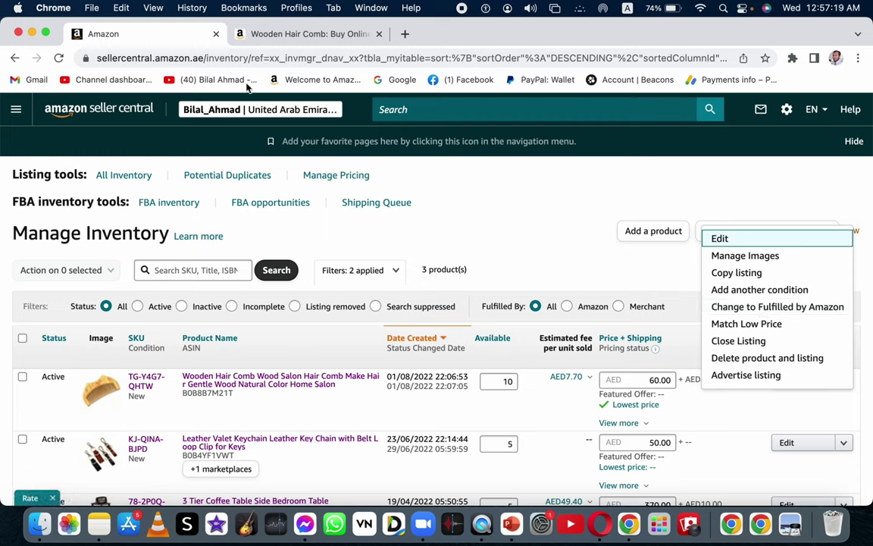
pyautogui.moveTo(263, 114)
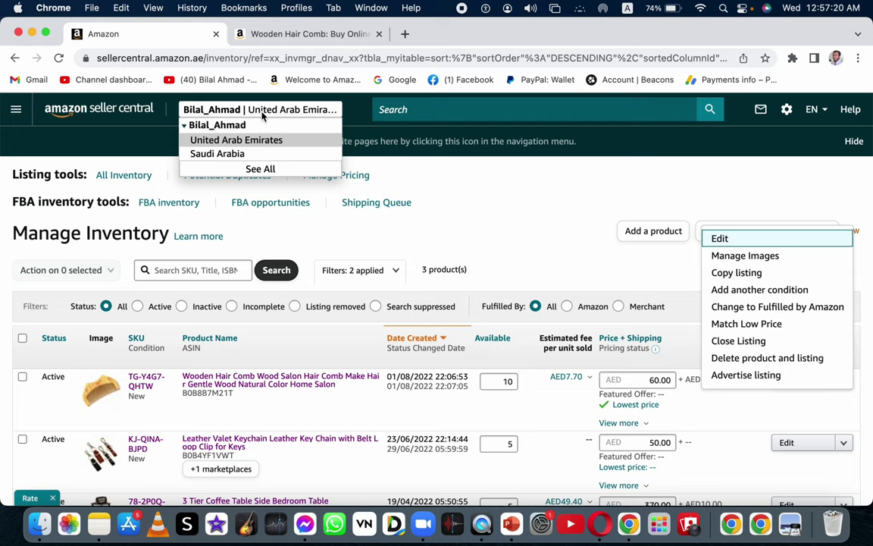
pyautogui.click(472, 230)
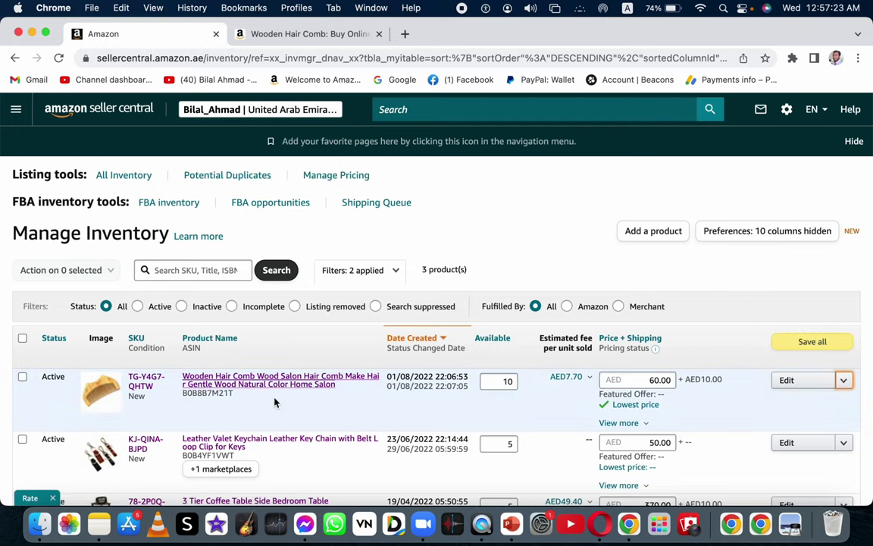
# View the Wooden Hair Comb's live product page, highlighting its title and all the About this item bullet points
pyautogui.click(272, 385)
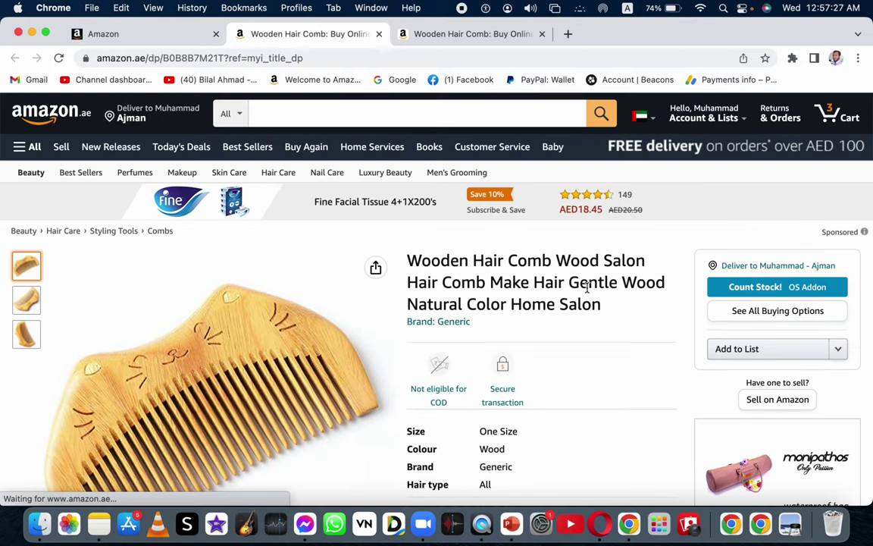
pyautogui.moveTo(604, 307); pyautogui.dragTo(414, 263)
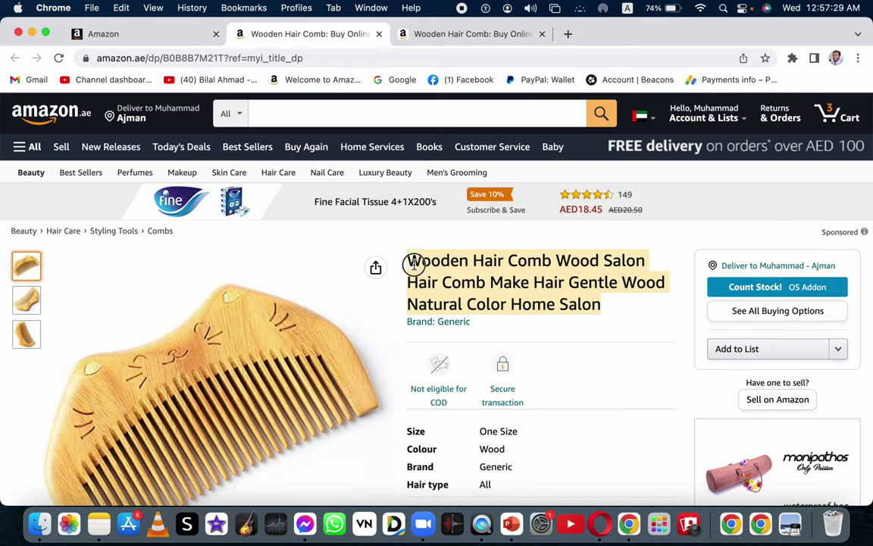
pyautogui.scroll(-10, 477, 286)
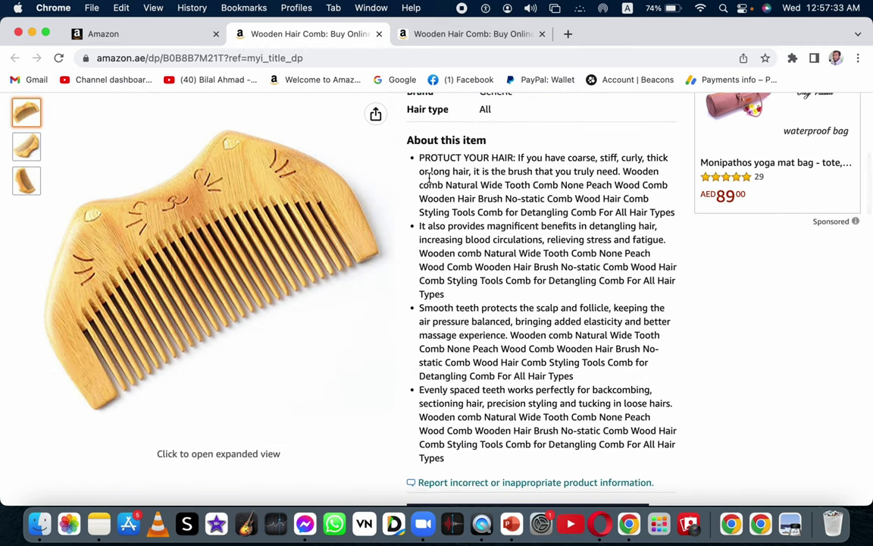
pyautogui.moveTo(419, 157); pyautogui.dragTo(469, 462)
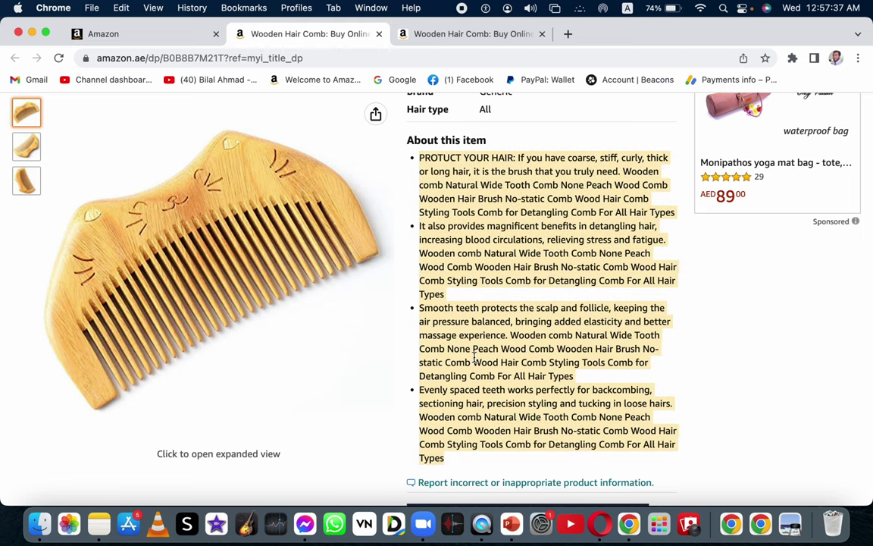
pyautogui.scroll(-1, 475, 356)
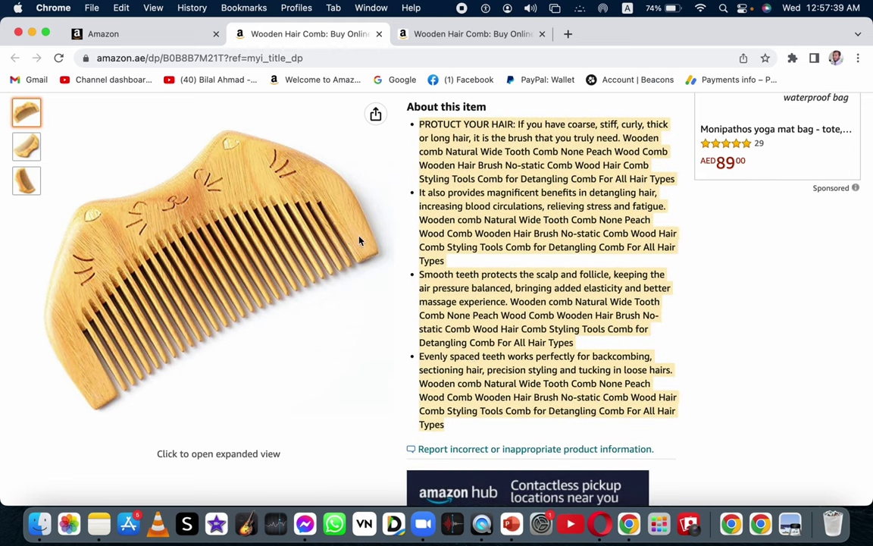
# Return to Seller Central, open the comb listing for editing and review the HTML Product Description in its Description section
pyautogui.click(125, 33)
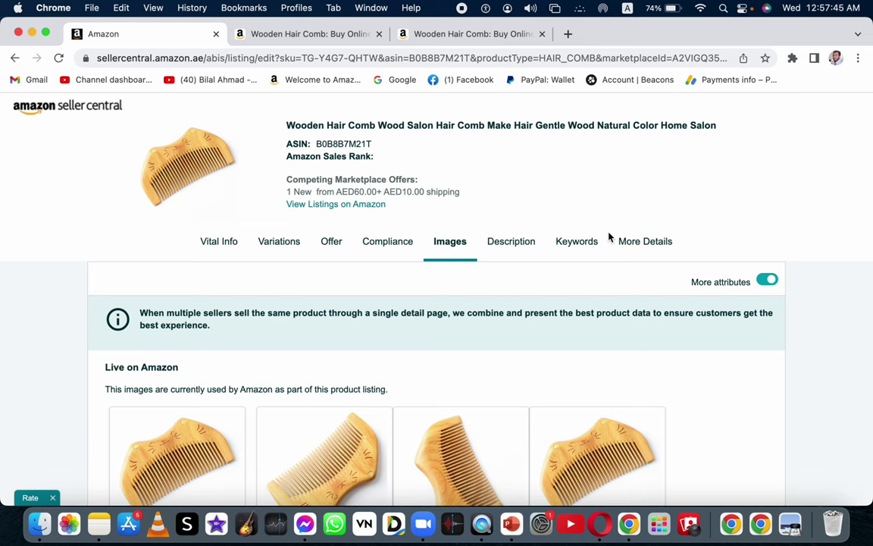
pyautogui.click(530, 243)
pyautogui.scroll(-3, 547, 341)
pyautogui.scroll(2, 547, 341)
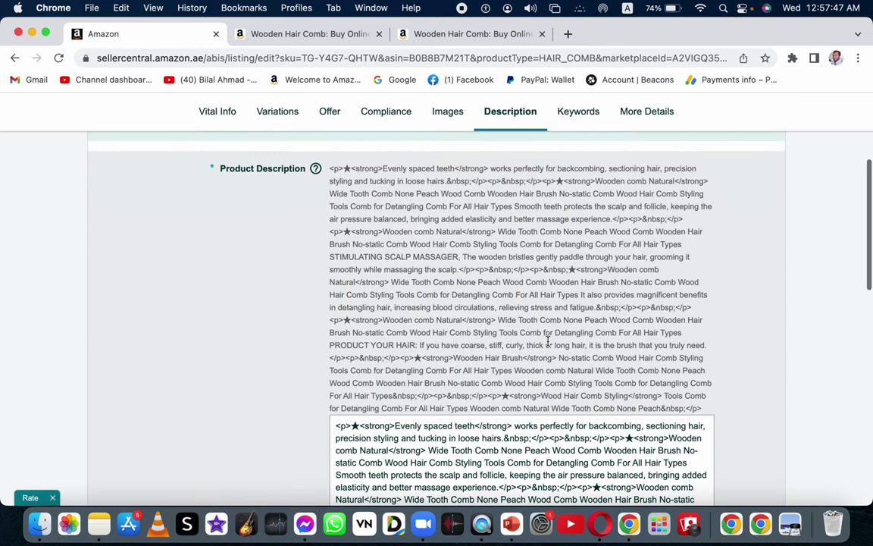
pyautogui.scroll(-1, 639, 402)
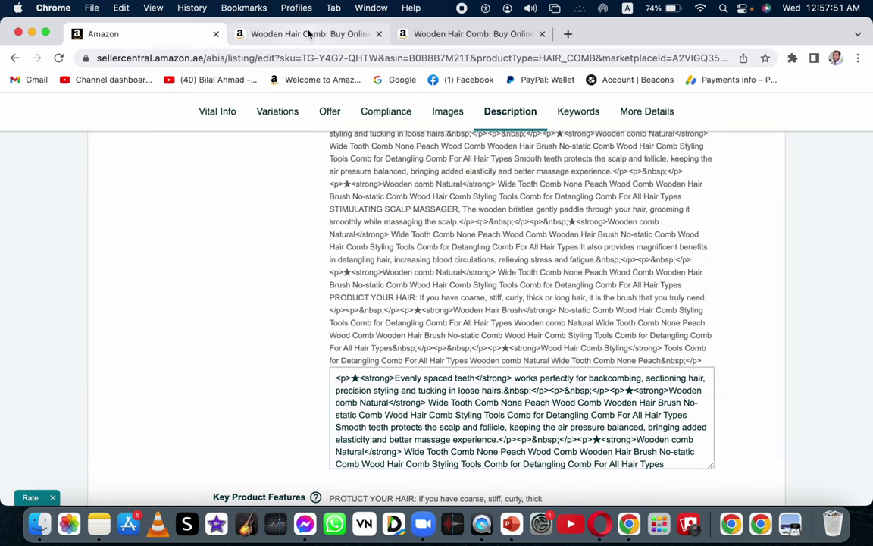
# Compare the live page's About this item bullets with the Key Product Features entries in the comb's listing editor
pyautogui.click(308, 33)
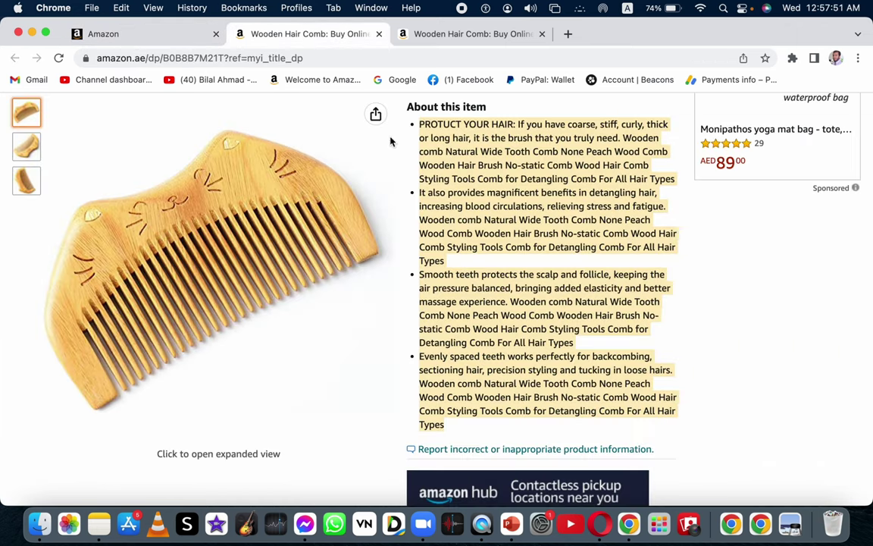
pyautogui.click(432, 190)
pyautogui.click(149, 33)
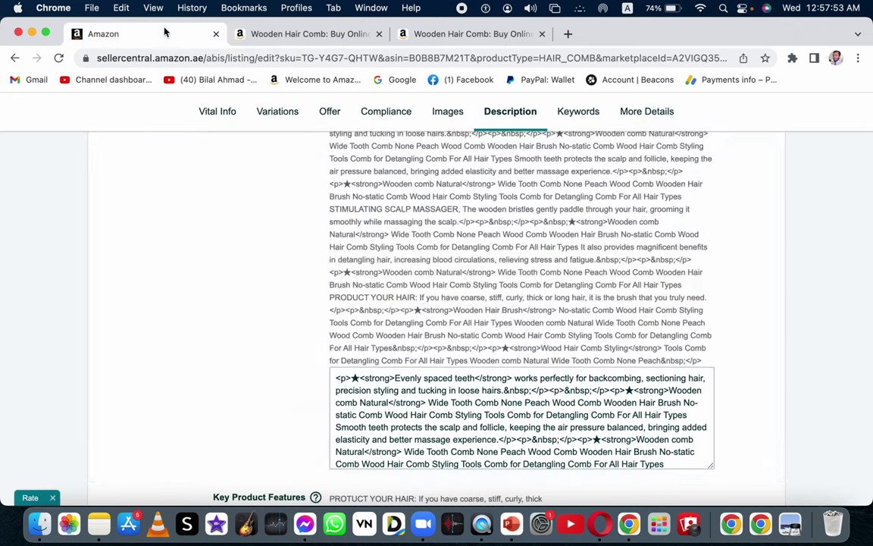
pyautogui.scroll(-7, 454, 333)
pyautogui.scroll(3, 454, 337)
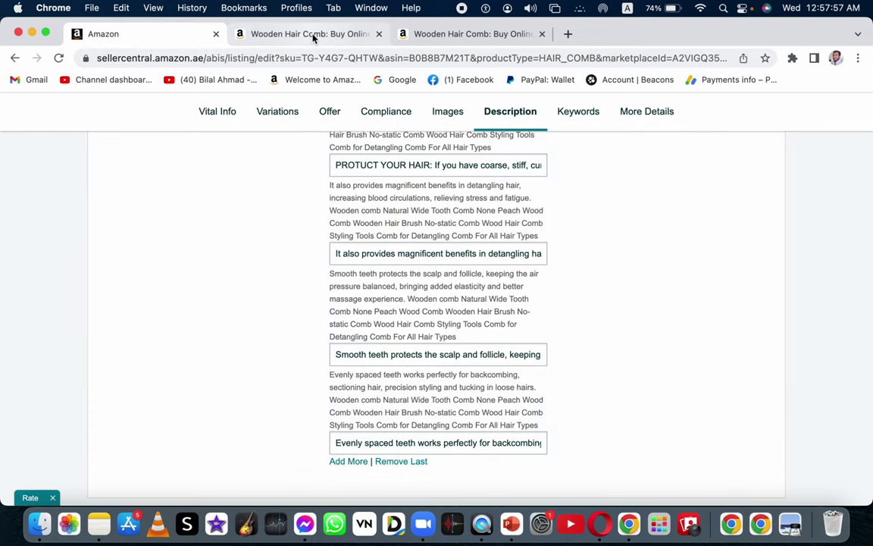
# Examine the formatted product description on the comb's live page, highlighting its Evenly spaced teeth paragraph and the first Wooden comb Natural paragraph
pyautogui.click(314, 35)
pyautogui.scroll(-10, 559, 231)
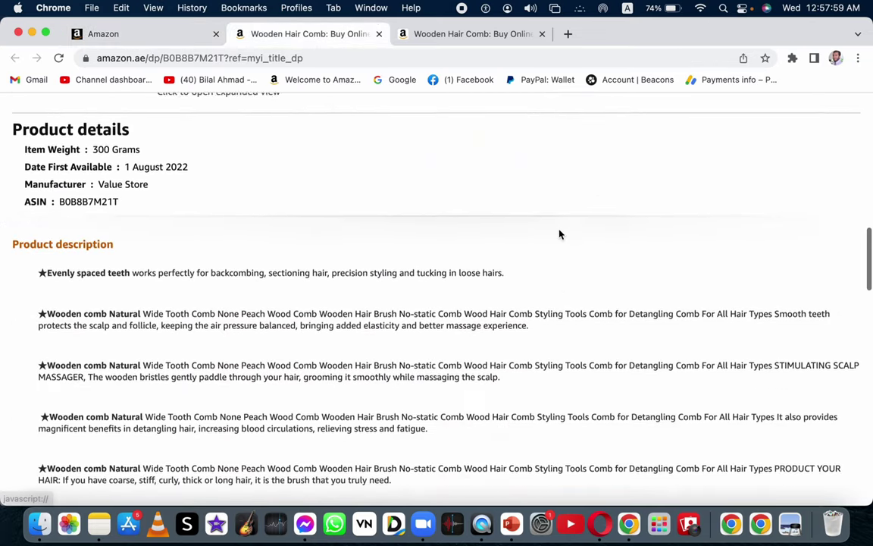
pyautogui.scroll(-1, 560, 234)
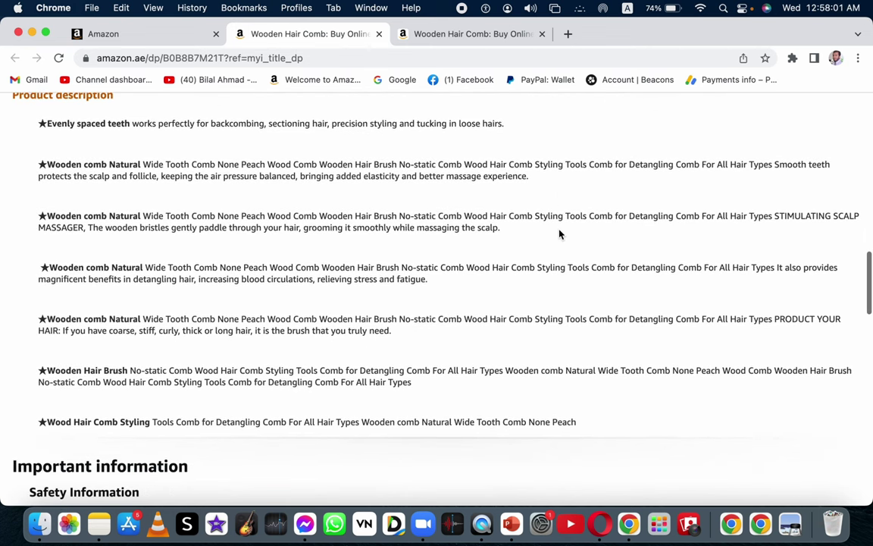
pyautogui.scroll(1, 560, 233)
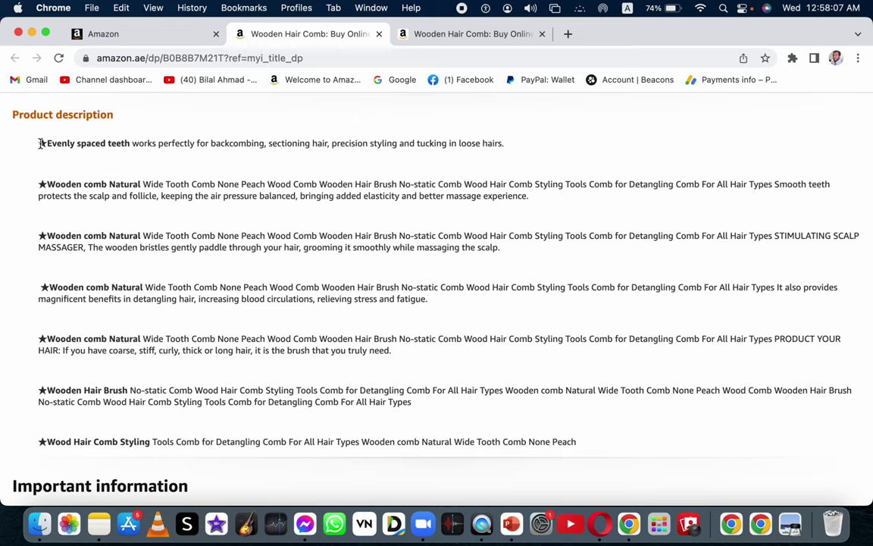
pyautogui.moveTo(41, 142); pyautogui.dragTo(512, 150)
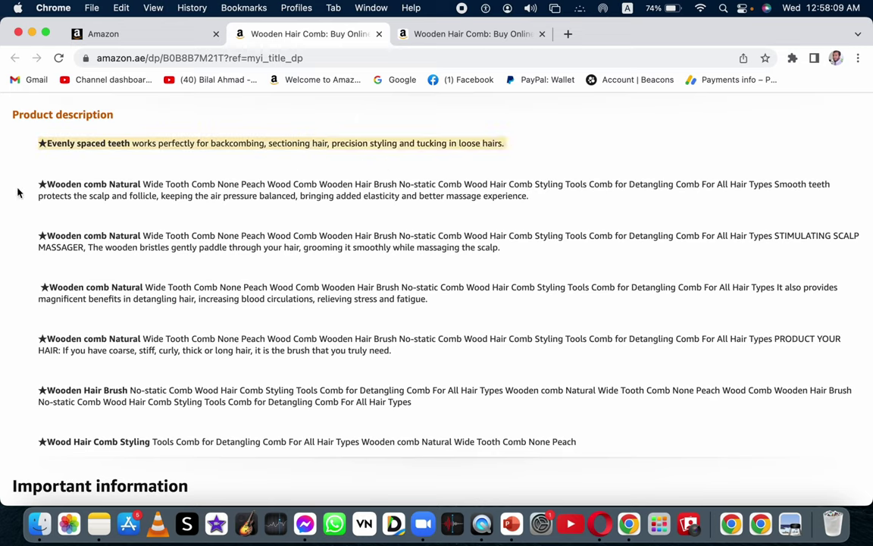
pyautogui.moveTo(41, 184); pyautogui.dragTo(530, 195)
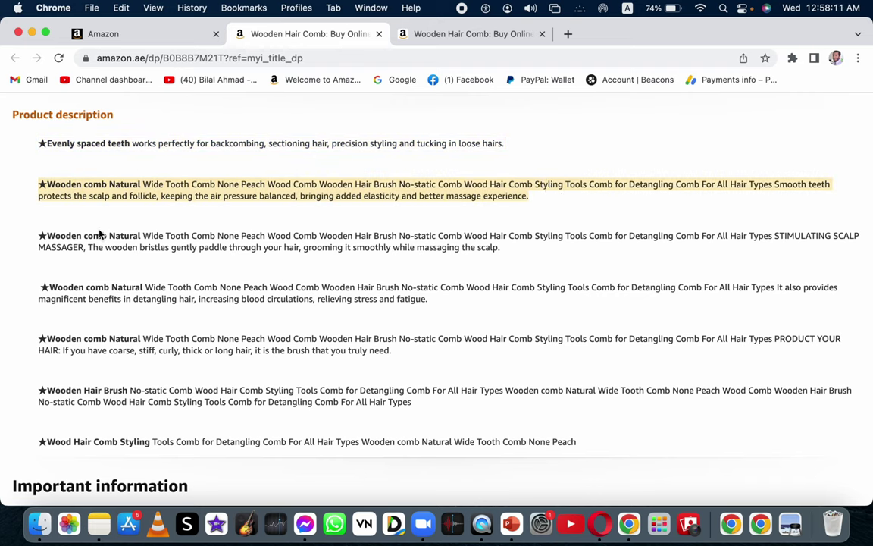